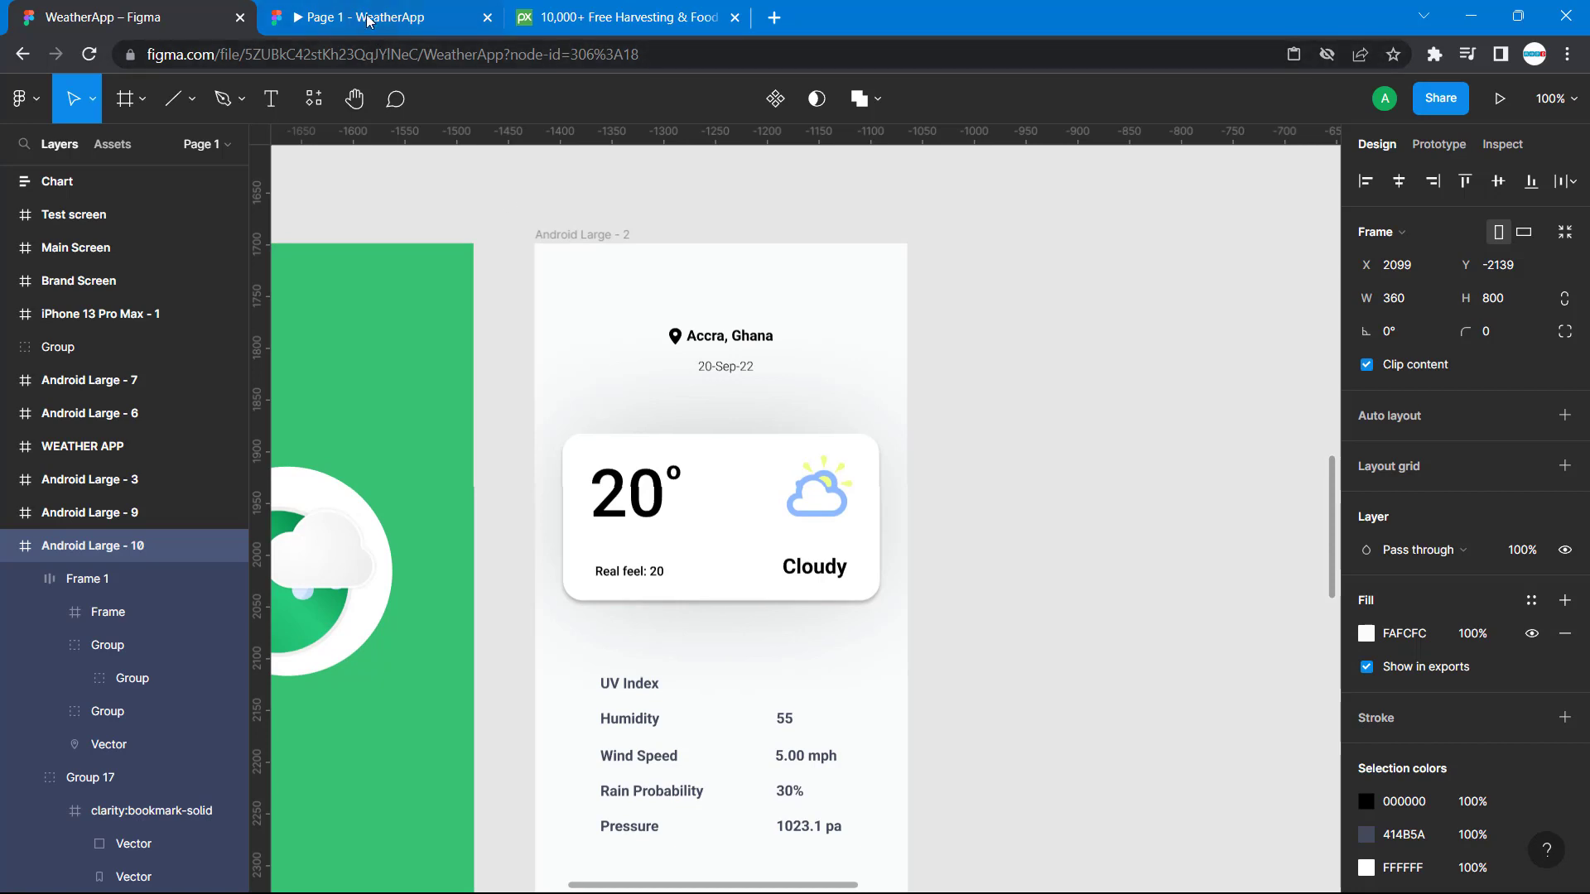
Look at the News Daily screen in the running WeatherApp prototype and return to the design file.
{"action": "left_click", "coordinate": [369, 20]}
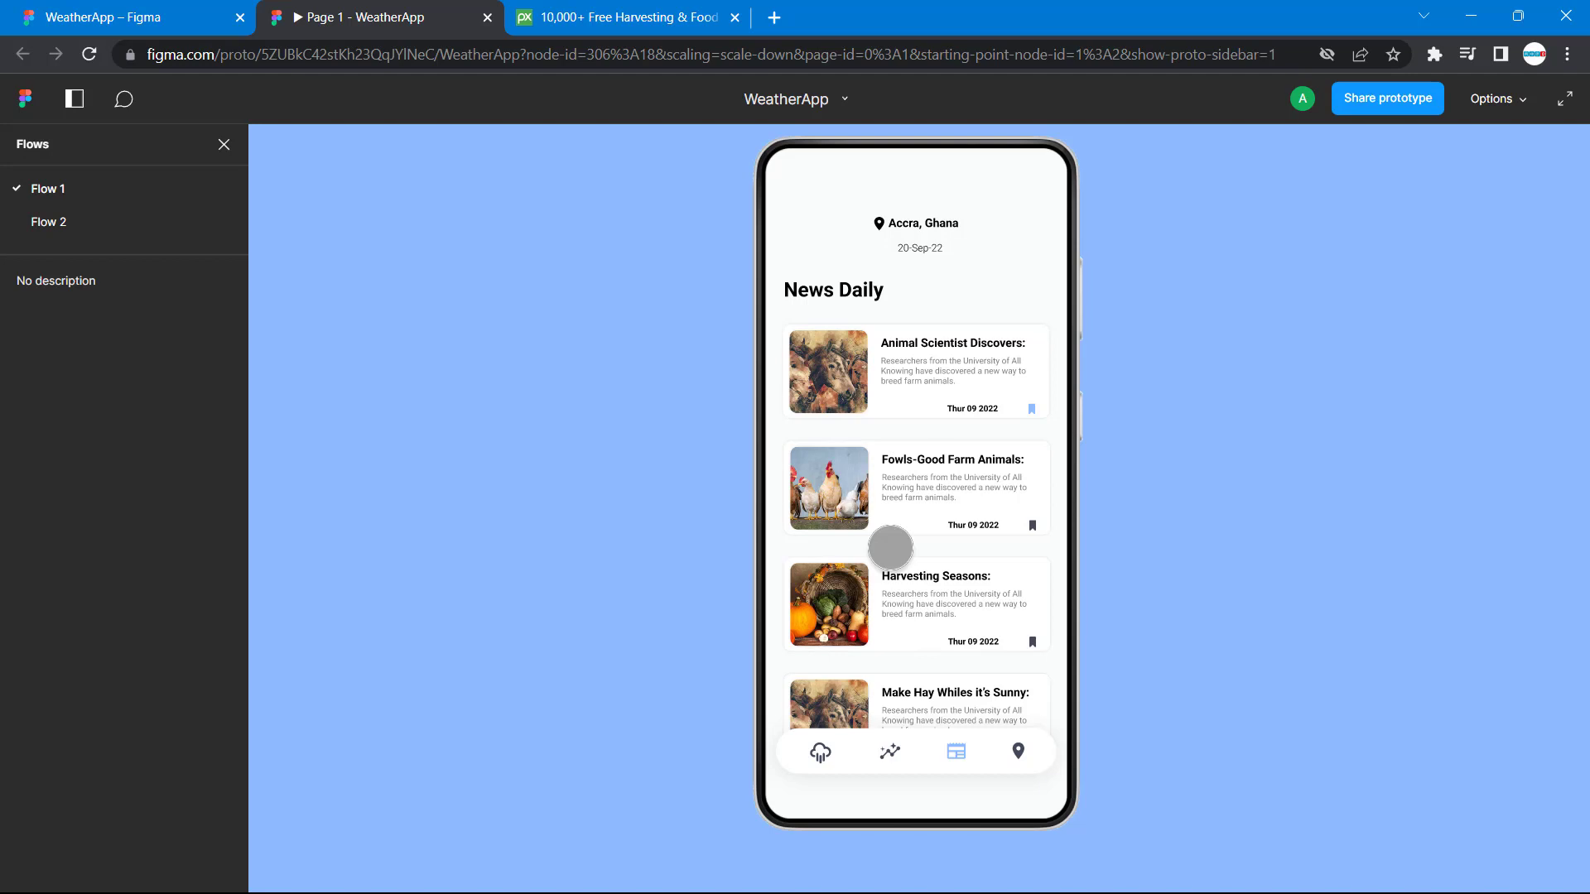
{"action": "left_click", "coordinate": [124, 18]}
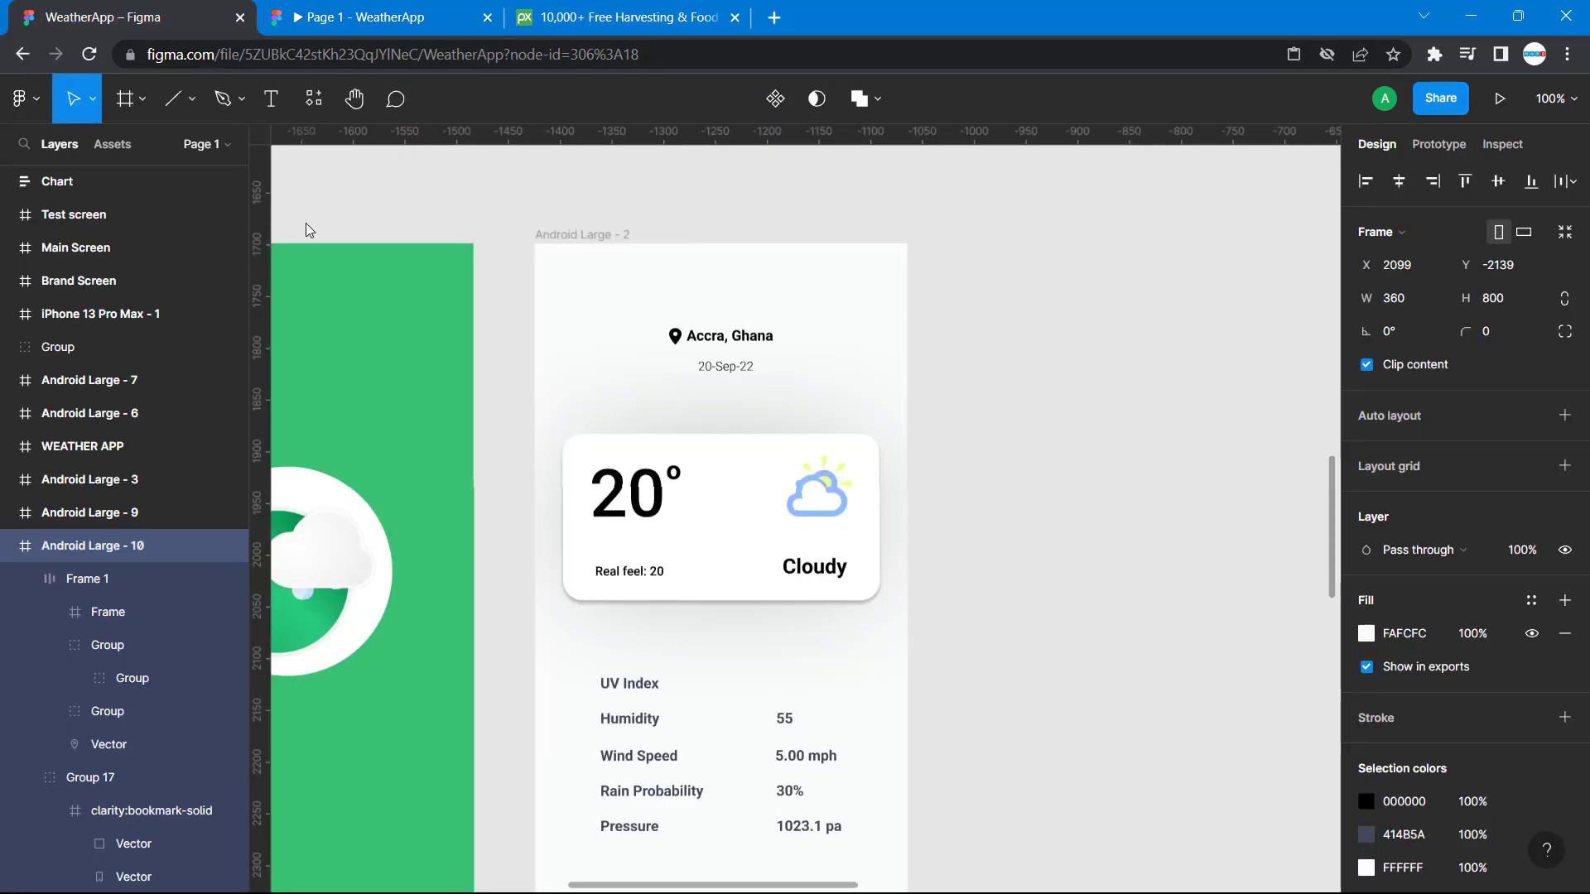
{"action": "key", "text": "alt+Tab"}
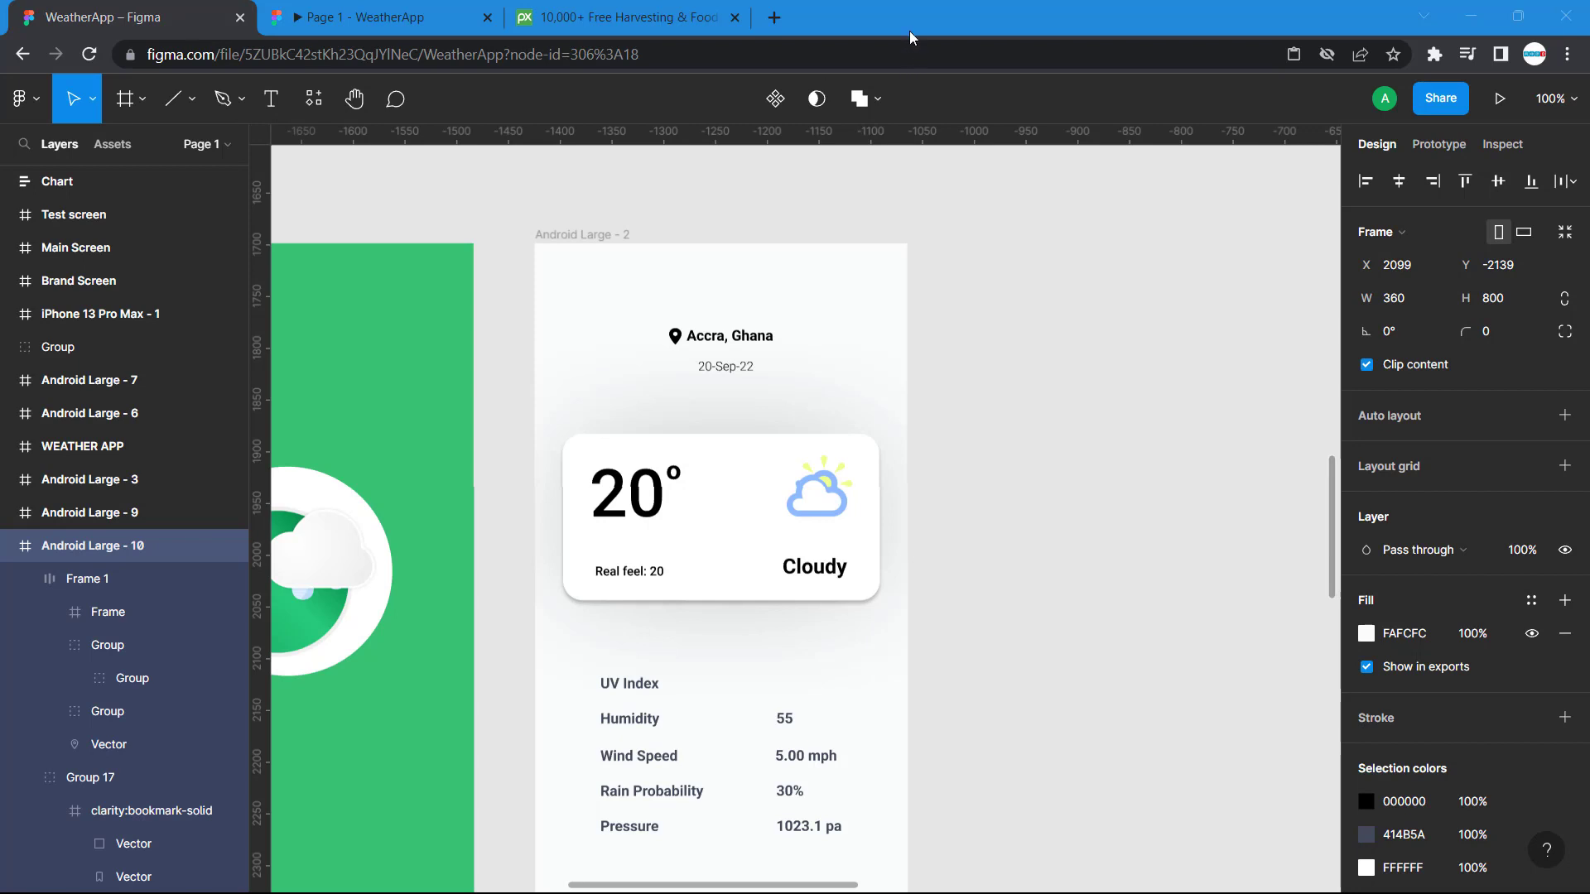
Duplicate the Android Large - 2 frame and move the copy slightly farther away from the original.
{"action": "left_click", "coordinate": [580, 238]}
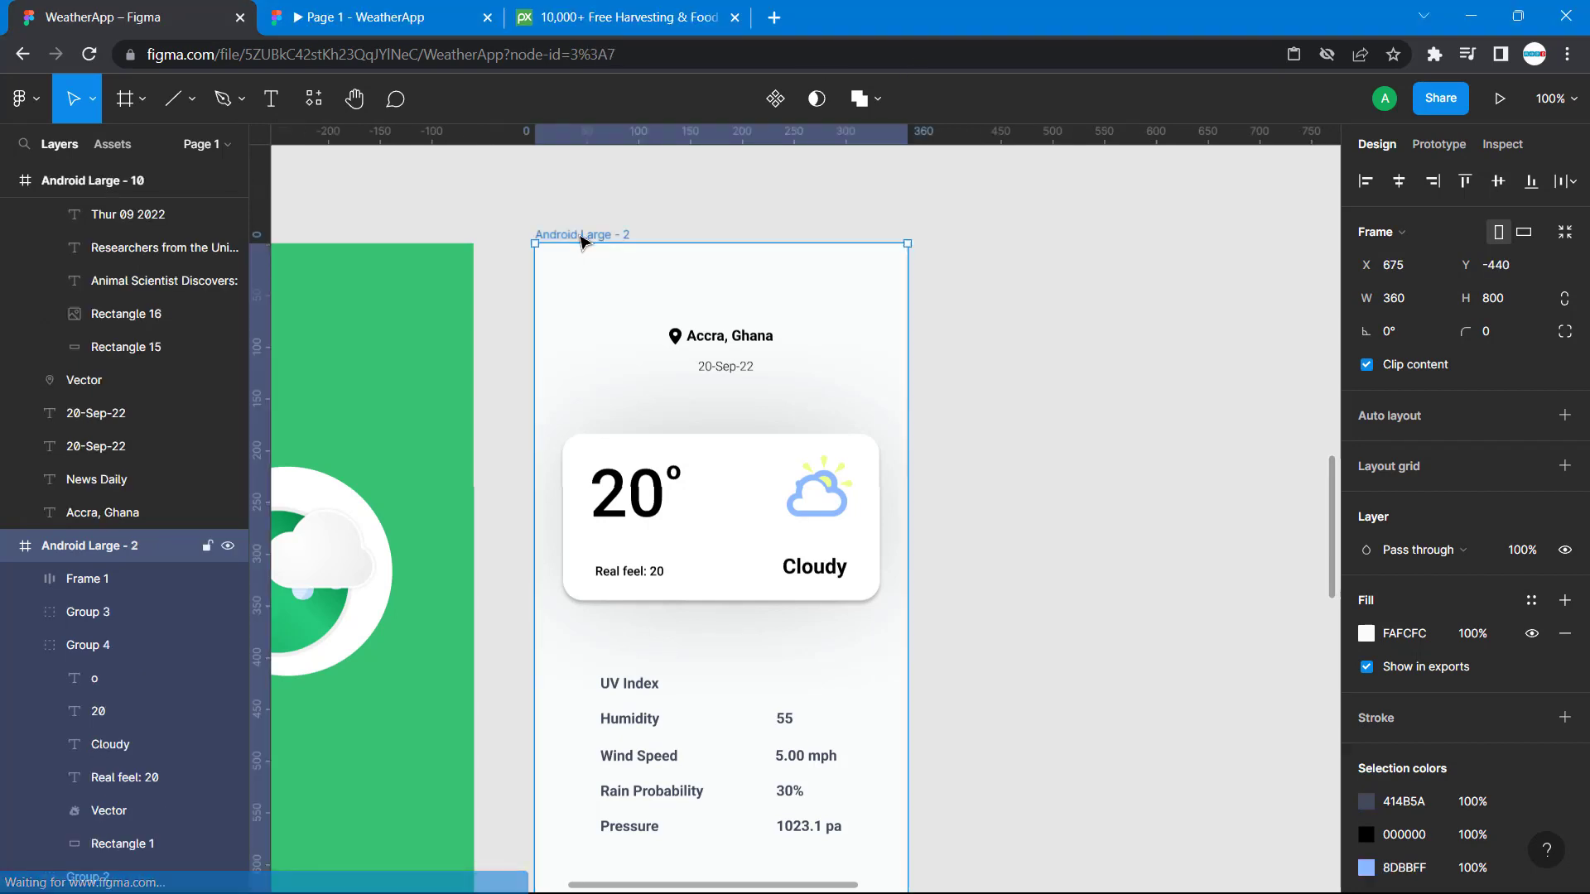
{"action": "key", "text": "ctrl+d"}
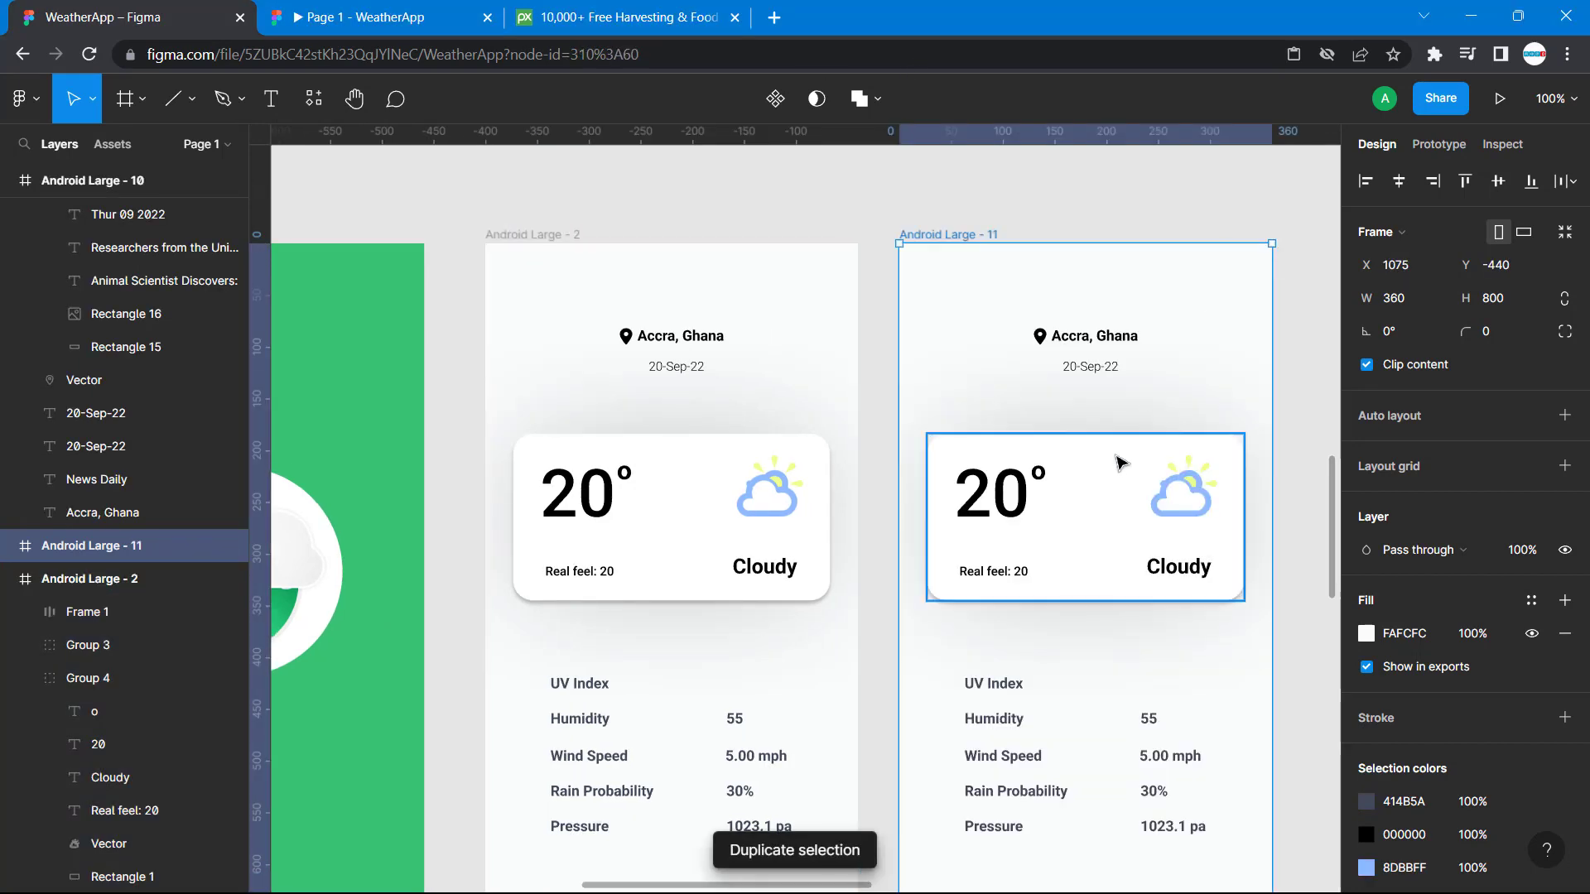
{"action": "scroll", "coordinate": [1118, 461], "scroll_direction": "down", "scroll_amount": 2}
{"action": "scroll", "coordinate": [1118, 461], "scroll_direction": "right", "scroll_amount": 3}
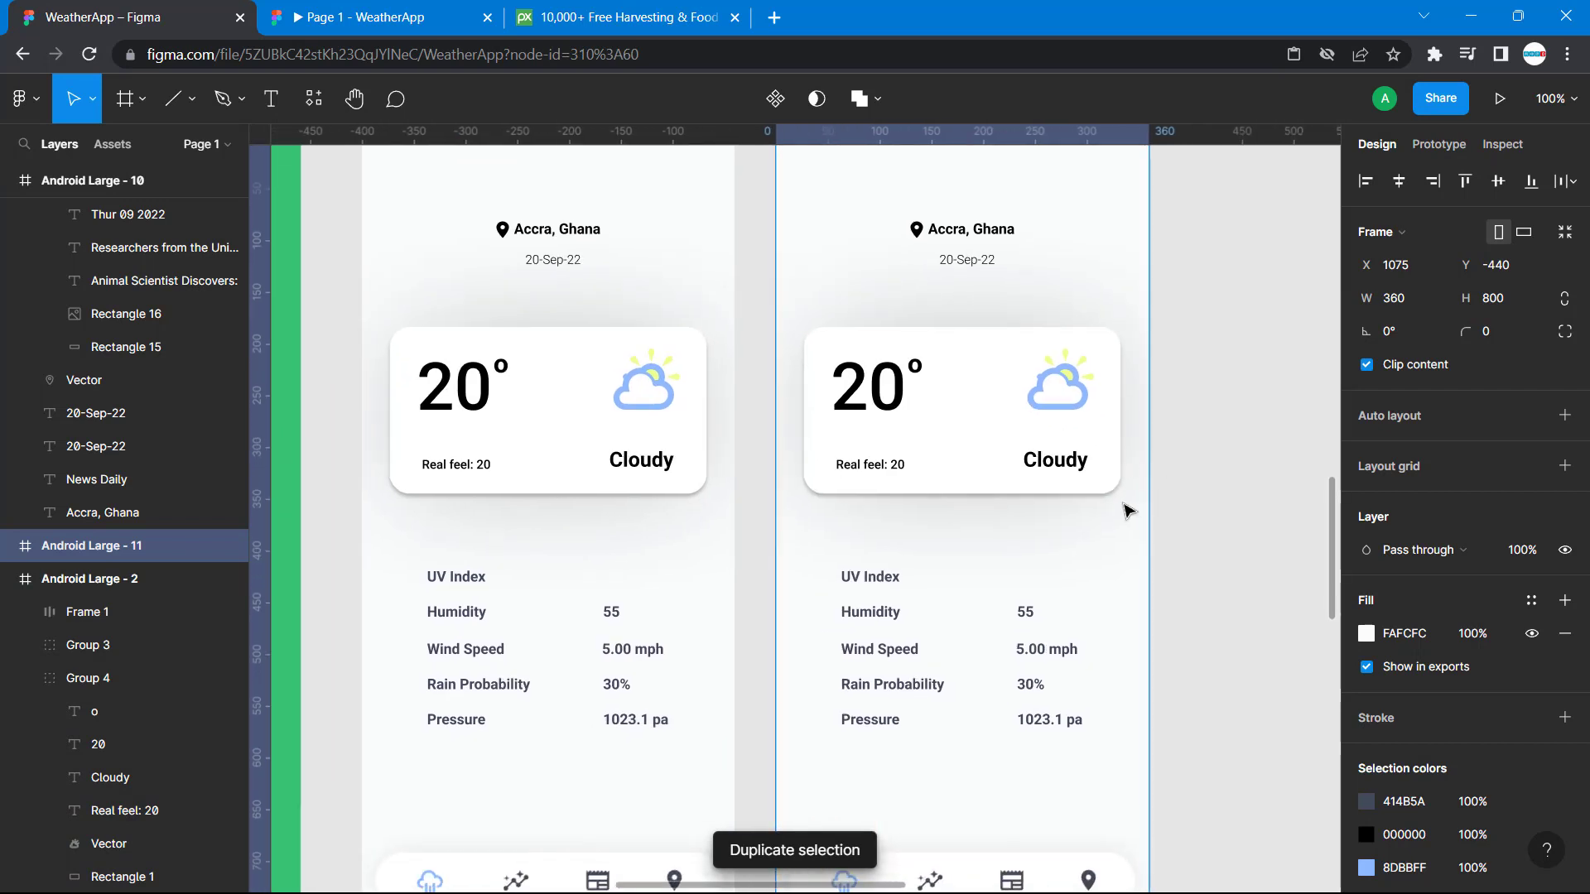
{"action": "mouse_move", "coordinate": [1122, 515]}
{"action": "left_mouse_down"}
{"action": "mouse_move", "coordinate": [938, 396]}
{"action": "mouse_move", "coordinate": [1117, 497]}
{"action": "left_mouse_up"}
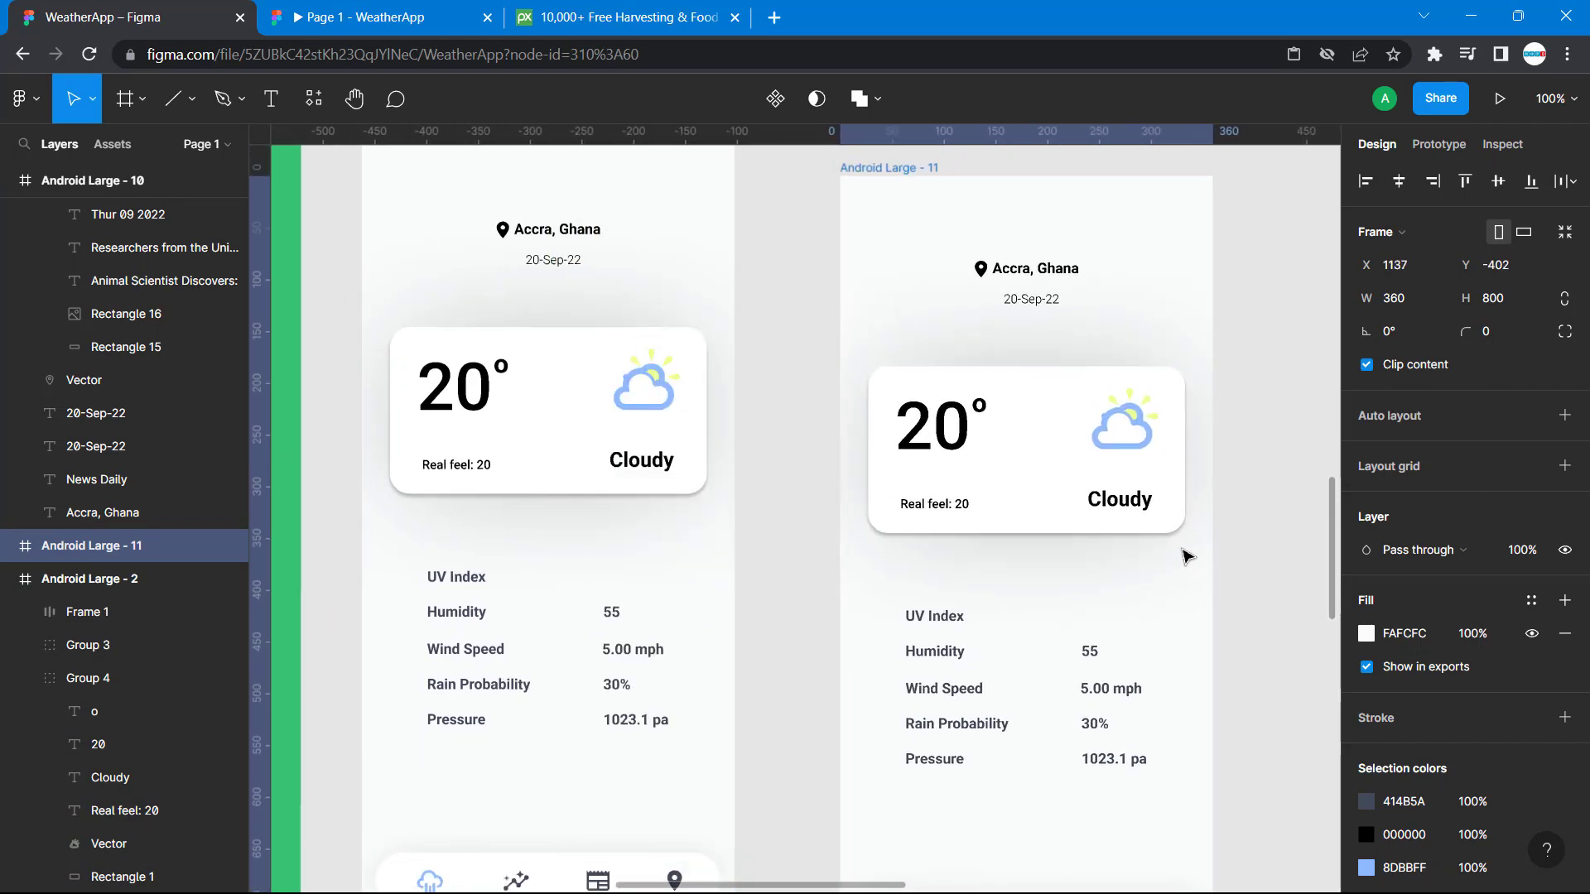
Delete the weather card and the UV Index to Pressure details from the Android Large - 11 frame.
{"action": "left_click", "coordinate": [1091, 486]}
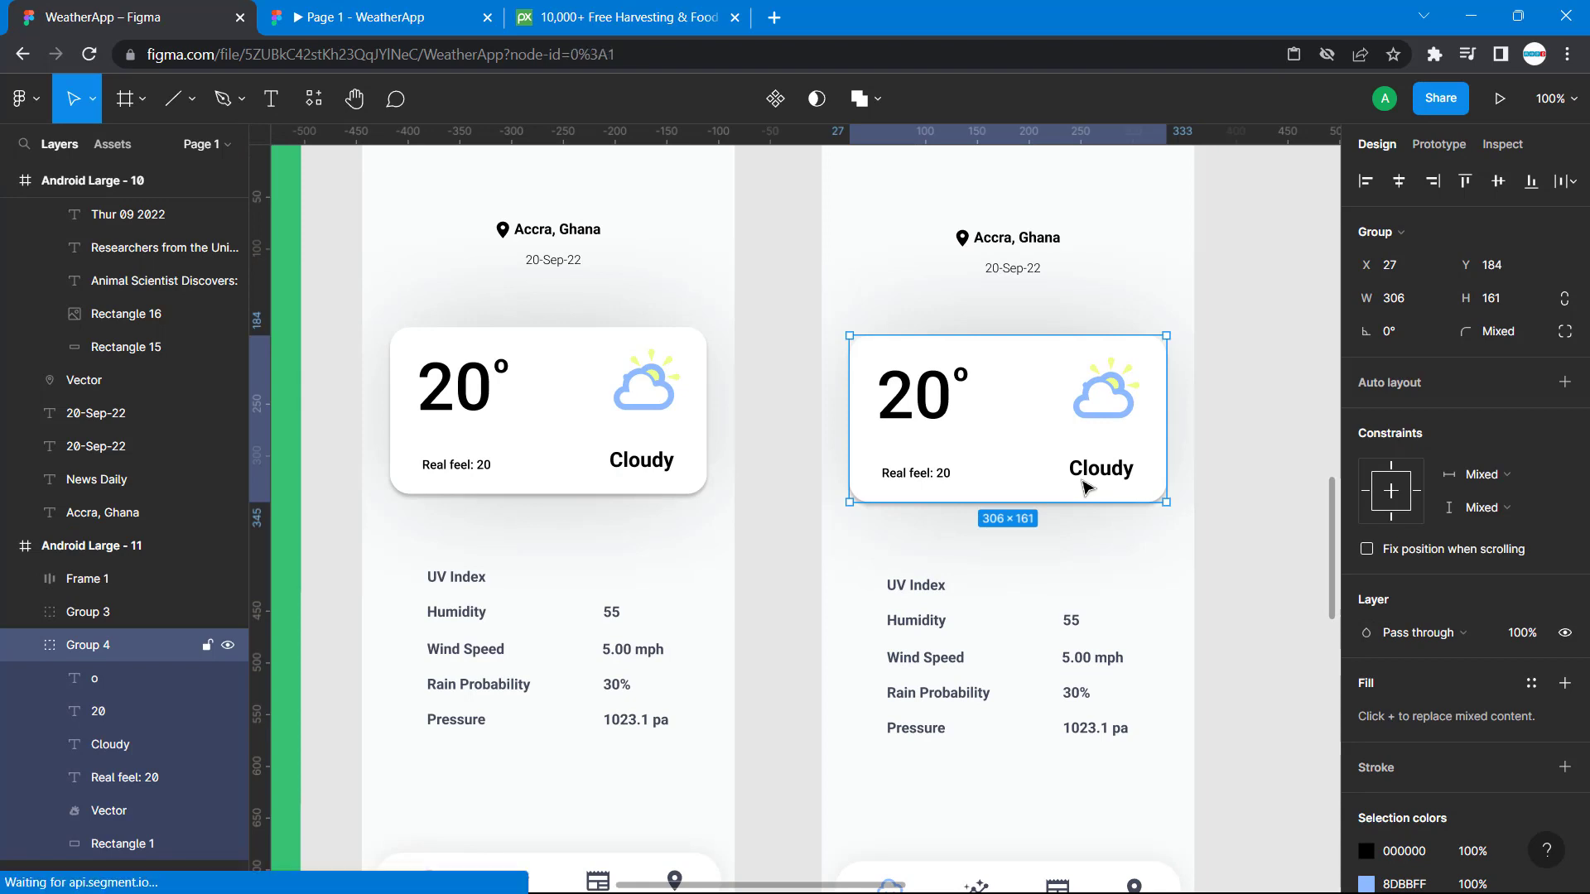
{"action": "key", "text": "Delete"}
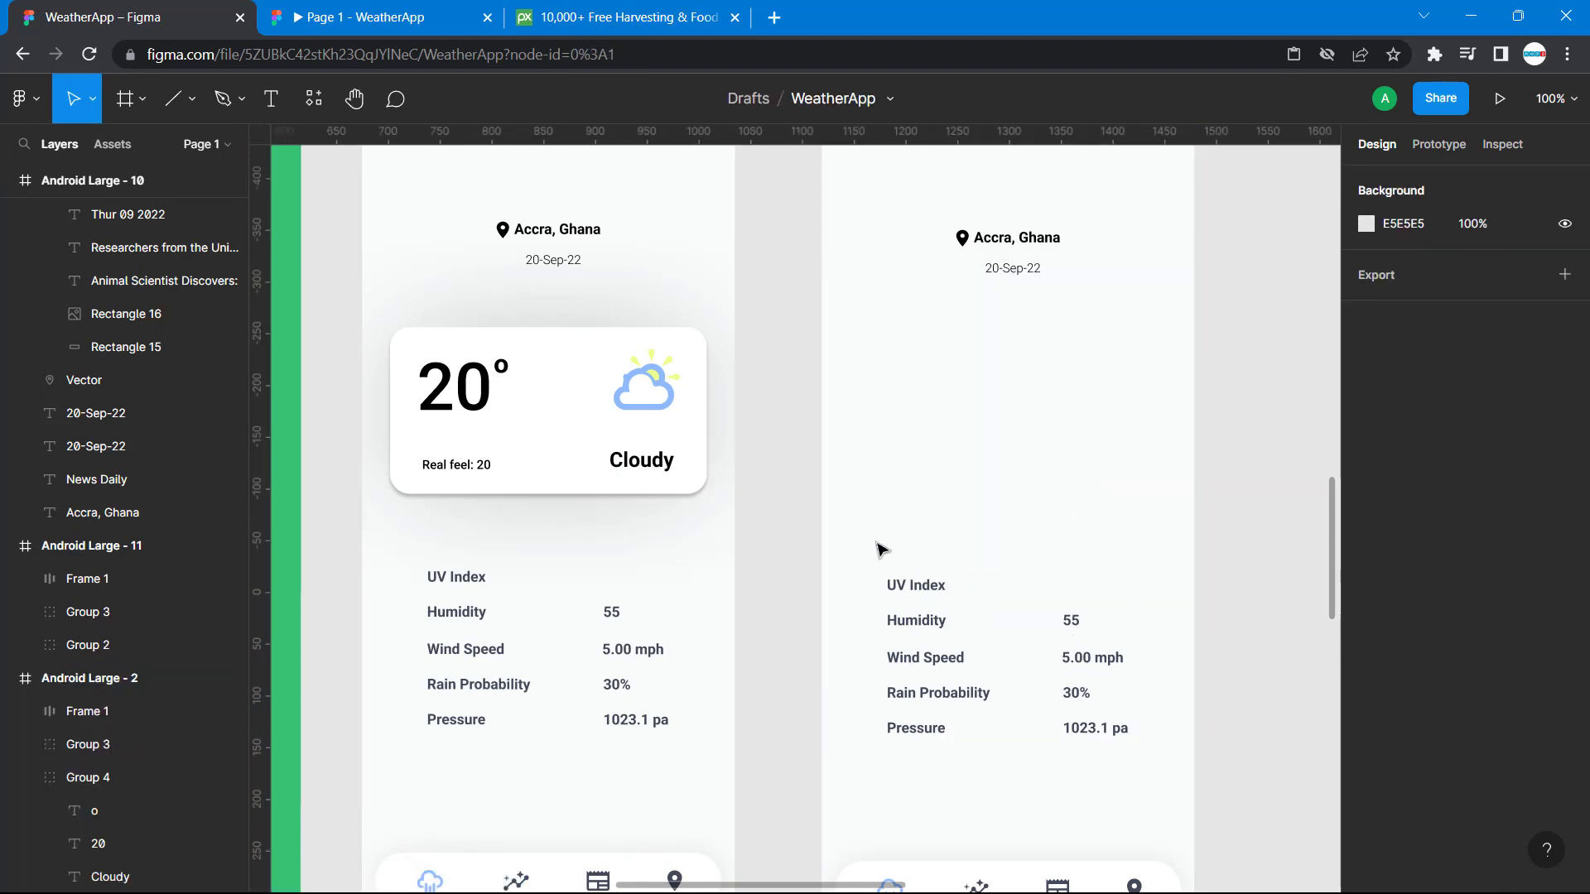
{"action": "left_click_drag", "start_coordinate": [877, 543], "coordinate": [1110, 758]}
{"action": "key", "text": "Delete"}
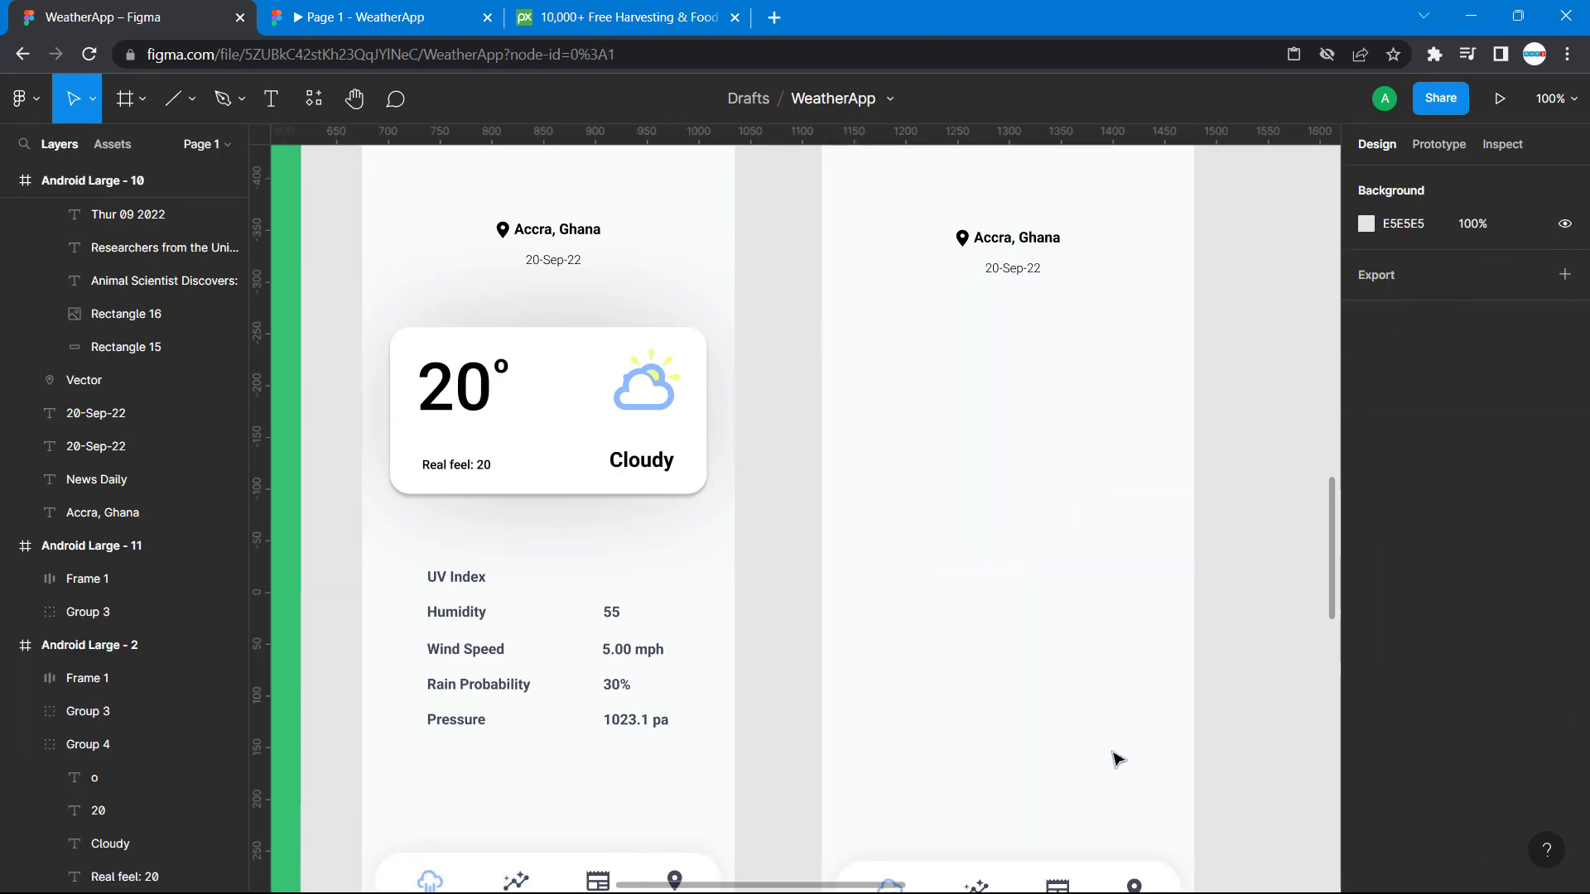
Look over the canvas around the Android Large - 11 frame for the finished News Daily screen.
{"action": "scroll", "coordinate": [1113, 758], "scroll_direction": "down", "scroll_amount": 3}
{"action": "scroll", "coordinate": [1113, 757], "scroll_direction": "right", "scroll_amount": 3}
{"action": "scroll", "coordinate": [1114, 757], "scroll_direction": "up", "scroll_amount": 3}
{"action": "scroll", "coordinate": [1113, 757], "scroll_direction": "right", "scroll_amount": 4}
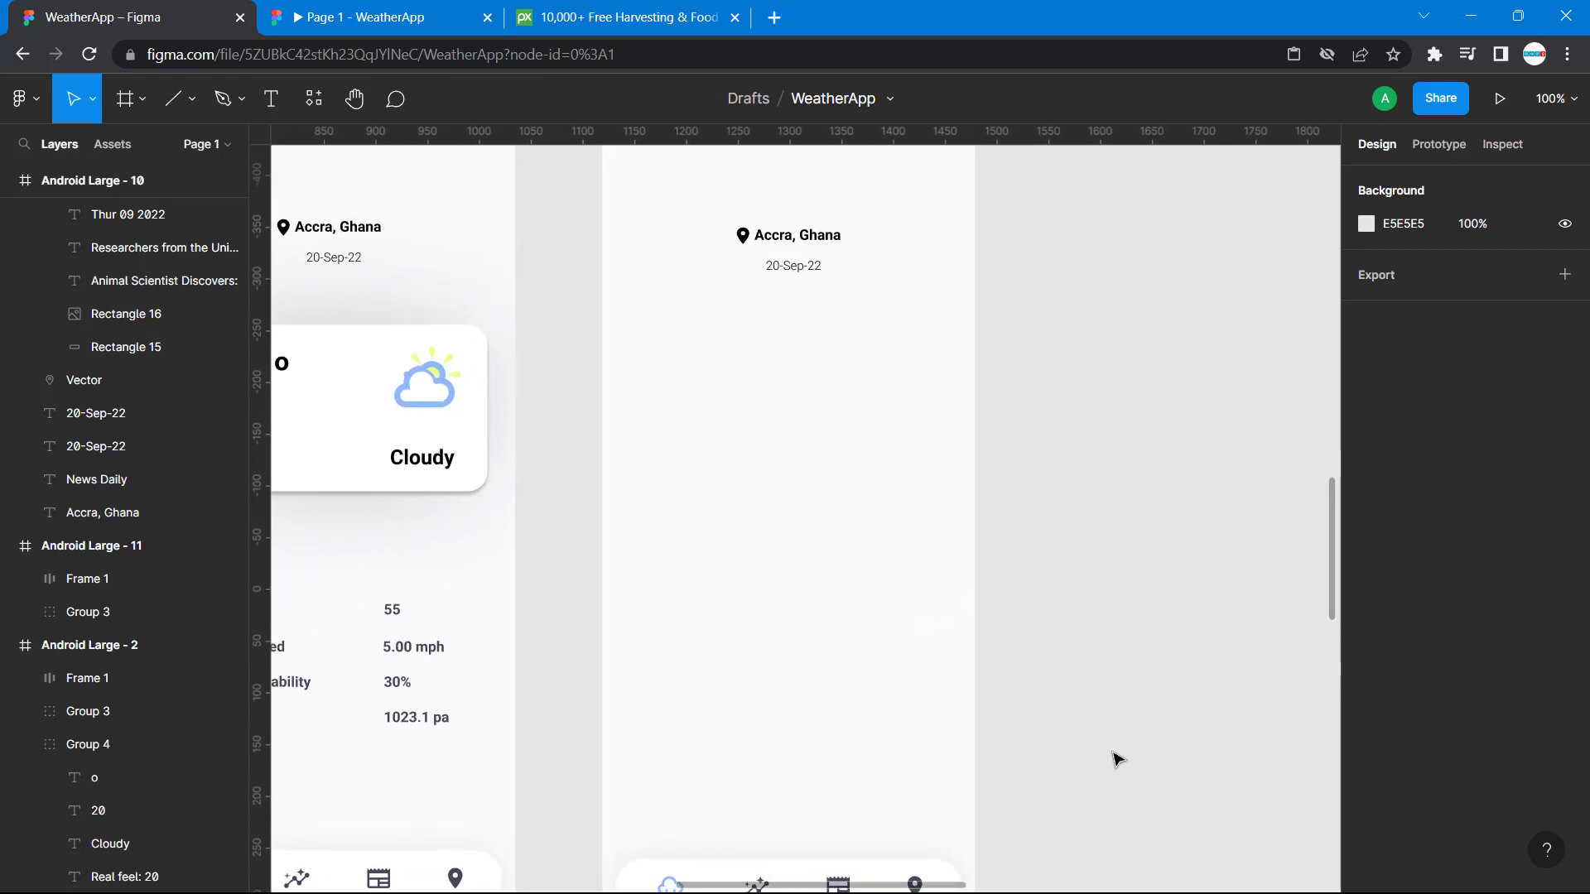
{"action": "scroll", "coordinate": [1113, 757], "scroll_direction": "down", "scroll_amount": 3}
{"action": "scroll", "coordinate": [1113, 758], "scroll_direction": "right", "scroll_amount": 10}
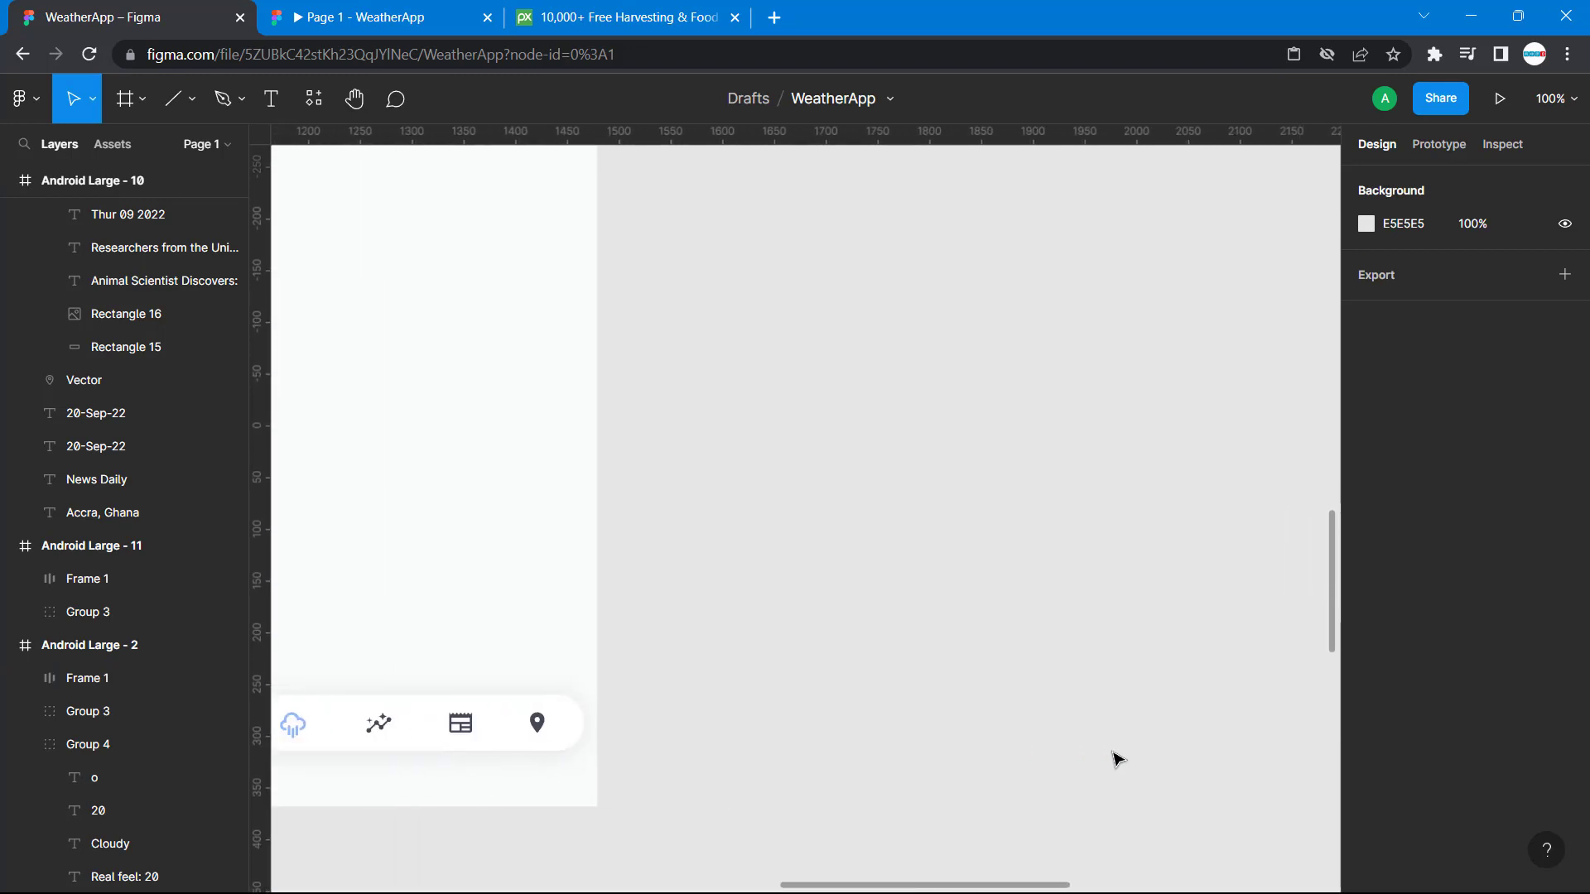
{"action": "scroll", "coordinate": [1113, 758], "scroll_direction": "up", "scroll_amount": 5}
{"action": "scroll", "coordinate": [1113, 758], "scroll_direction": "right", "scroll_amount": 3}
{"action": "scroll", "coordinate": [1114, 758], "scroll_direction": "down", "scroll_amount": 20}
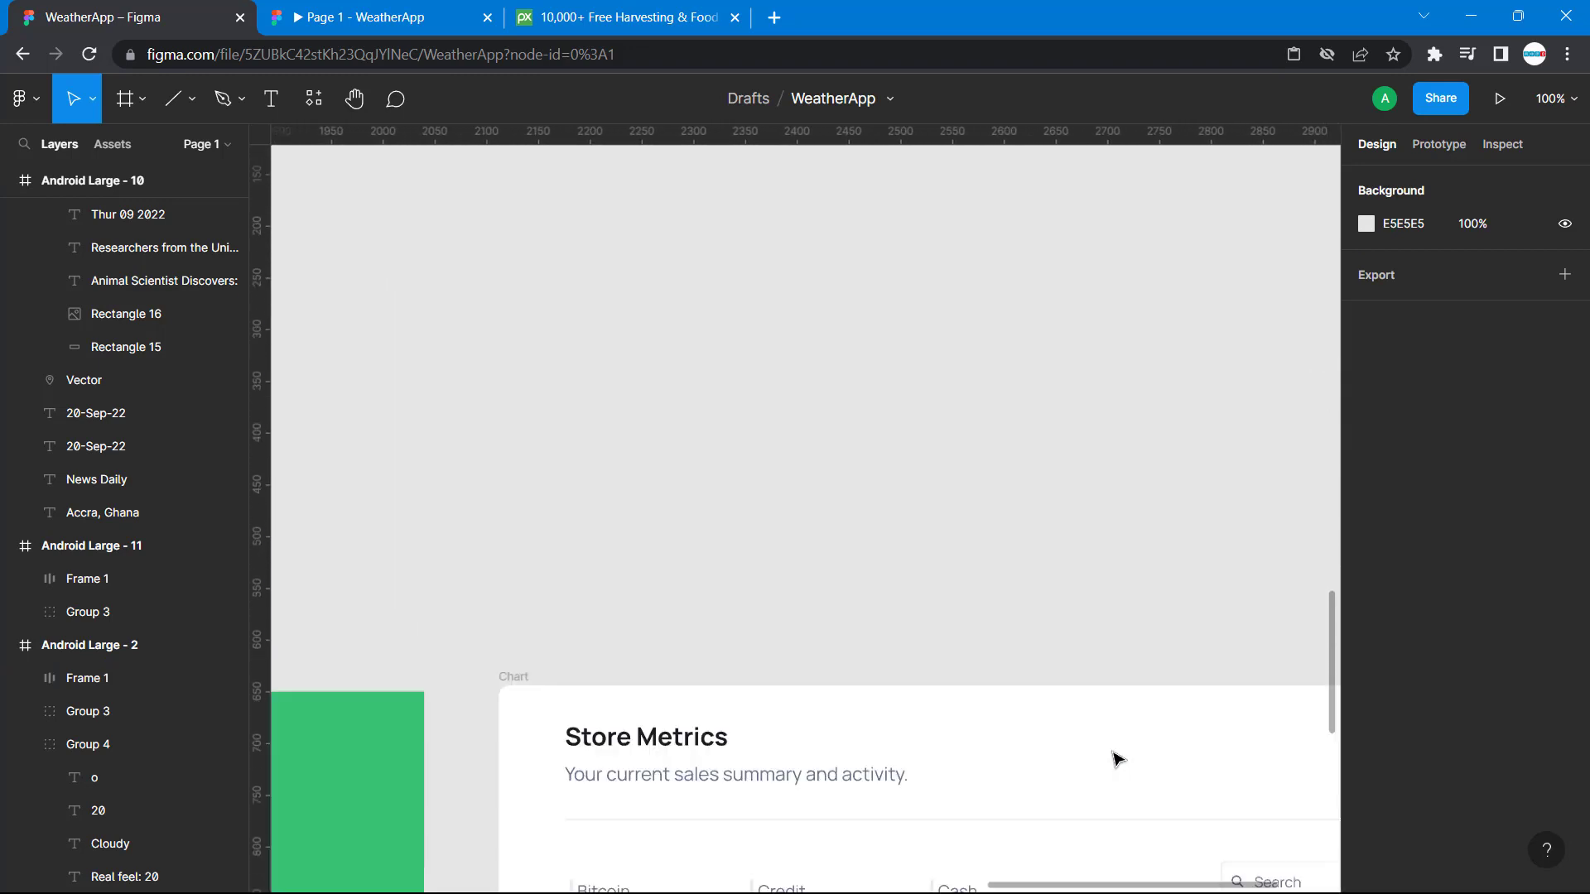
{"action": "scroll", "coordinate": [1113, 757], "scroll_direction": "left", "scroll_amount": 8}
{"action": "scroll", "coordinate": [1113, 757], "scroll_direction": "left", "scroll_amount": 2}
{"action": "scroll", "coordinate": [1114, 757], "scroll_direction": "down", "scroll_amount": 6}
{"action": "scroll", "coordinate": [1114, 758], "scroll_direction": "right", "scroll_amount": 2}
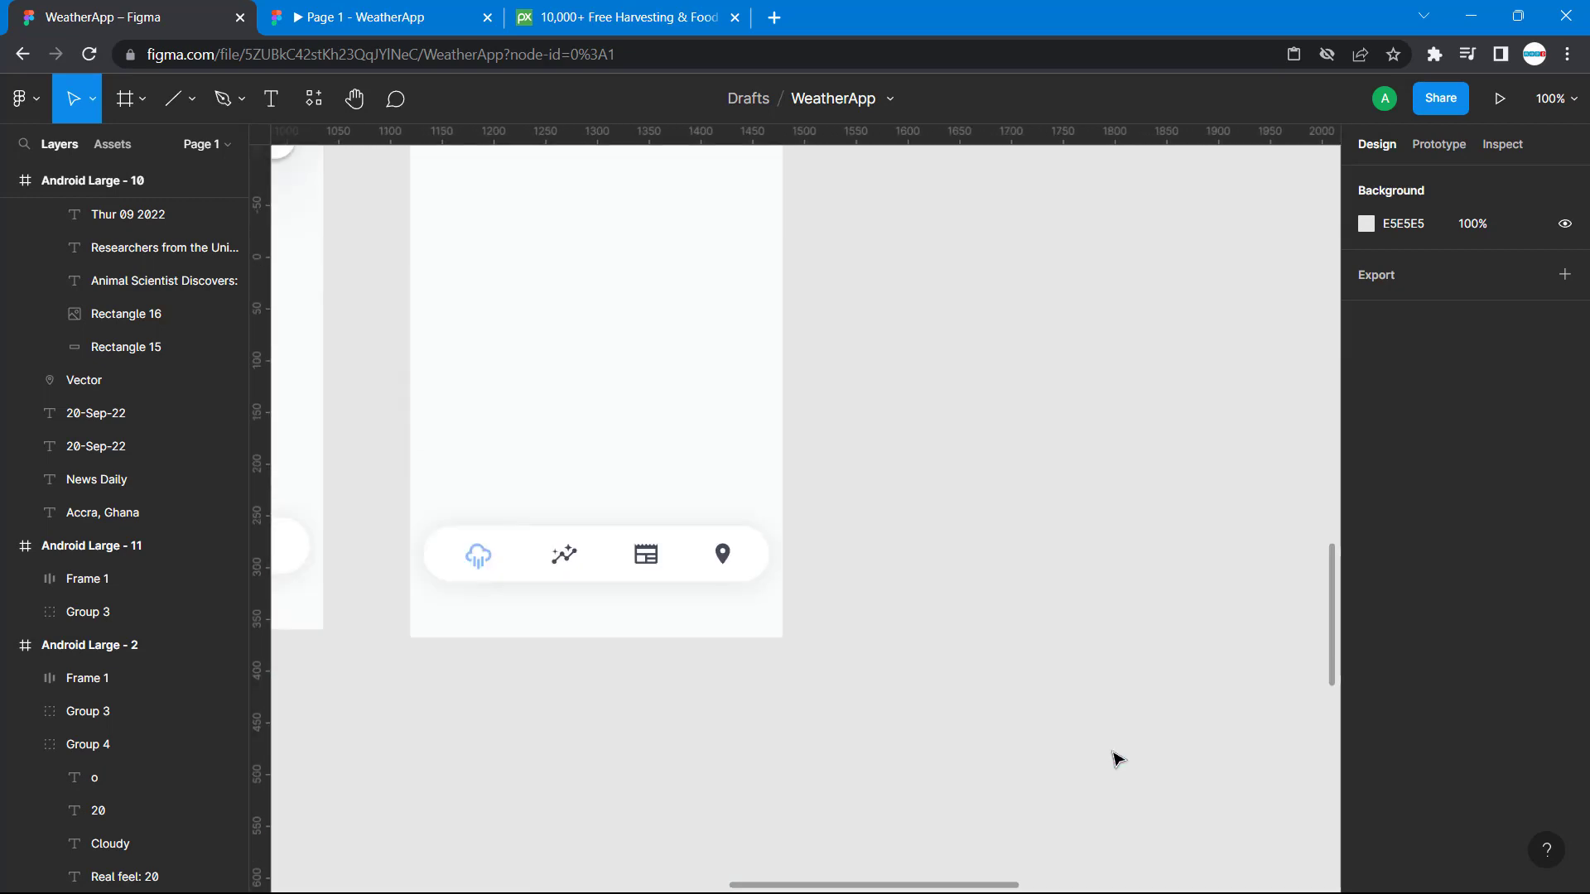
{"action": "scroll", "coordinate": [1113, 758], "scroll_direction": "up", "scroll_amount": 15}
{"action": "scroll", "coordinate": [1113, 757], "scroll_direction": "right", "scroll_amount": 4}
{"action": "scroll", "coordinate": [1113, 758], "scroll_direction": "up", "scroll_amount": 2}
{"action": "scroll", "coordinate": [1117, 757], "scroll_direction": "right", "scroll_amount": 1}
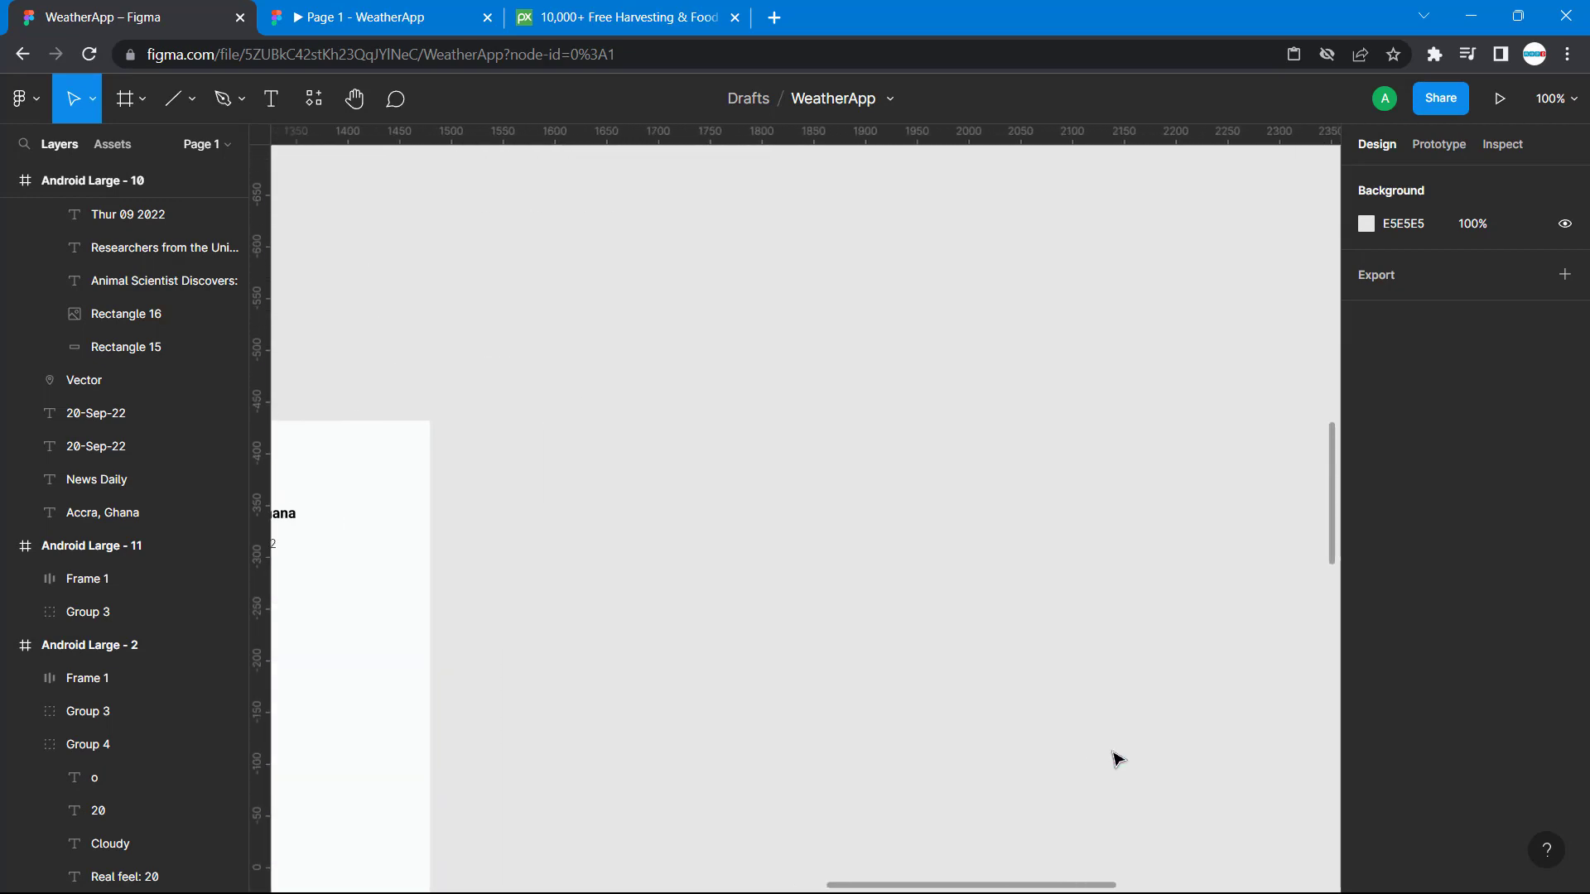
Move the finished News Daily frame, Android Large - 10, closer to Android Large - 9 in the upper row, at about X 1143.
{"action": "key", "text": "minus"}
{"action": "key", "text": "minus"}
{"action": "scroll", "coordinate": [1111, 756], "scroll_direction": "up", "scroll_amount": 4}
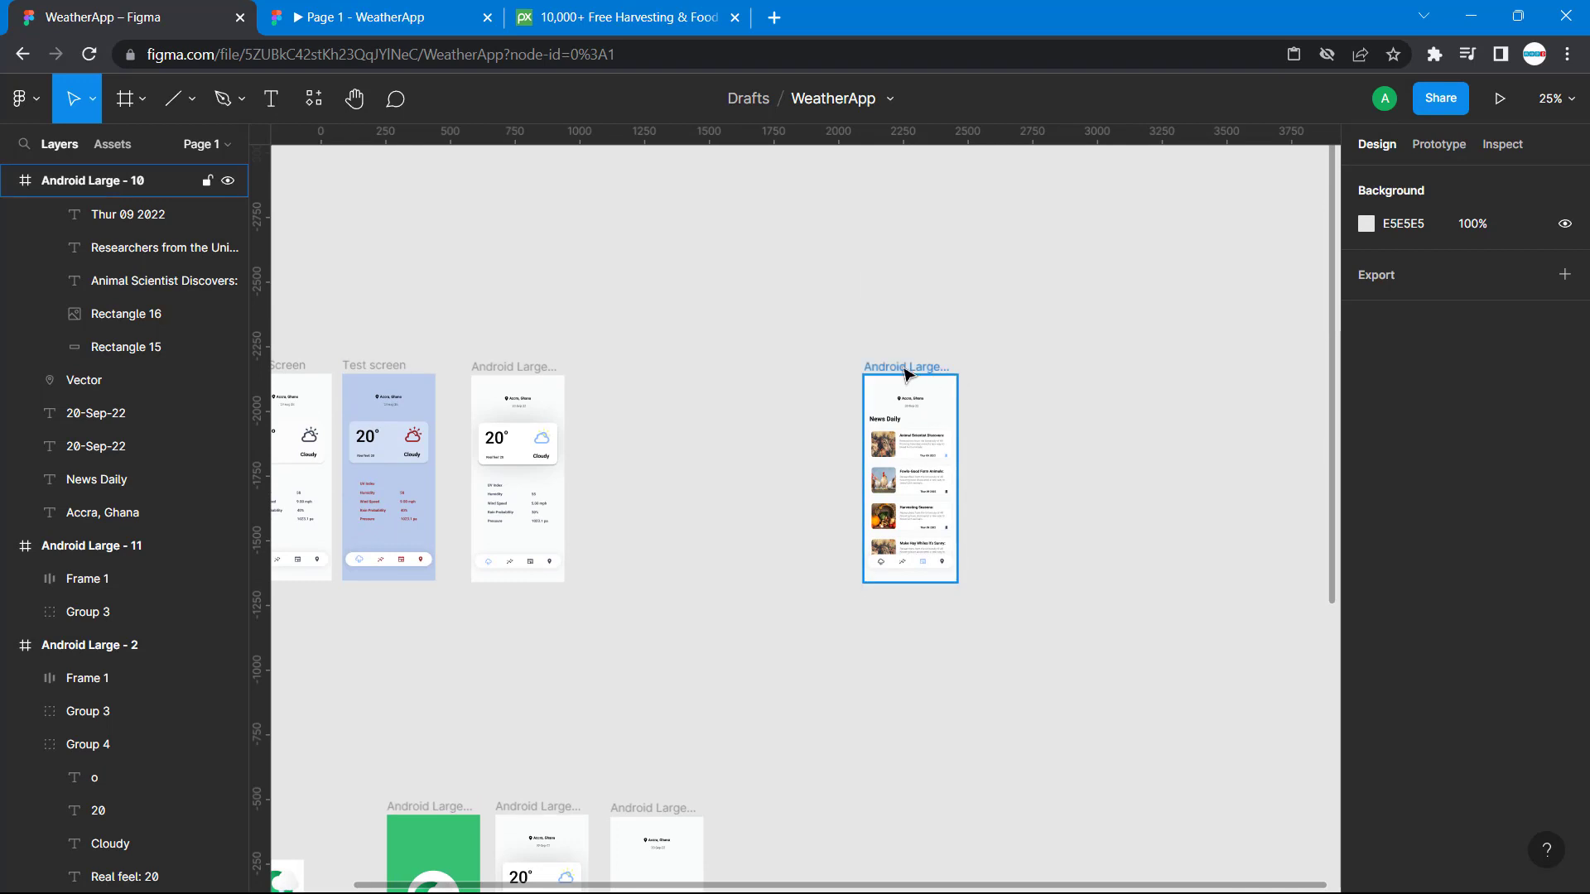
{"action": "left_click_drag", "start_coordinate": [905, 374], "coordinate": [659, 376]}
{"action": "key", "text": "shift+0"}
{"action": "scroll", "coordinate": [658, 377], "scroll_direction": "left", "scroll_amount": 15}
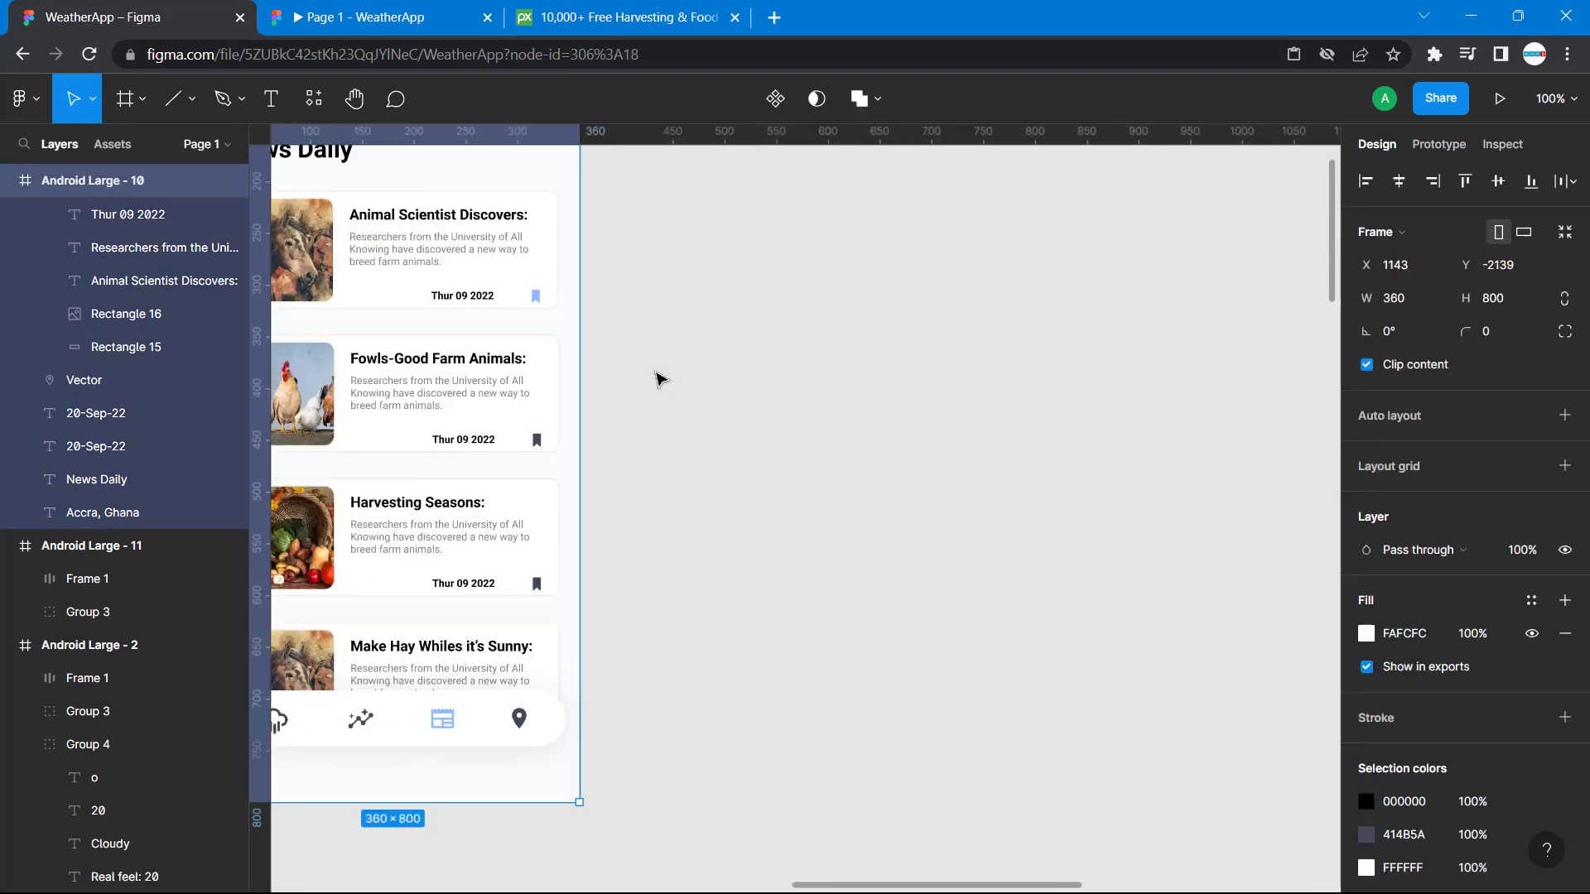
{"action": "scroll", "coordinate": [658, 377], "scroll_direction": "right", "scroll_amount": 5}
{"action": "scroll", "coordinate": [658, 377], "scroll_direction": "up", "scroll_amount": 10}
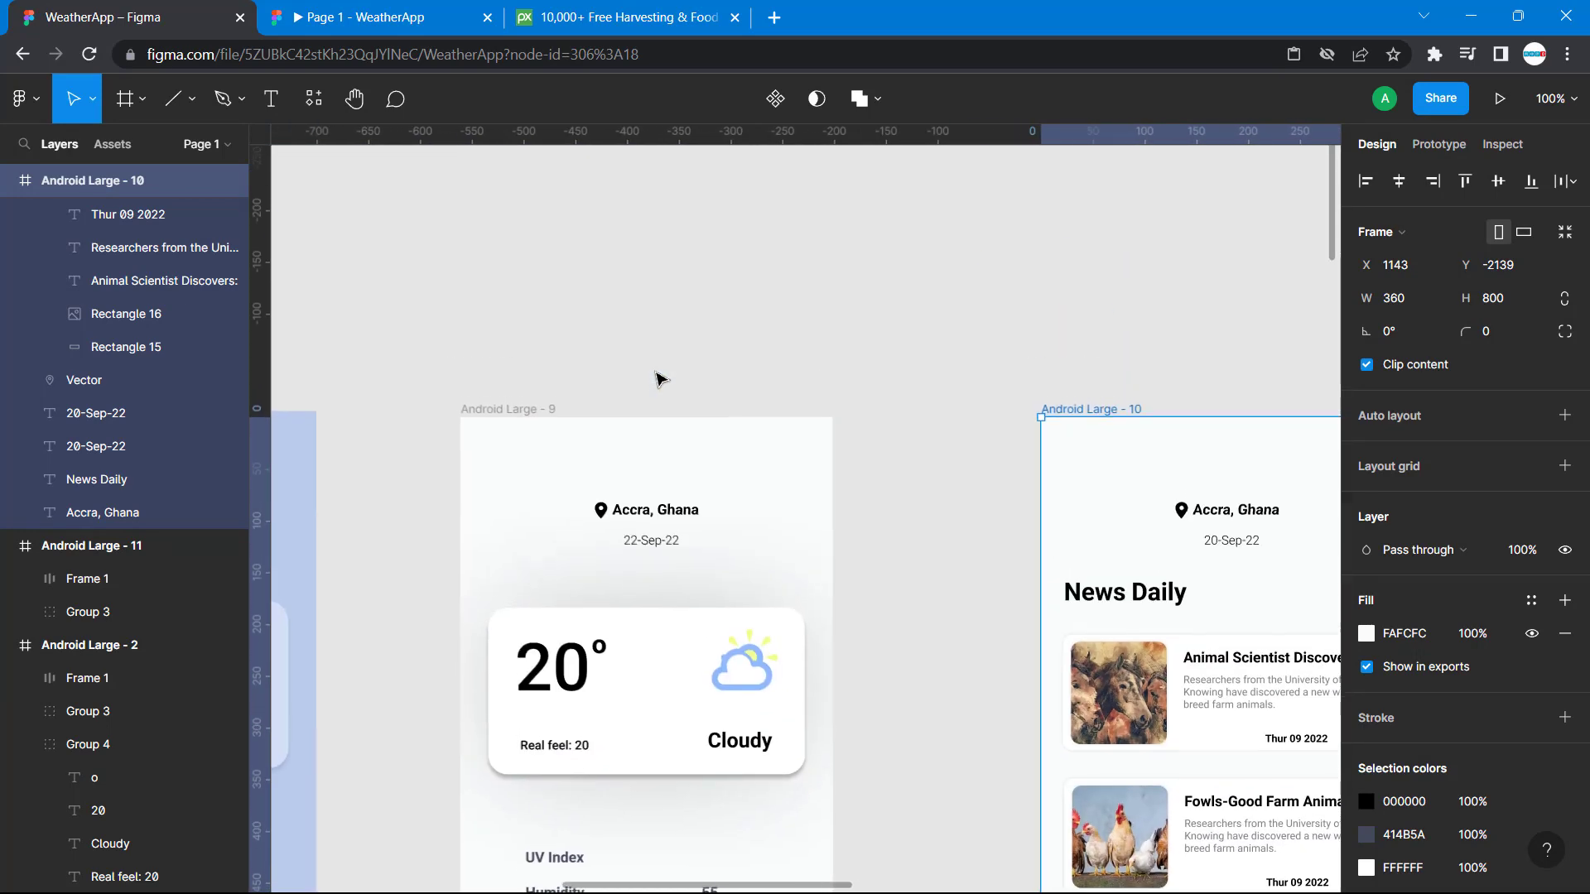
{"action": "scroll", "coordinate": [658, 376], "scroll_direction": "down", "scroll_amount": 10}
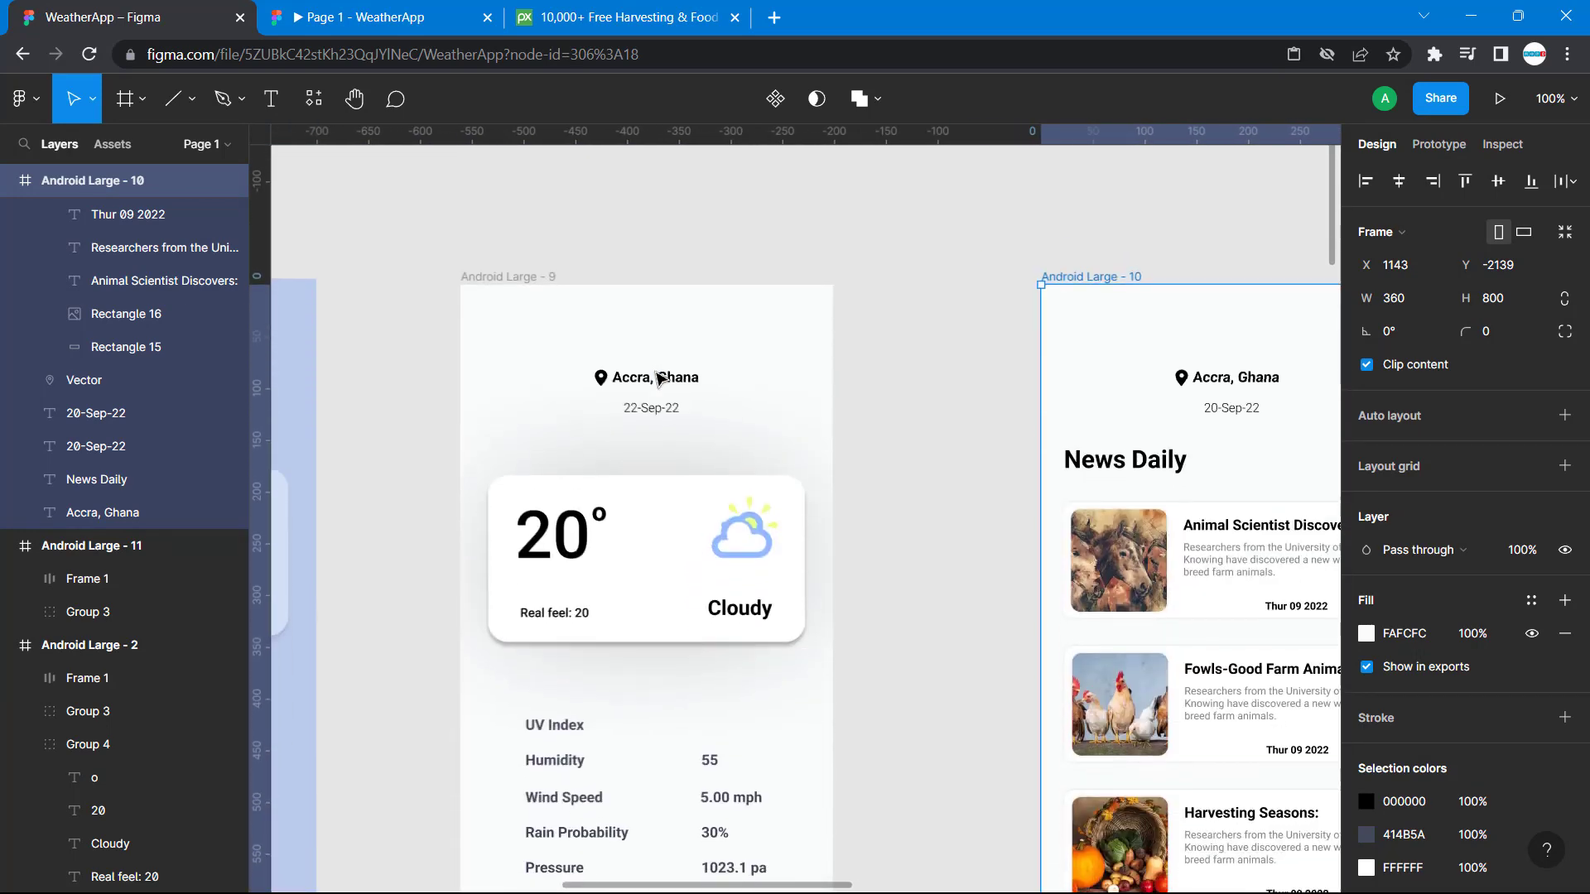
{"action": "scroll", "coordinate": [658, 379], "scroll_direction": "down", "scroll_amount": 3}
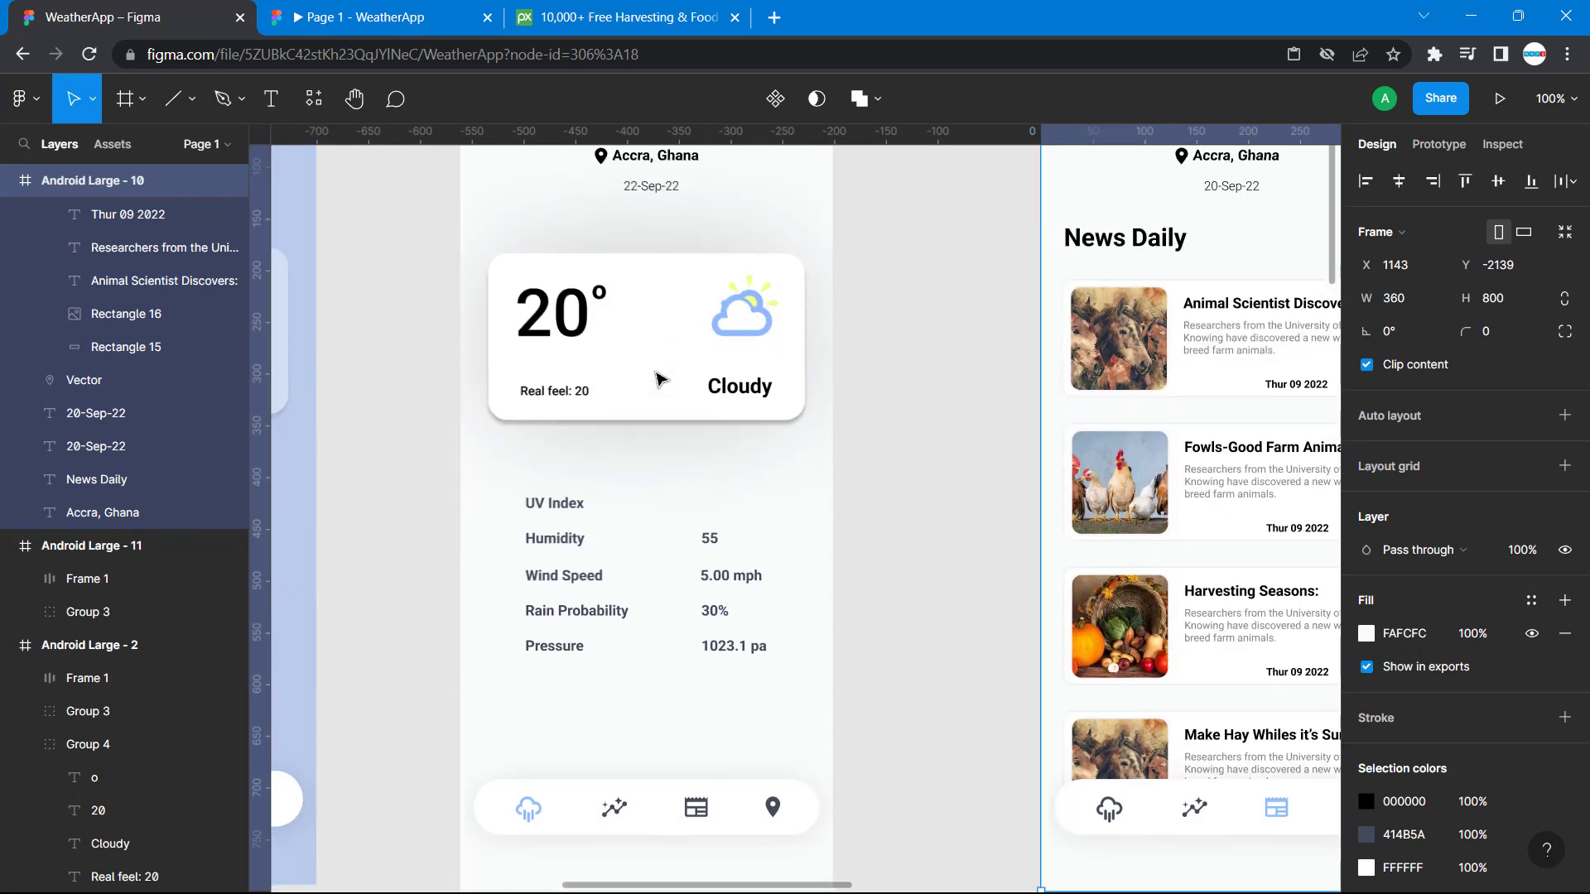
Move the Android Large - 10 frame down beside the emptied Android Large - 11 frame, to about X 1523, Y -502.
{"action": "key", "text": "minus"}
{"action": "key", "text": "minus"}
{"action": "key", "text": "minus"}
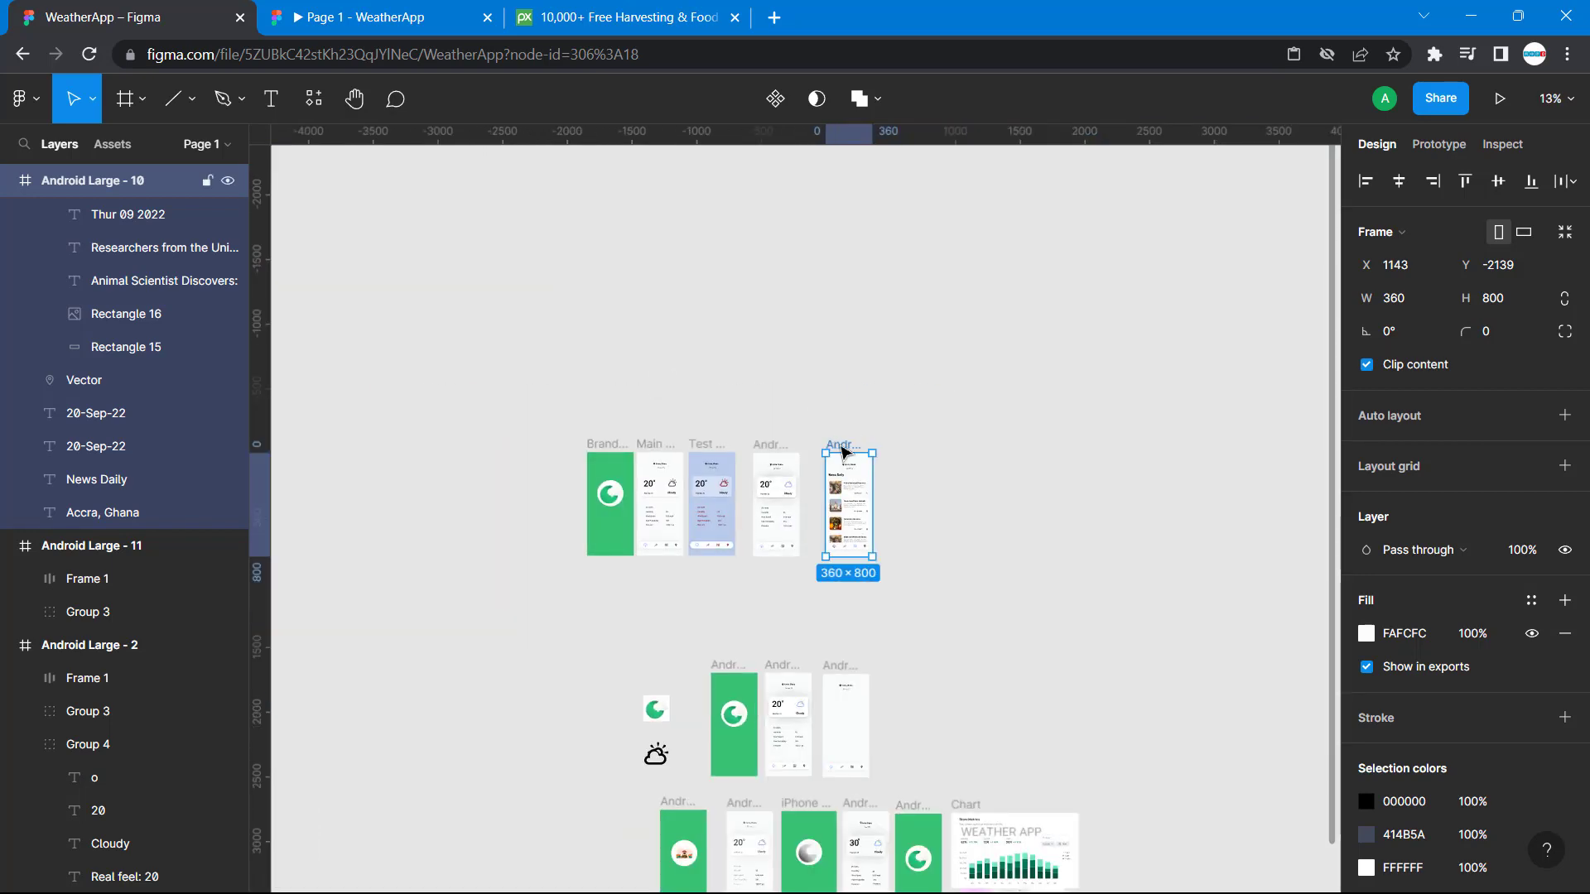
{"action": "left_click_drag", "start_coordinate": [844, 451], "coordinate": [913, 677]}
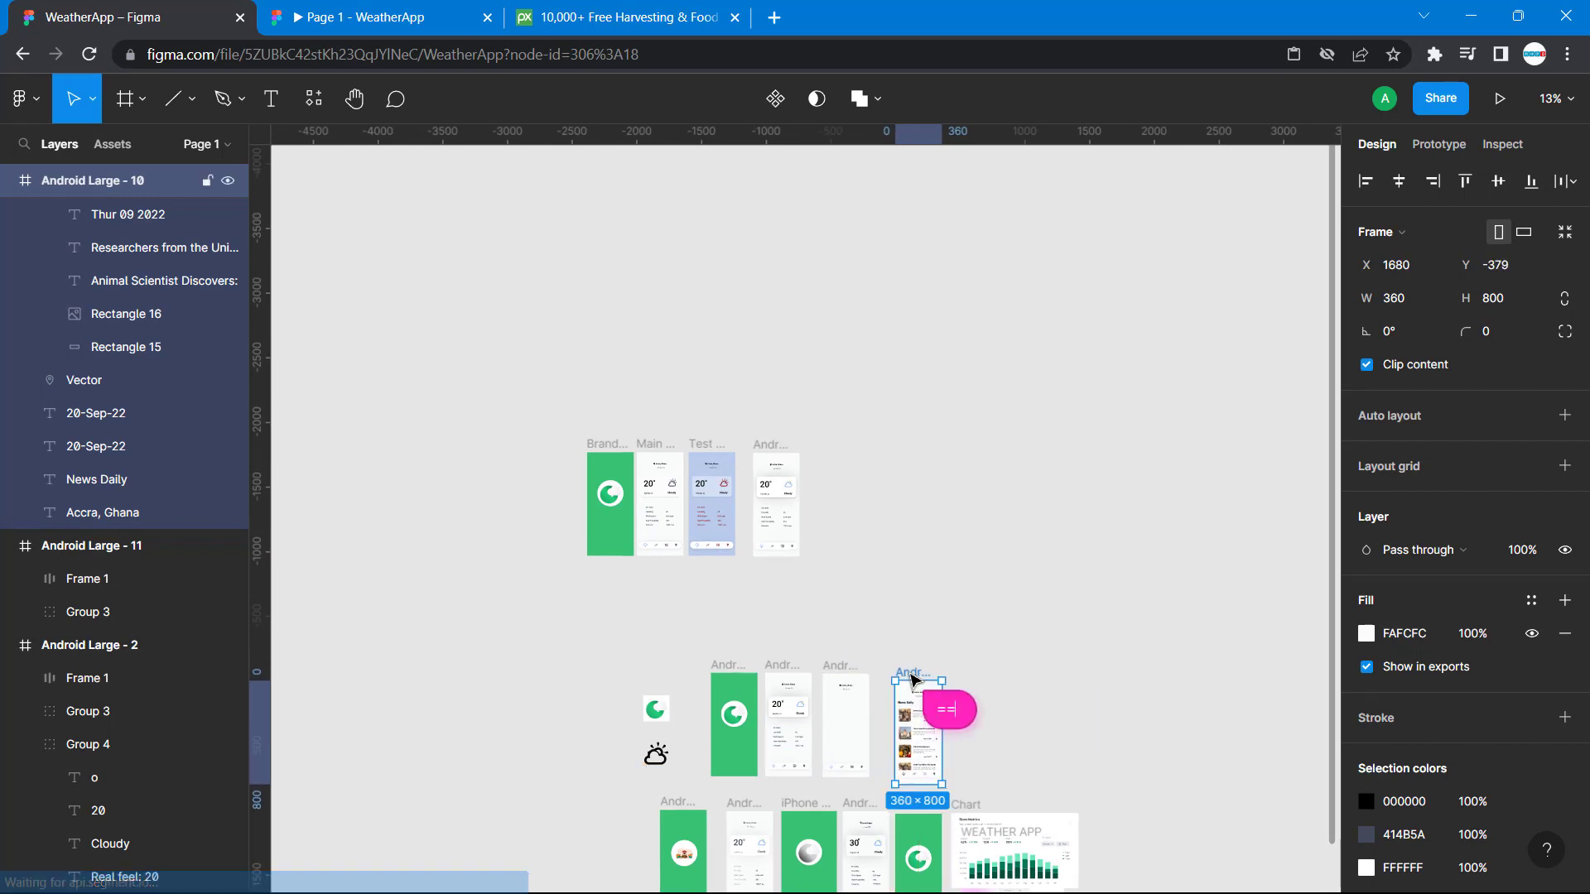
{"action": "left_click", "coordinate": [1041, 637]}
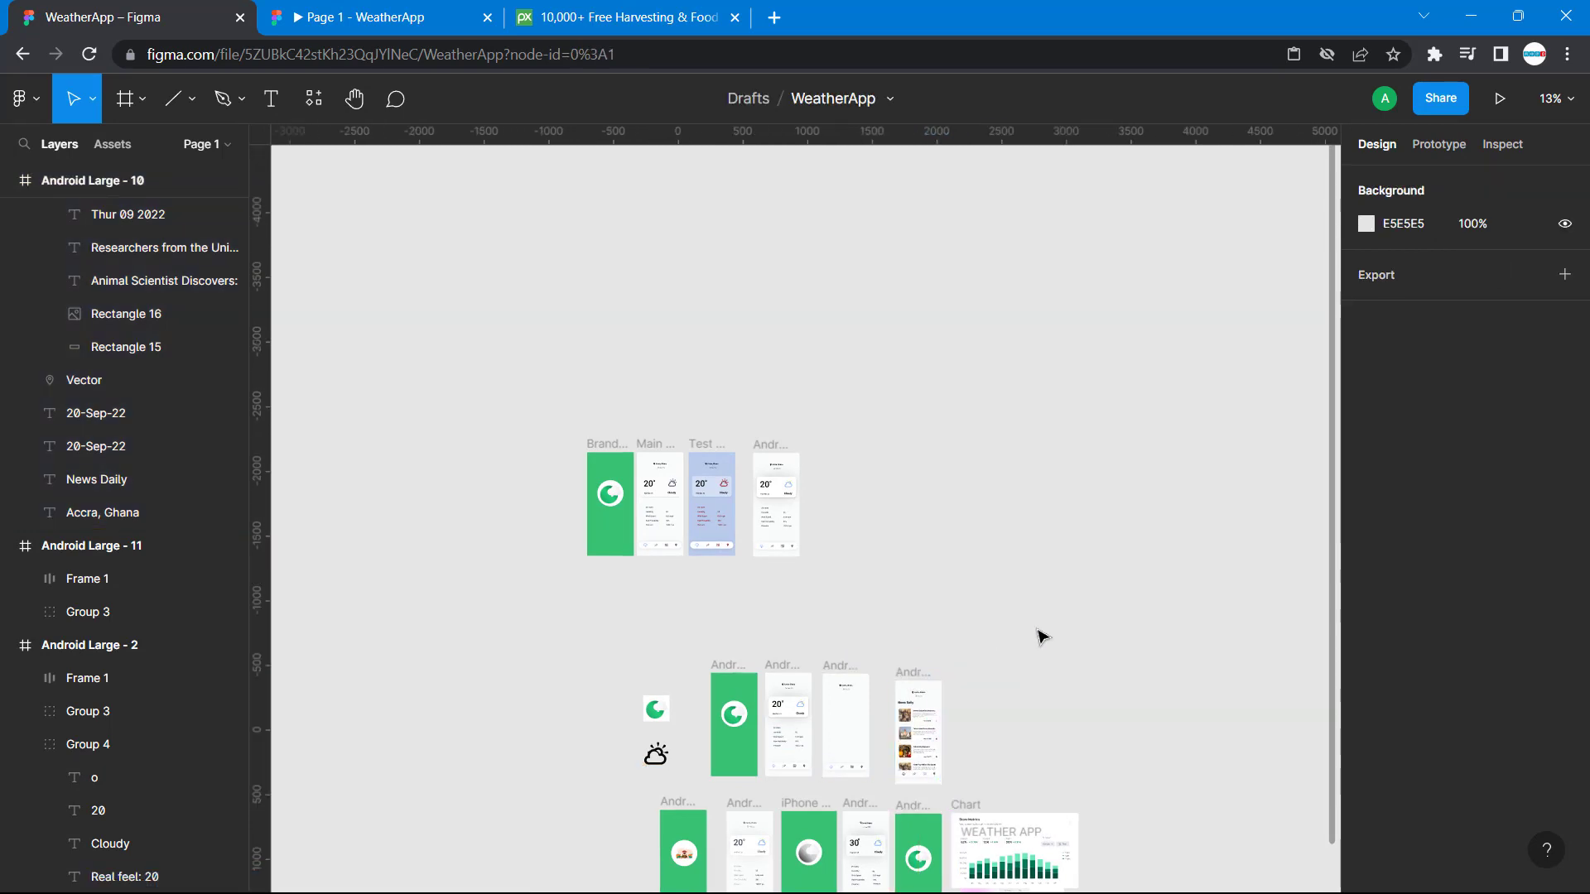
{"action": "key", "text": "ctrl+plus"}
{"action": "key", "text": "ctrl+plus"}
{"action": "key", "text": "ctrl+plus"}
{"action": "key", "text": "ctrl+plus"}
{"action": "scroll", "coordinate": [1042, 637], "scroll_direction": "left", "scroll_amount": 5}
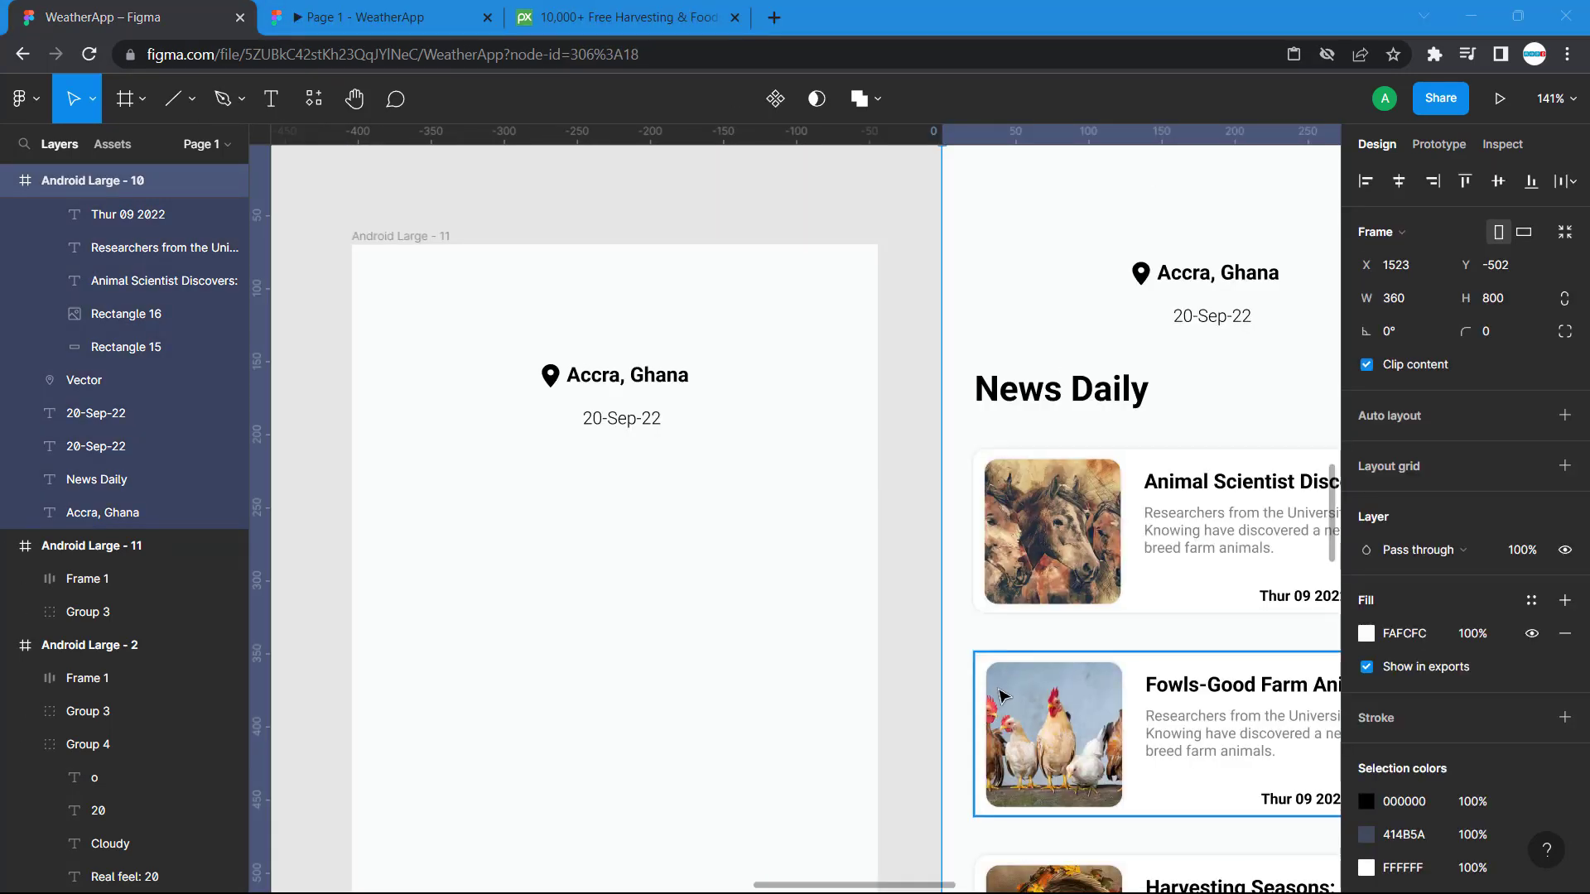
Add the text "News Daily" below the date on the Android Large - 11 frame, at about X 28, Y 150.
{"action": "scroll", "coordinate": [1002, 500], "scroll_direction": "right", "scroll_amount": 5}
{"action": "scroll", "coordinate": [1002, 500], "scroll_direction": "down", "scroll_amount": 1}
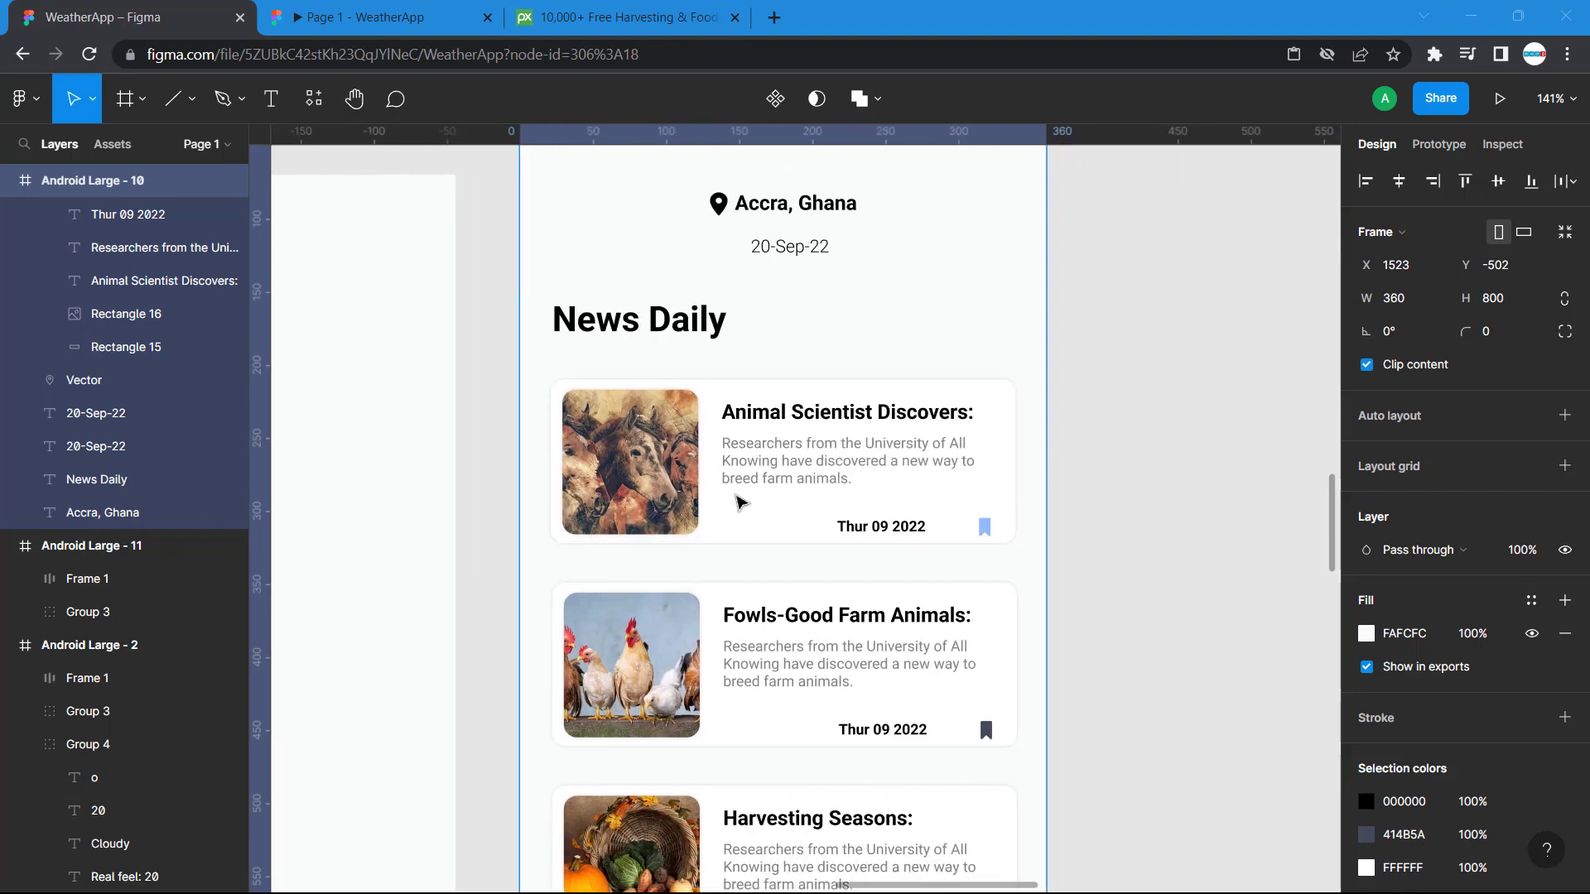
{"action": "scroll", "coordinate": [804, 570], "scroll_direction": "left", "scroll_amount": 6}
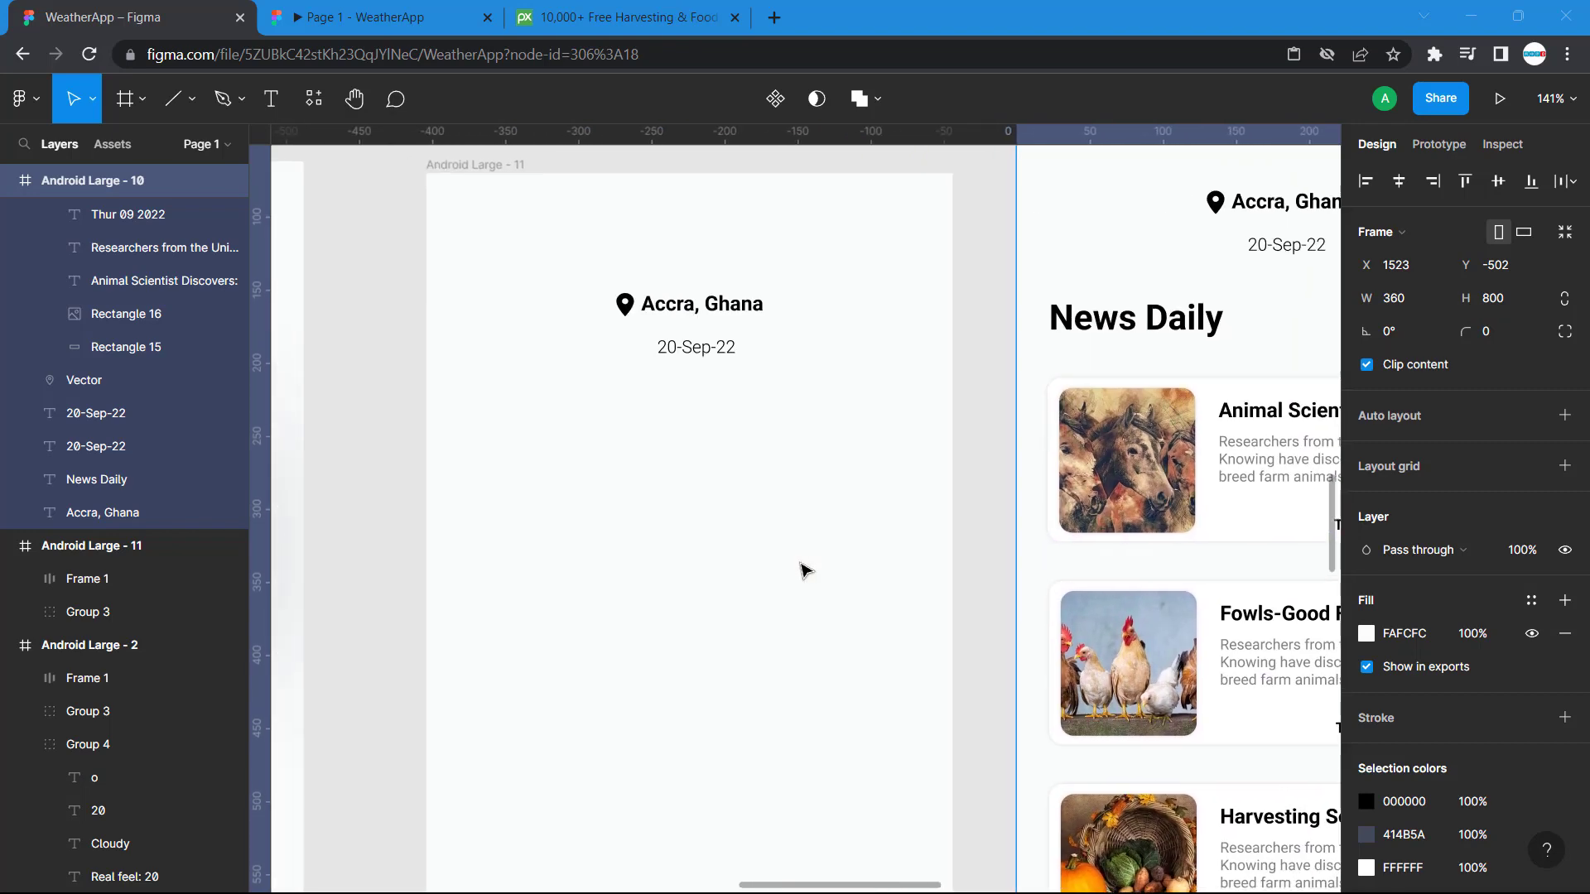
{"action": "scroll", "coordinate": [804, 571], "scroll_direction": "right", "scroll_amount": 4}
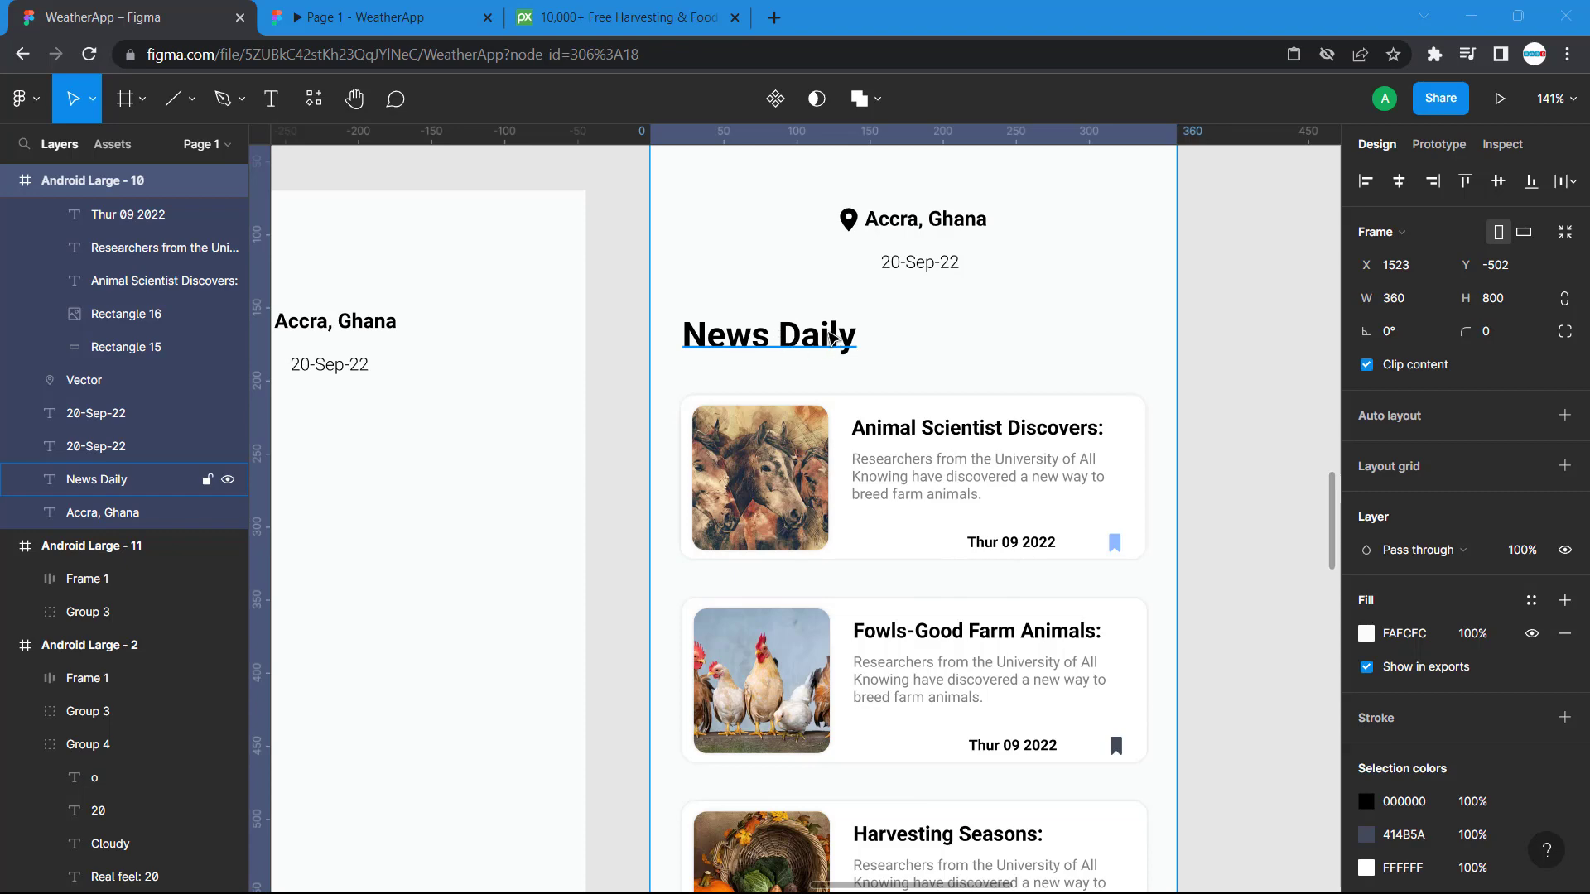
{"action": "scroll", "coordinate": [628, 361], "scroll_direction": "left", "scroll_amount": 6}
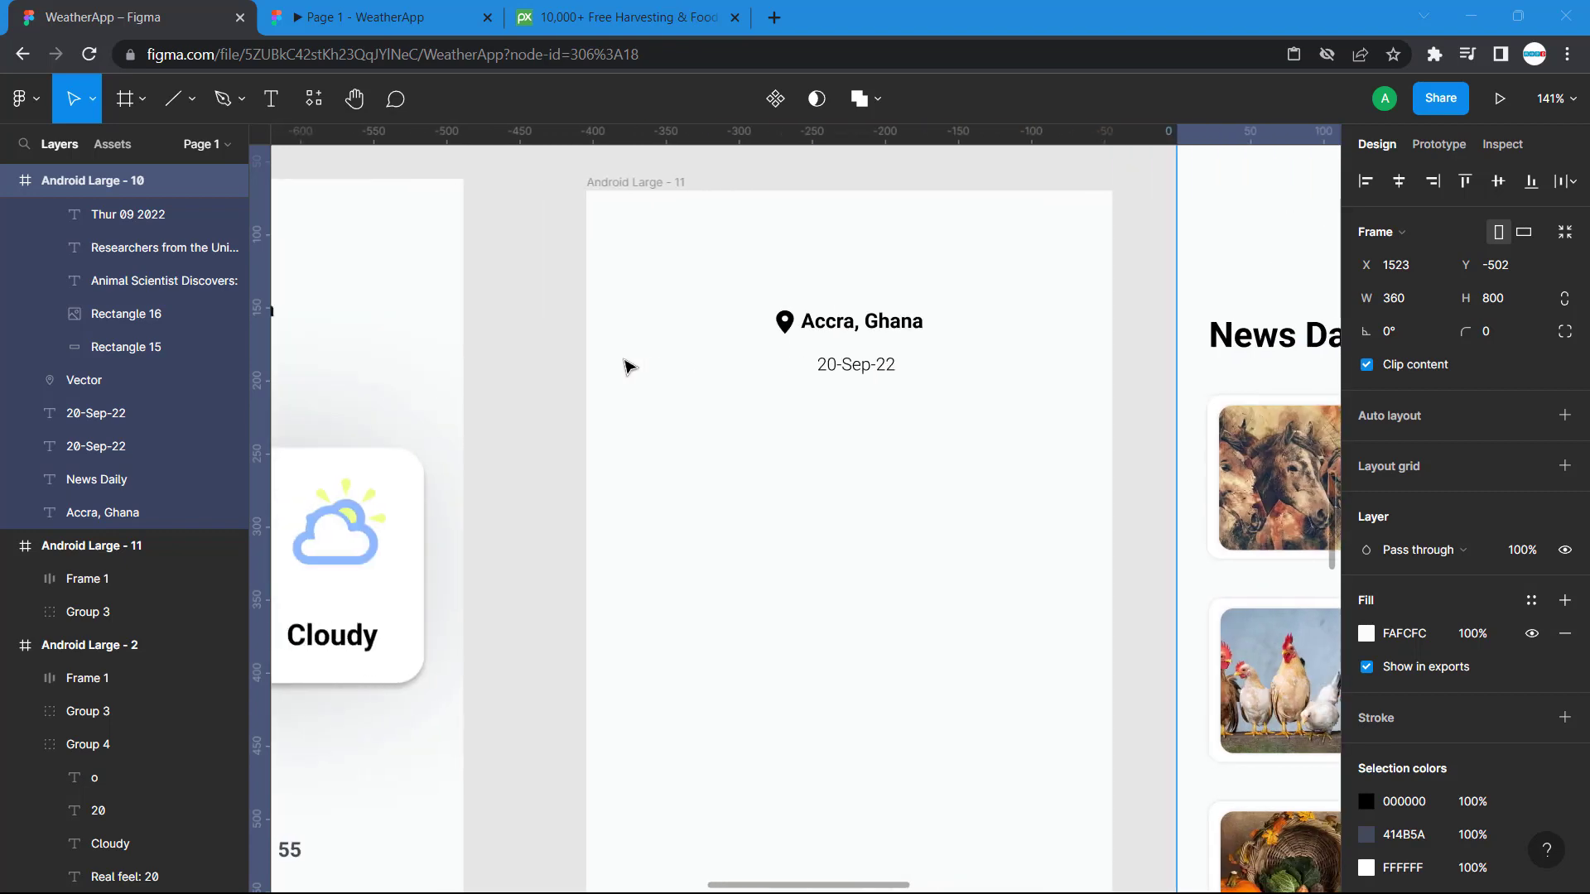
{"action": "left_click", "coordinate": [273, 98]}
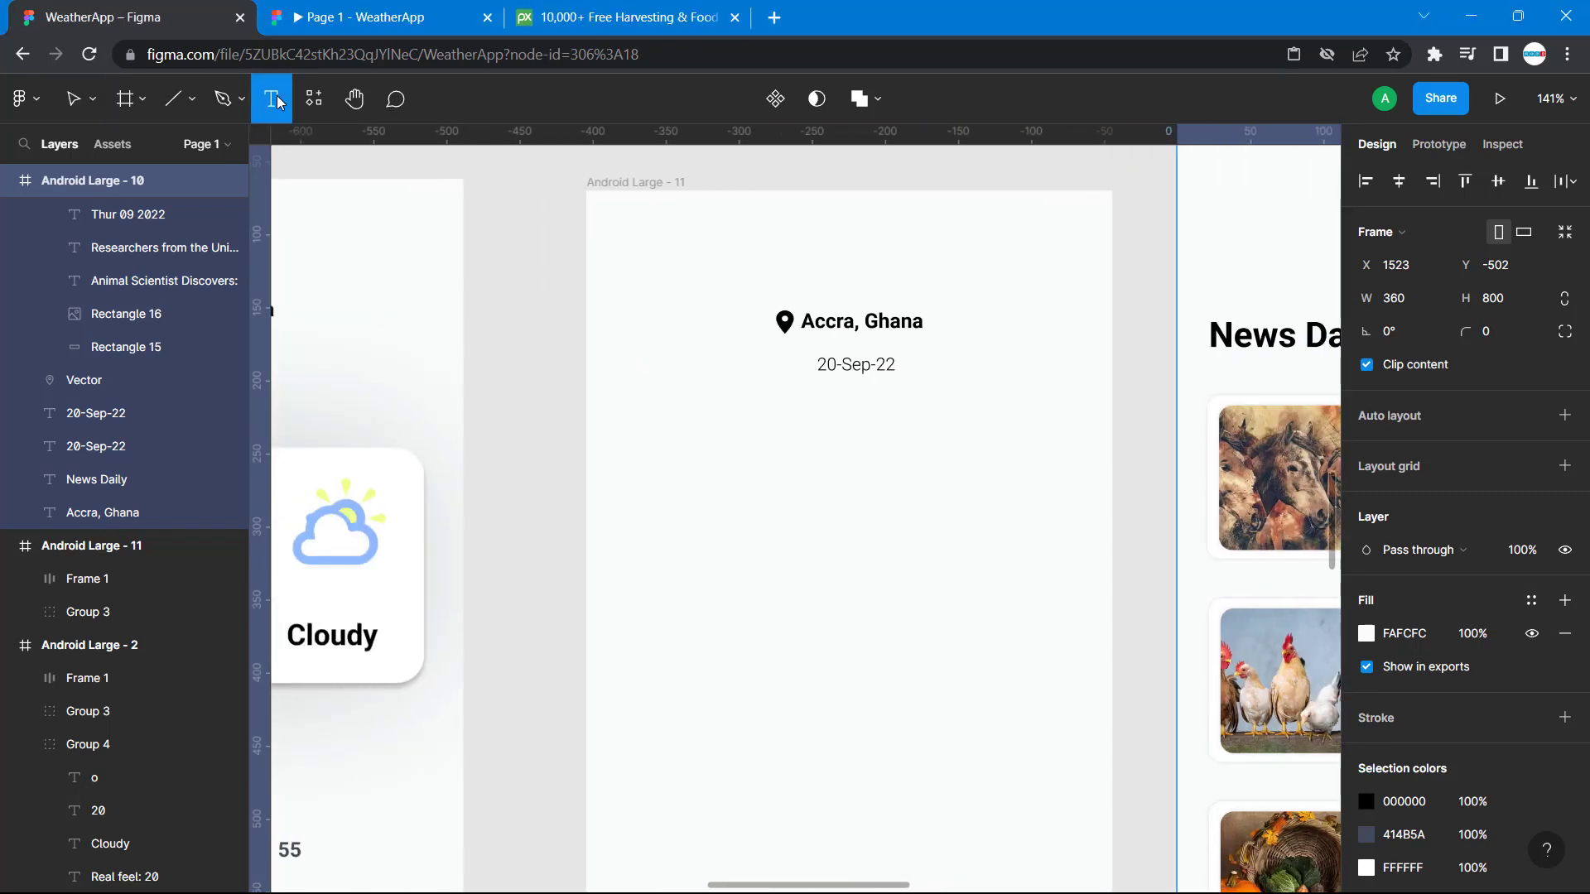
{"action": "left_click", "coordinate": [628, 409]}
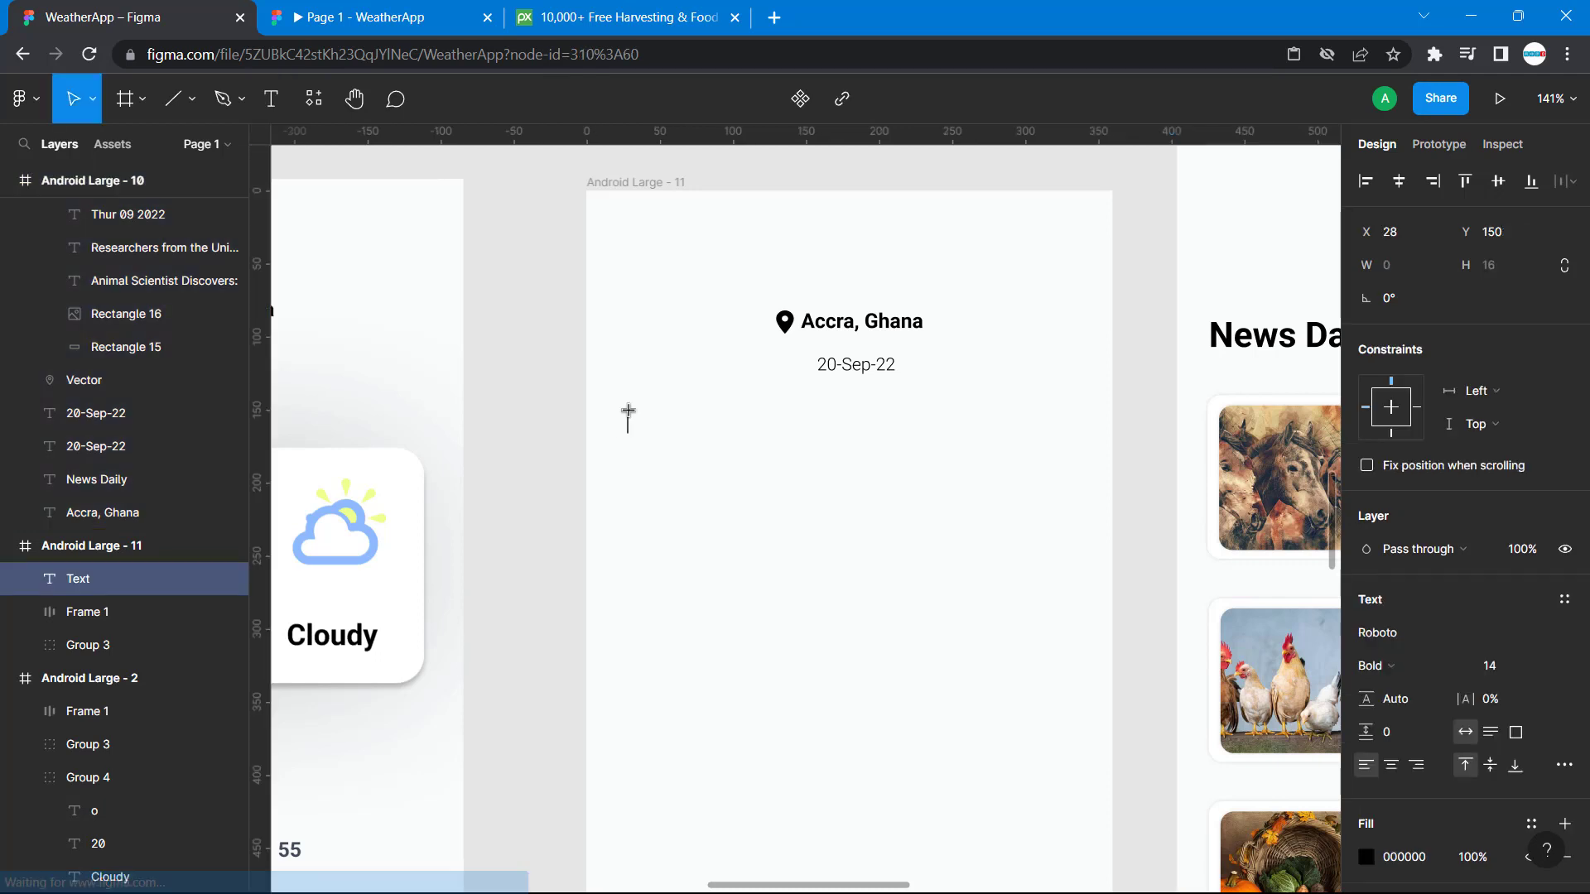
{"action": "type", "text": "News"}
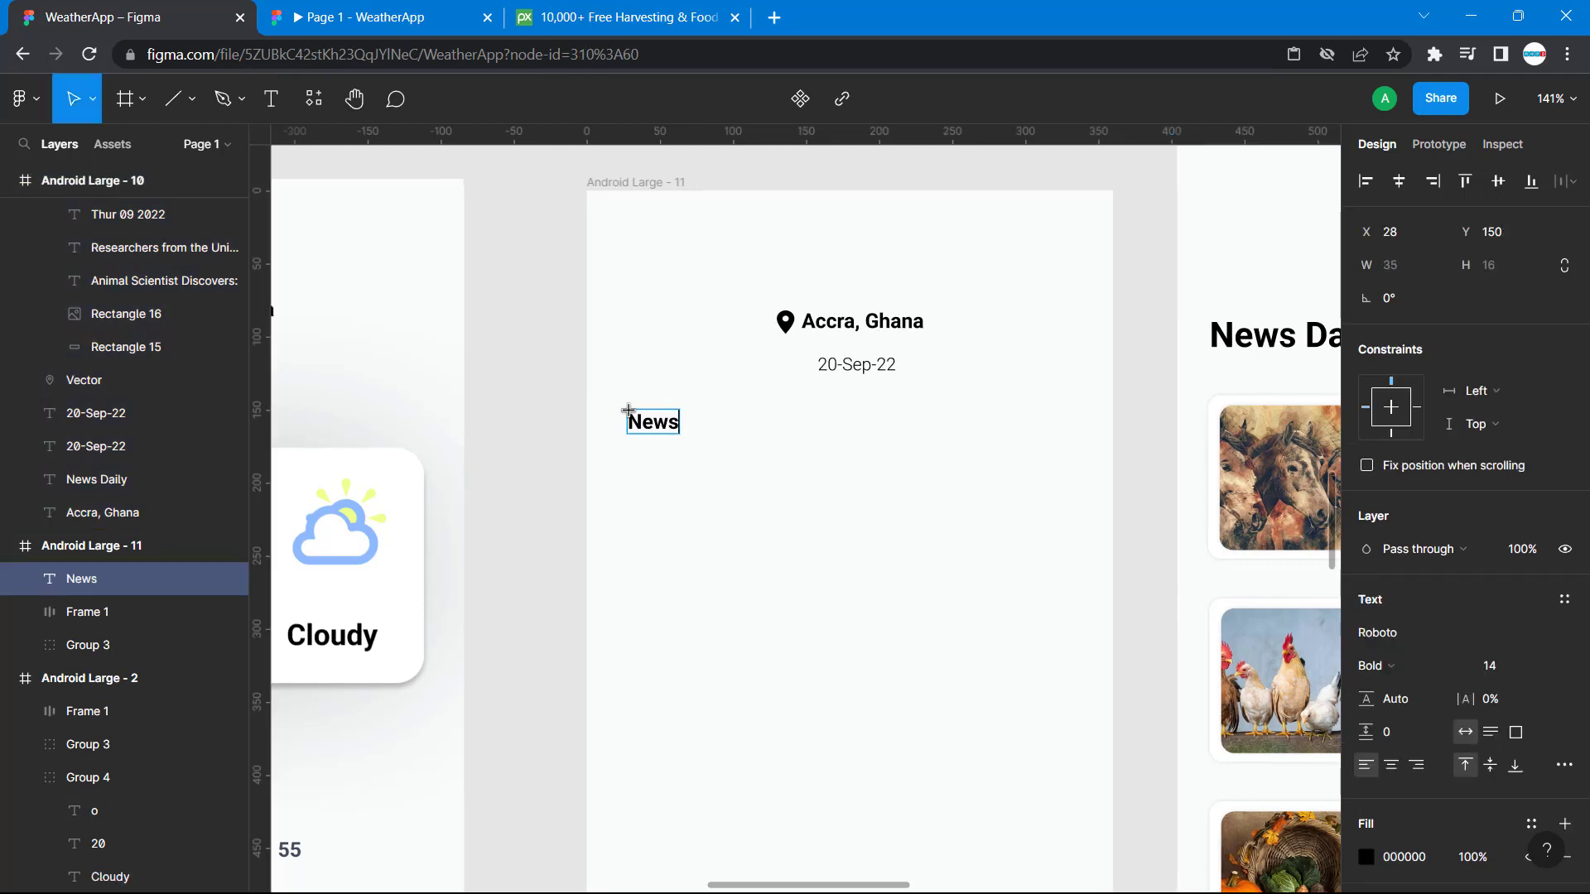
{"action": "type", "text": " Dil"}
{"action": "type", "text": "il"}
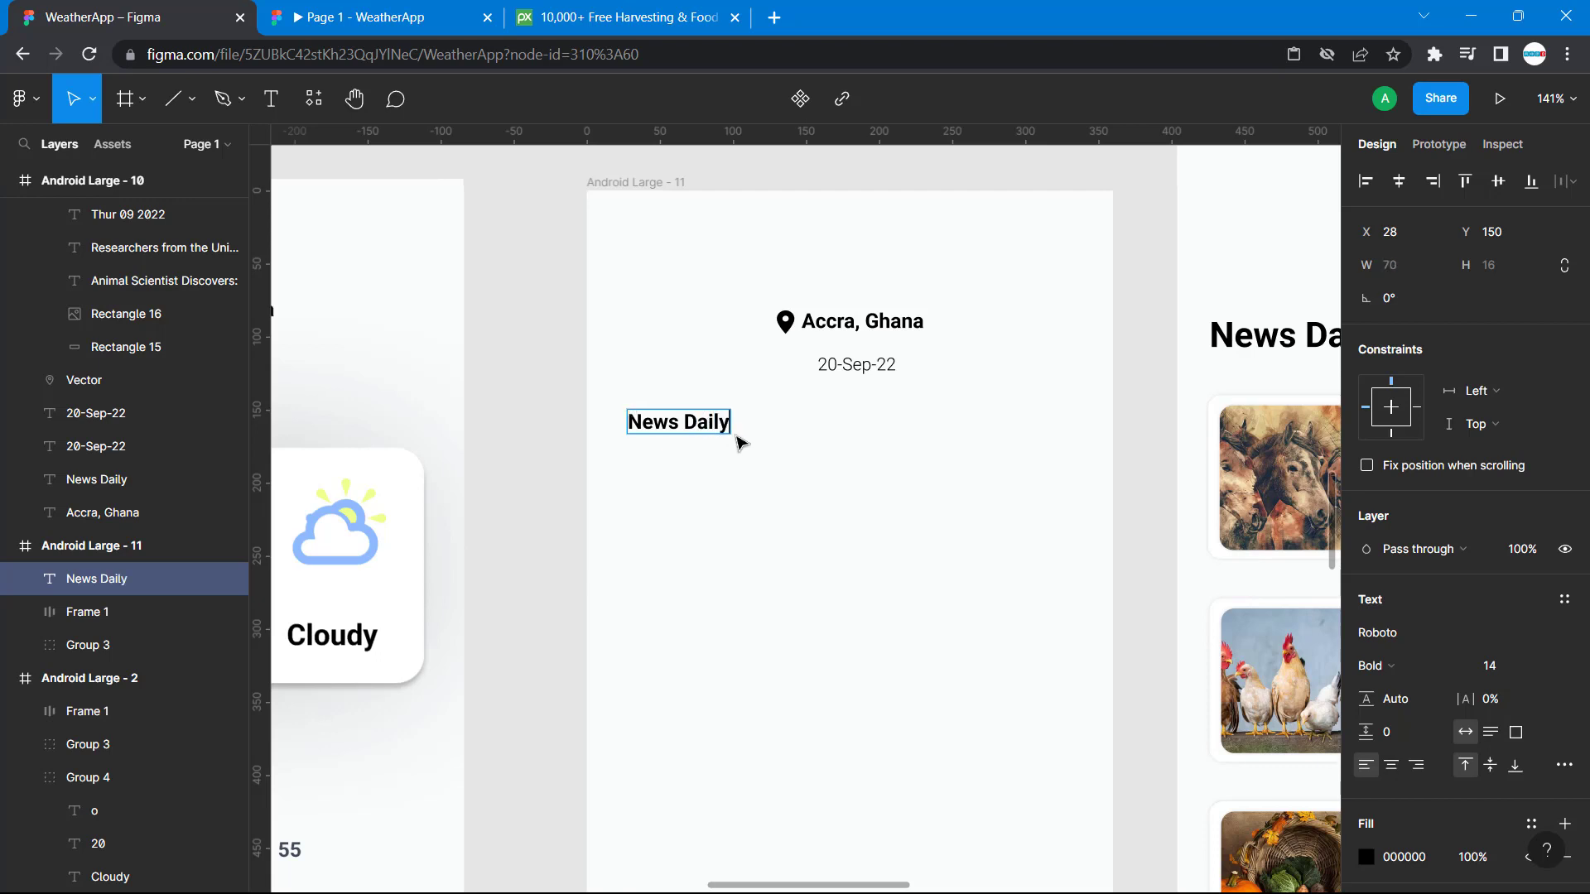
Compare with the reference heading and set the font size of "News Daily" on Android Large - 11 to 20.
{"action": "scroll", "coordinate": [1139, 471], "scroll_direction": "right", "scroll_amount": 5}
{"action": "left_click", "coordinate": [1028, 348]}
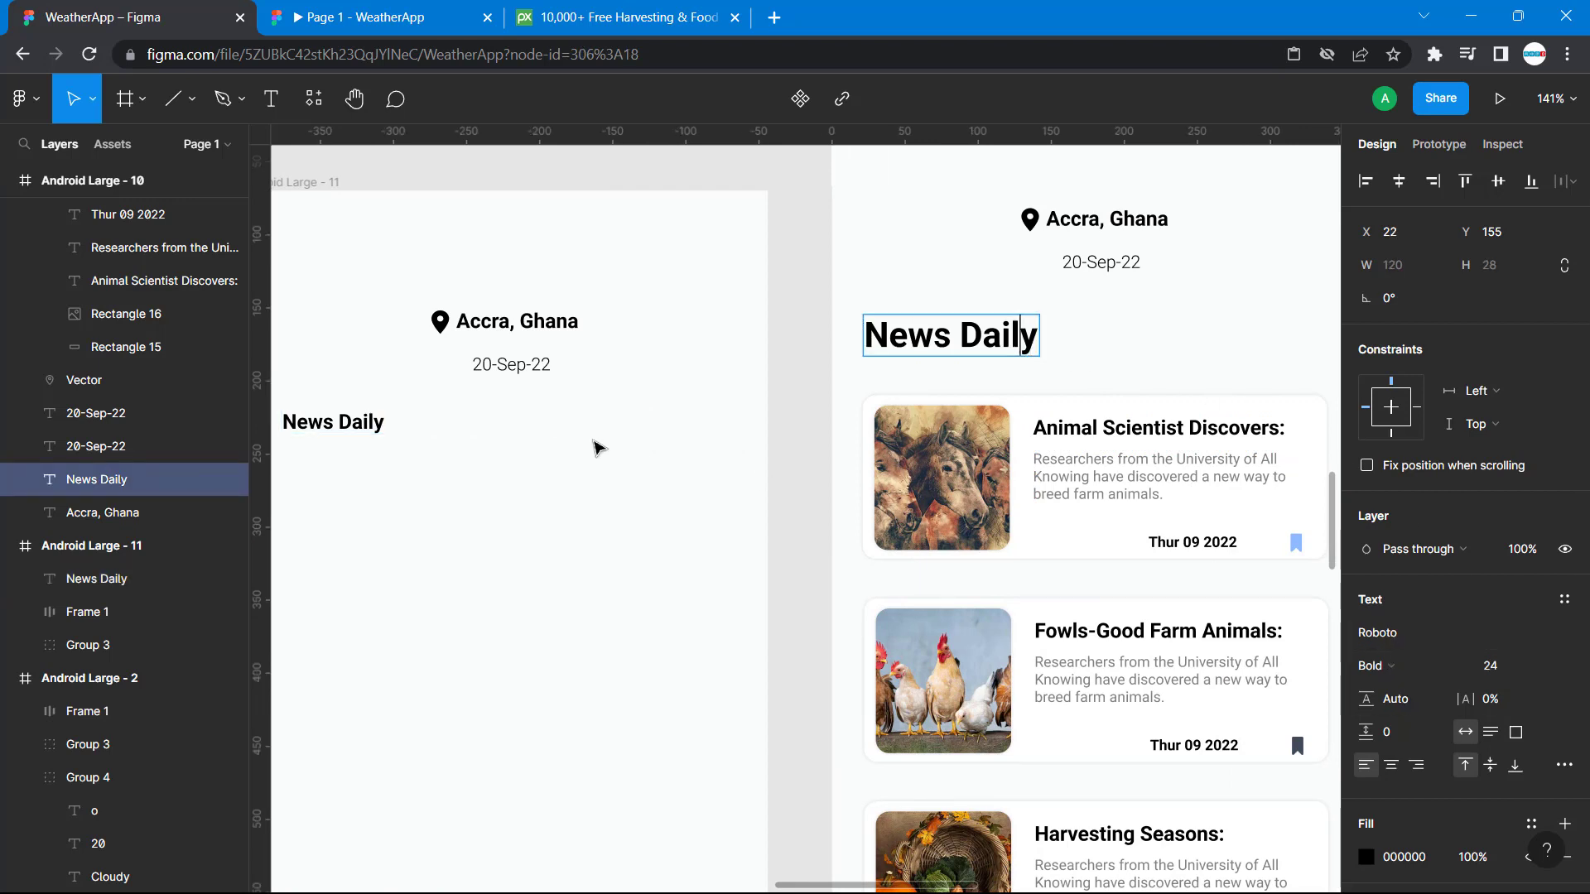
{"action": "left_click", "coordinate": [354, 426]}
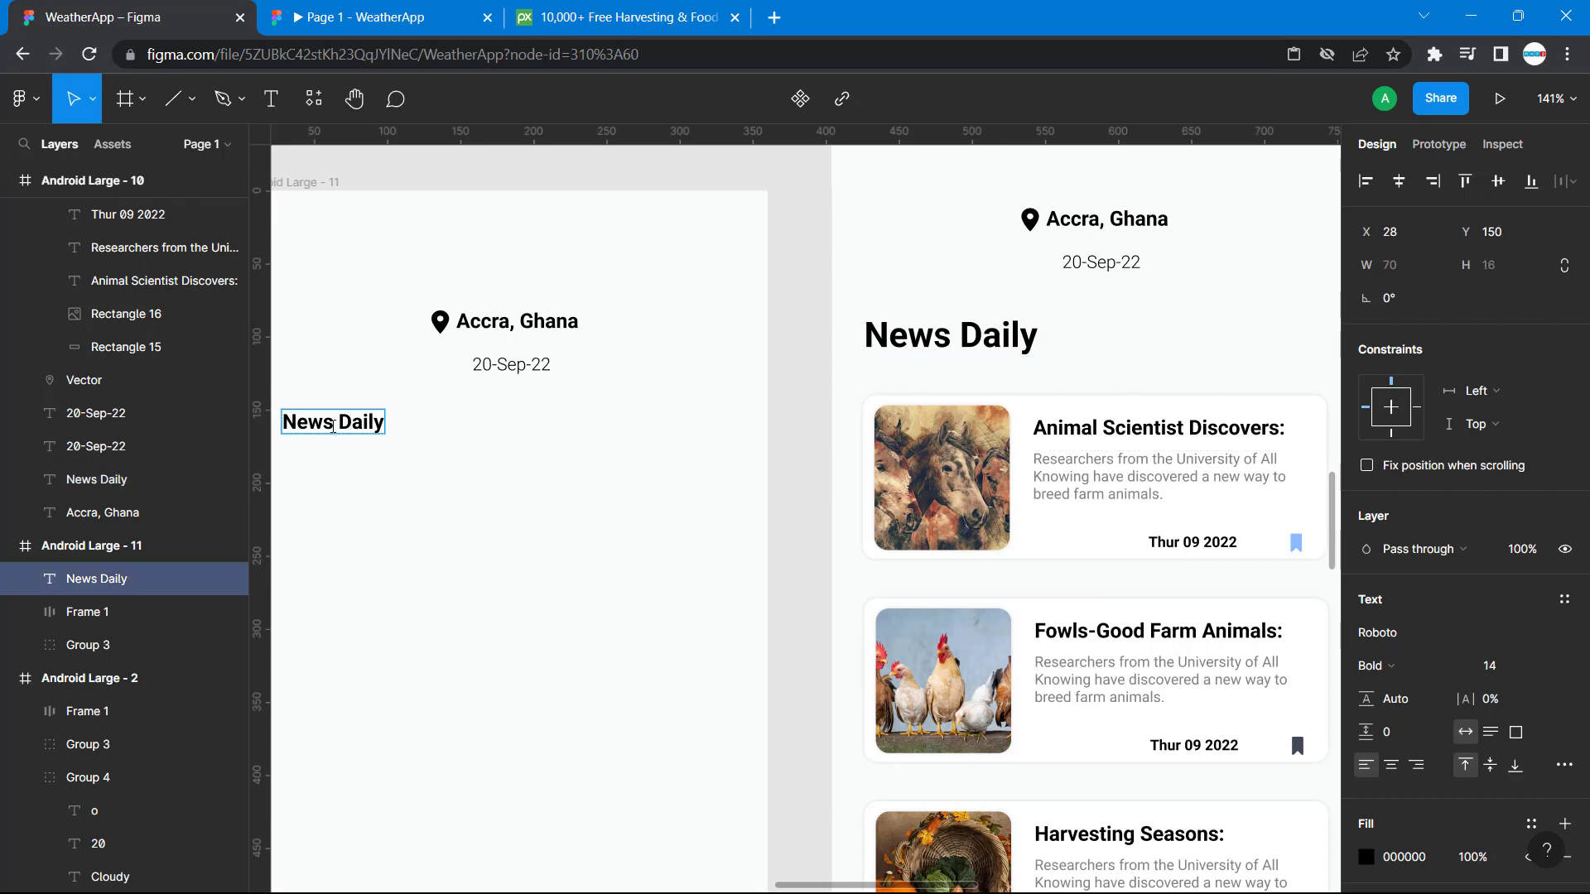
{"action": "triple_click", "coordinate": [333, 426]}
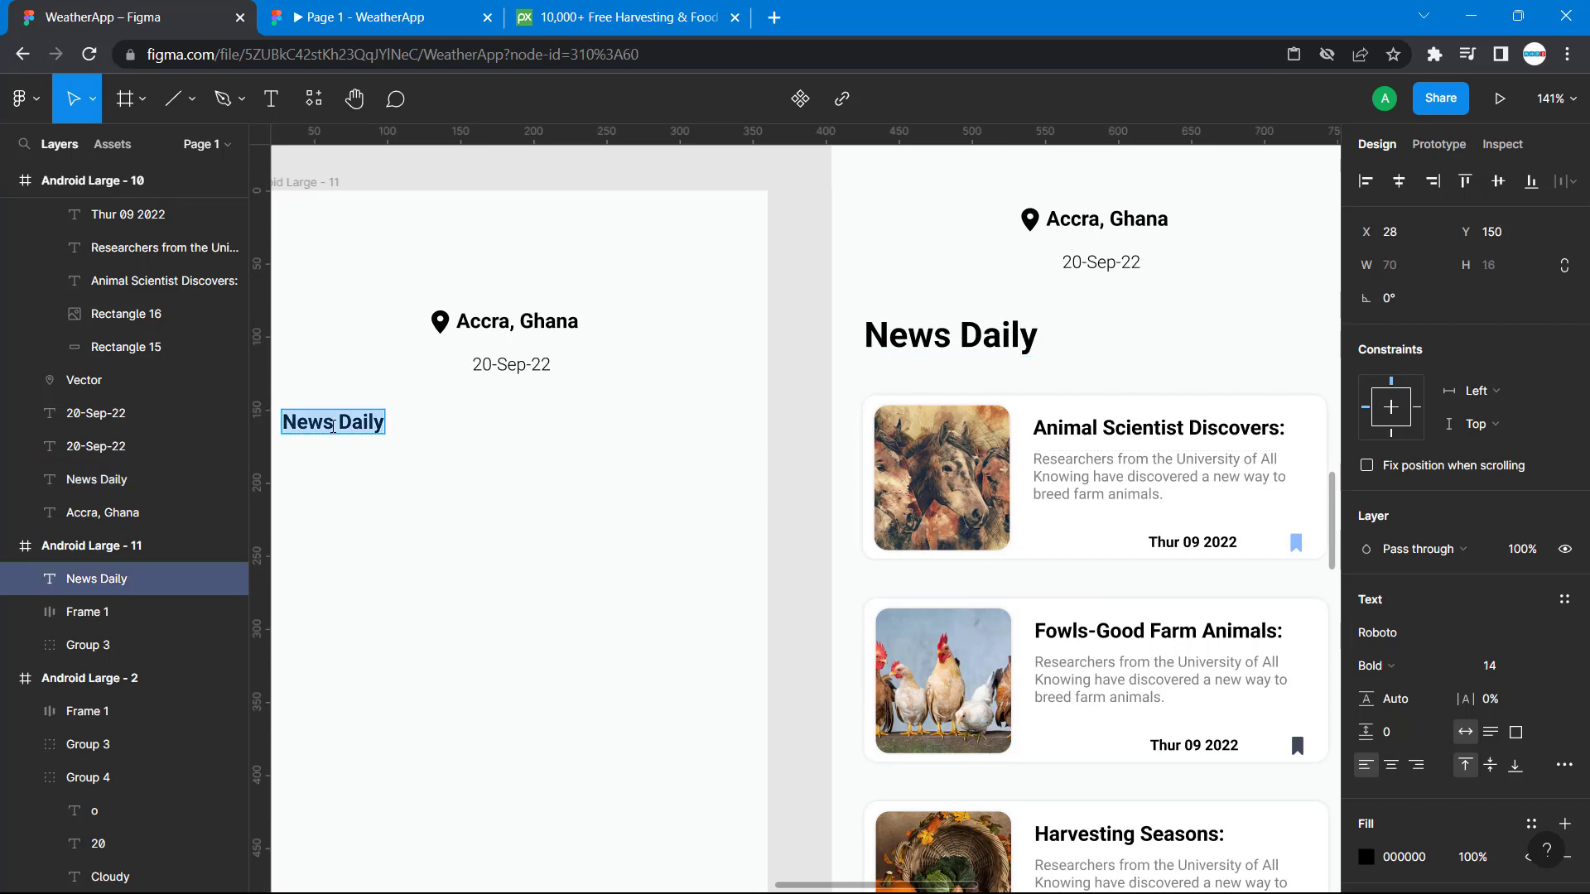
{"action": "left_click", "coordinate": [1505, 669]}
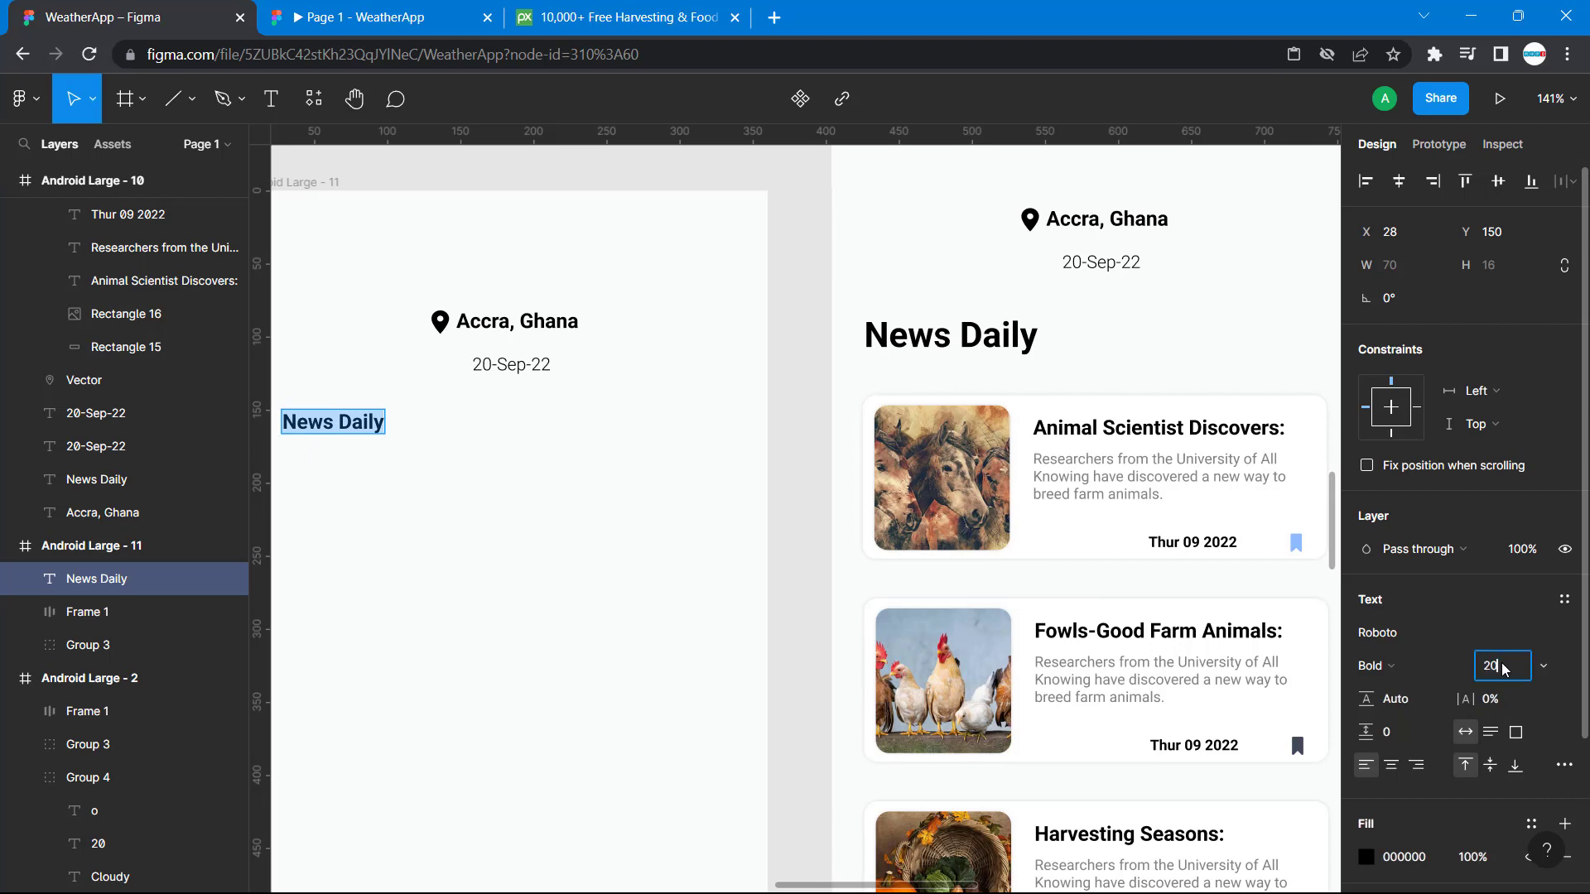
{"action": "key", "text": "Return"}
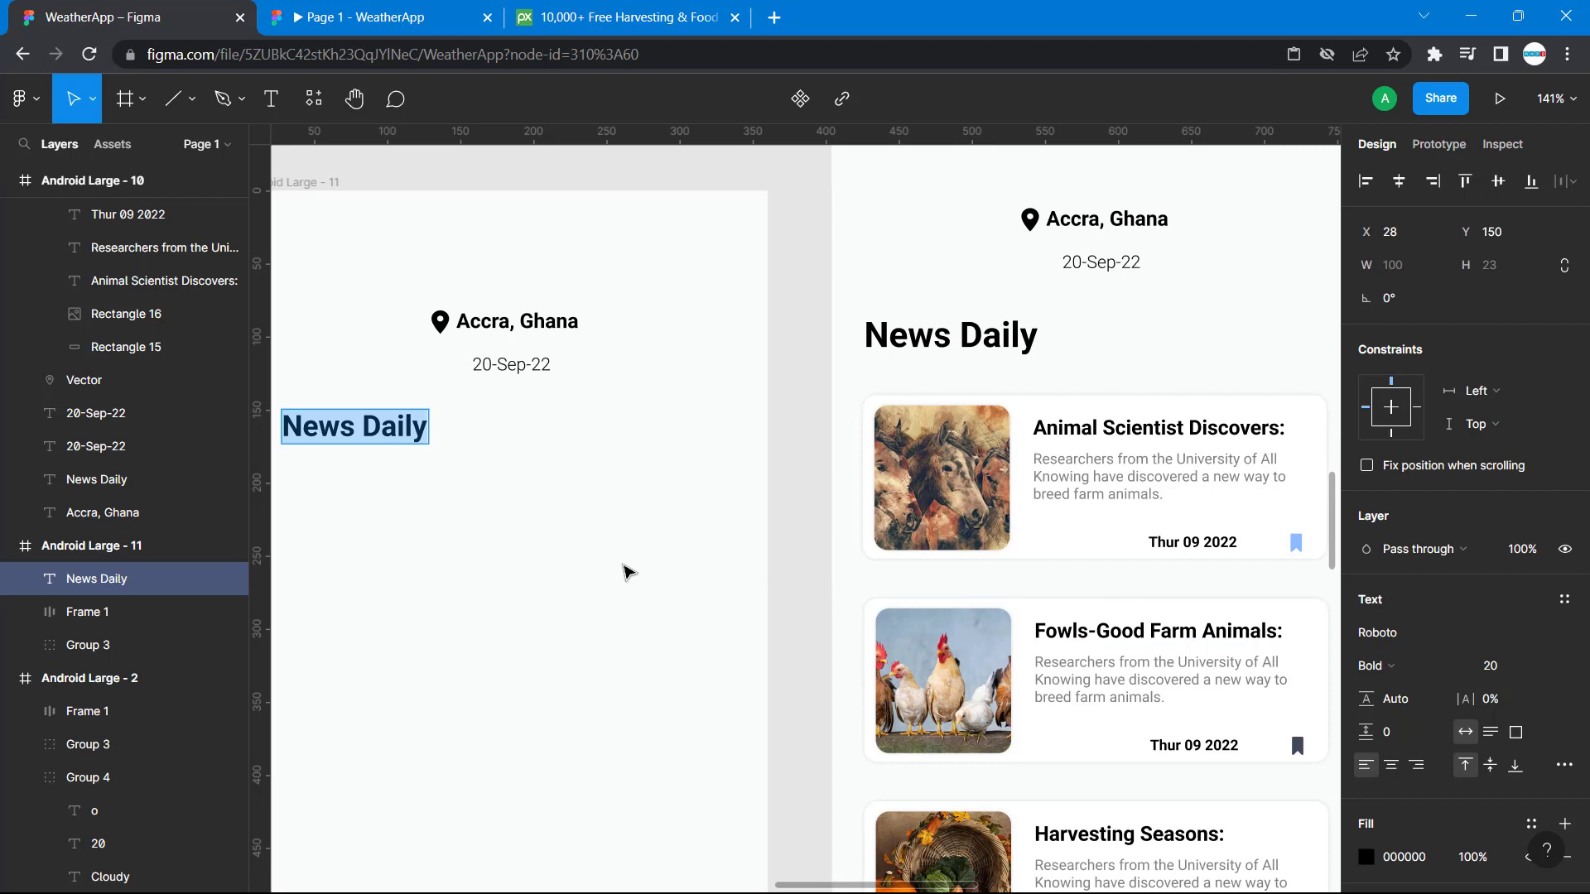
Check the reference heading's horizontal position and shift "News Daily" on Android Large - 11 to X 22.
{"action": "scroll", "coordinate": [914, 331], "scroll_direction": "left", "scroll_amount": 3}
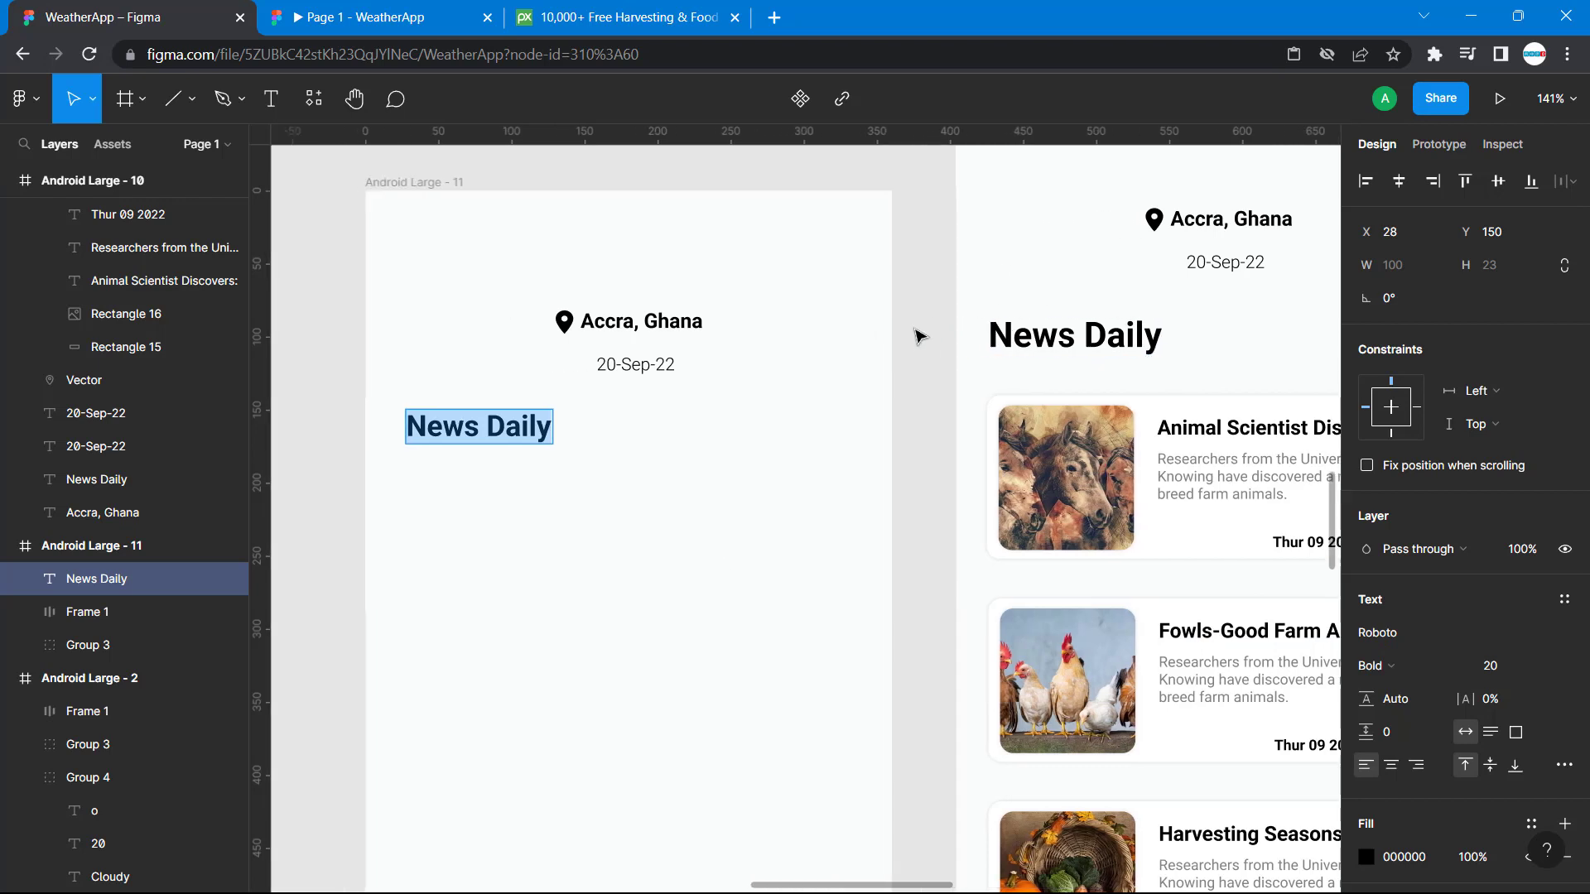
{"action": "left_click", "coordinate": [991, 335]}
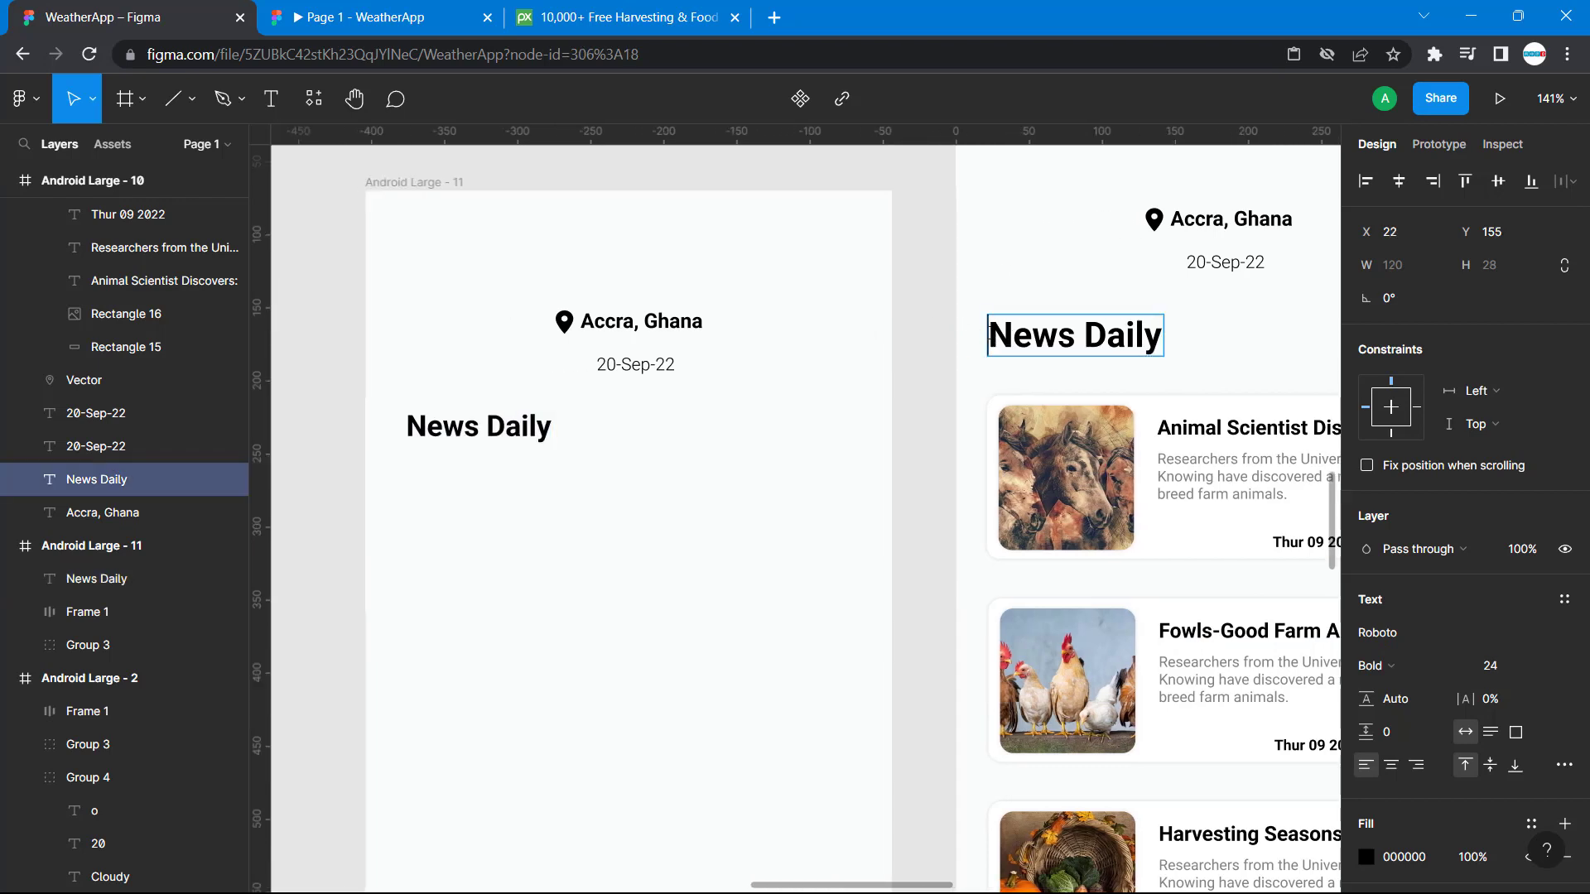
{"action": "left_click", "coordinate": [980, 342]}
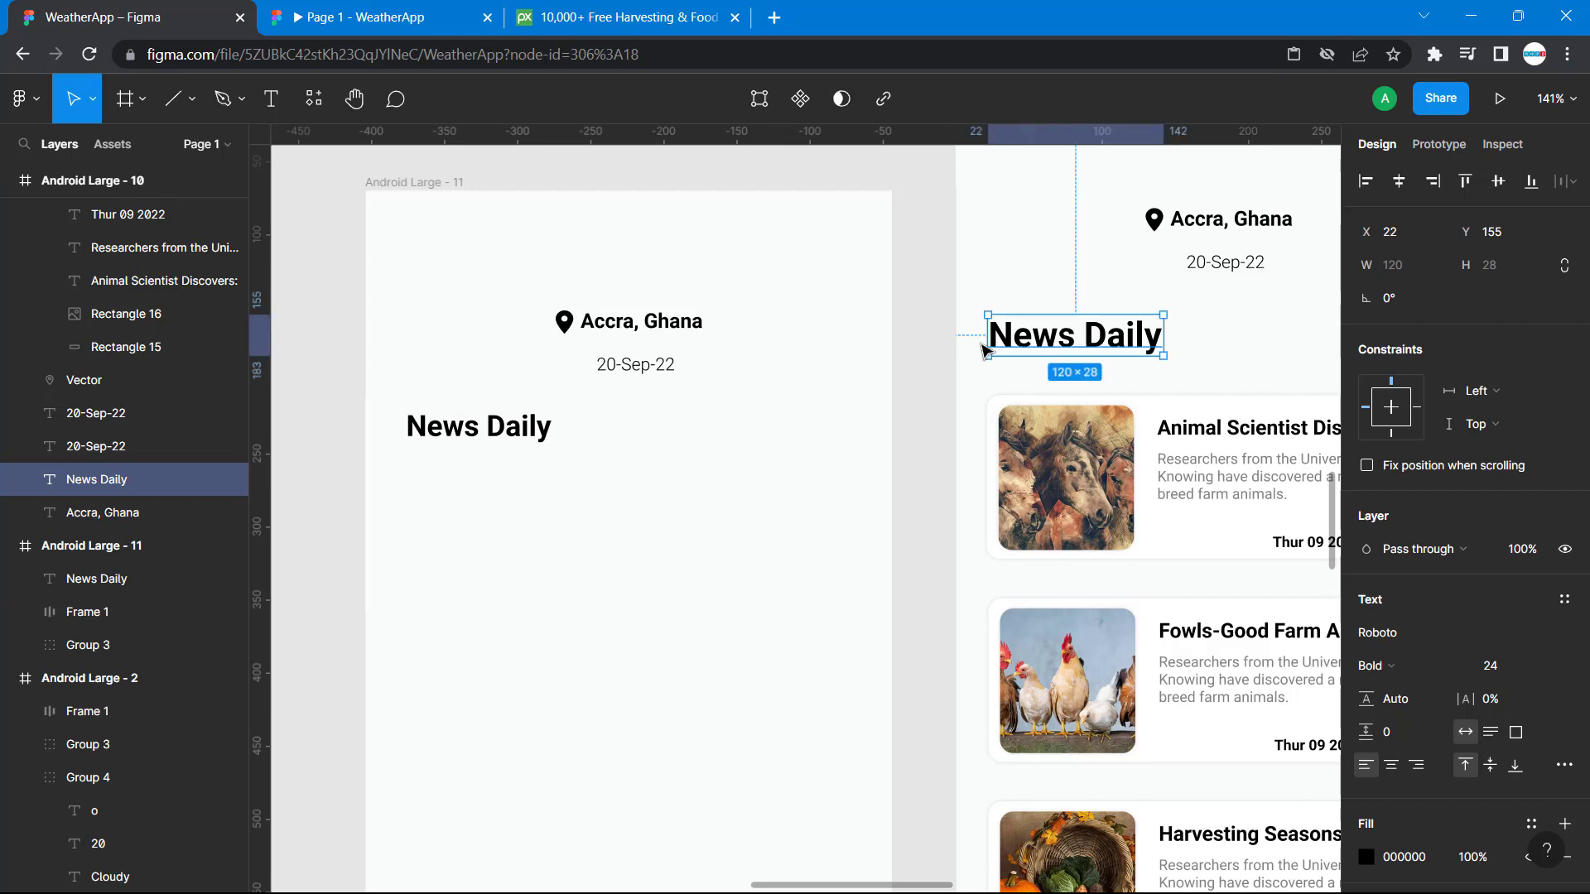
{"action": "key", "text": "alt"}
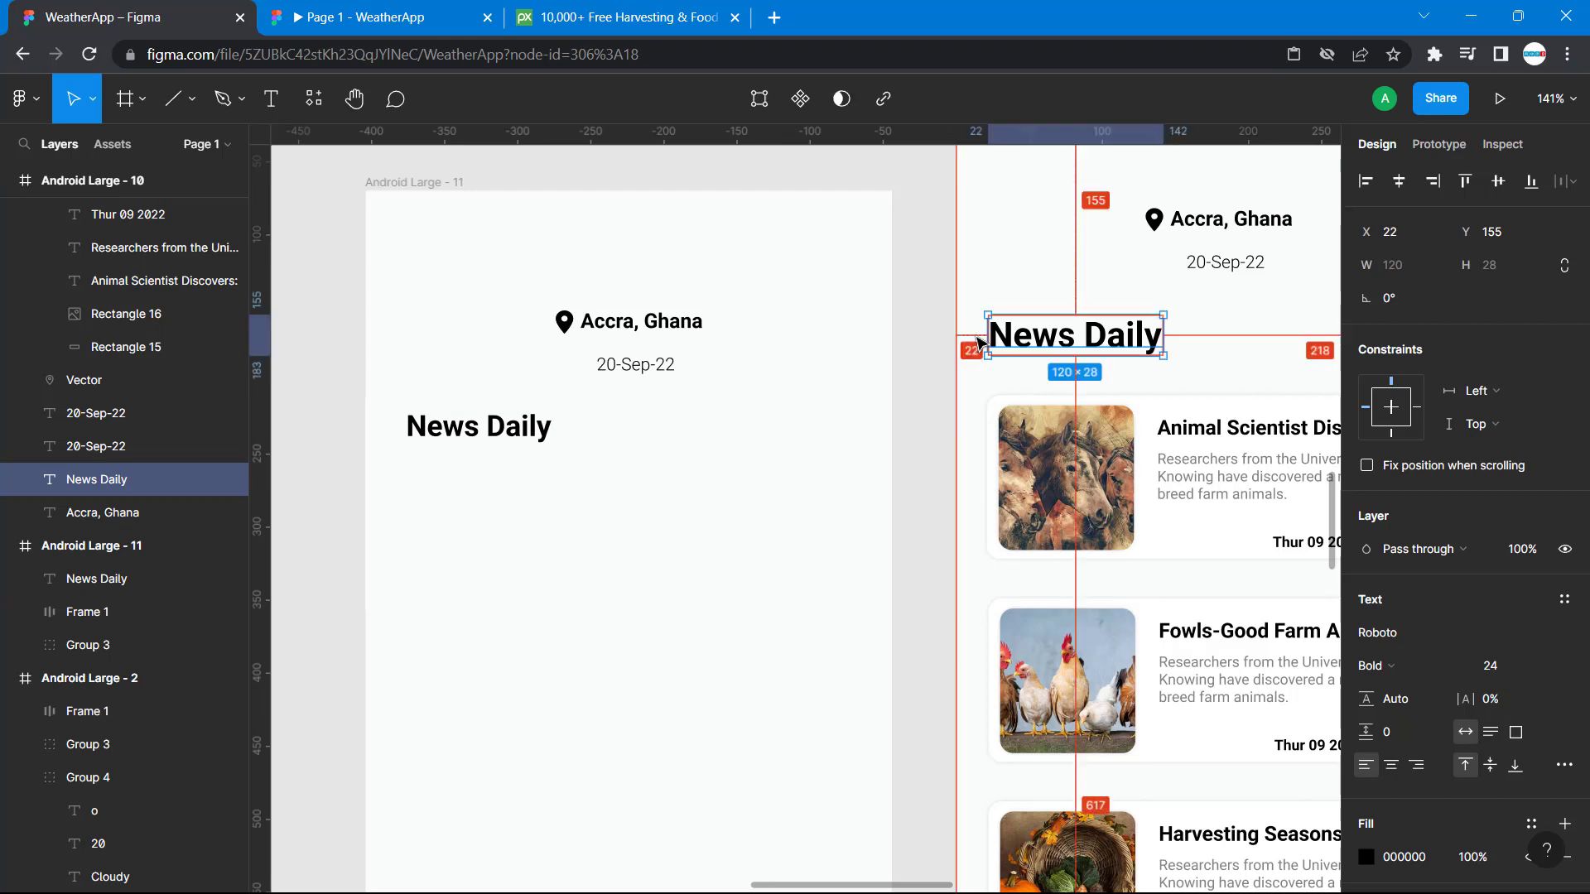
{"action": "left_click", "coordinate": [412, 427]}
{"action": "key", "text": "Left"}
{"action": "key", "text": "Left"}
{"action": "key", "text": "Left"}
{"action": "key", "text": "Left"}
{"action": "key", "text": "Left"}
{"action": "key", "text": "Left"}
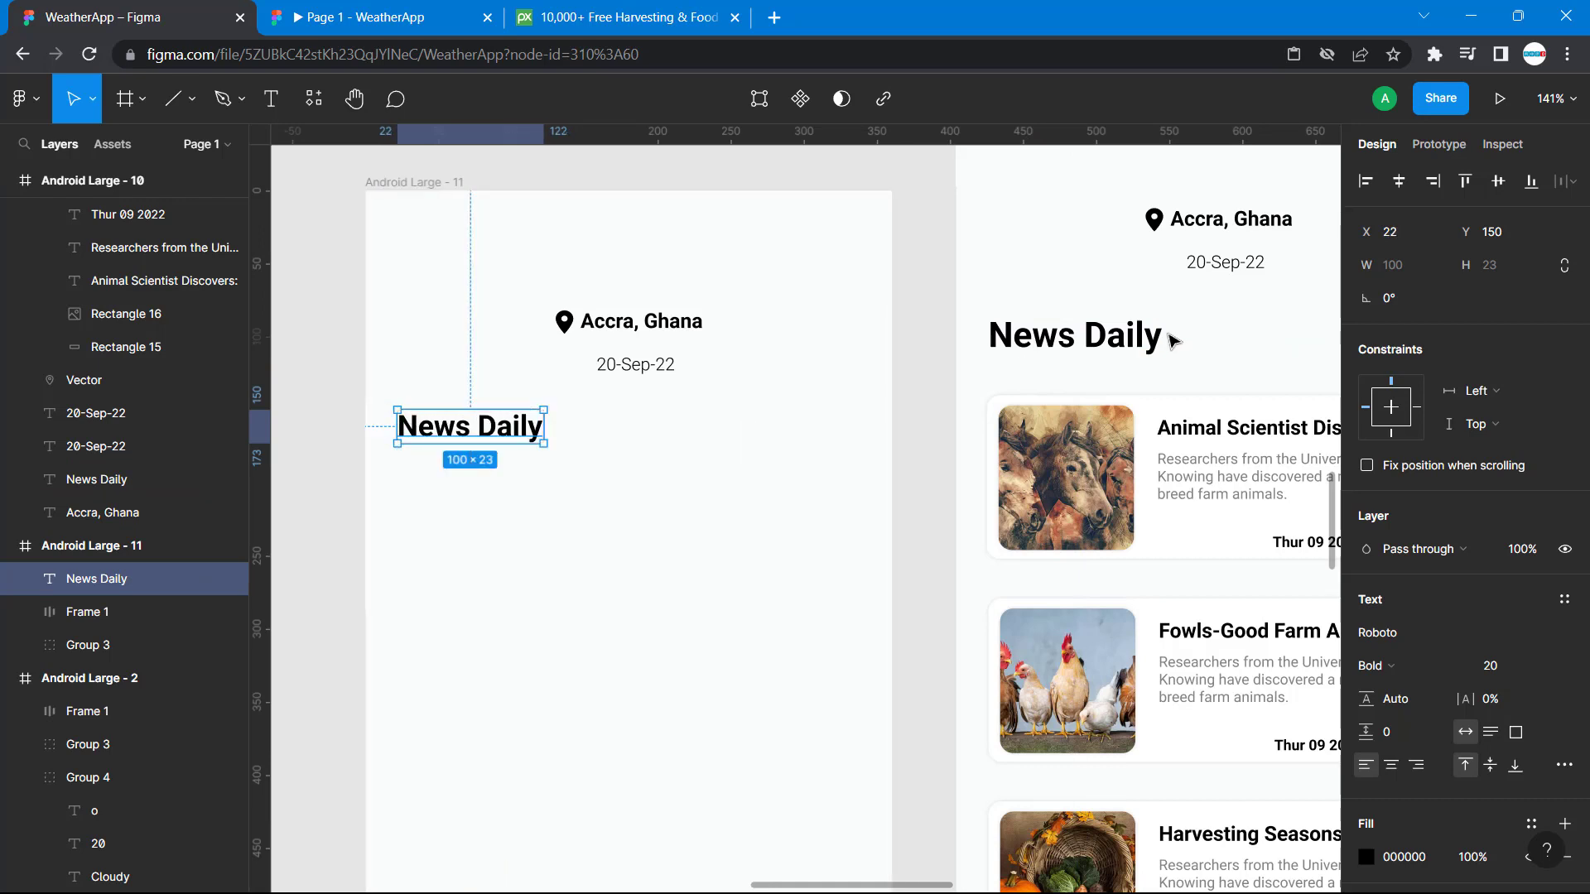
Check the spacing below the date in the reference and lower "News Daily" on Android Large - 11 to Y 155.
{"action": "left_click", "coordinate": [1215, 270]}
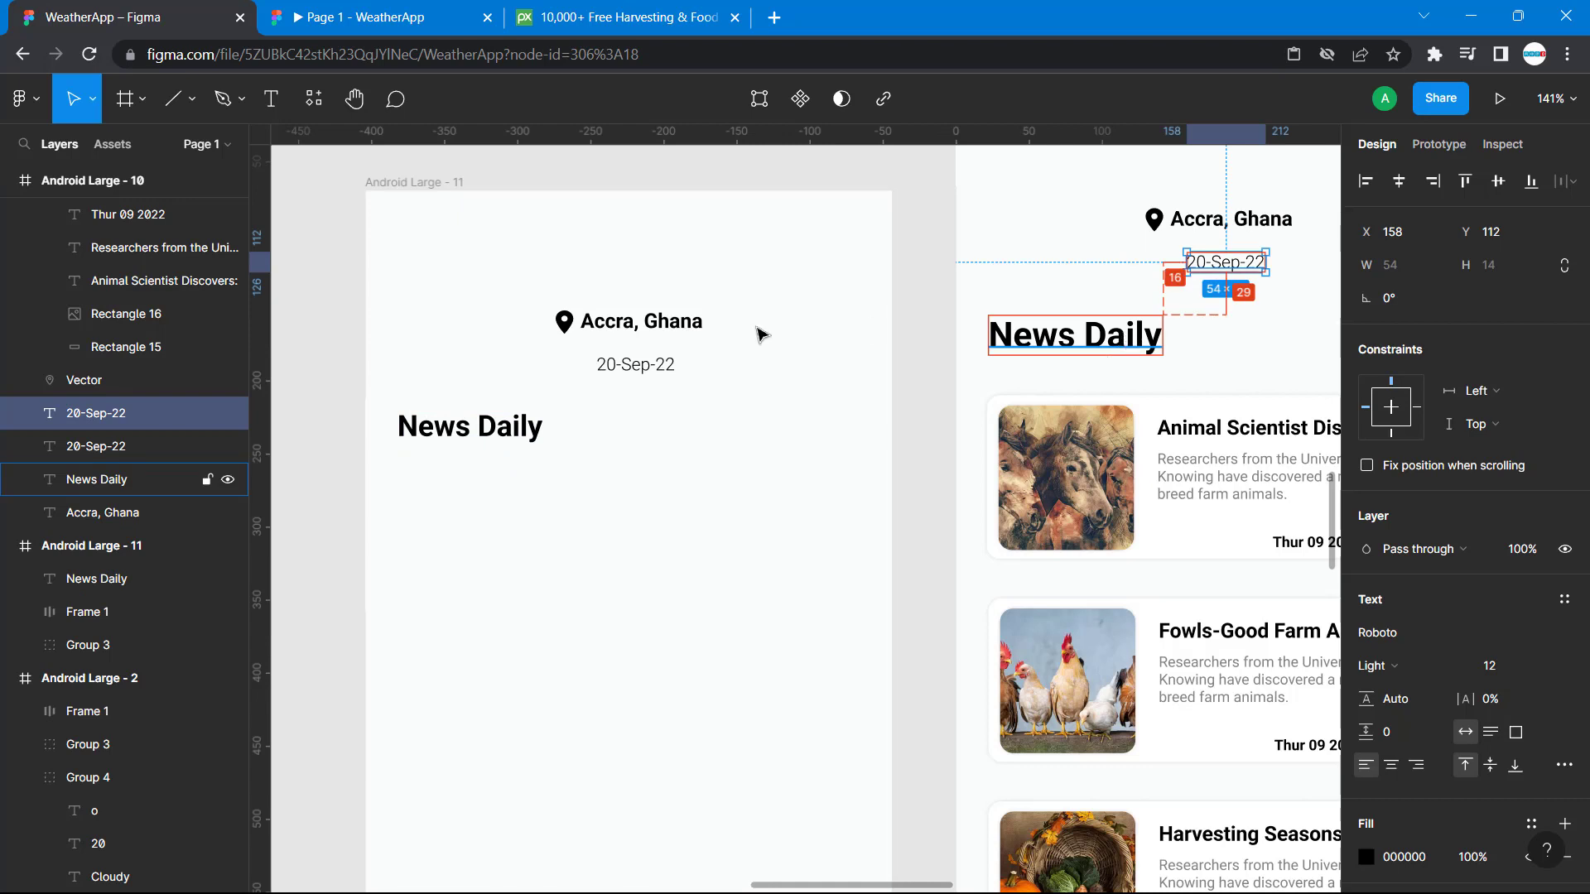
{"action": "left_click", "coordinate": [477, 439]}
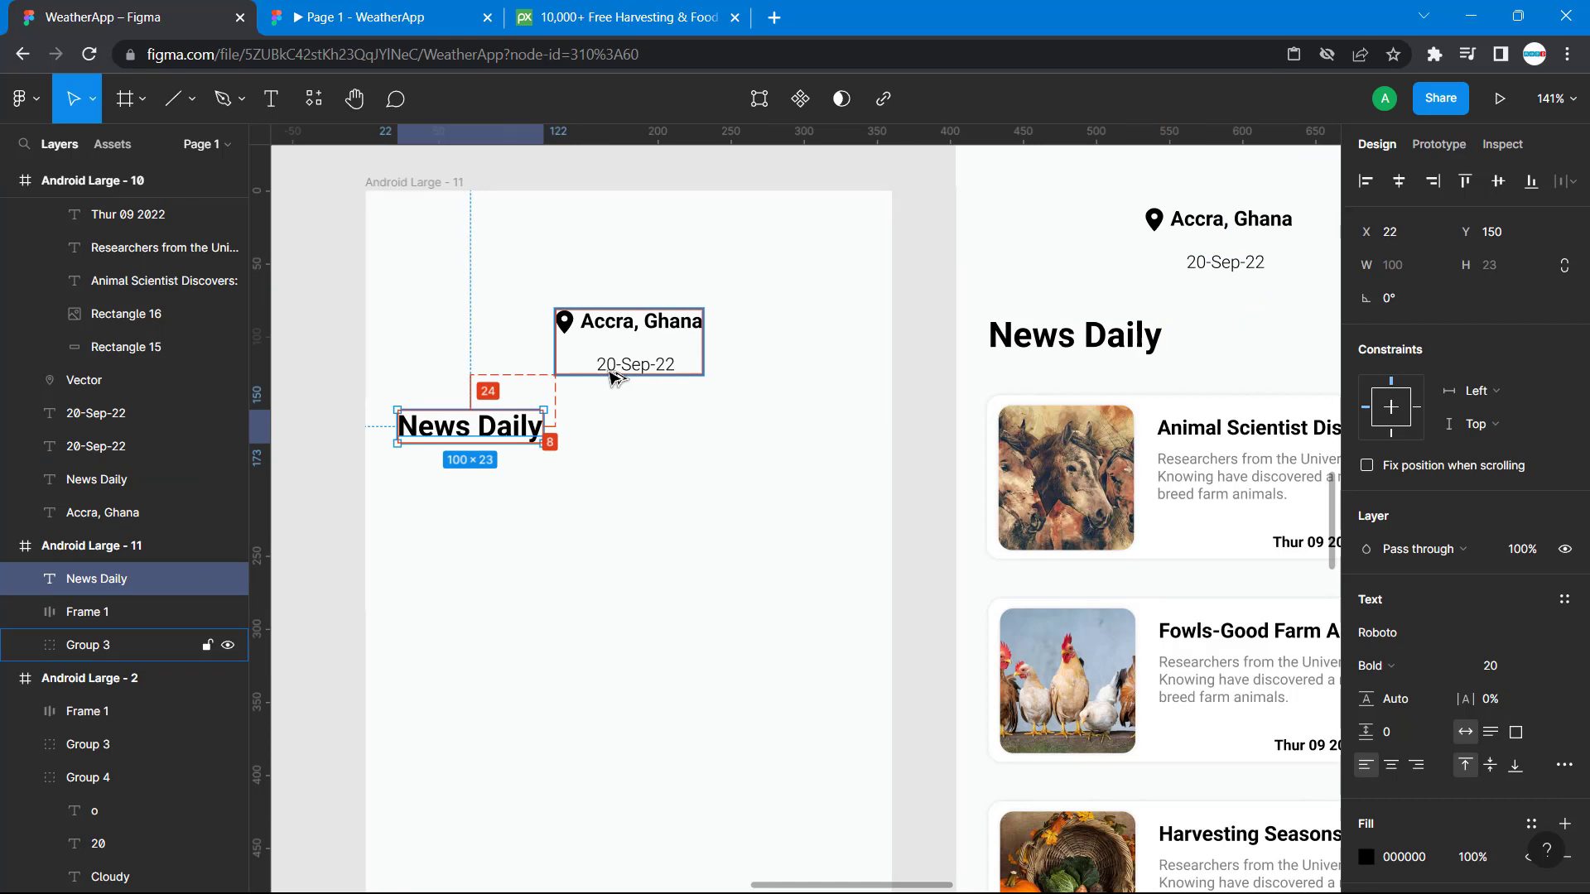
{"action": "key", "text": "Down"}
{"action": "key", "text": "Down"}
{"action": "key", "text": "Down"}
{"action": "key", "text": "Down"}
{"action": "key", "text": "Down"}
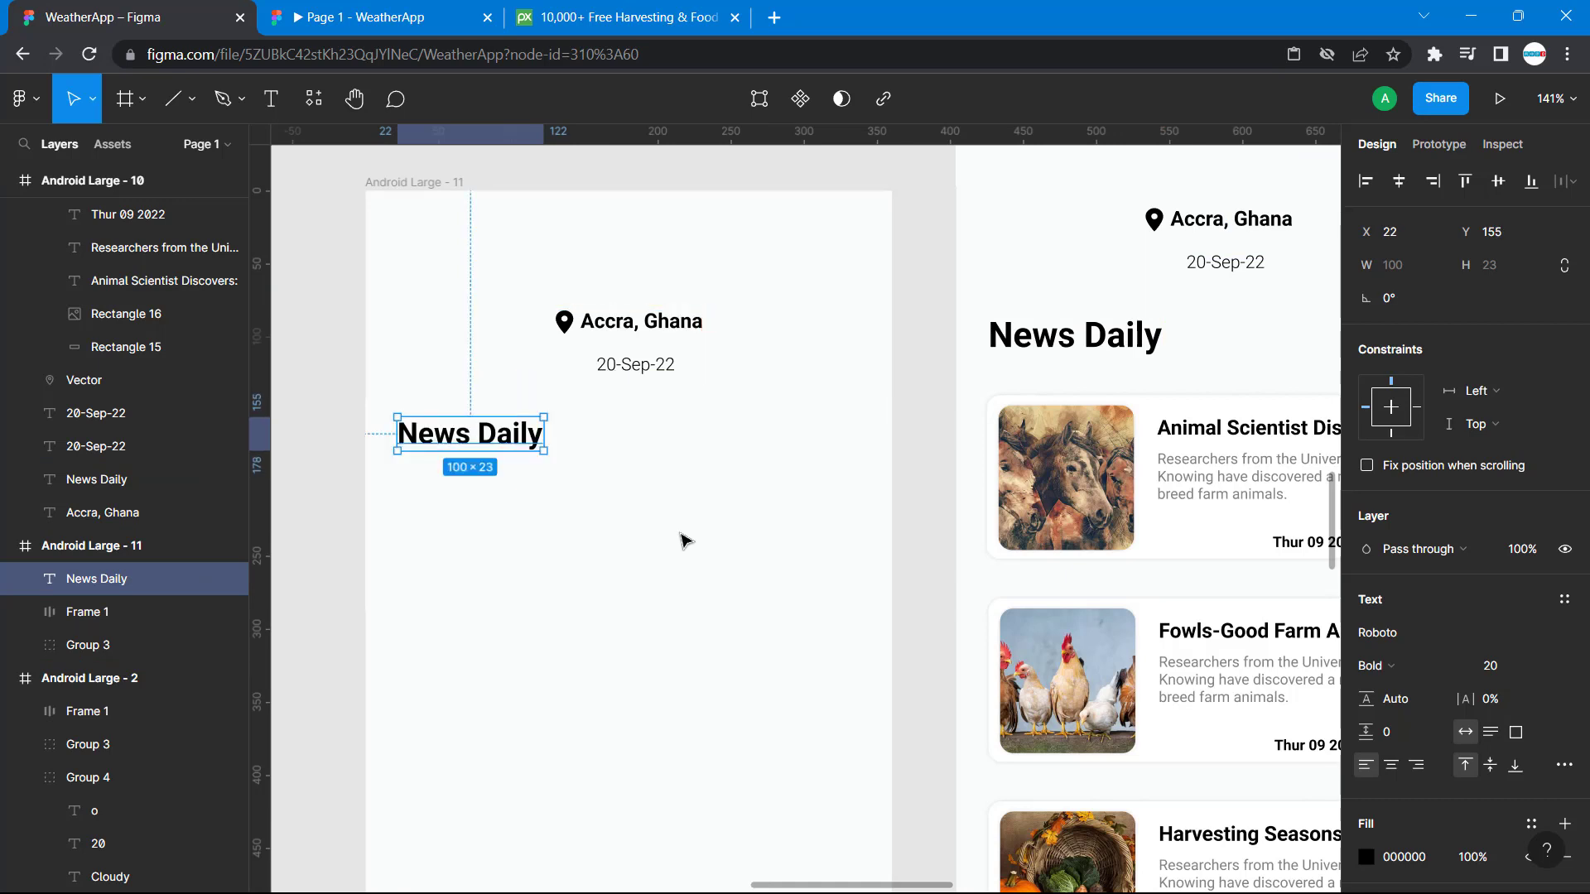
{"action": "left_click", "coordinate": [685, 539]}
Draw a rectangle about 319 × 91 below the "News Daily" heading on Android Large - 11, at X 22, Y 198.
{"action": "scroll", "coordinate": [717, 544], "scroll_direction": "right", "scroll_amount": 5}
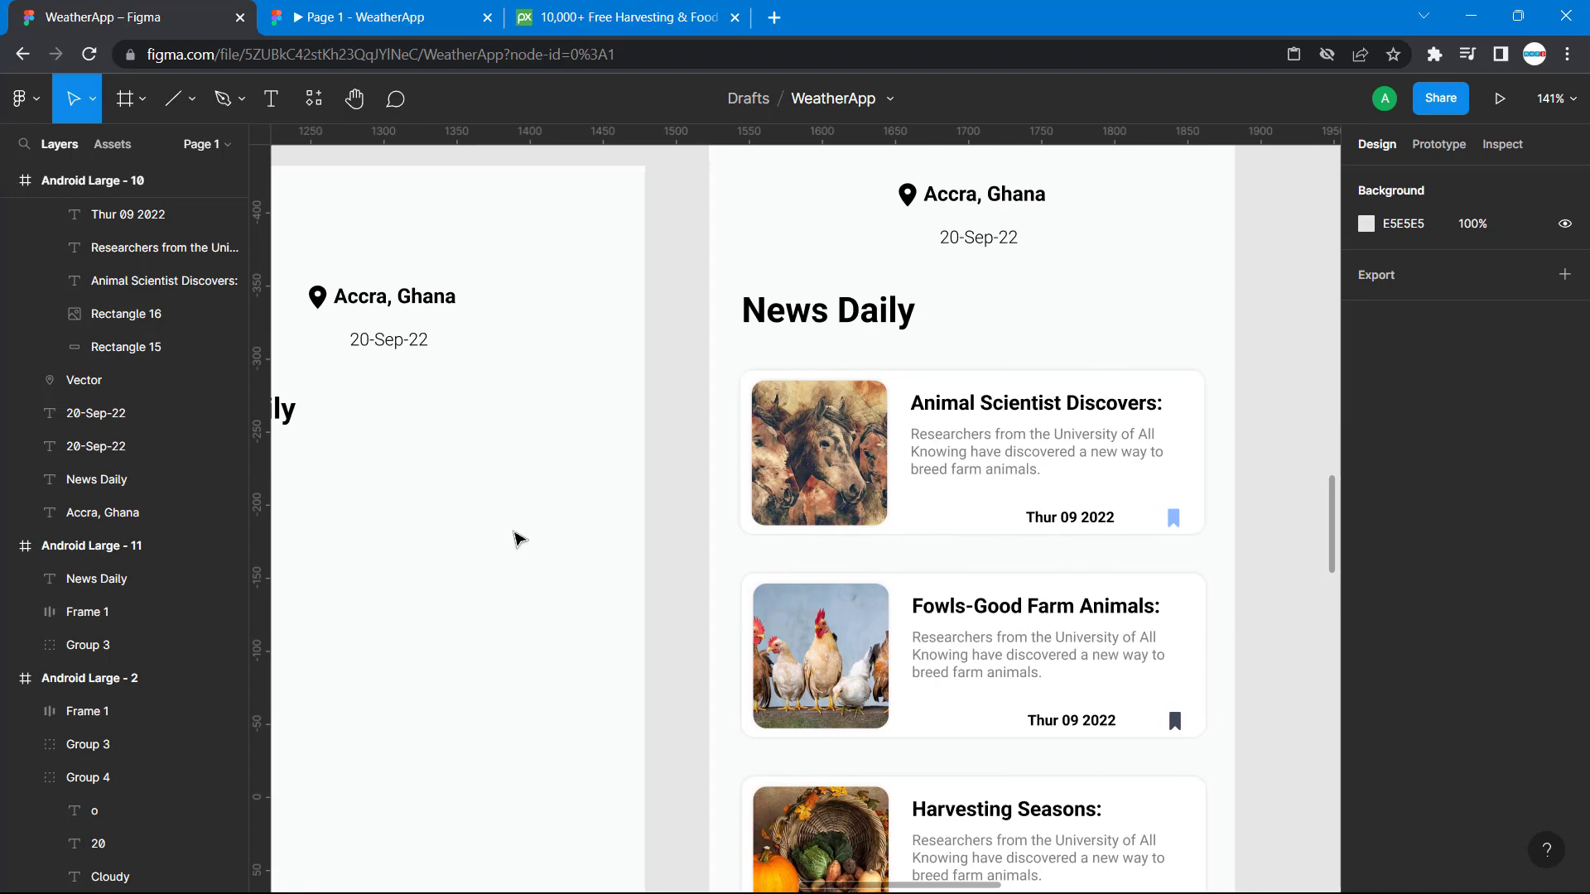
{"action": "scroll", "coordinate": [514, 539], "scroll_direction": "left", "scroll_amount": 8}
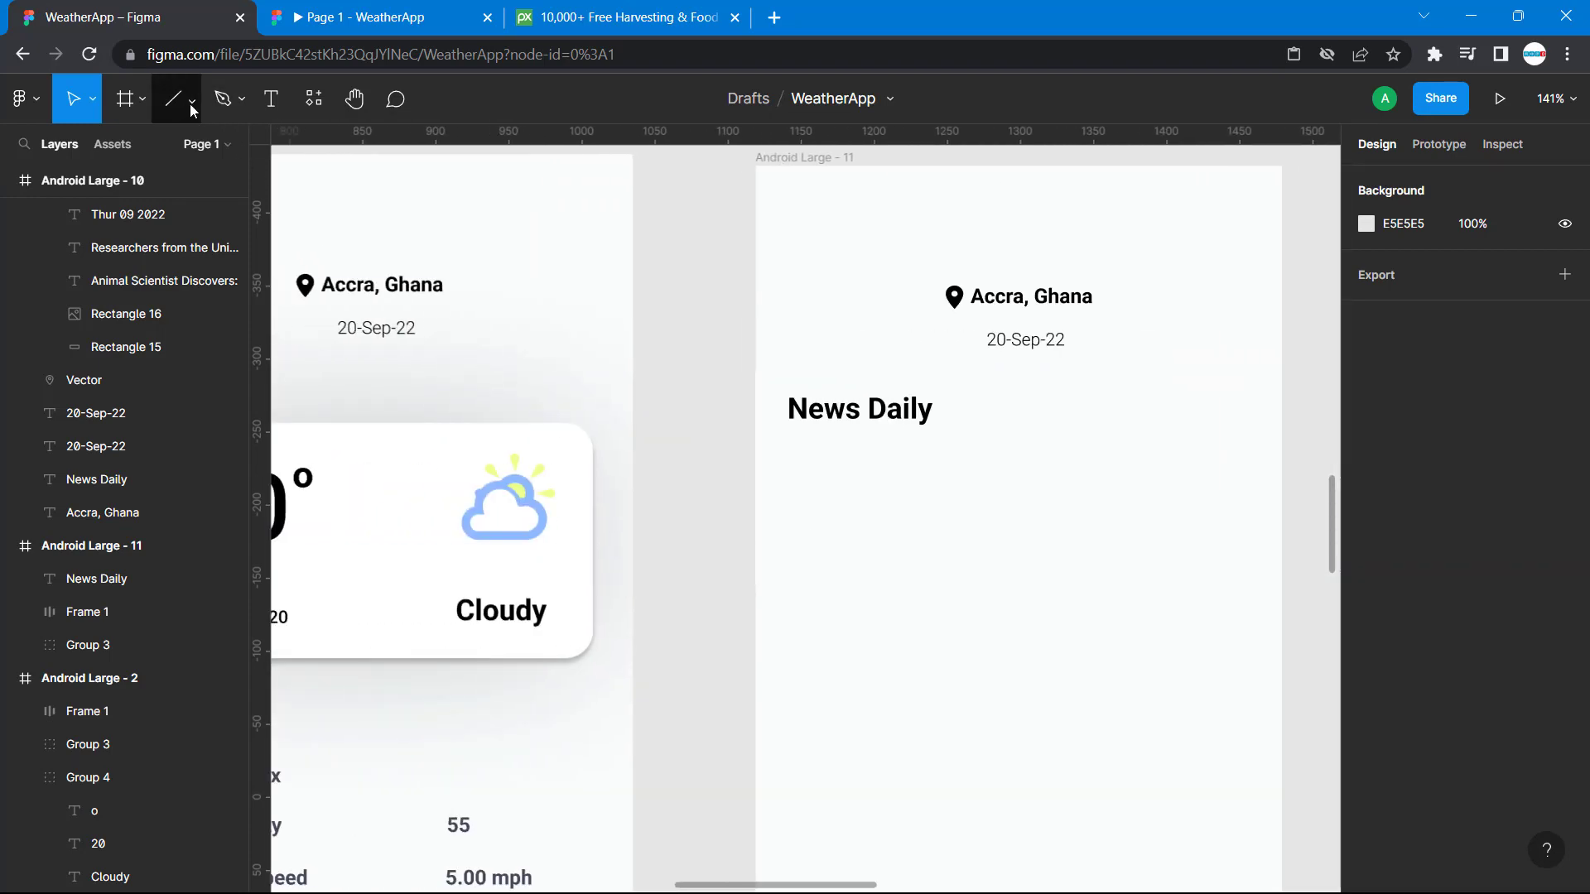
{"action": "left_click", "coordinate": [191, 100]}
{"action": "left_click", "coordinate": [157, 147]}
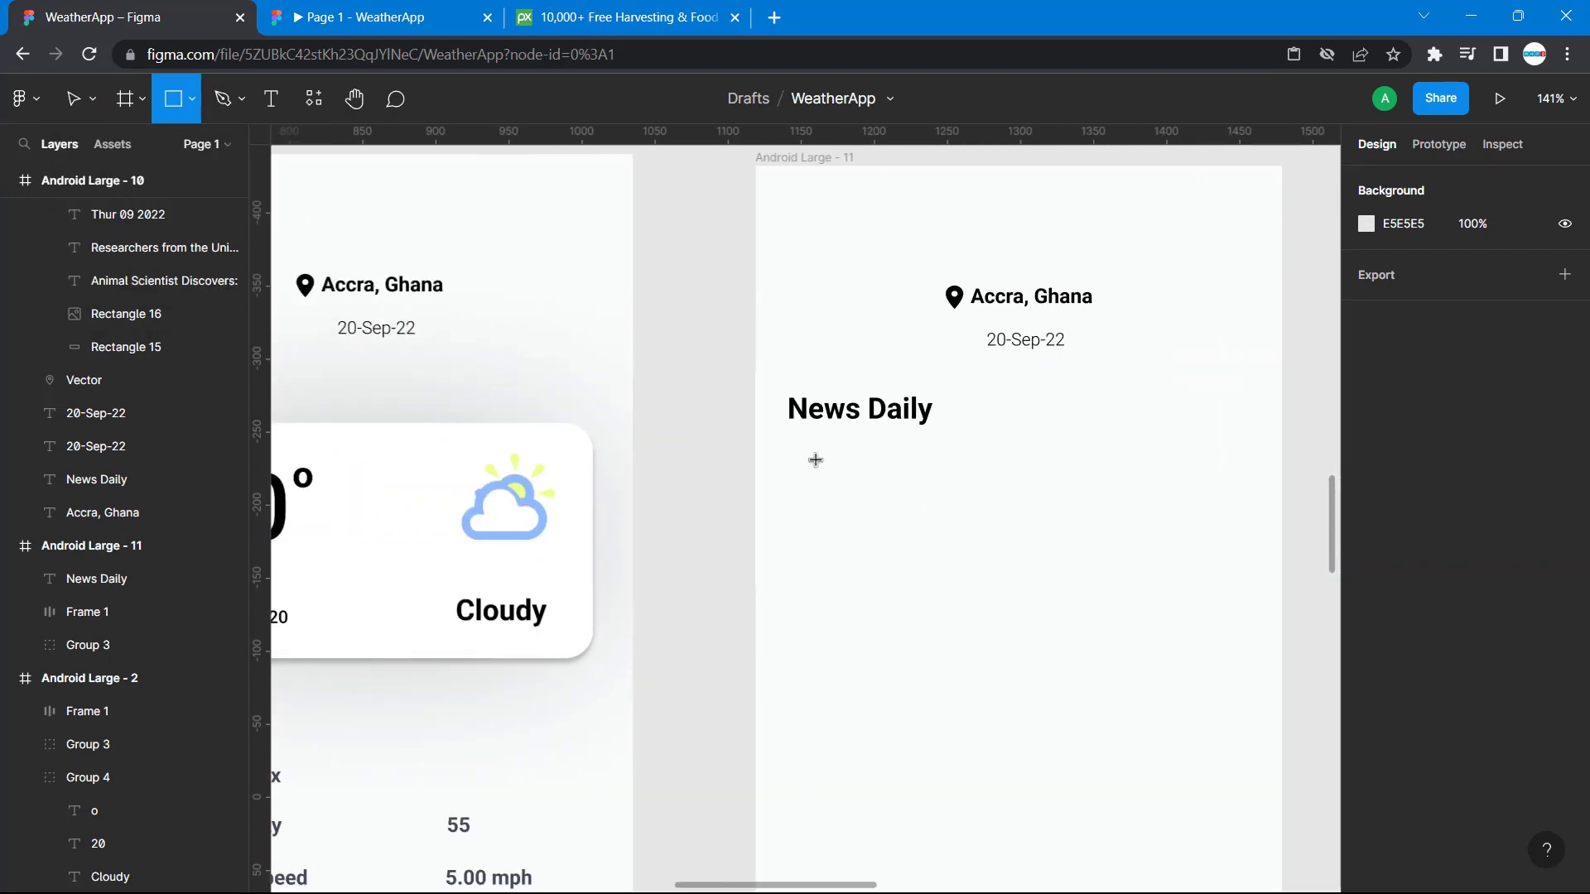
{"action": "left_click_drag", "start_coordinate": [788, 454], "coordinate": [1256, 593]}
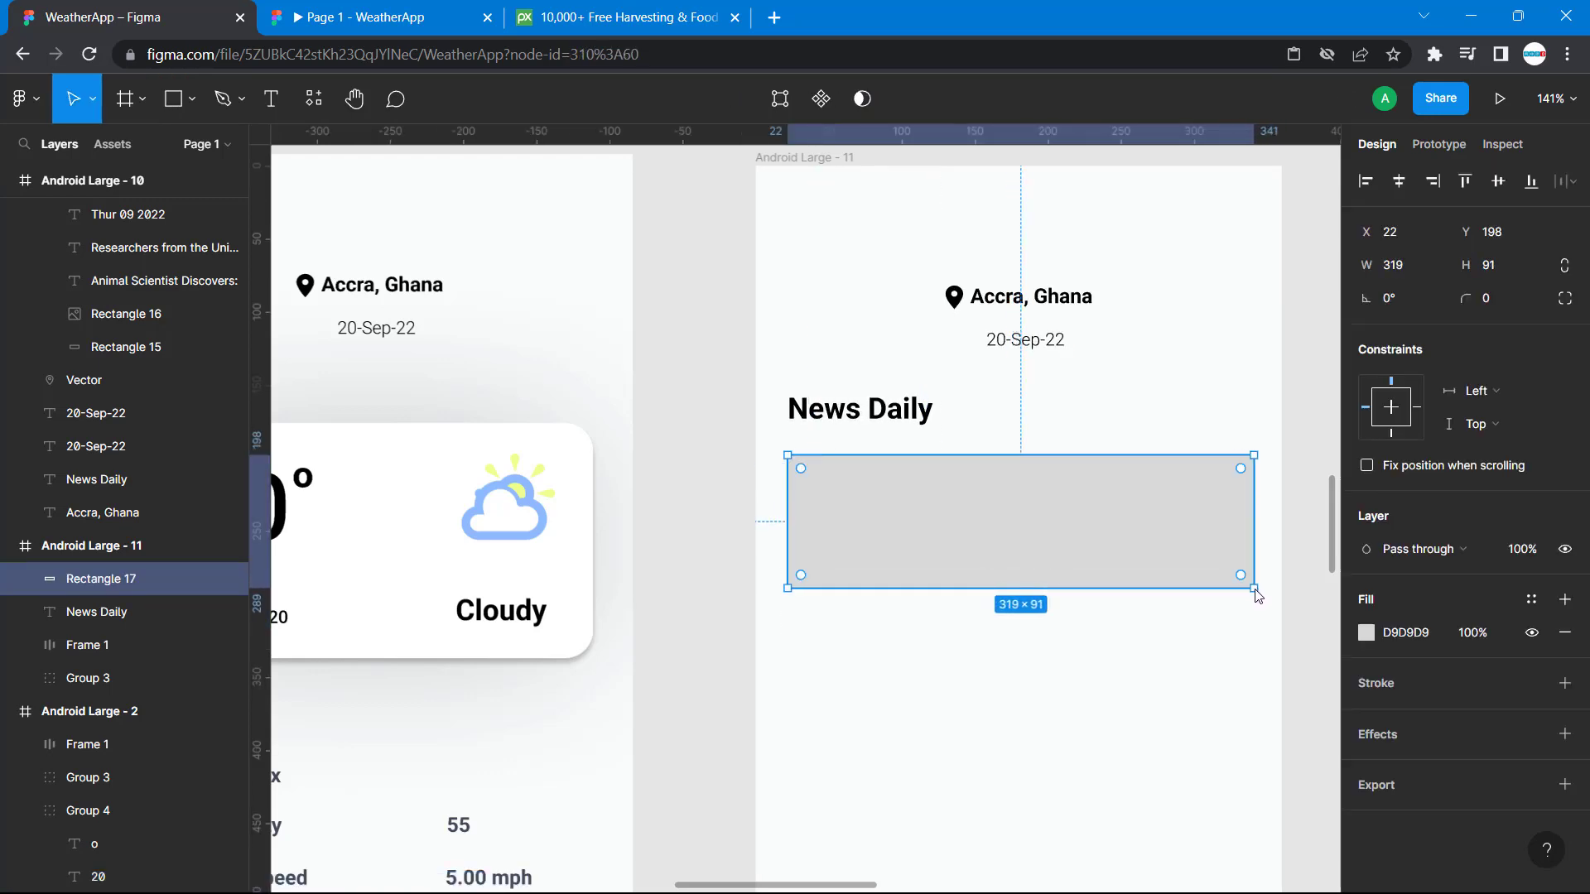
Look up the reference card's background size and resize the new rectangle to 318 wide by 112 high.
{"action": "scroll", "coordinate": [1202, 389], "scroll_direction": "right", "scroll_amount": 5}
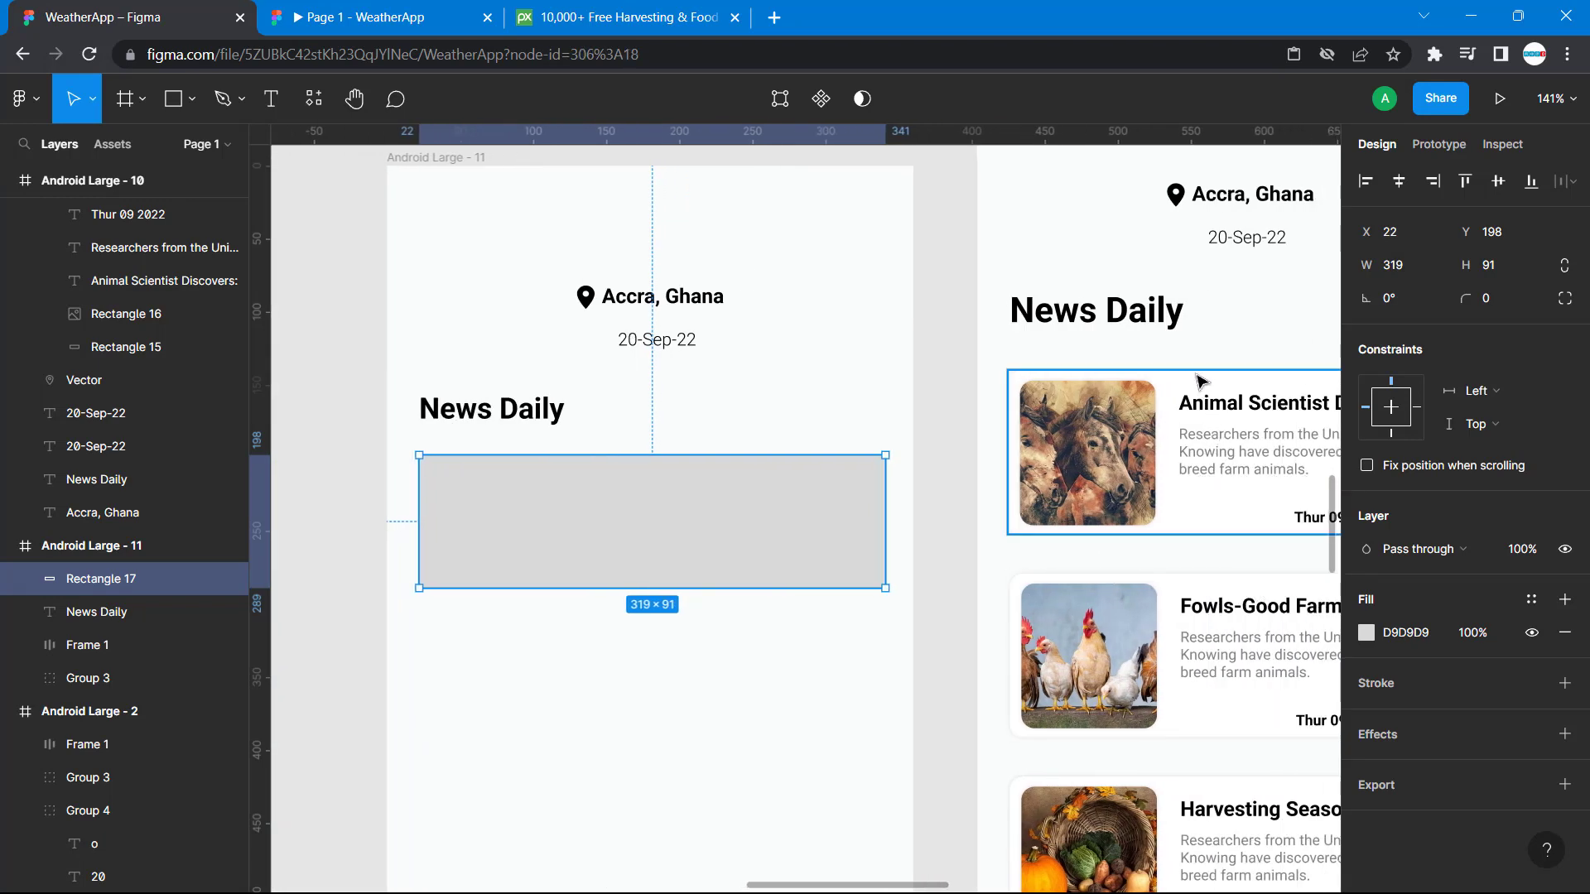
{"action": "left_click", "coordinate": [1202, 381]}
{"action": "scroll", "coordinate": [1202, 382], "scroll_direction": "right", "scroll_amount": 4}
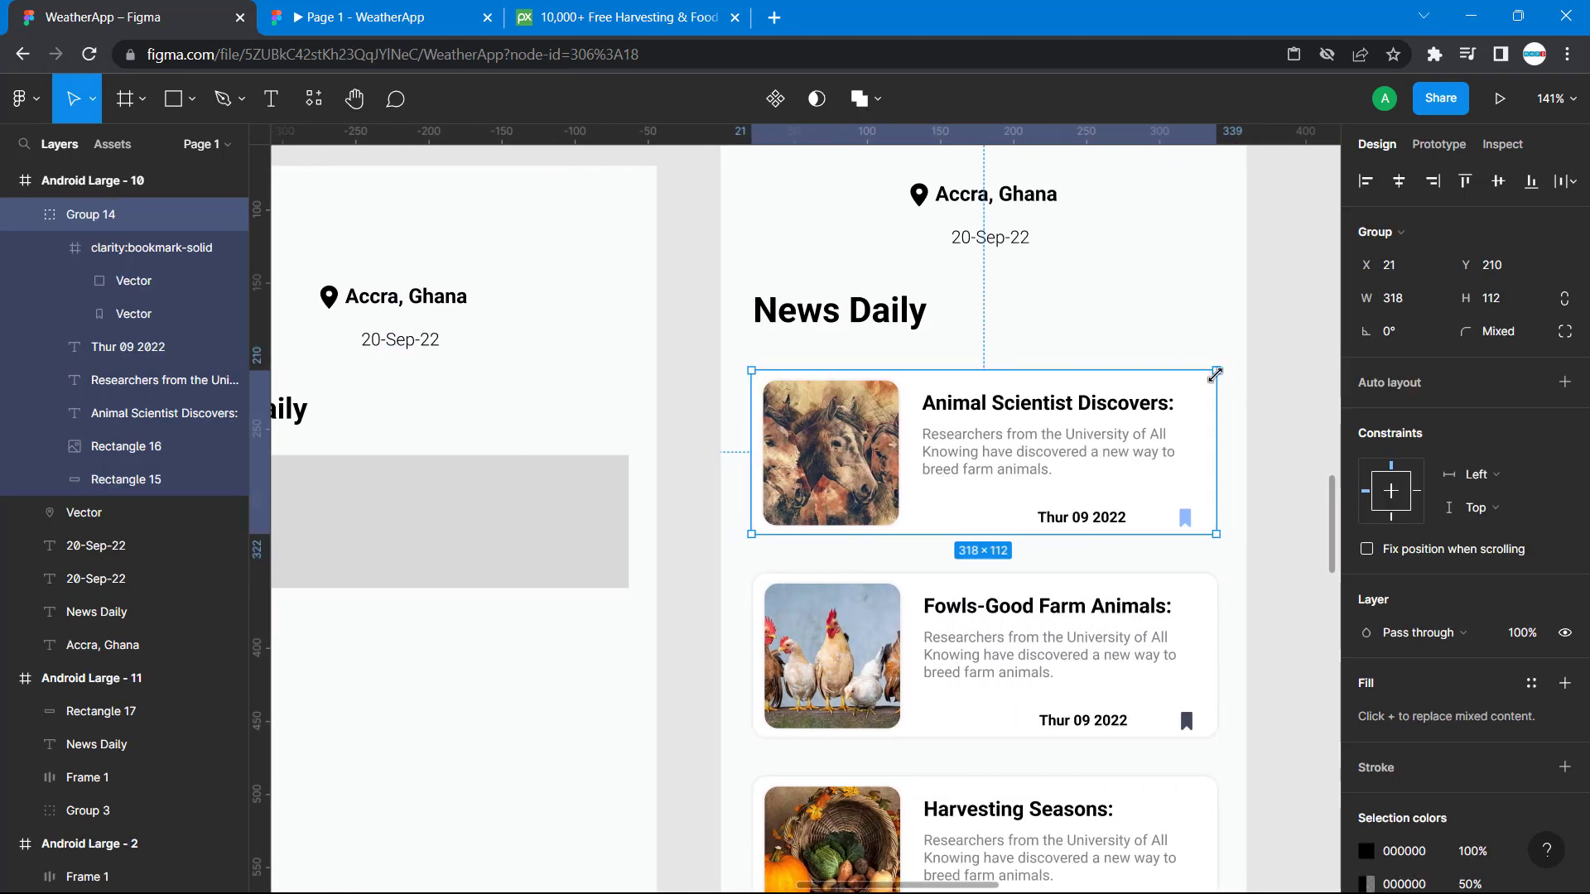
{"action": "double_click", "coordinate": [1150, 391]}
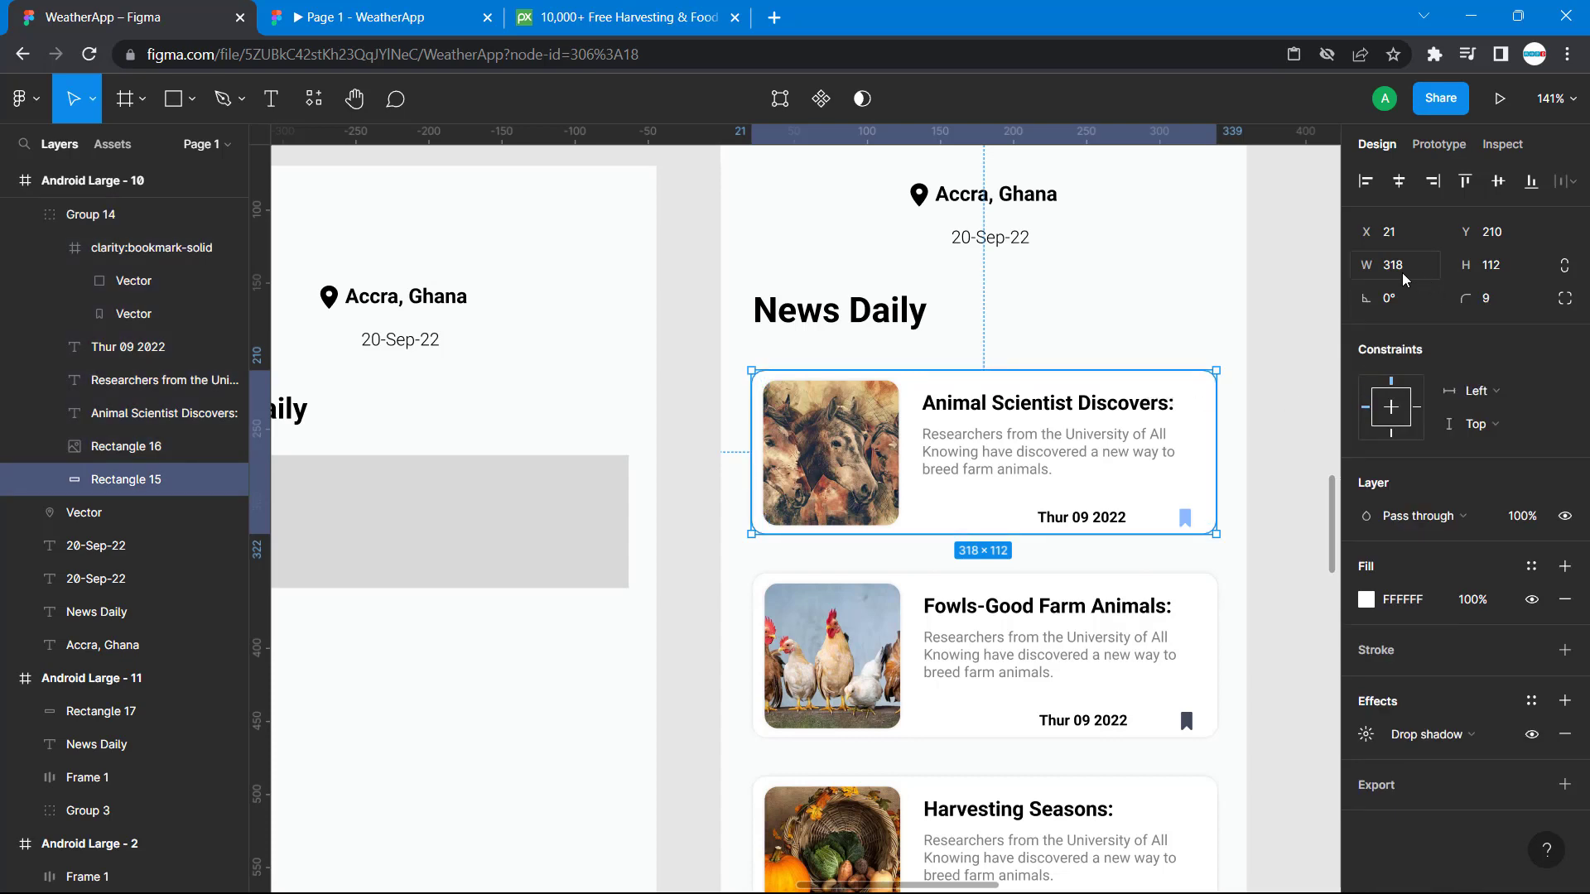
{"action": "scroll", "coordinate": [489, 550], "scroll_direction": "left", "scroll_amount": 5}
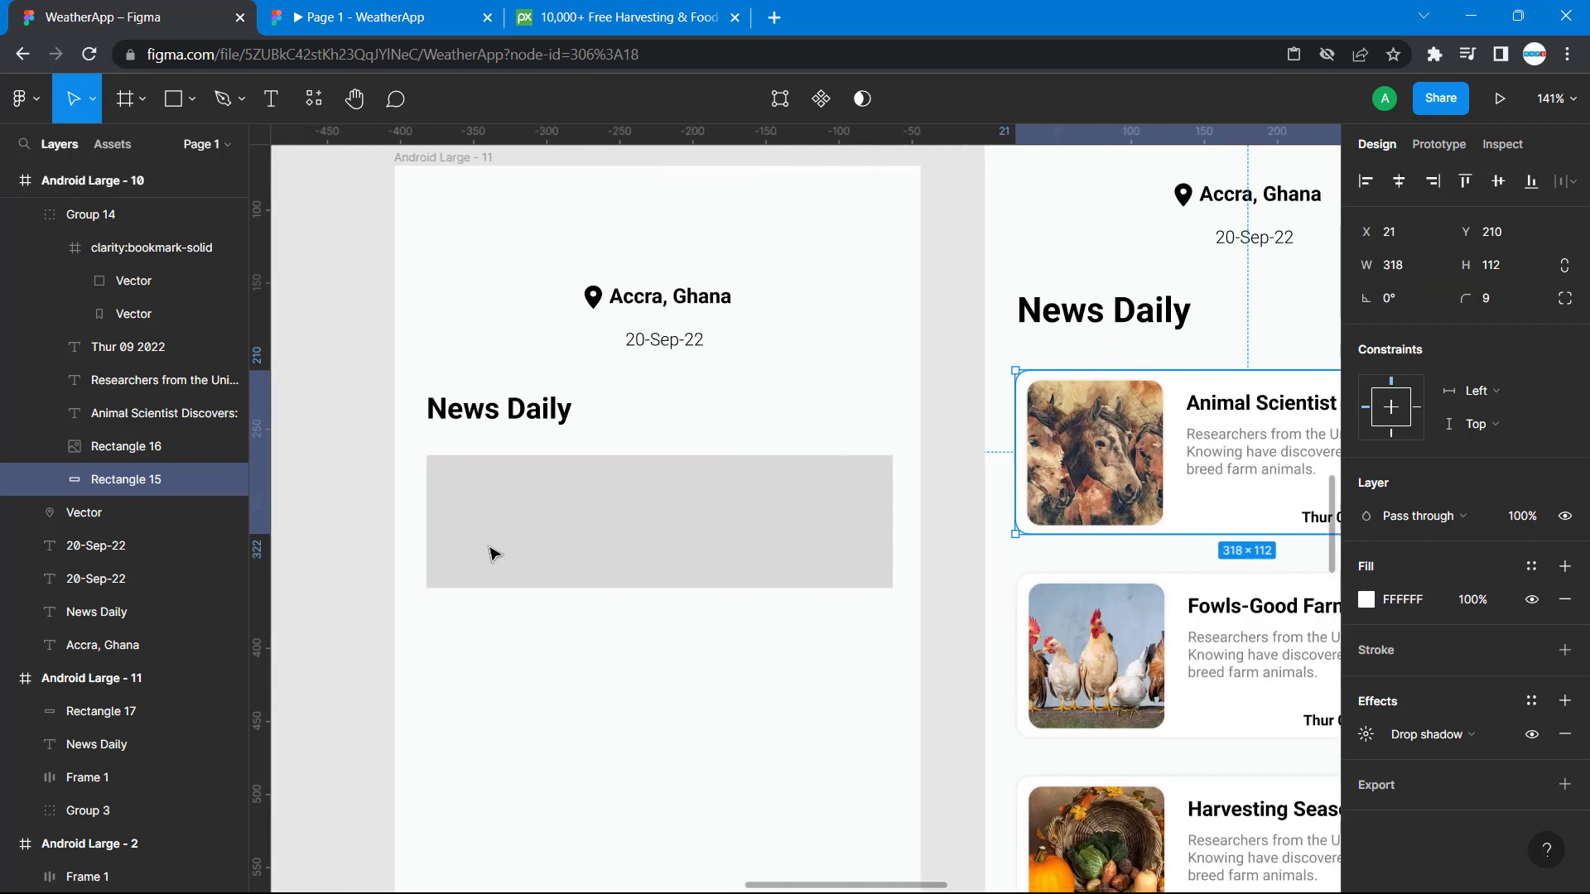
{"action": "left_click", "coordinate": [579, 524]}
{"action": "left_click", "coordinate": [1408, 262]}
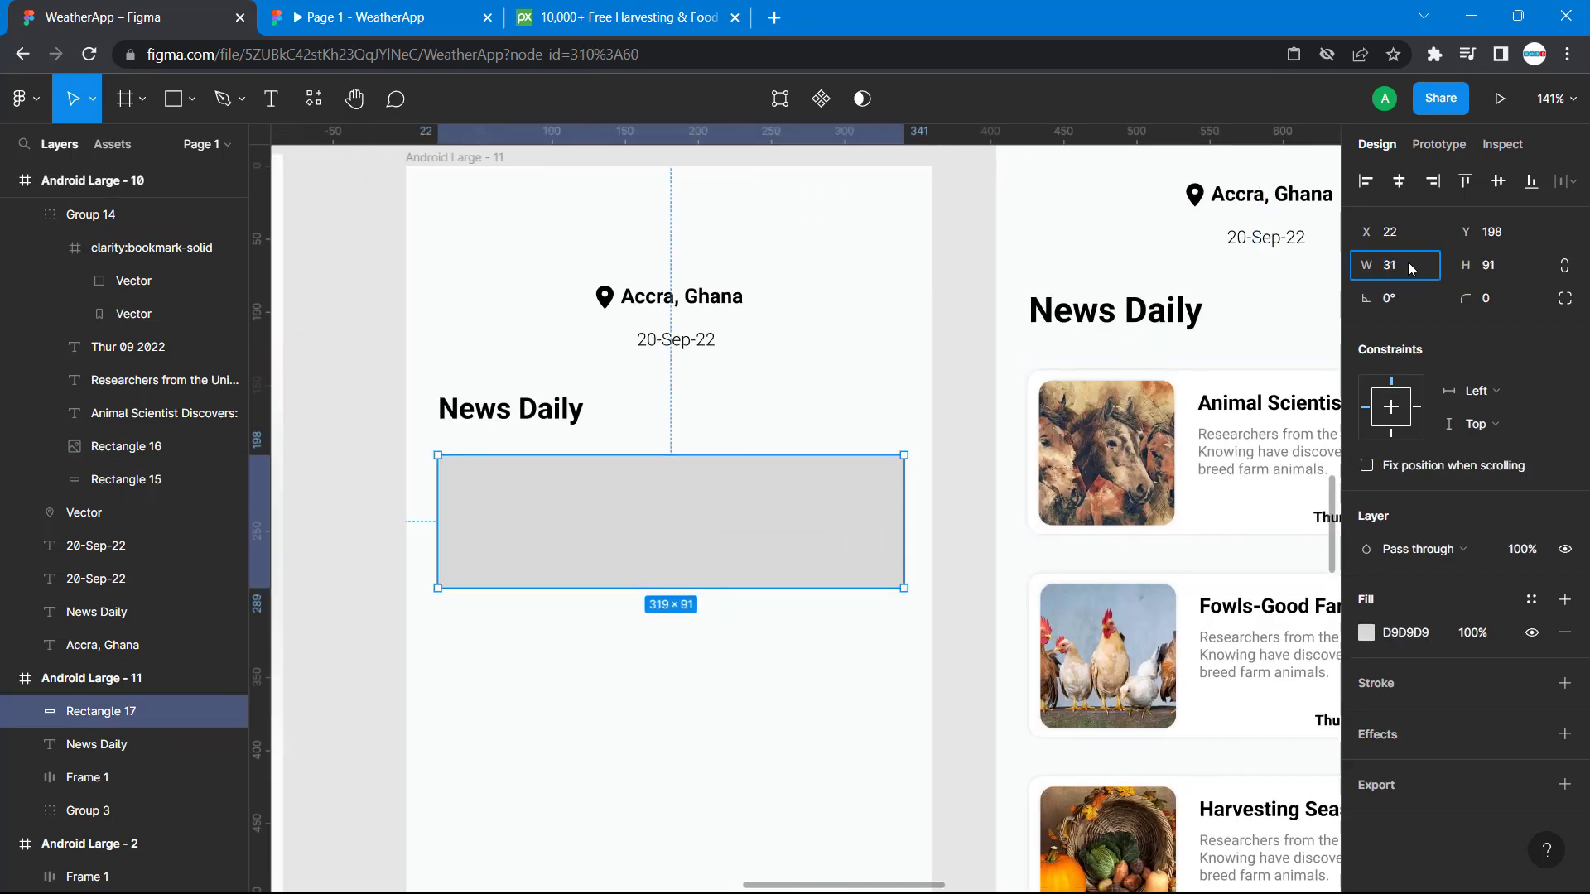
{"action": "key", "text": "BackSpace"}
{"action": "type", "text": "3"}
{"action": "left_click", "coordinate": [1495, 264]}
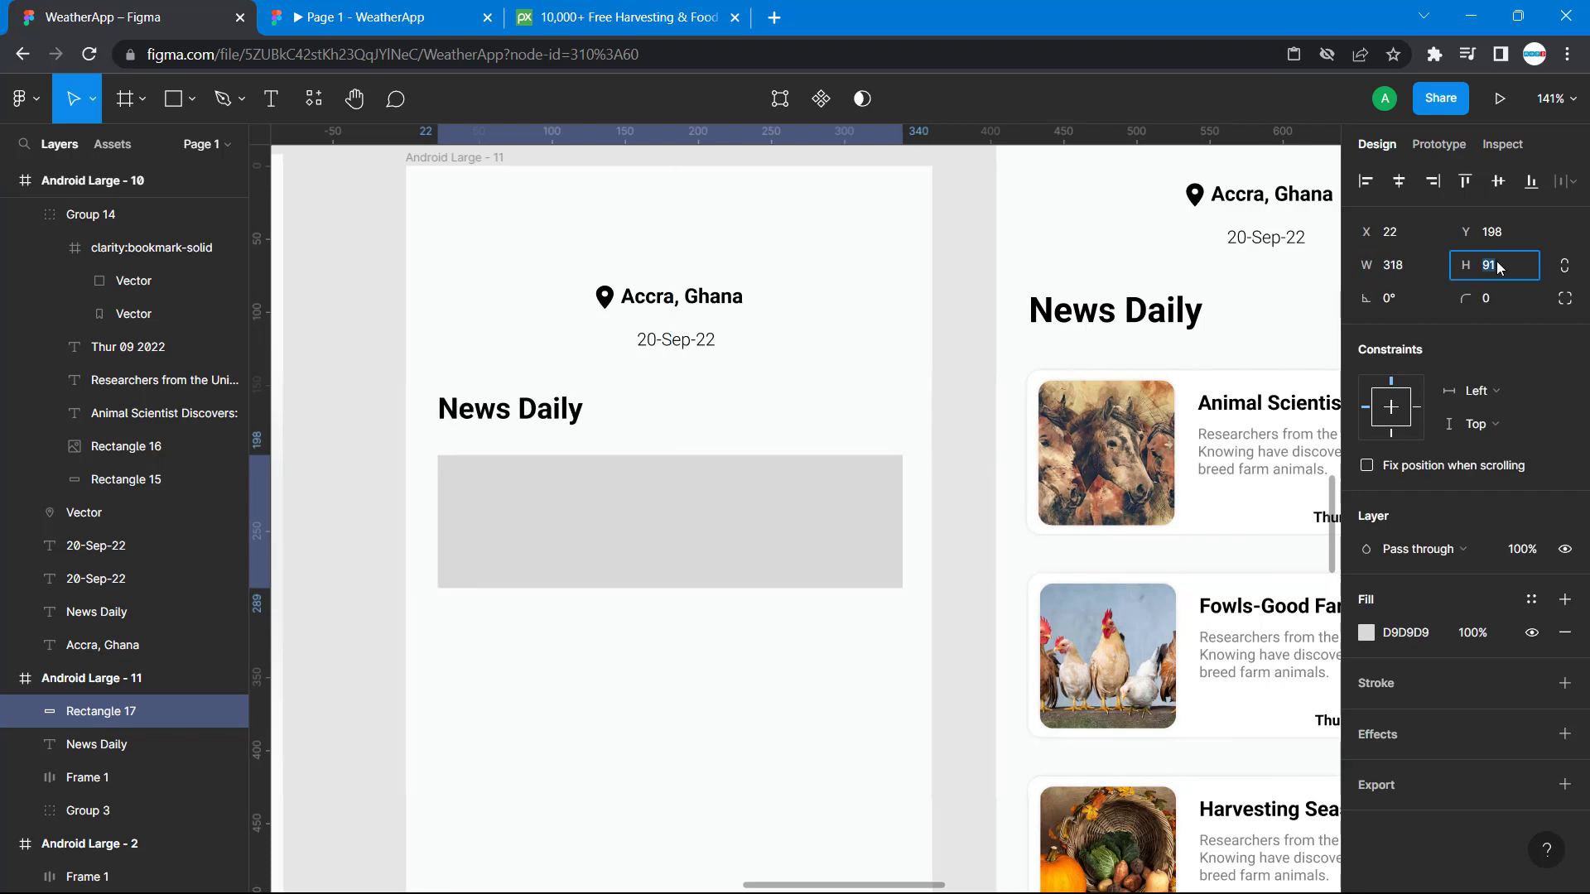
{"action": "type", "text": "112"}
{"action": "key", "text": "Return"}
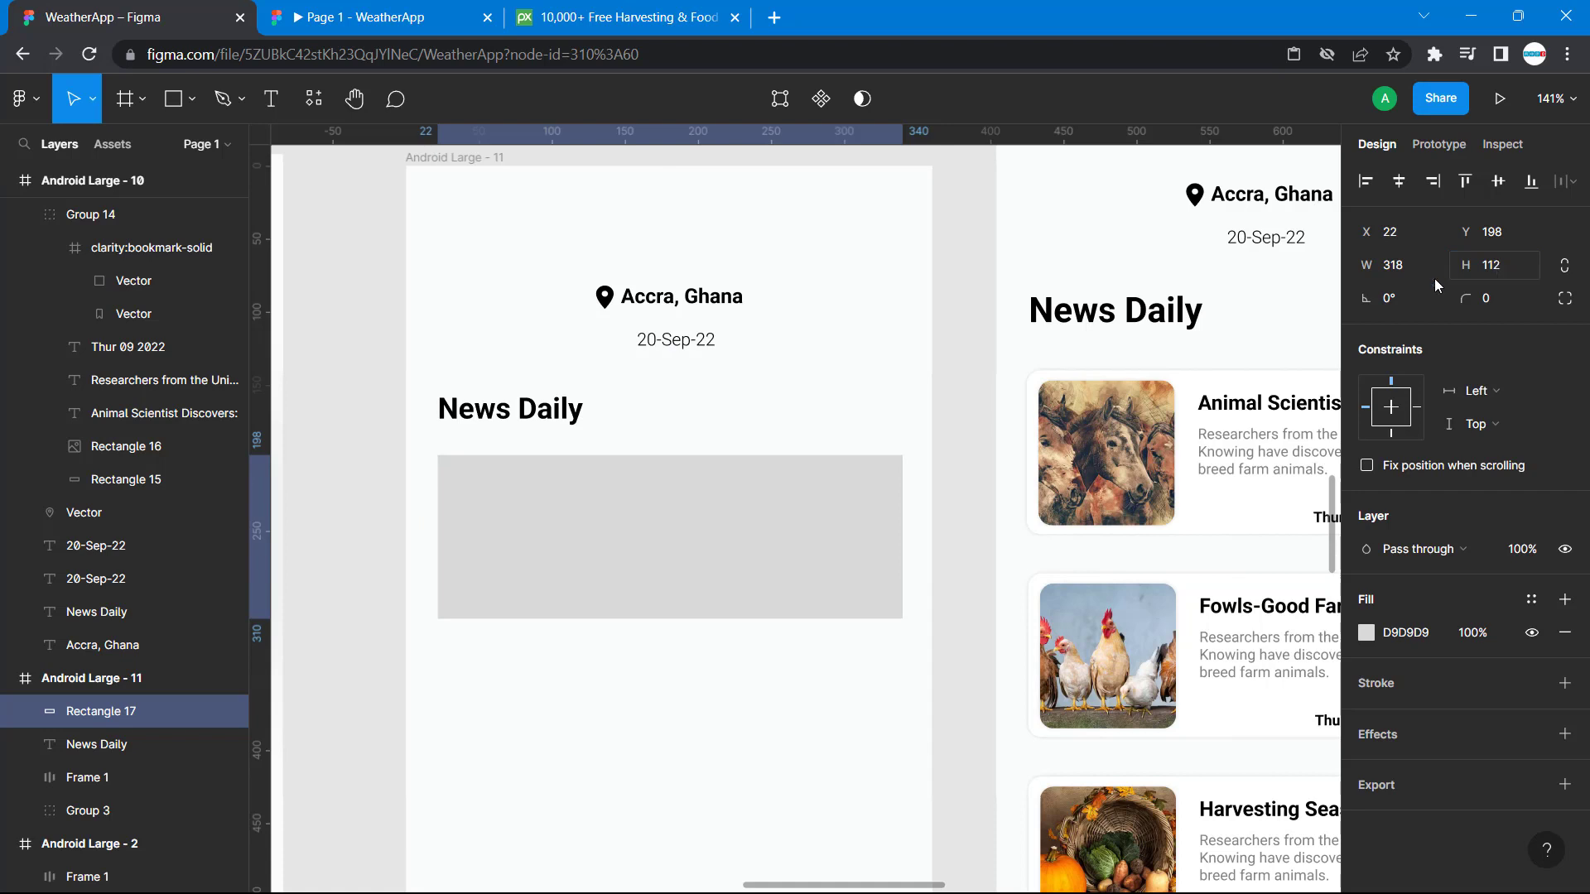
Check the reference card's corner rounding and set the new rectangle's corner radius to 9.
{"action": "left_click", "coordinate": [1190, 373]}
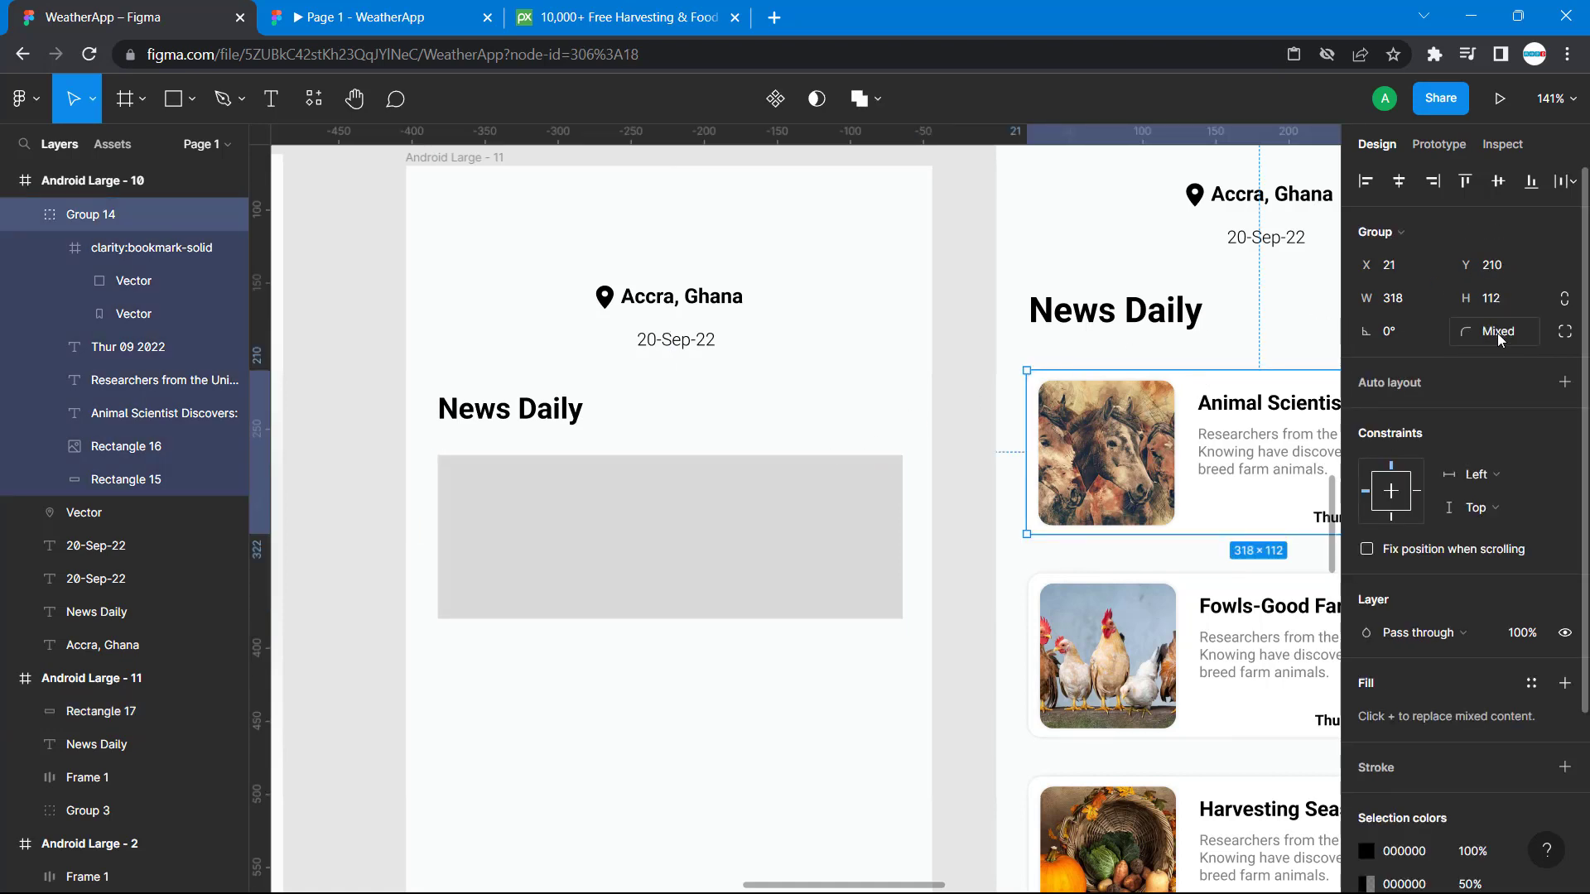
{"action": "double_click", "coordinate": [1192, 389]}
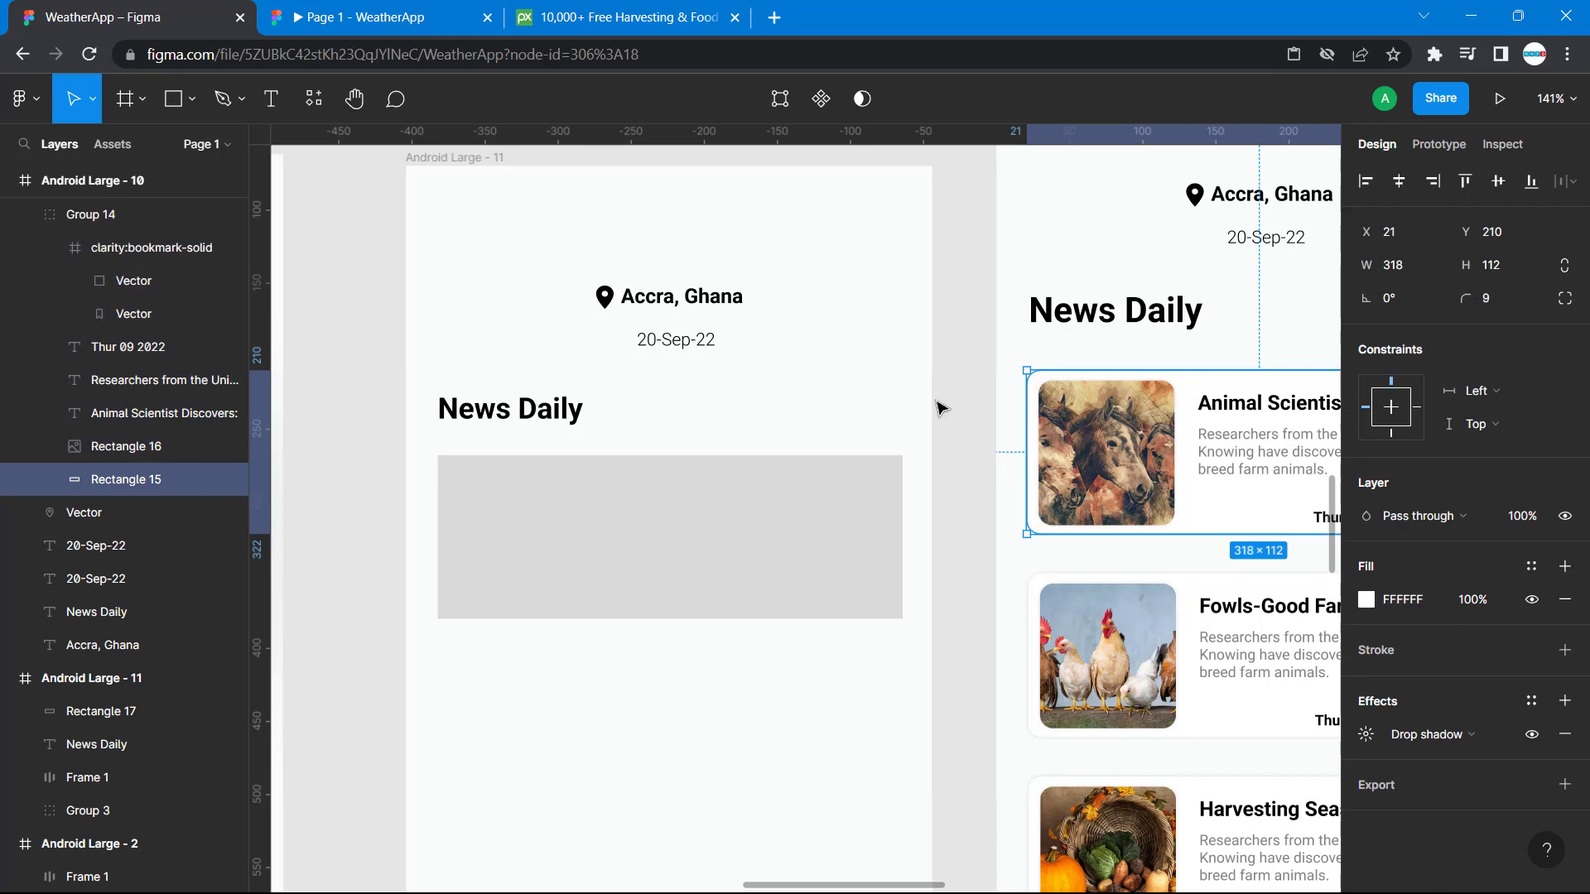
{"action": "left_click", "coordinate": [869, 501]}
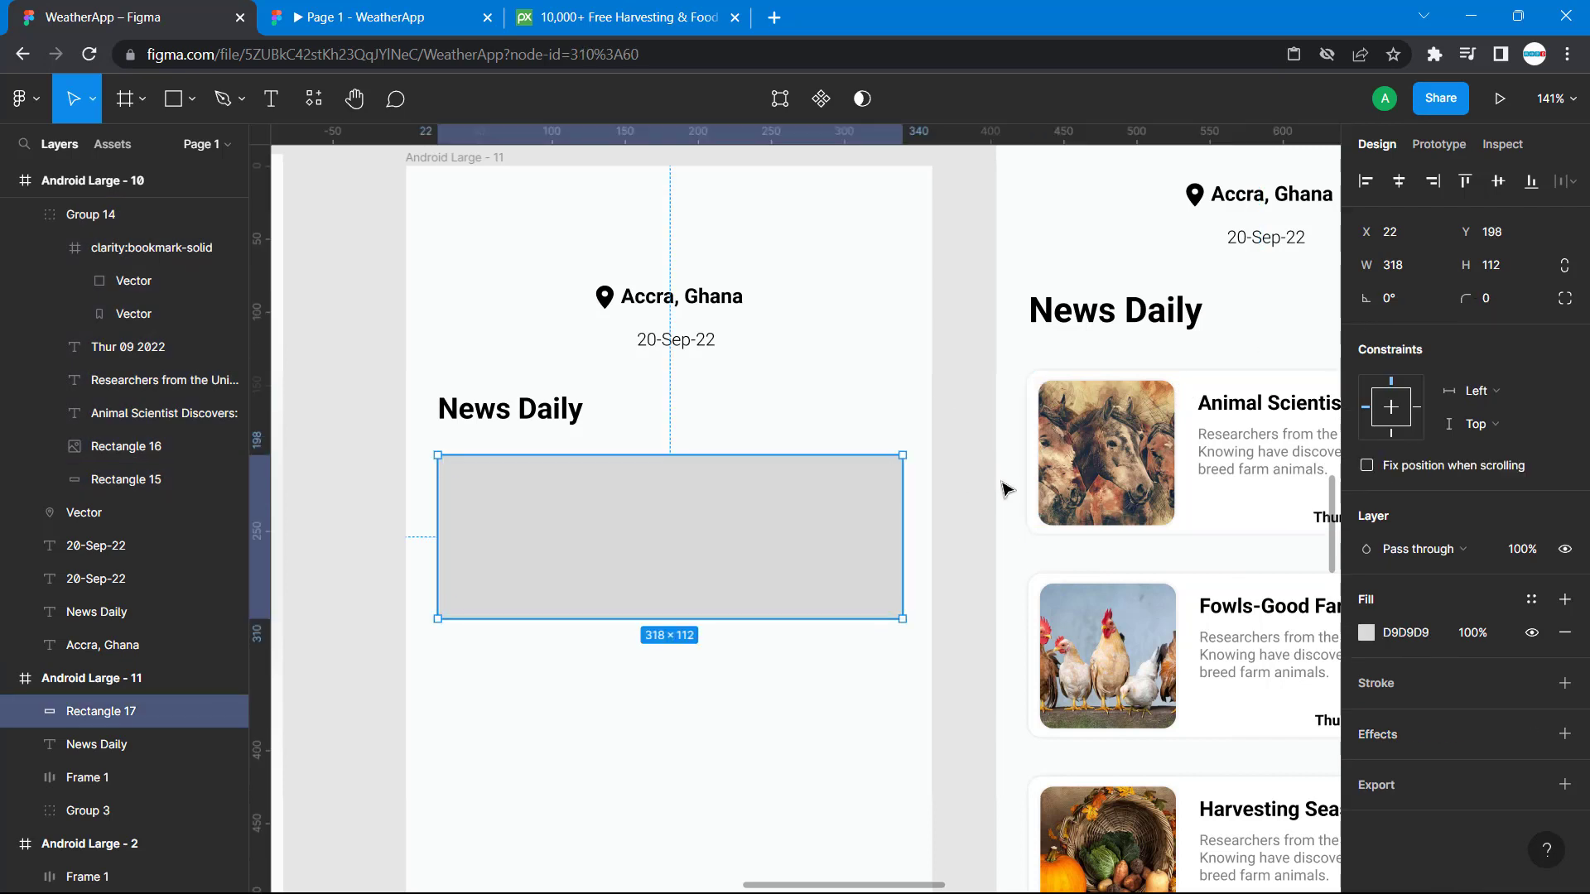
{"action": "left_click", "coordinate": [1492, 302]}
{"action": "key", "text": "Return"}
Inspect the reference card's fill and drop shadow settings, and fill the new rectangle with document color FAFCFC.
{"action": "left_click", "coordinate": [1234, 540]}
{"action": "scroll", "coordinate": [1527, 609], "scroll_direction": "down", "scroll_amount": 2}
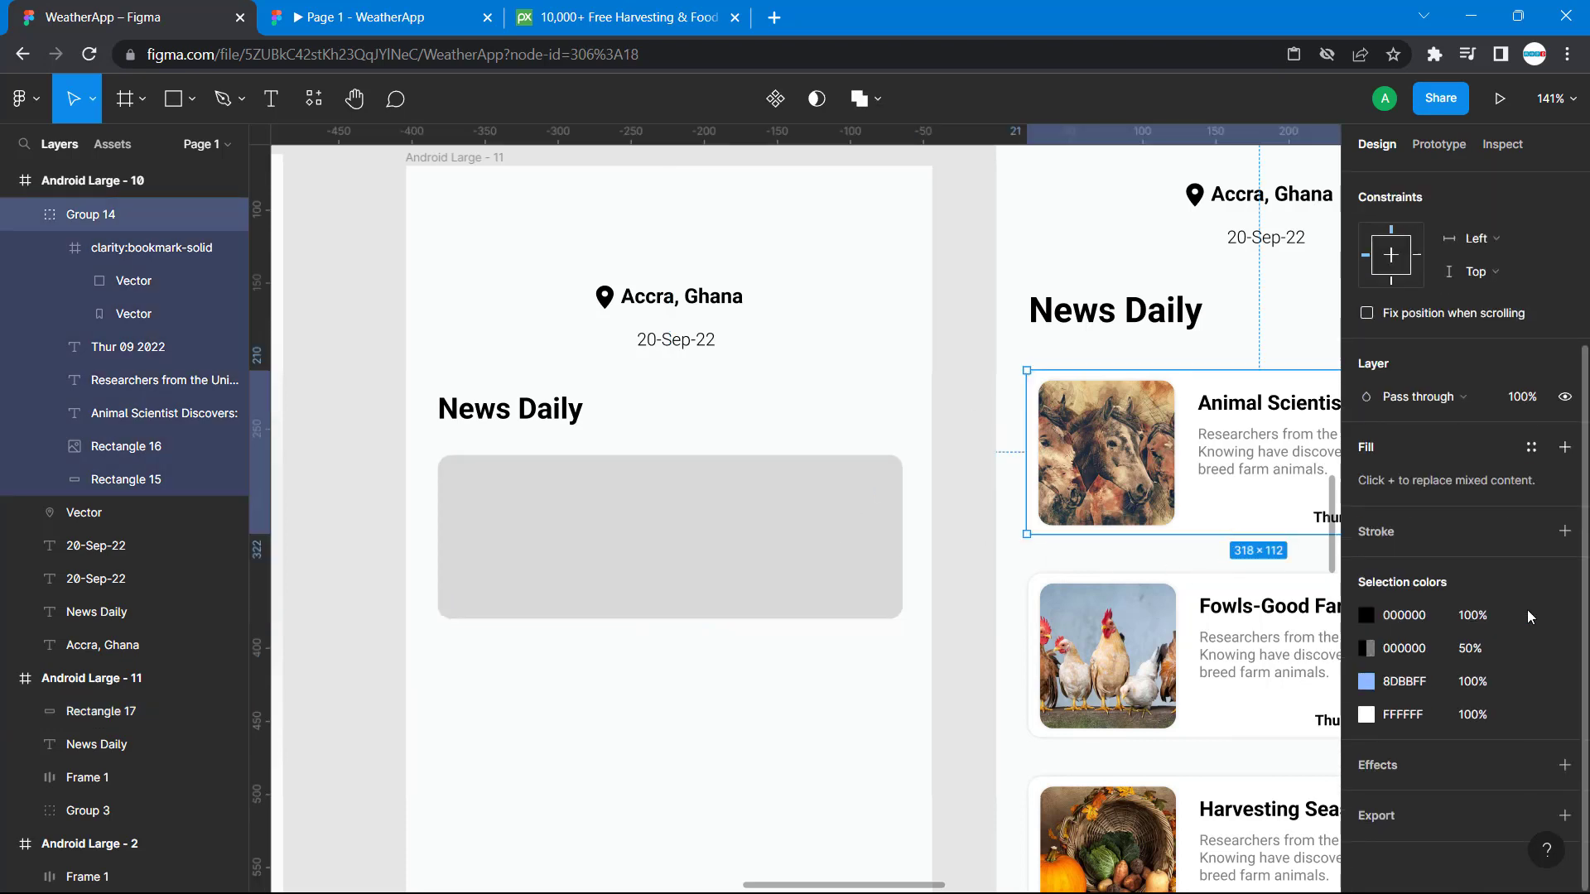
{"action": "double_click", "coordinate": [1296, 526]}
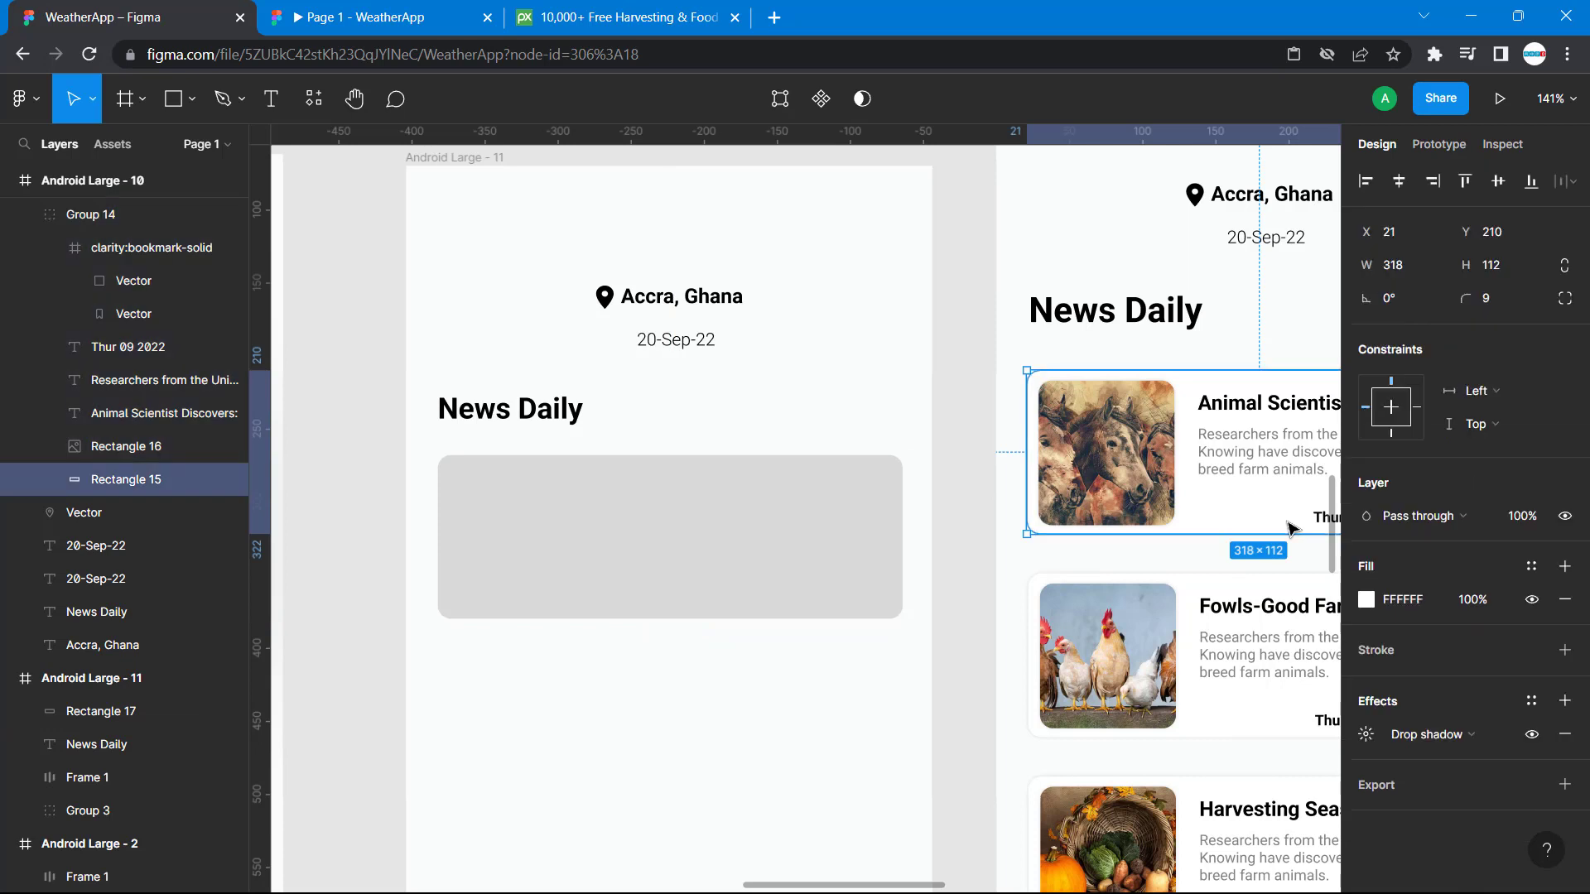
{"action": "left_click", "coordinate": [1366, 734]}
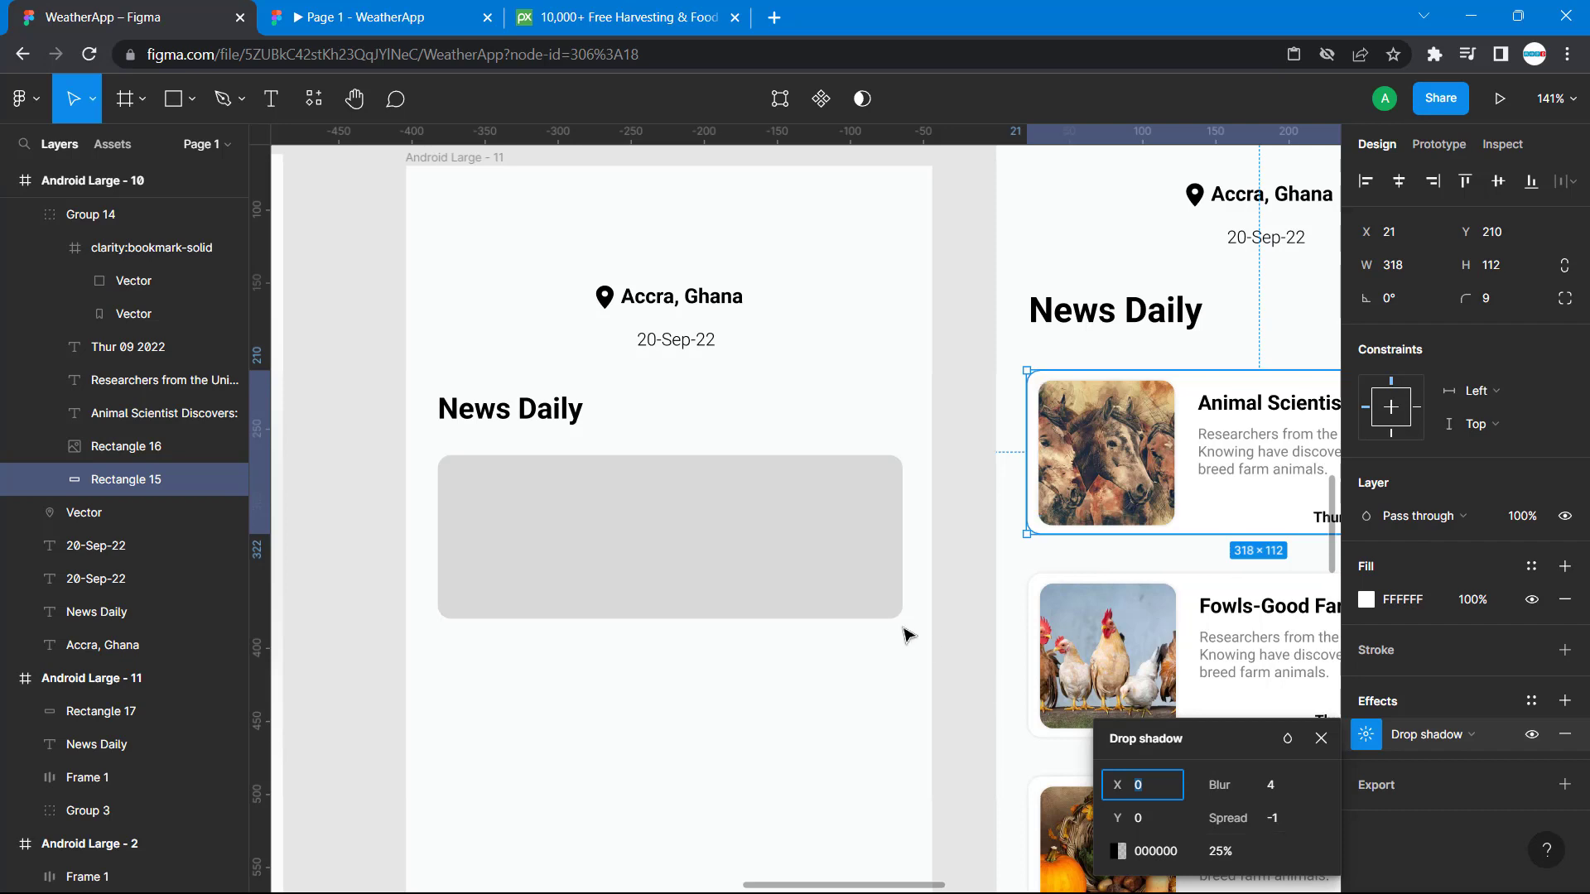
{"action": "left_click", "coordinate": [863, 579]}
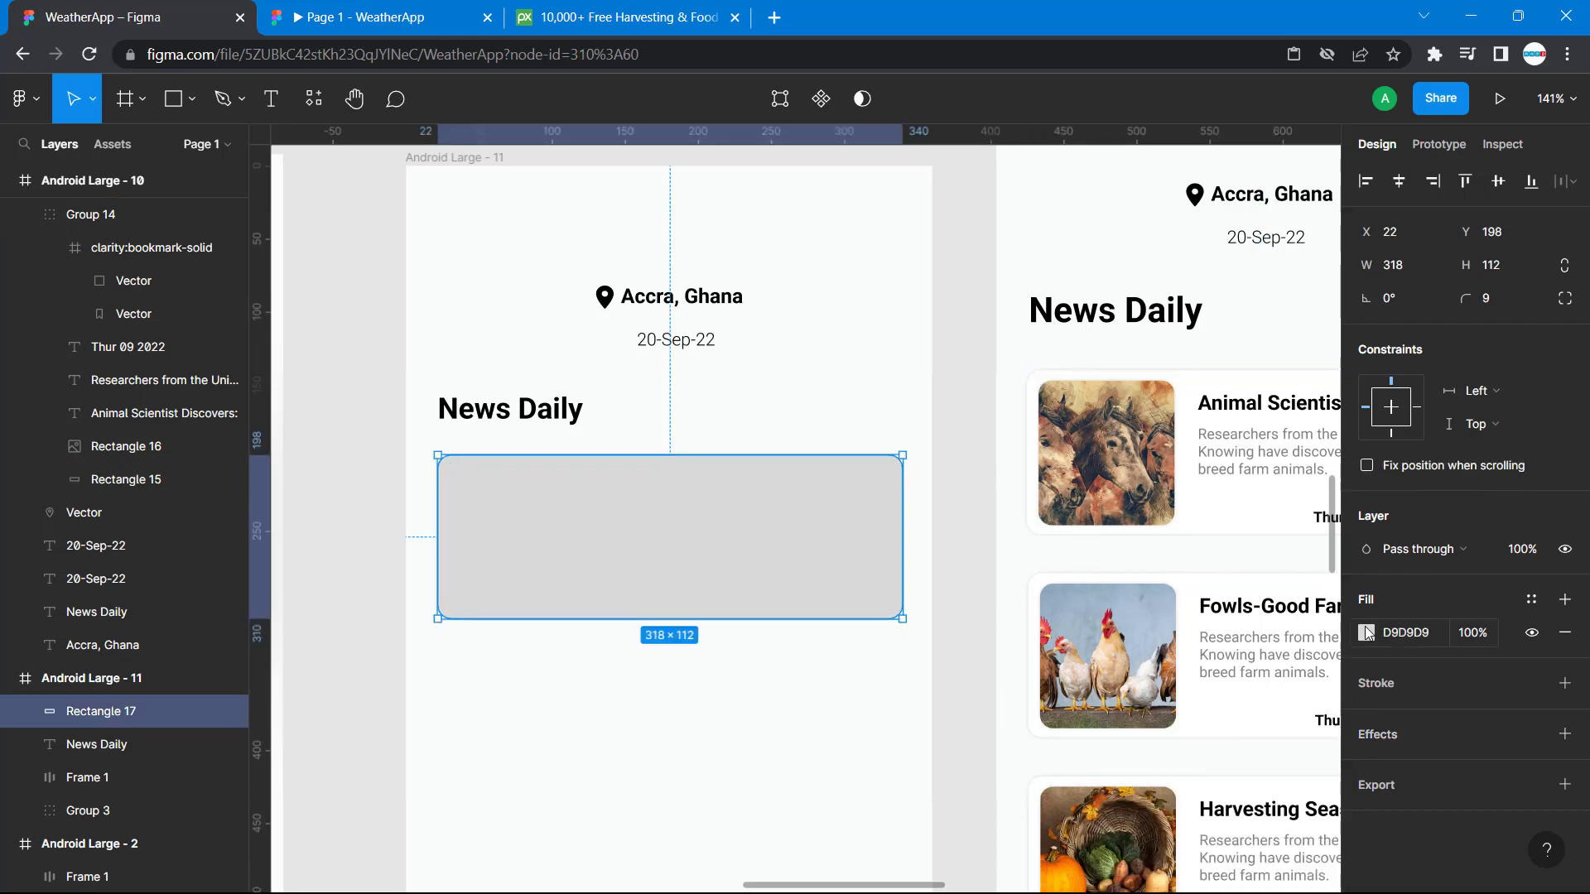
{"action": "left_click", "coordinate": [1366, 632]}
{"action": "left_click", "coordinate": [1291, 793]}
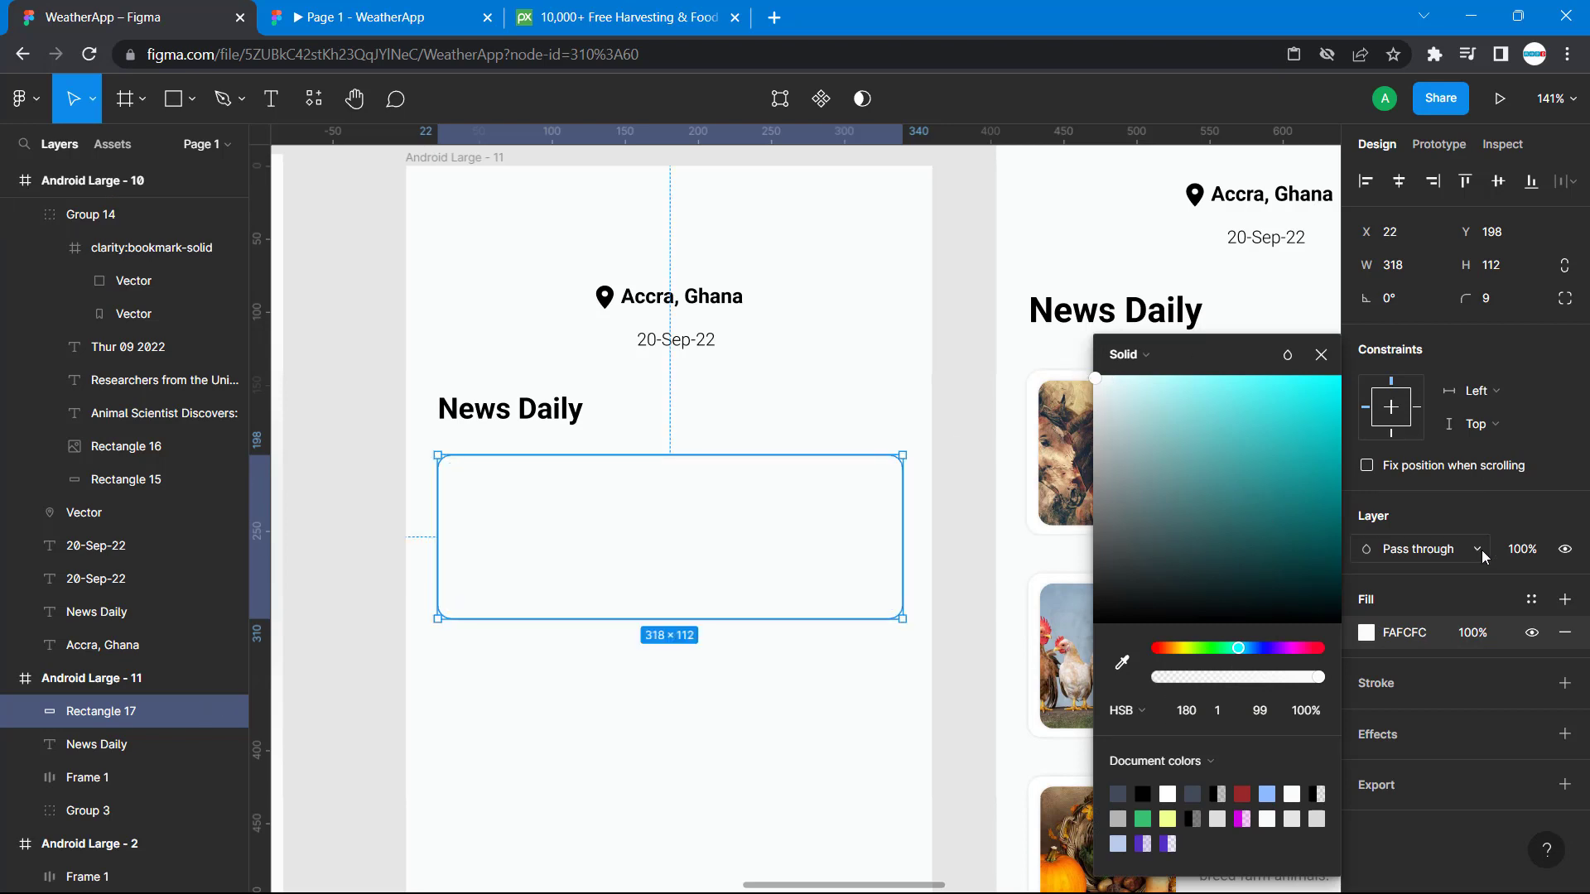
Add a drop shadow to the new card rectangle and set its spread to -1.
{"action": "left_click", "coordinate": [1362, 736]}
{"action": "left_click", "coordinate": [1371, 737]}
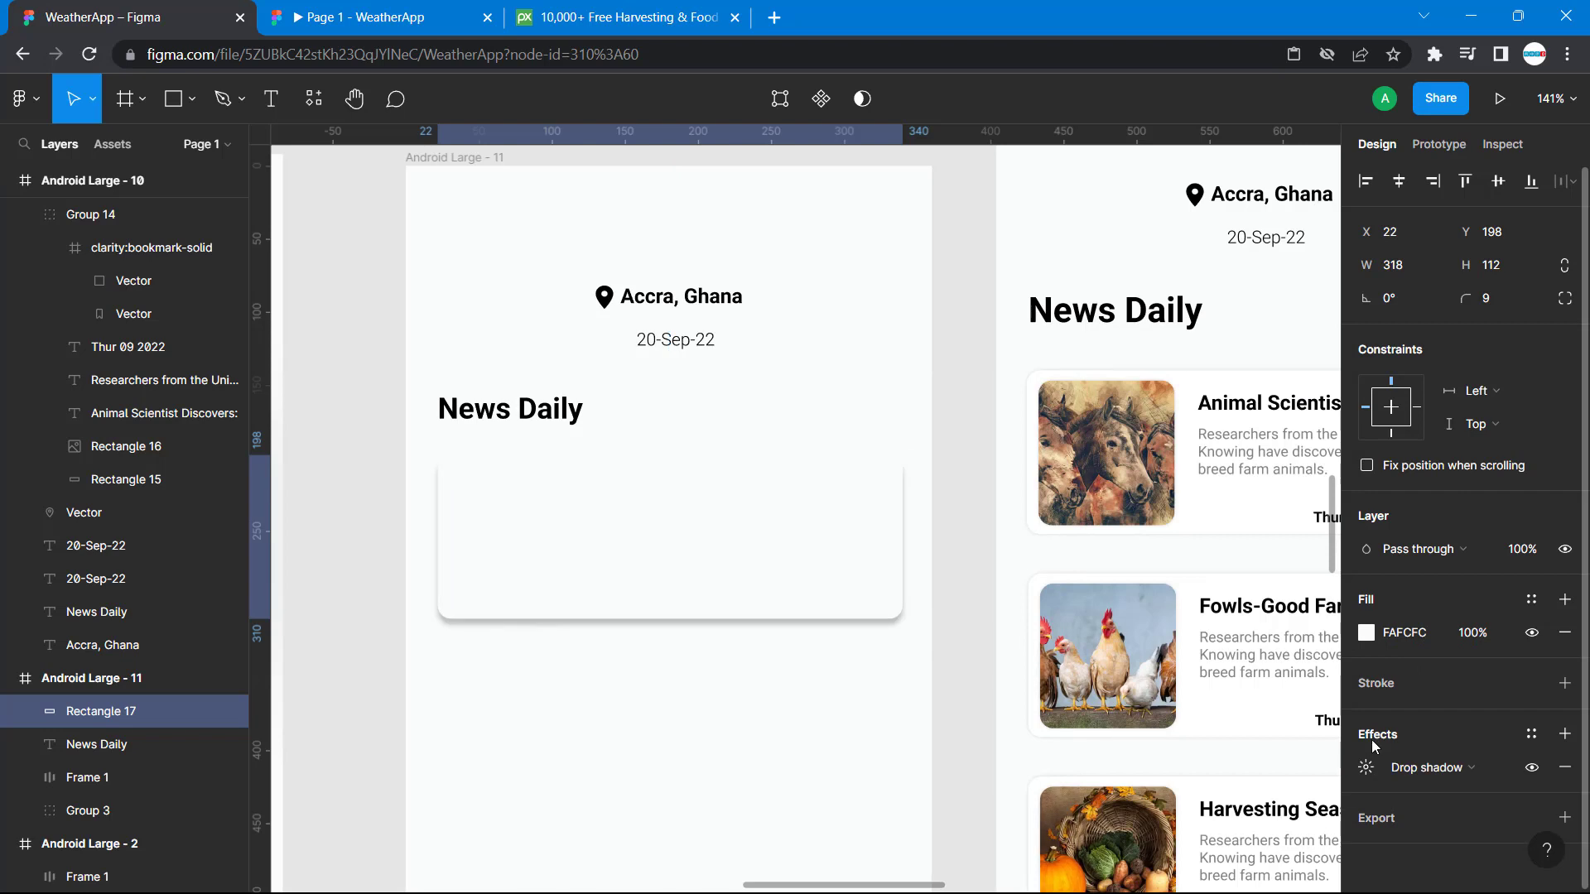
{"action": "left_click", "coordinate": [1366, 767]}
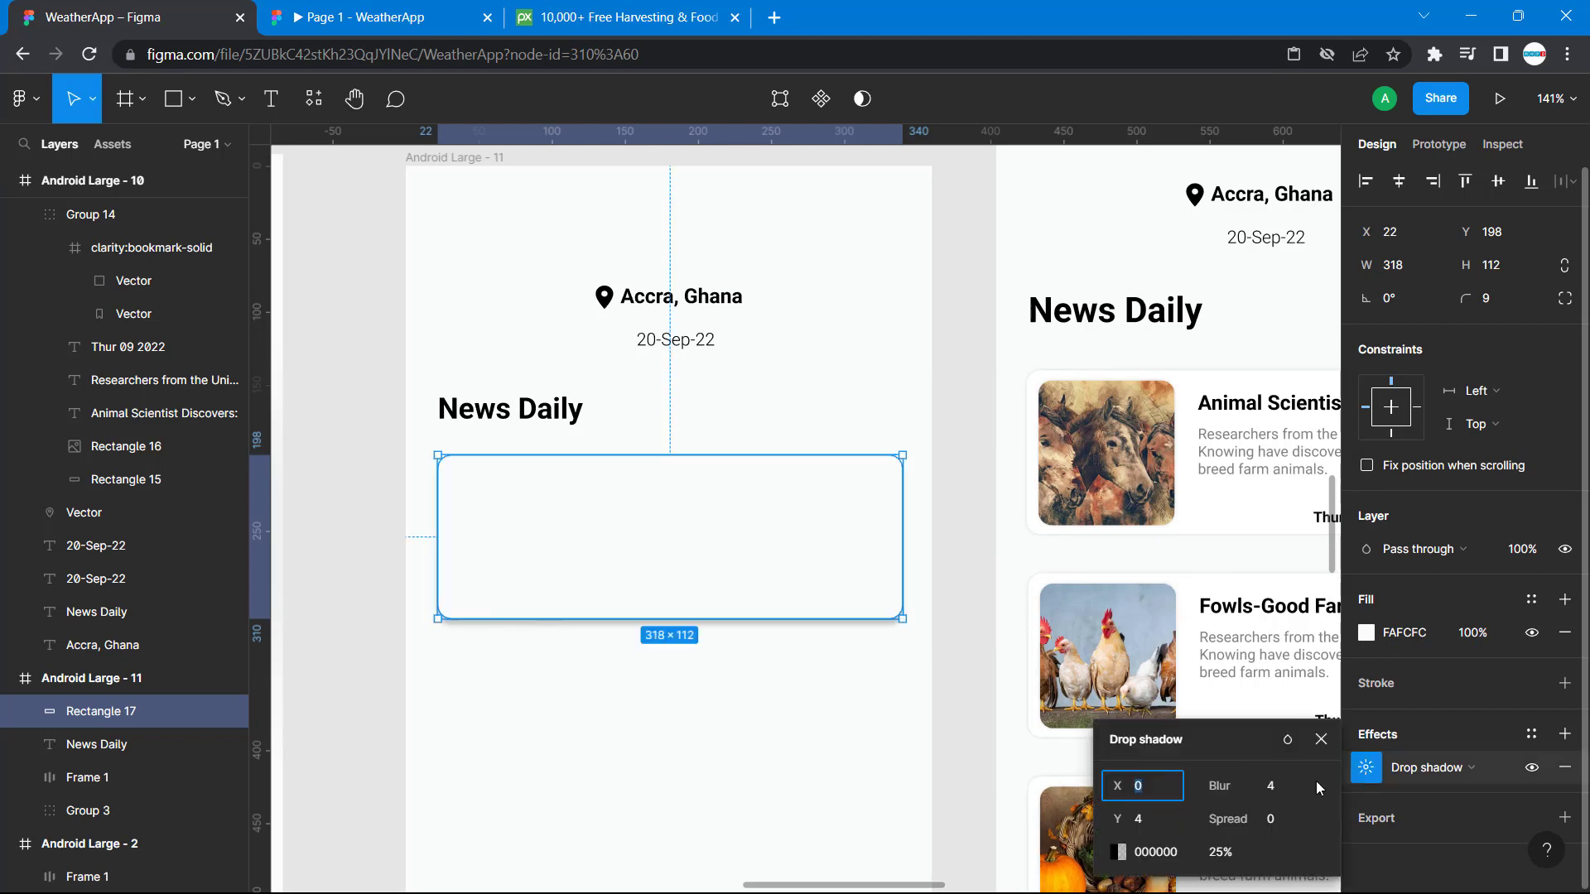
{"action": "left_click", "coordinate": [1276, 825]}
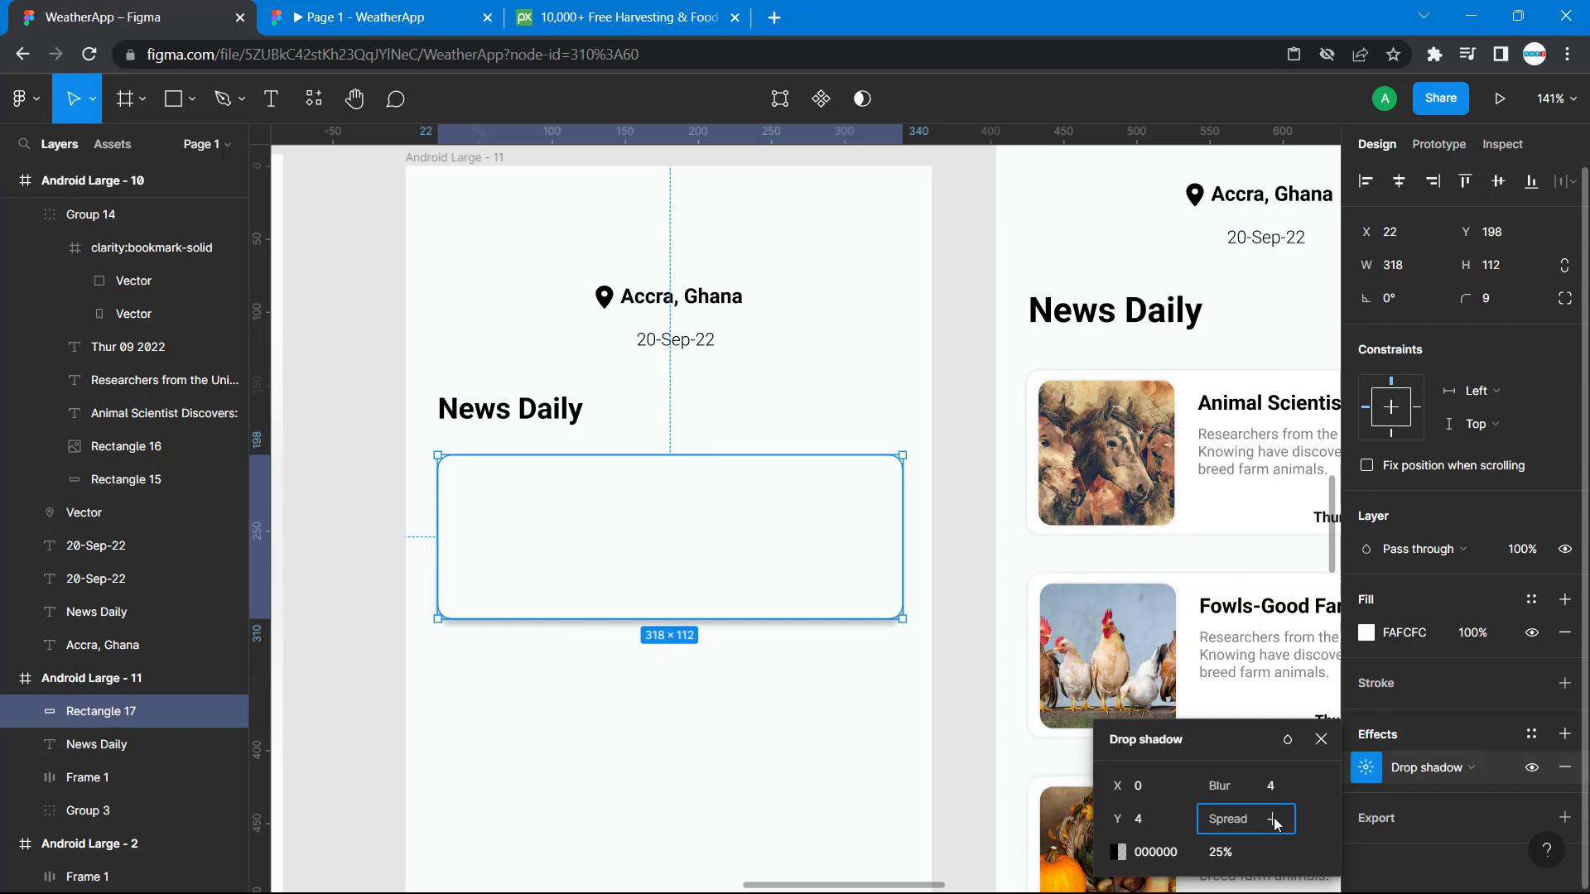
{"action": "type", "text": "-1"}
{"action": "key", "text": "Return"}
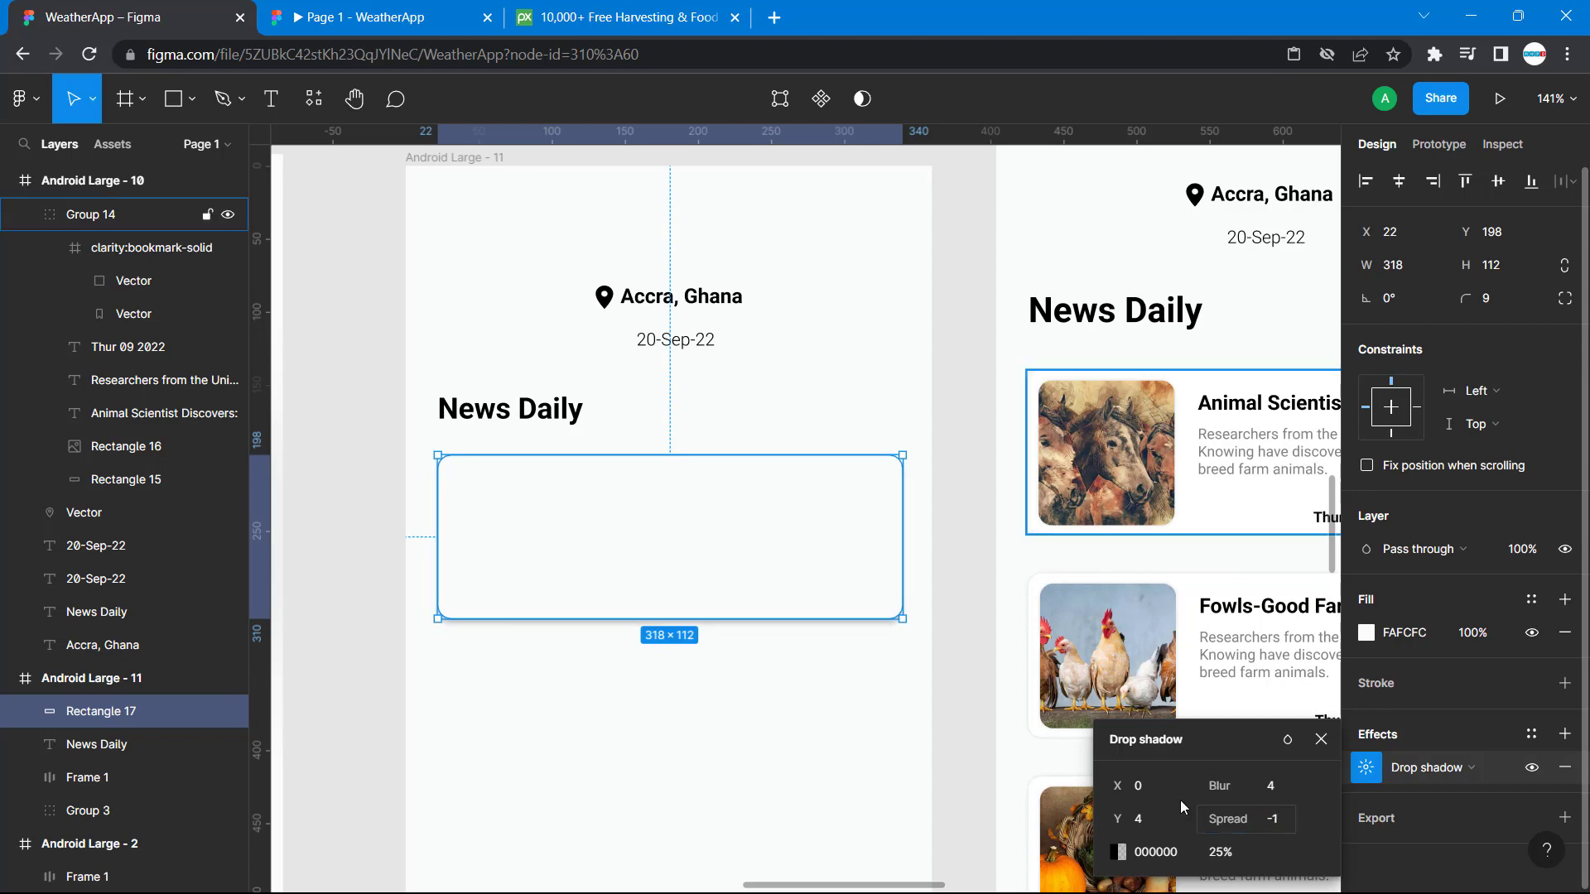
{"action": "left_click", "coordinate": [876, 785]}
{"action": "scroll", "coordinate": [940, 750], "scroll_direction": "right", "scroll_amount": 5}
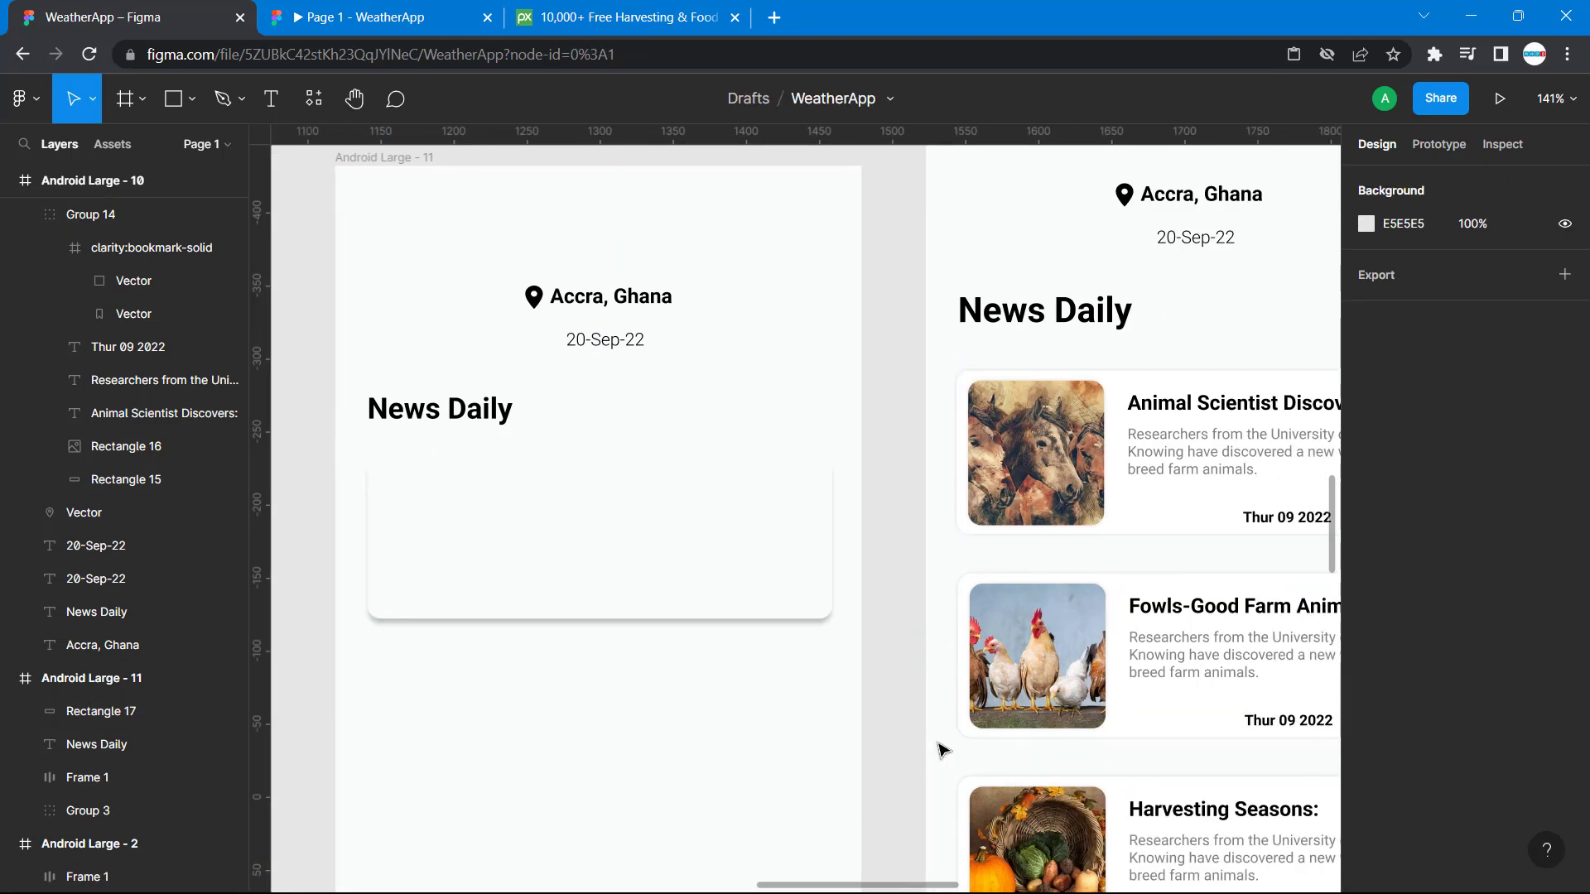
{"action": "scroll", "coordinate": [940, 750], "scroll_direction": "left", "scroll_amount": 3}
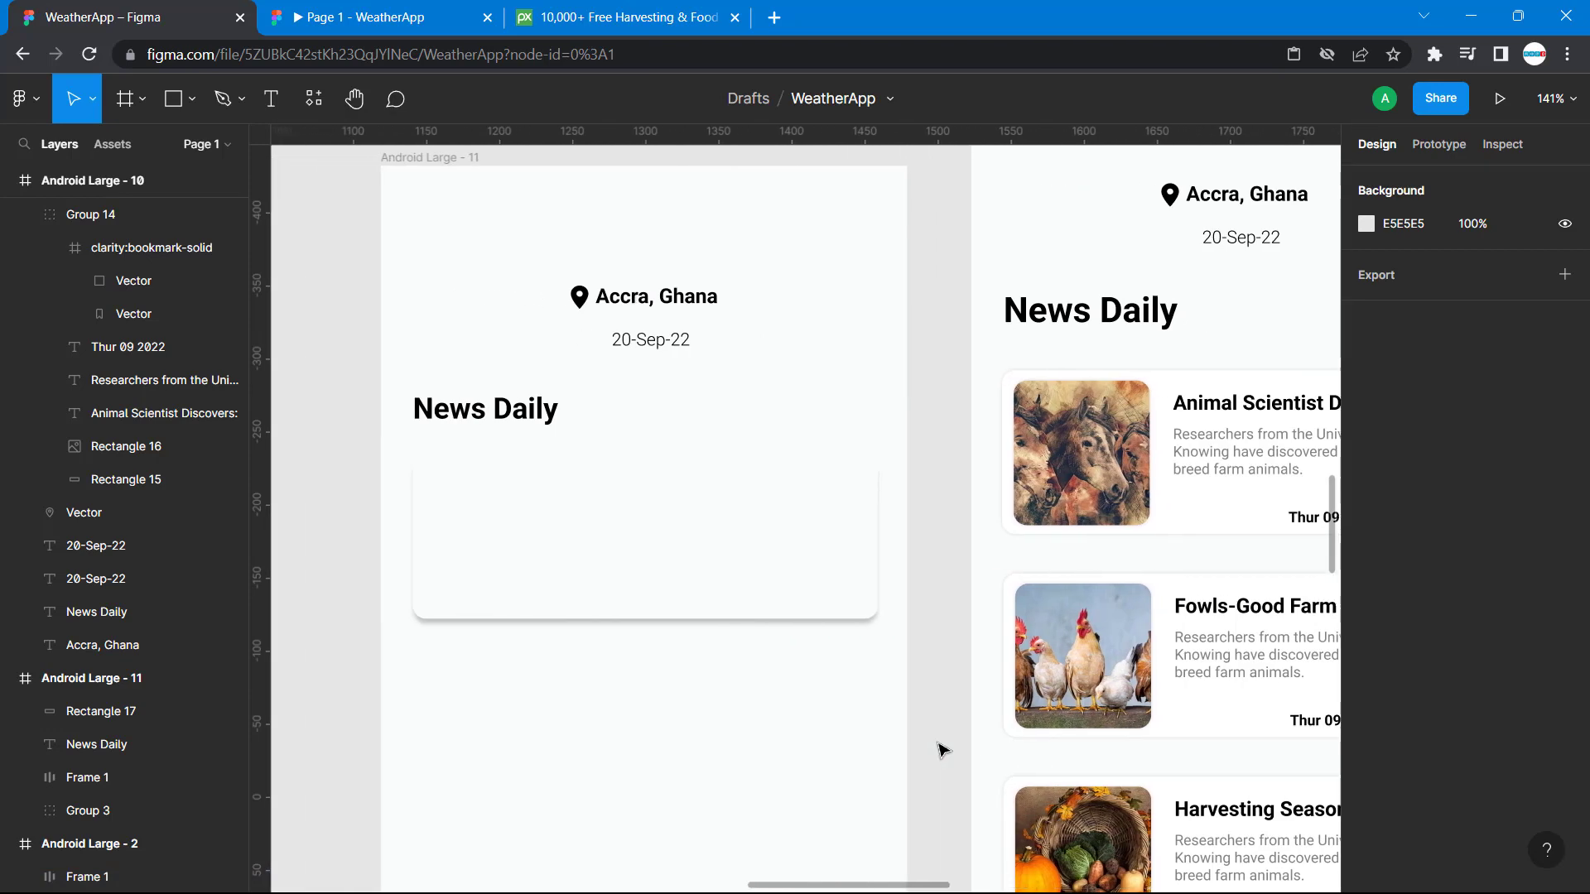
Check the reference card's drop shadow offset and set the new rectangle's shadow Y offset to 0.
{"action": "left_click", "coordinate": [883, 613]}
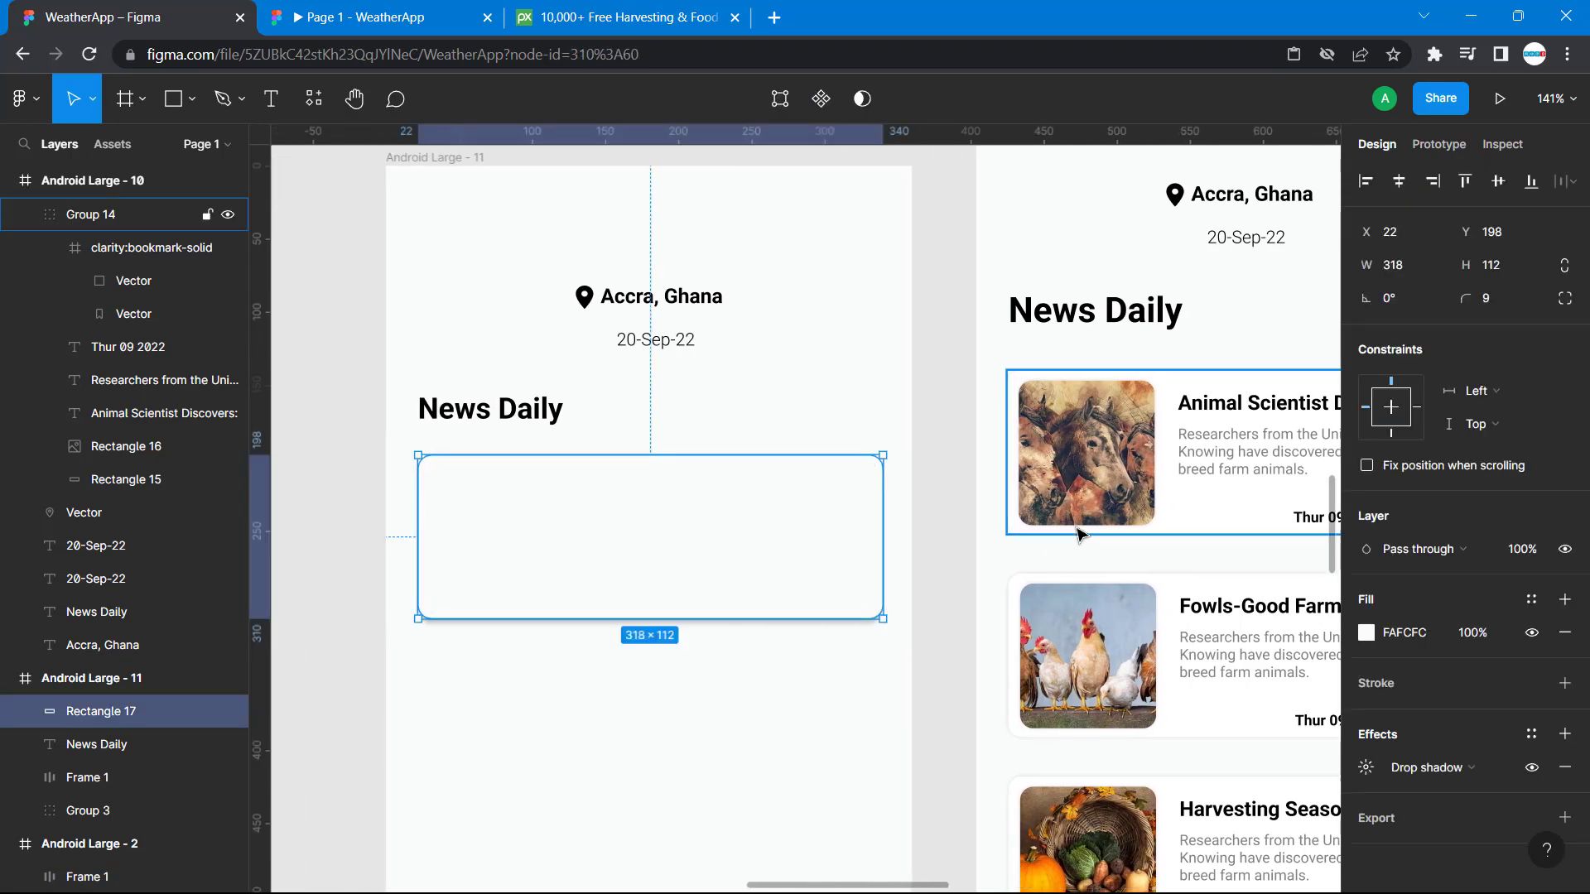
{"action": "left_click", "coordinate": [1194, 539]}
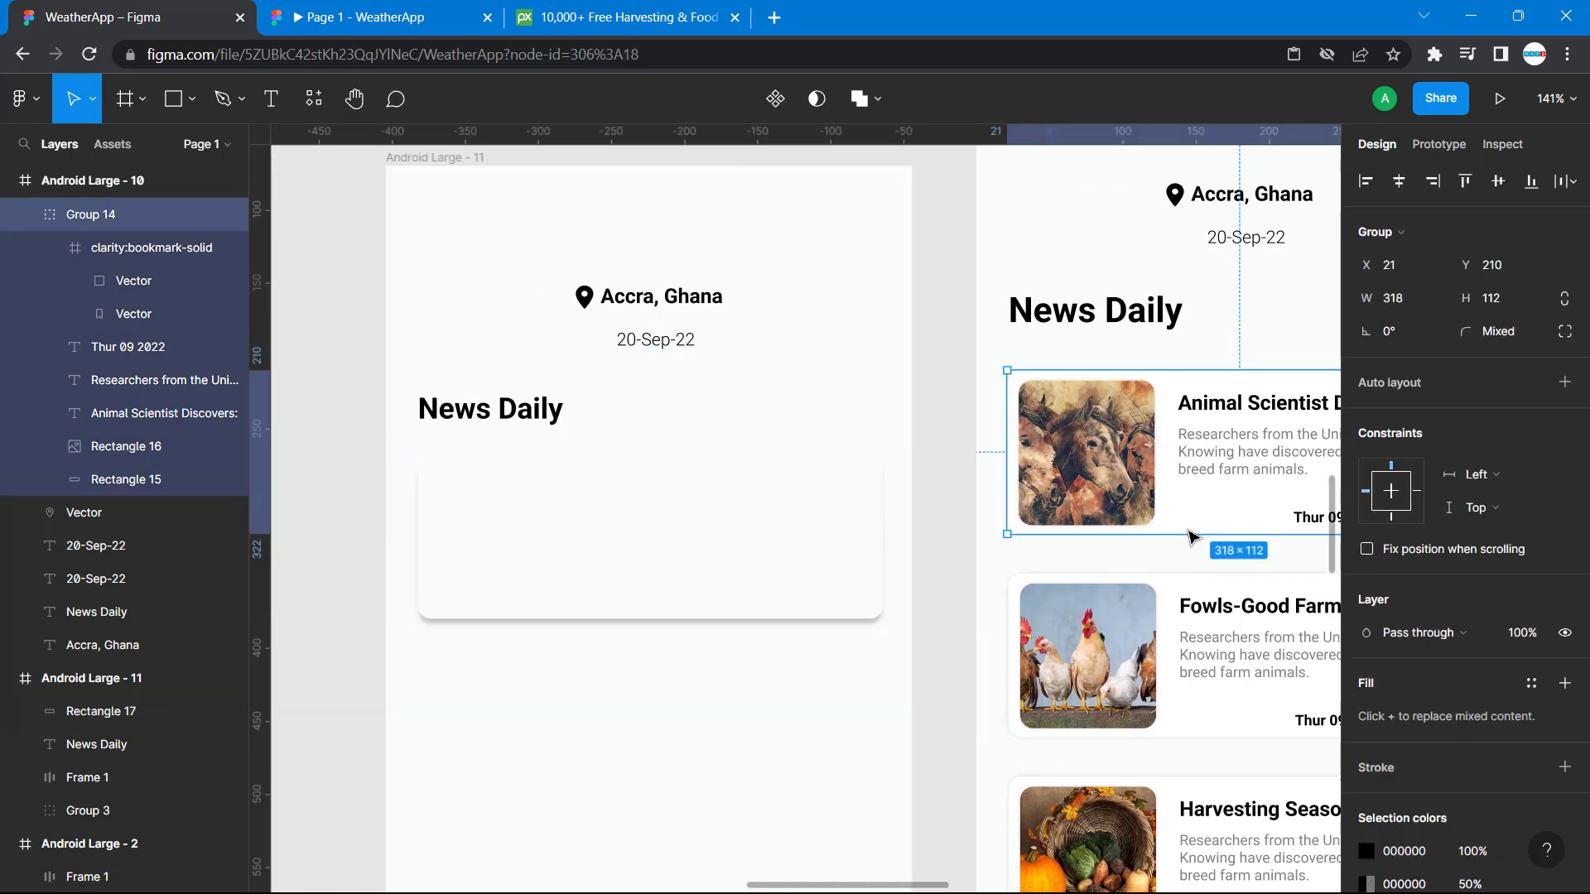
{"action": "double_click", "coordinate": [1246, 518]}
{"action": "left_click", "coordinate": [1367, 733]}
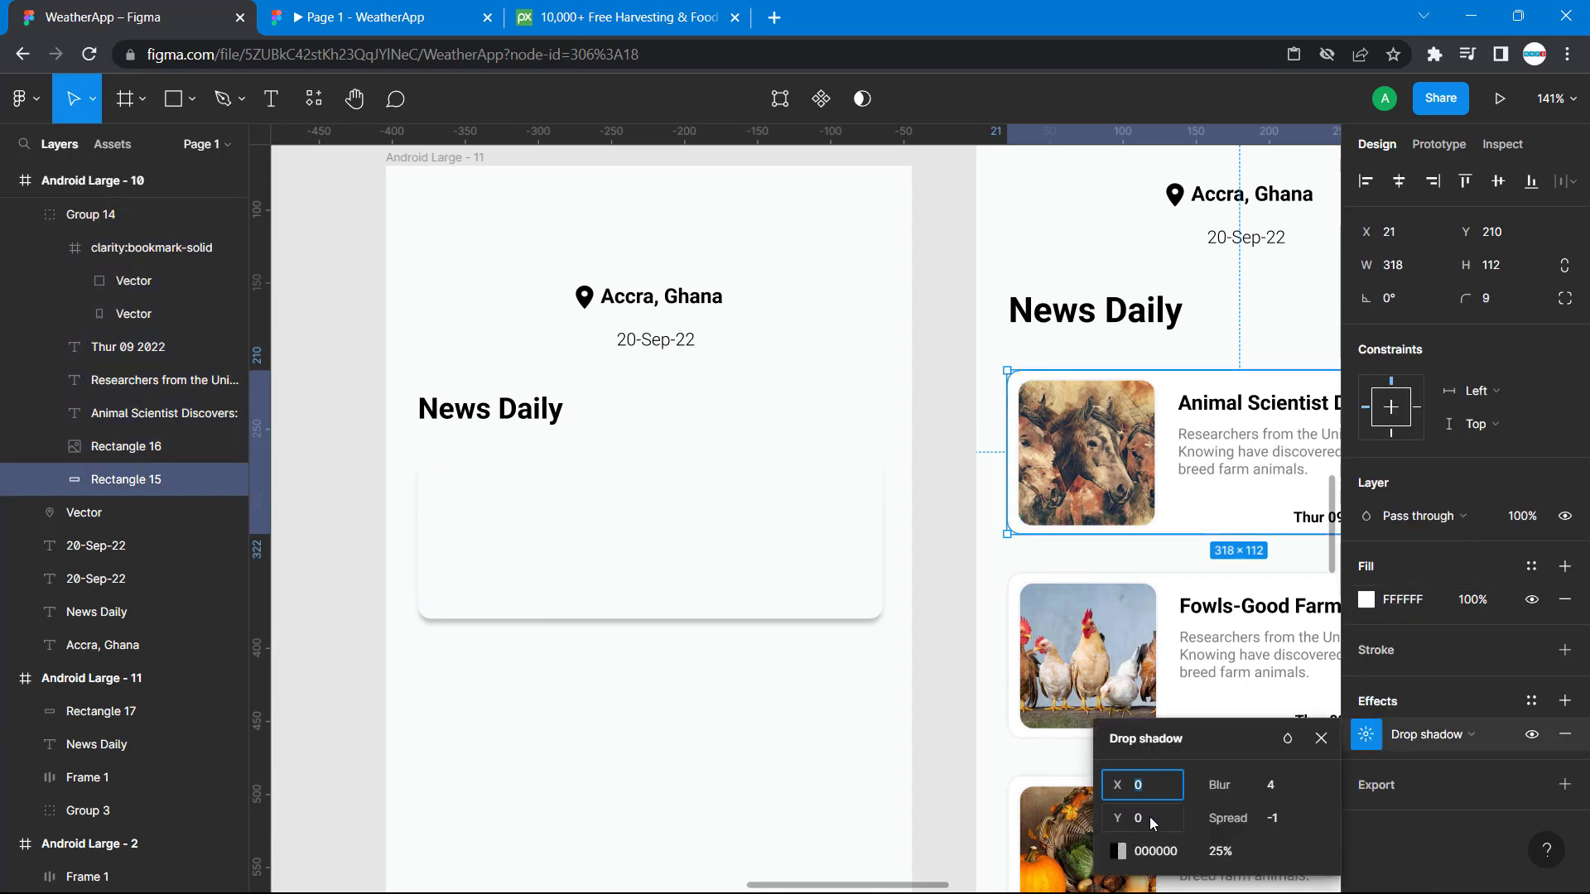
{"action": "left_click", "coordinate": [853, 578]}
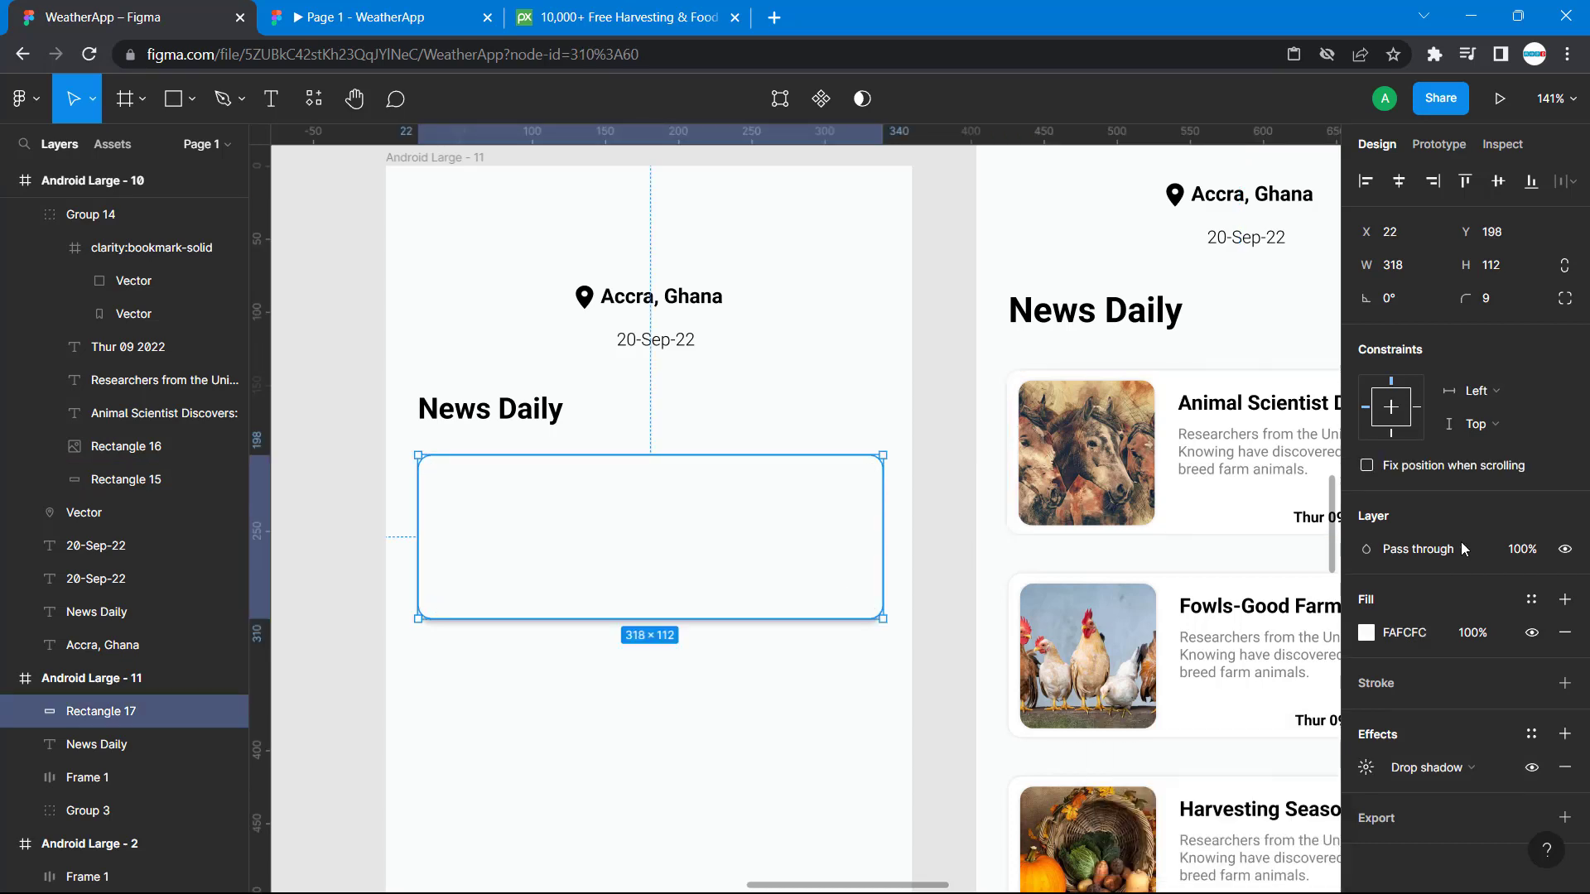
{"action": "left_click", "coordinate": [1367, 768]}
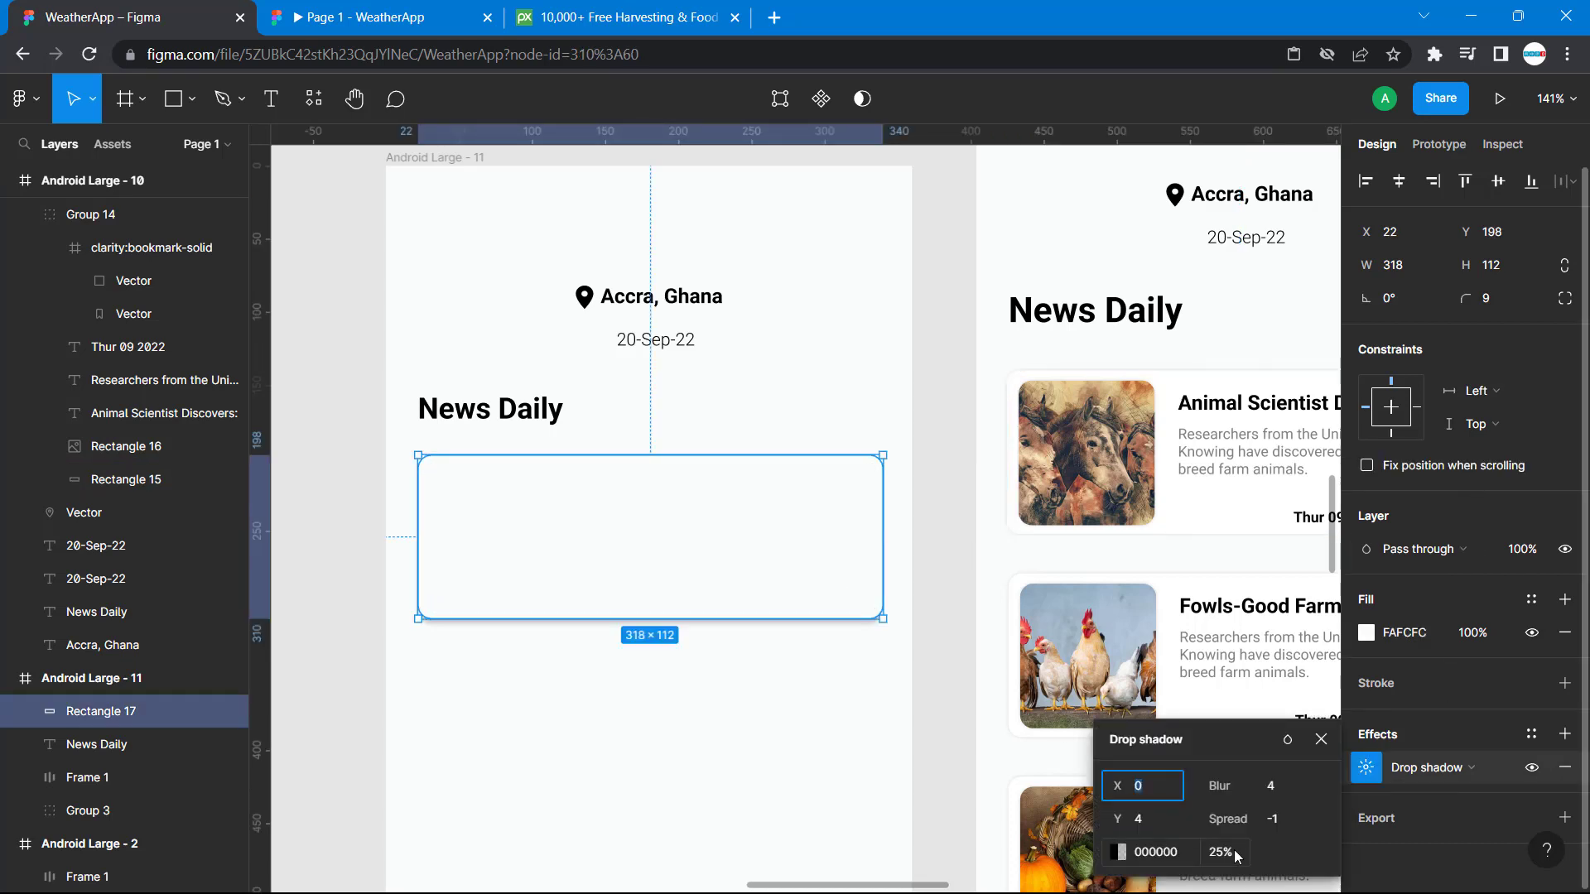
{"action": "left_click", "coordinate": [1147, 824]}
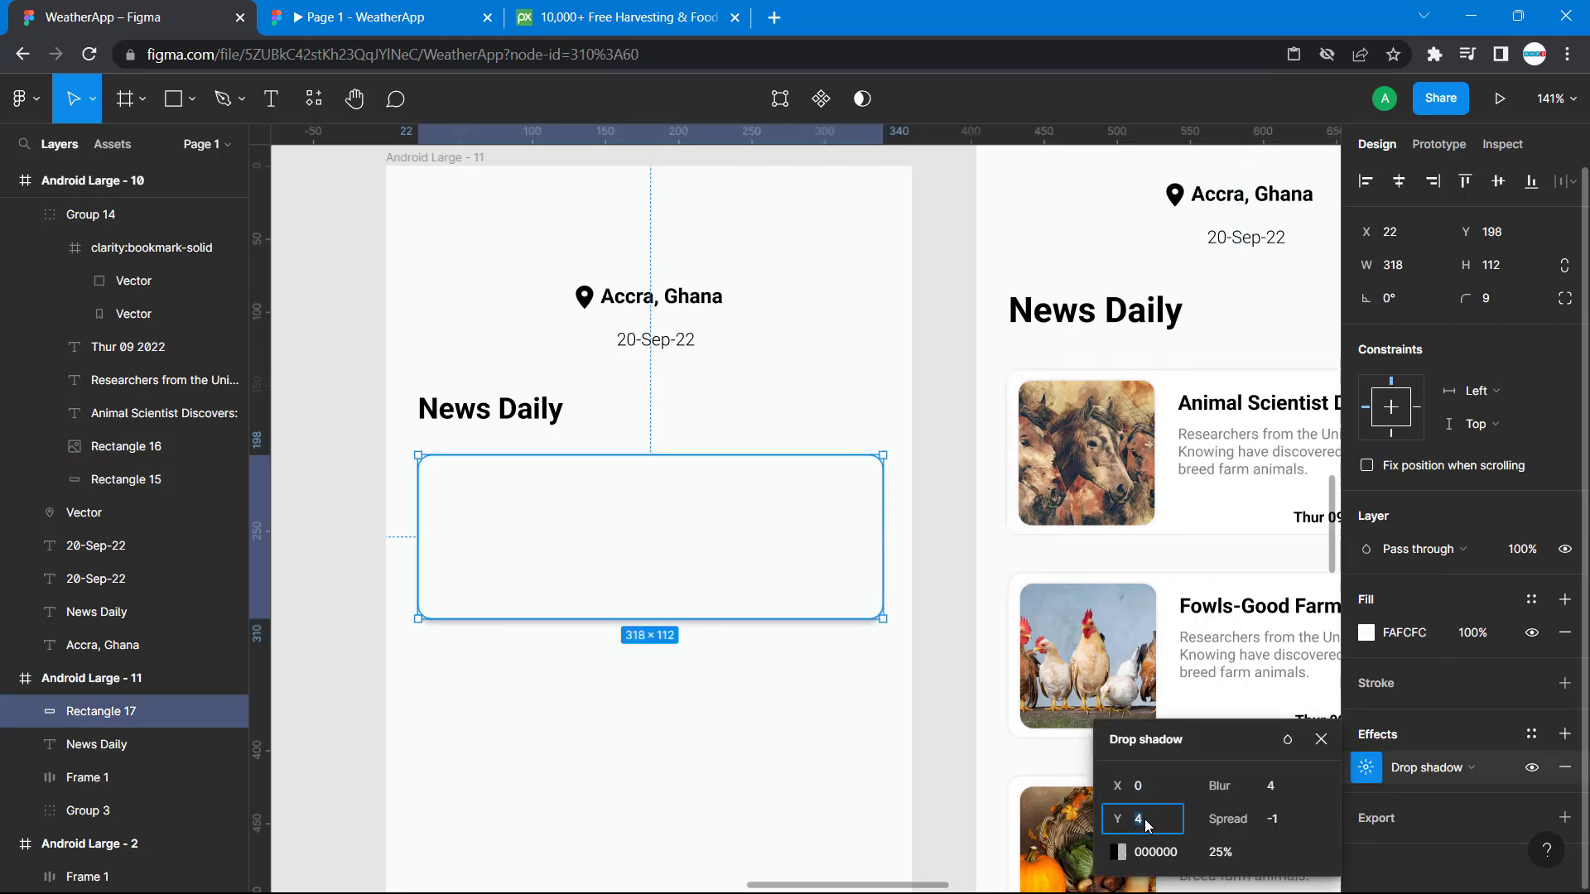
{"action": "type", "text": "0"}
{"action": "key", "text": "Return"}
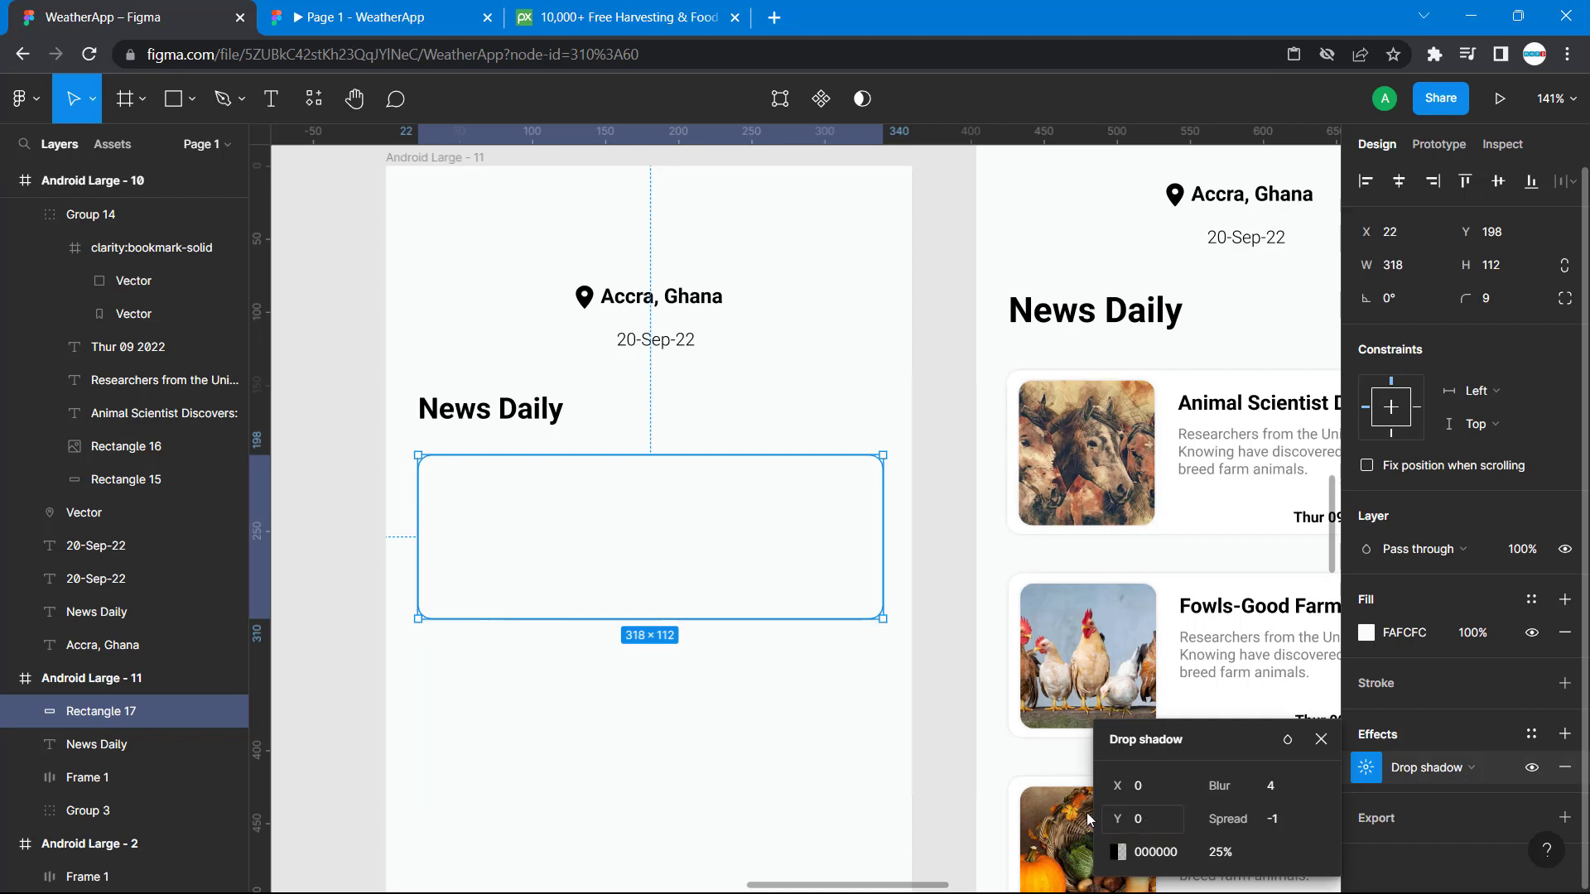
{"action": "left_click", "coordinate": [823, 809]}
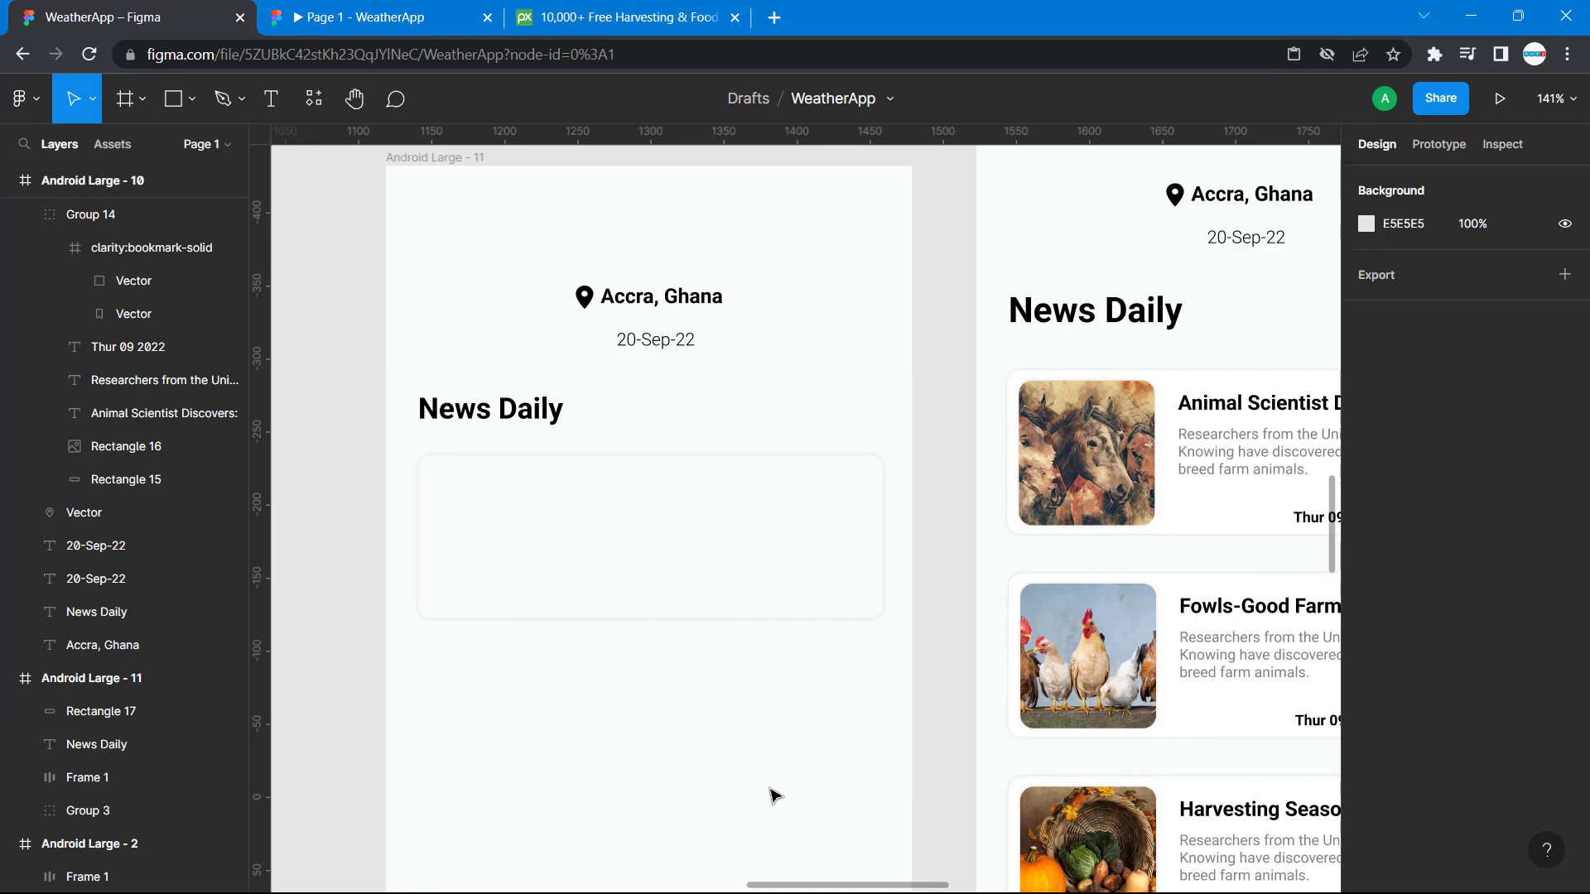
Duplicate the card rectangle as a copy about 86 wide at X 44 and fill it with document color 942727.
{"action": "left_click", "coordinate": [750, 518]}
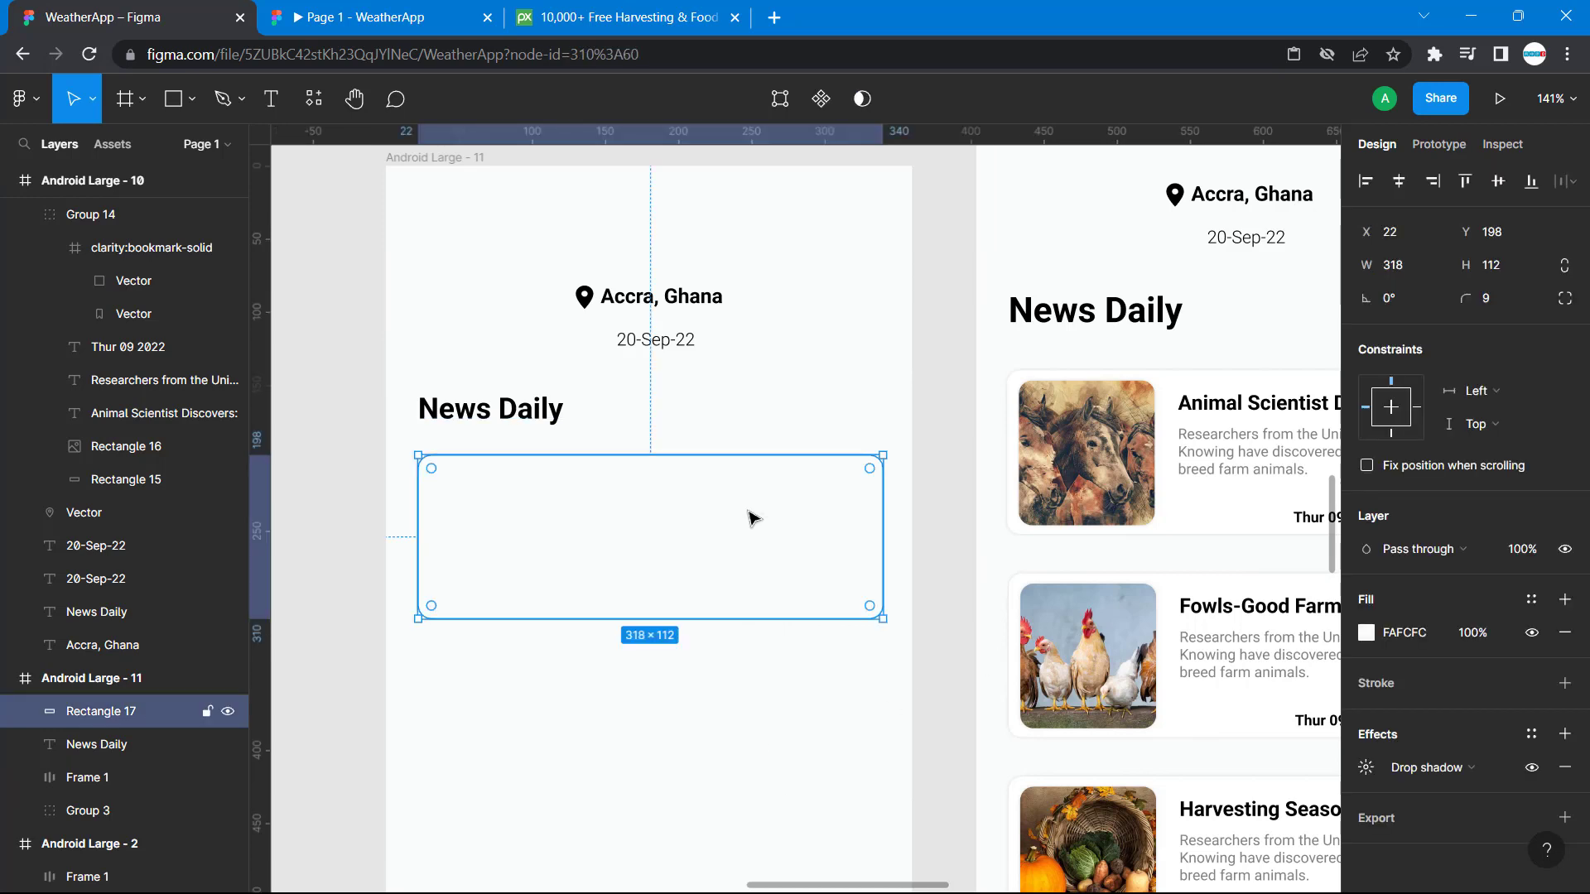
{"action": "key", "text": "ctrl+v"}
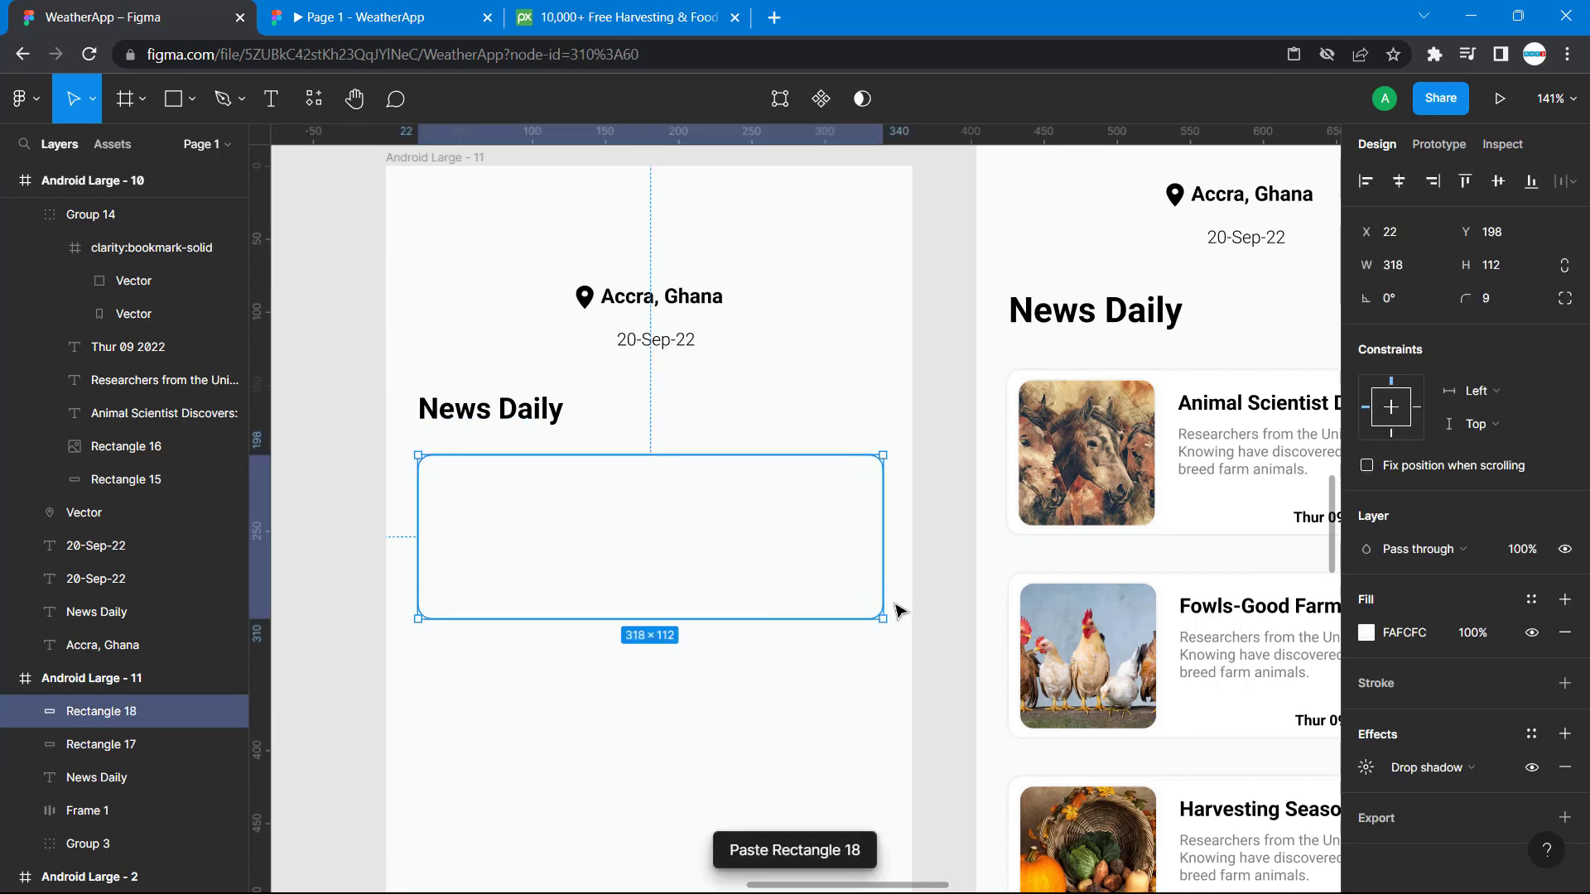
{"action": "left_click_drag", "start_coordinate": [884, 620], "coordinate": [544, 618]}
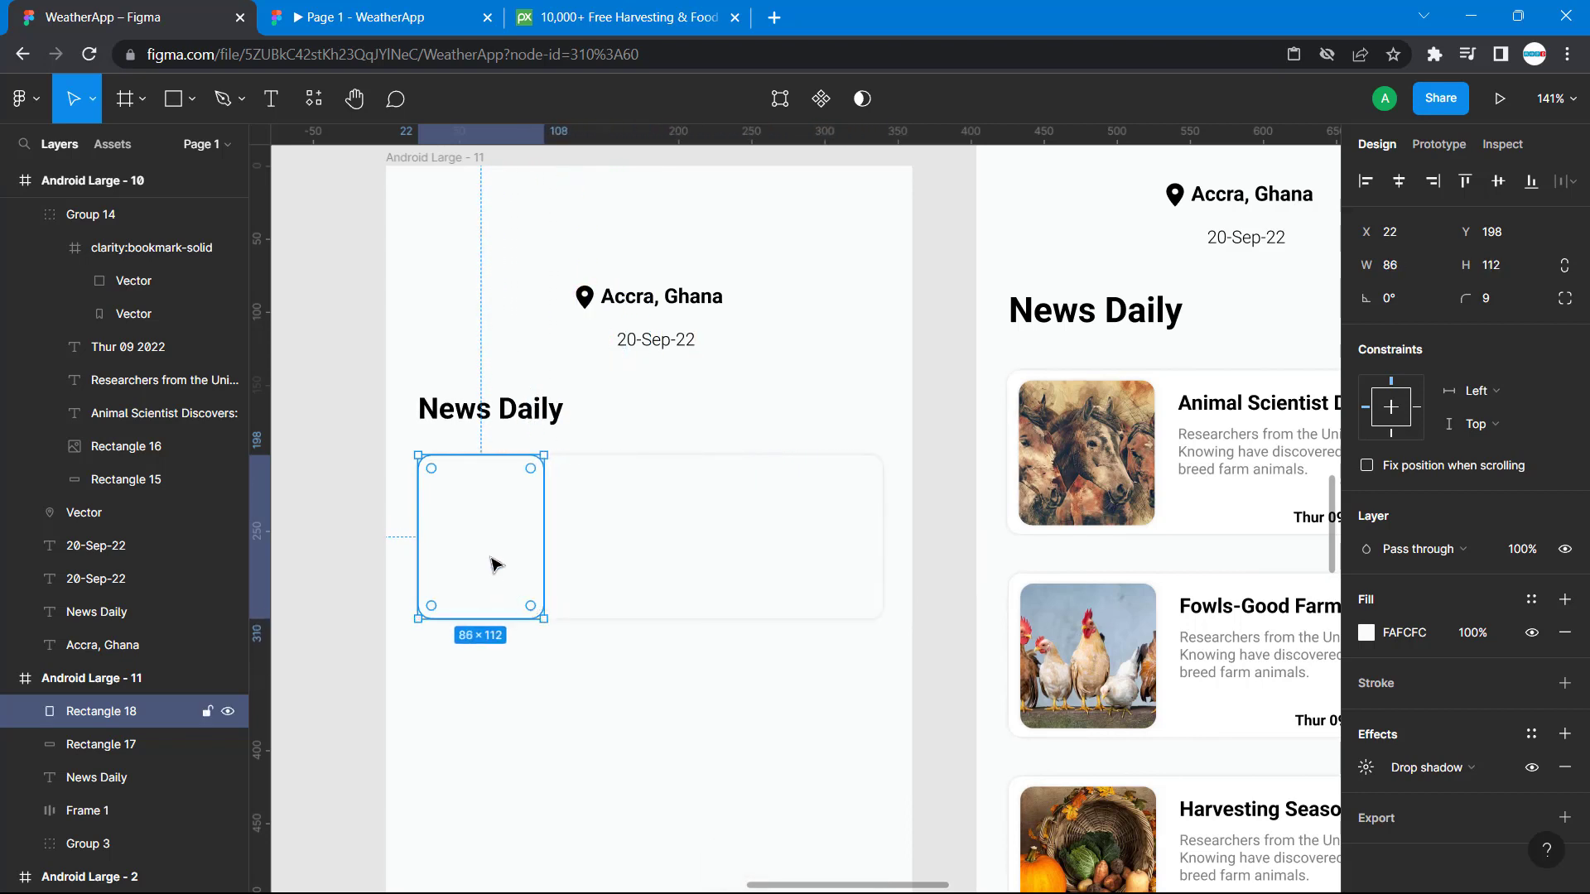
{"action": "left_click_drag", "start_coordinate": [503, 539], "coordinate": [536, 538]}
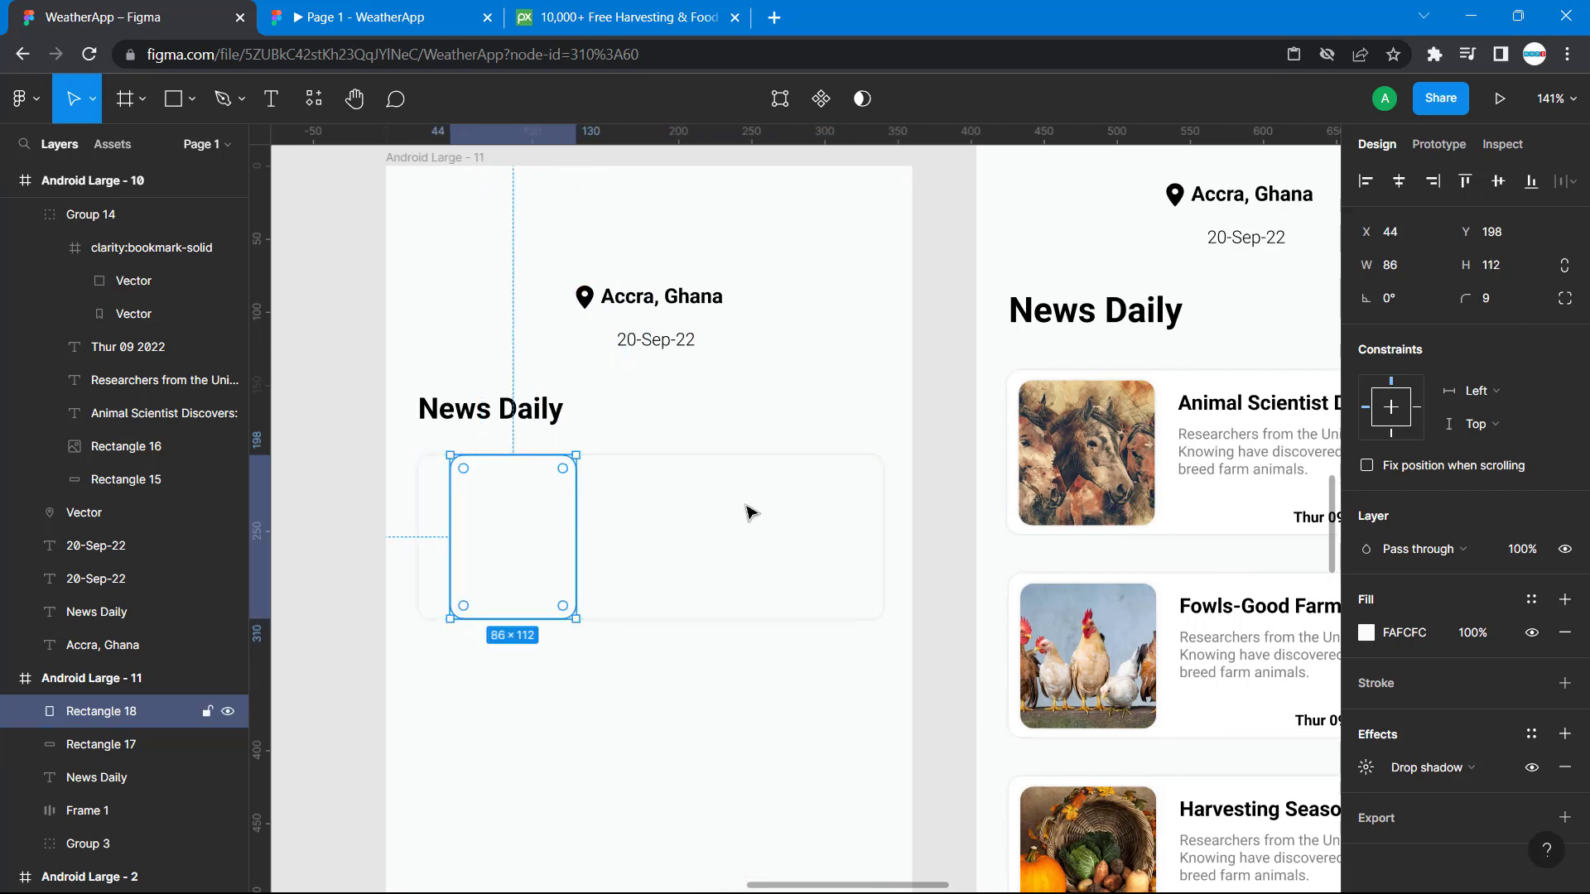
{"action": "left_click", "coordinate": [1365, 636]}
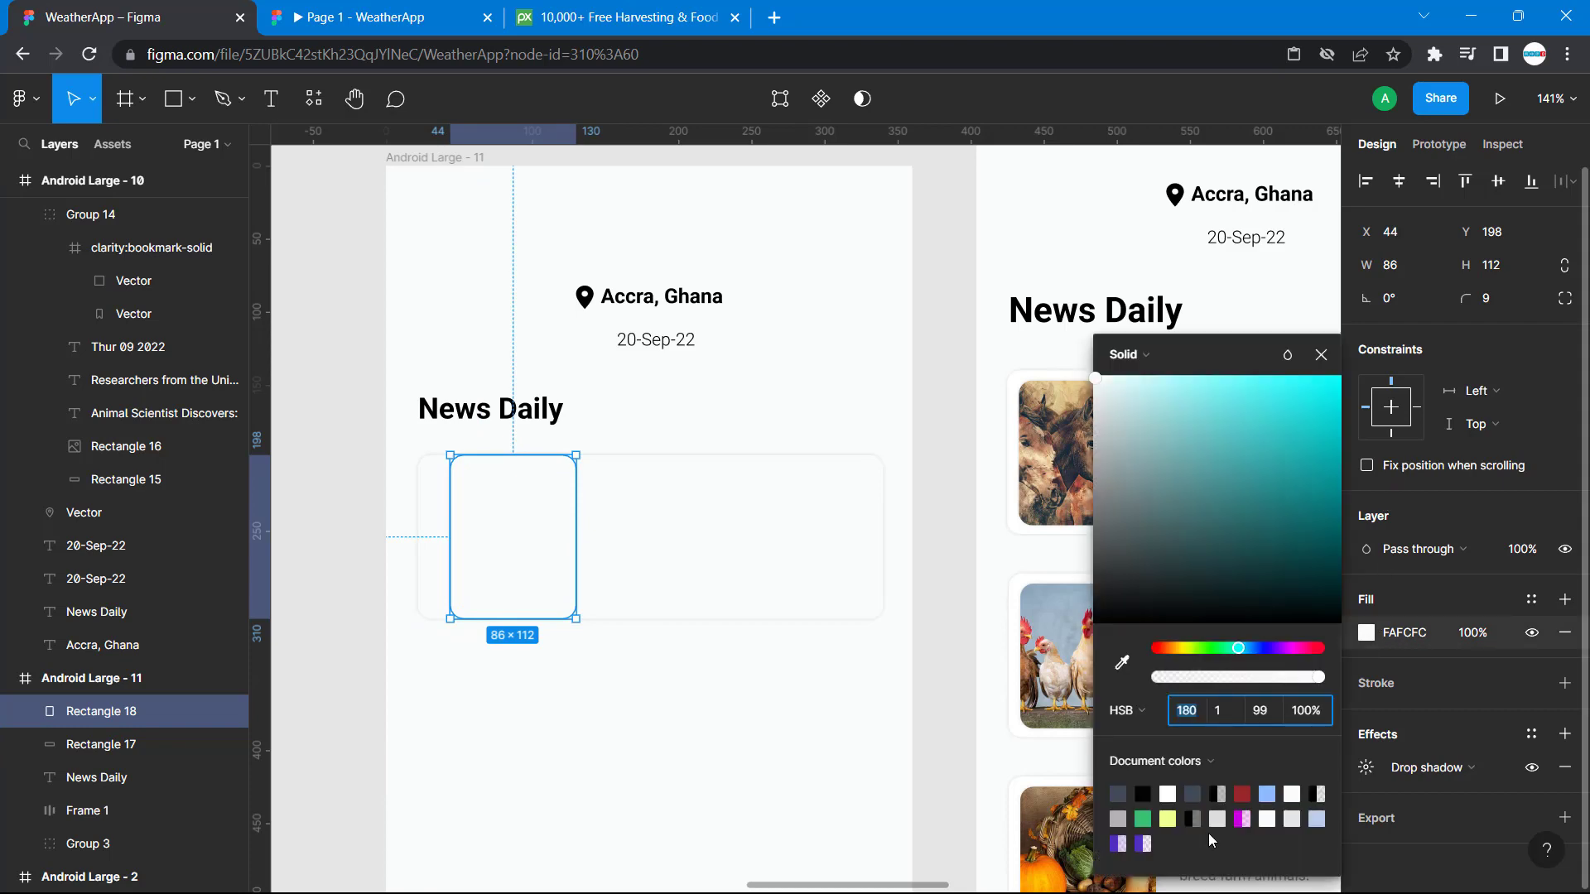
{"action": "left_click", "coordinate": [1244, 792]}
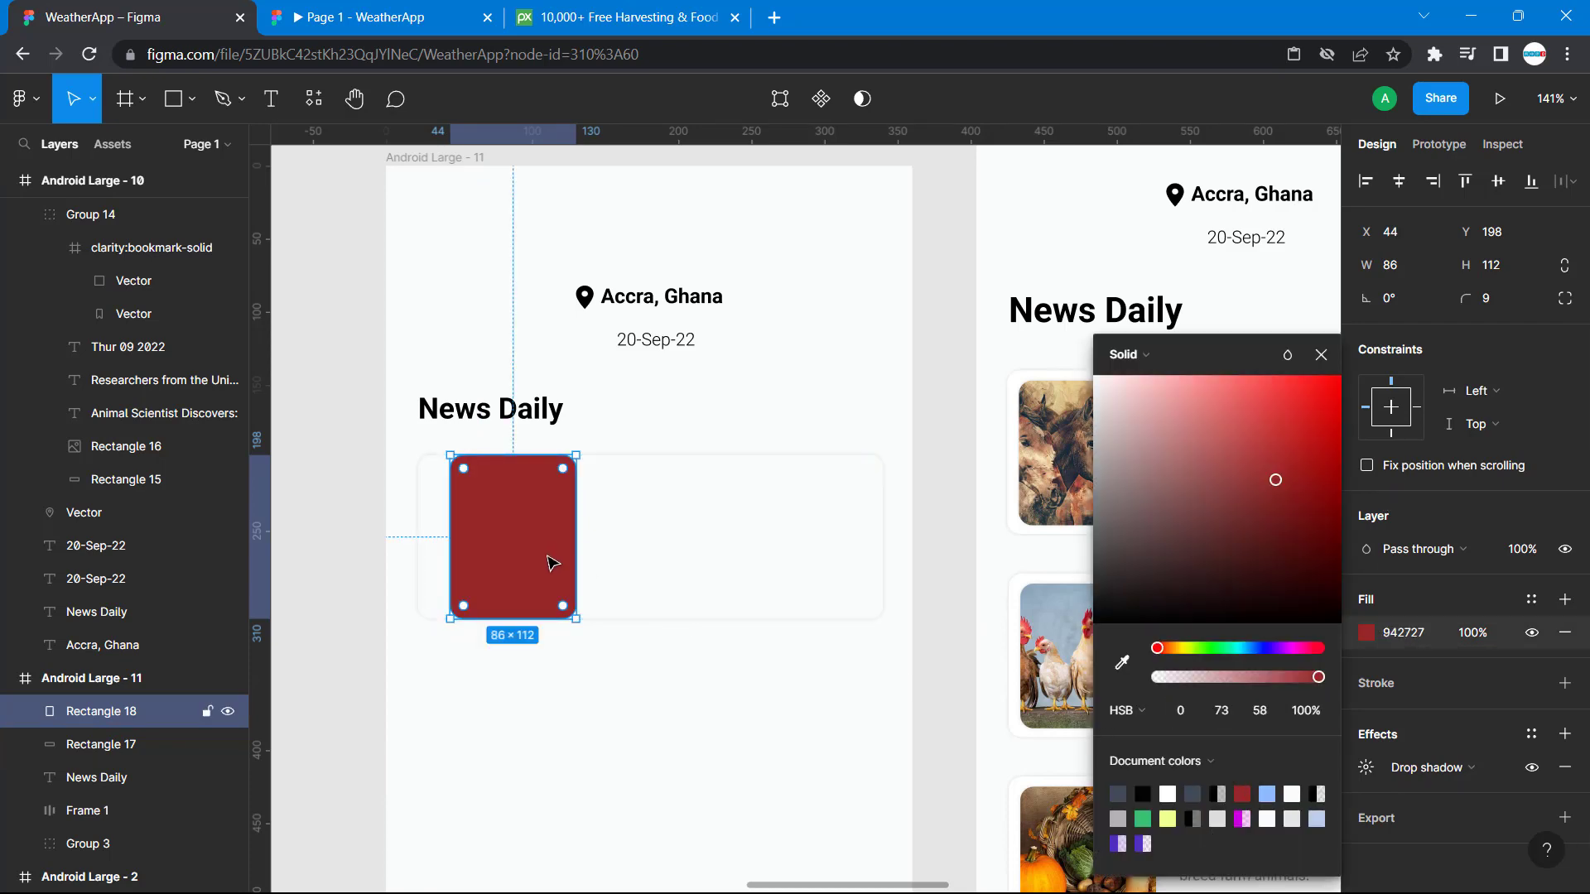
Look up the size of the reference card's horse image and resize the red rectangle to 93 wide by 99 high.
{"action": "left_click", "coordinate": [1067, 450]}
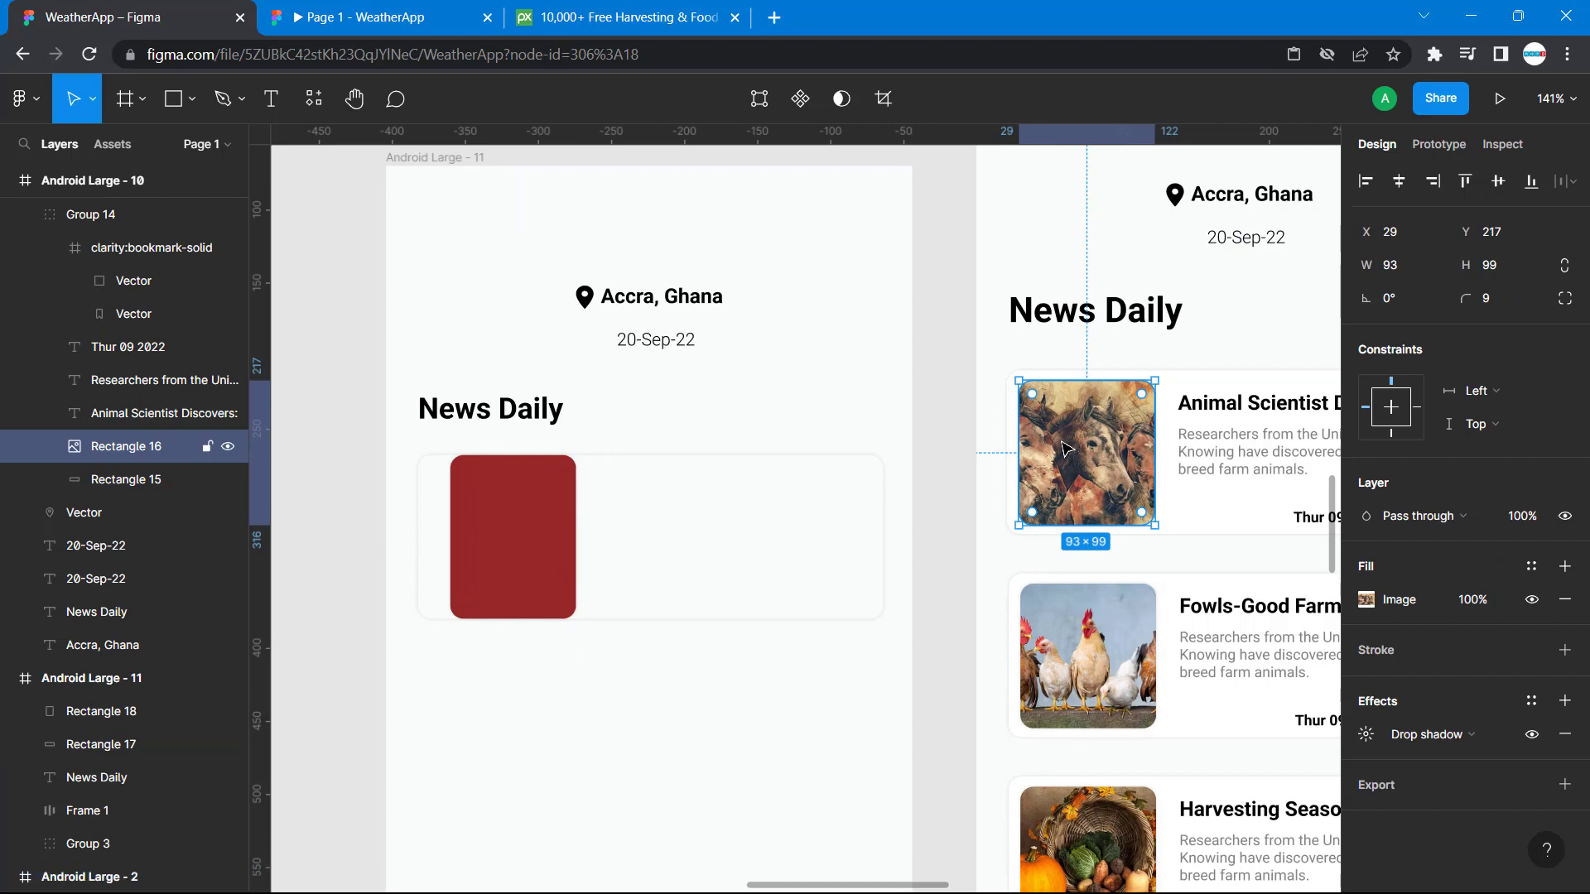
{"action": "left_click", "coordinate": [510, 505]}
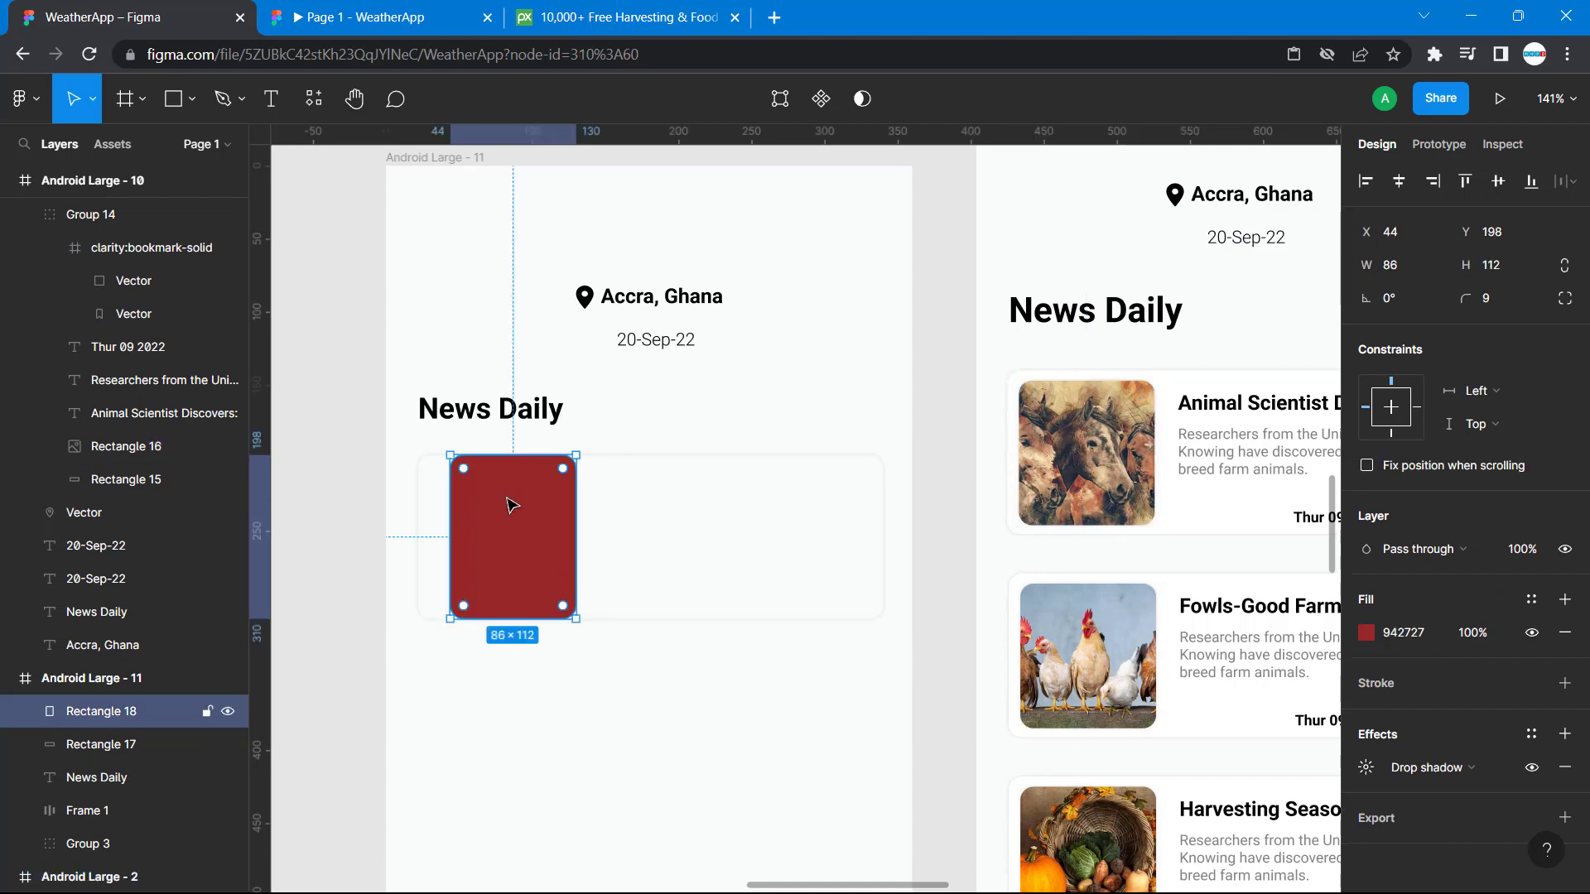
{"action": "left_click", "coordinate": [1404, 267]}
{"action": "type", "text": "93"}
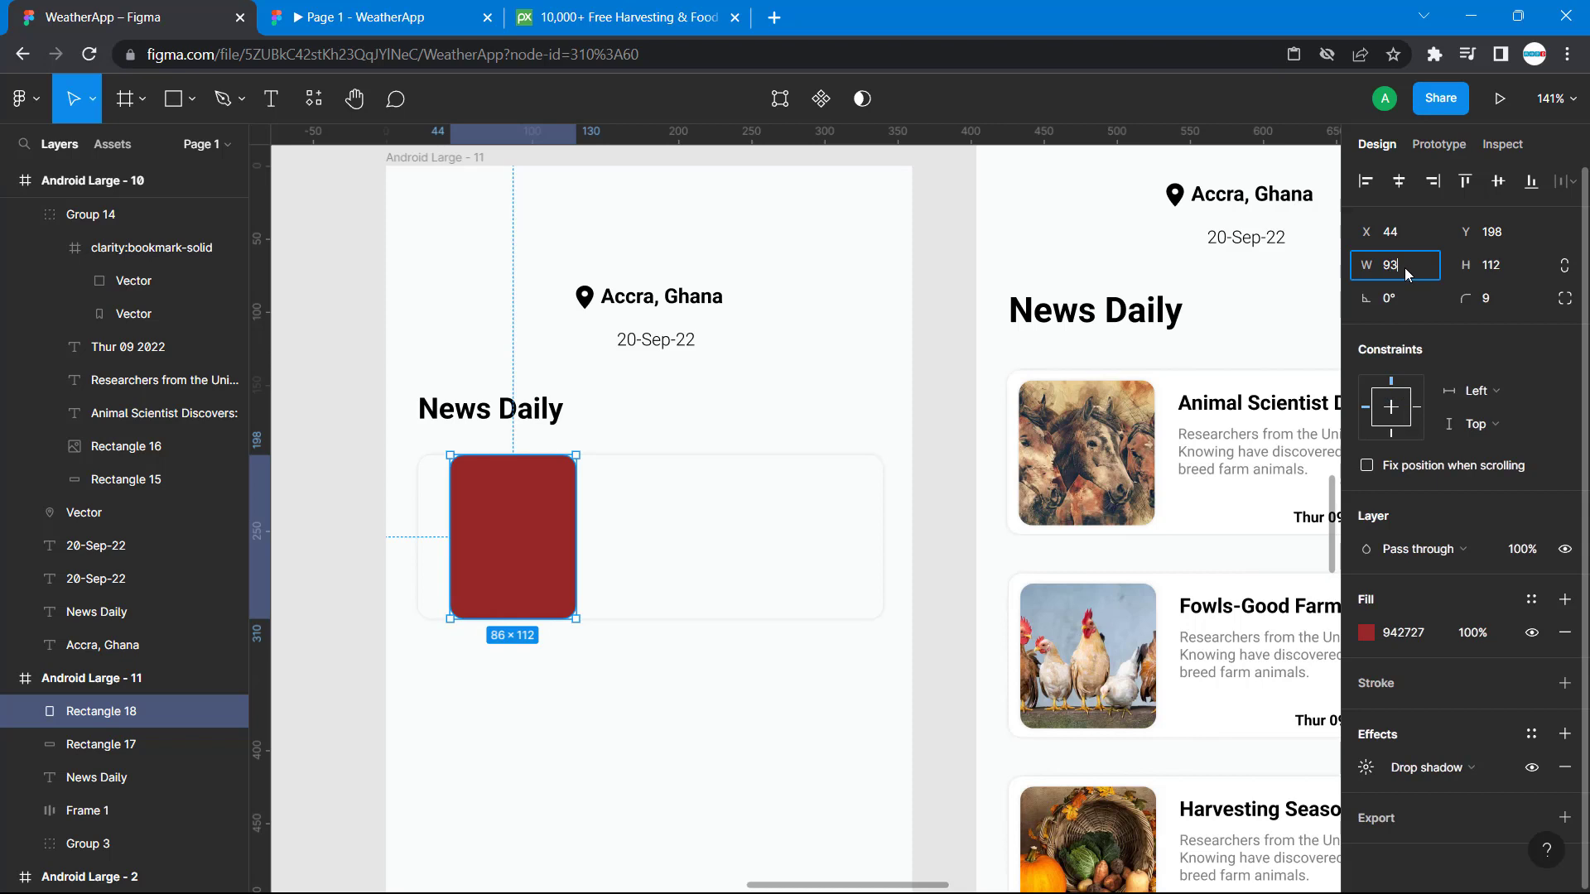
{"action": "key", "text": "Tab"}
{"action": "type", "text": "99"}
{"action": "key", "text": "Return"}
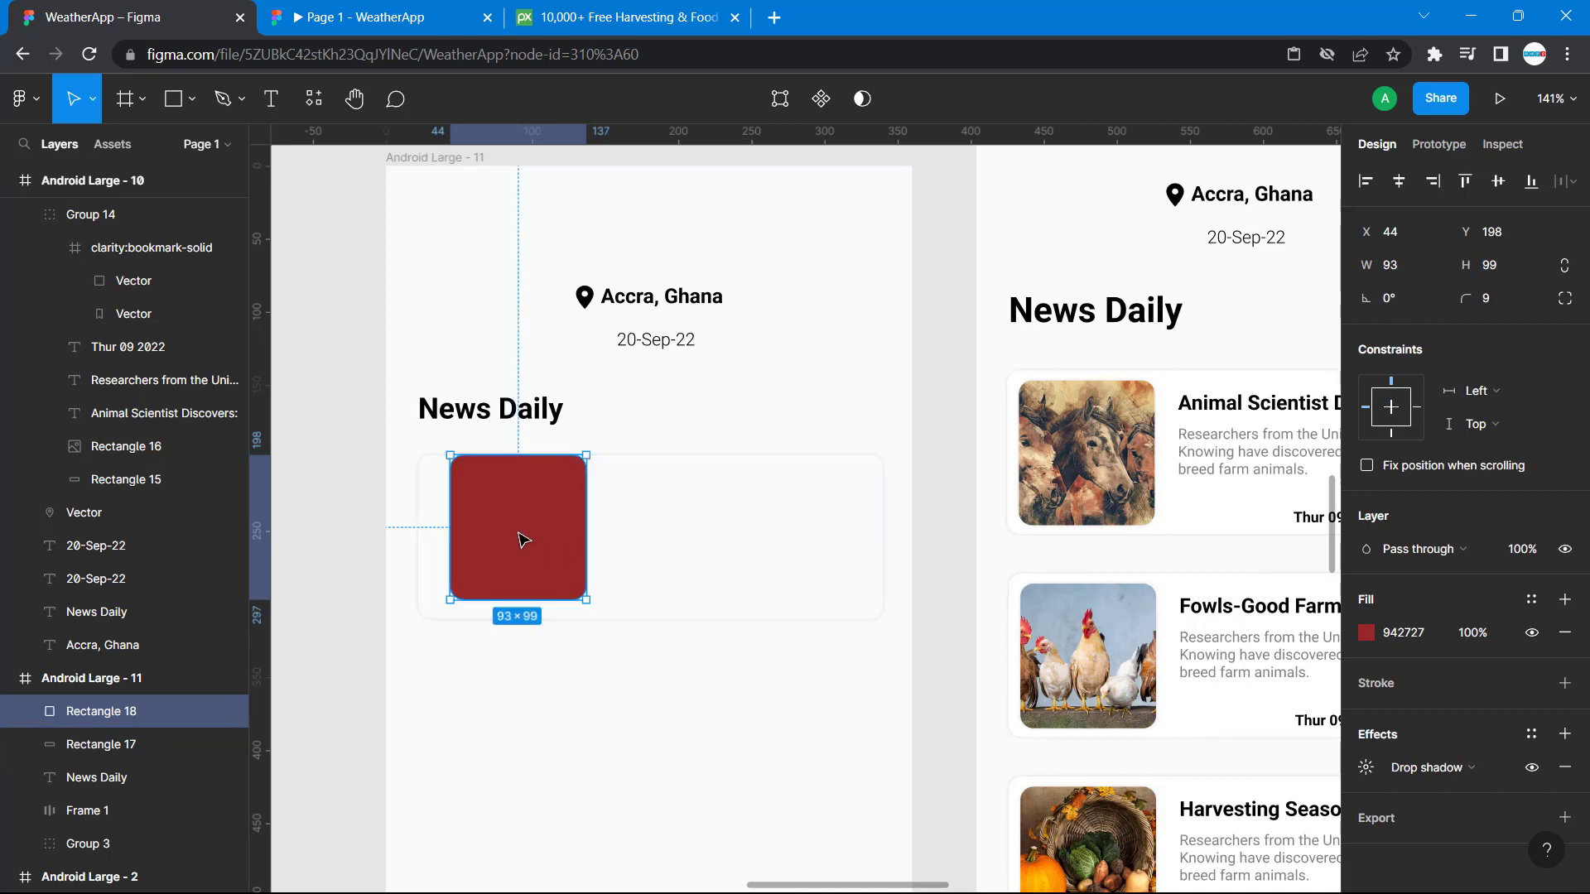
Move the red rectangle inside the card to X 29, Y 205.
{"action": "left_click_drag", "start_coordinate": [524, 540], "coordinate": [501, 546]}
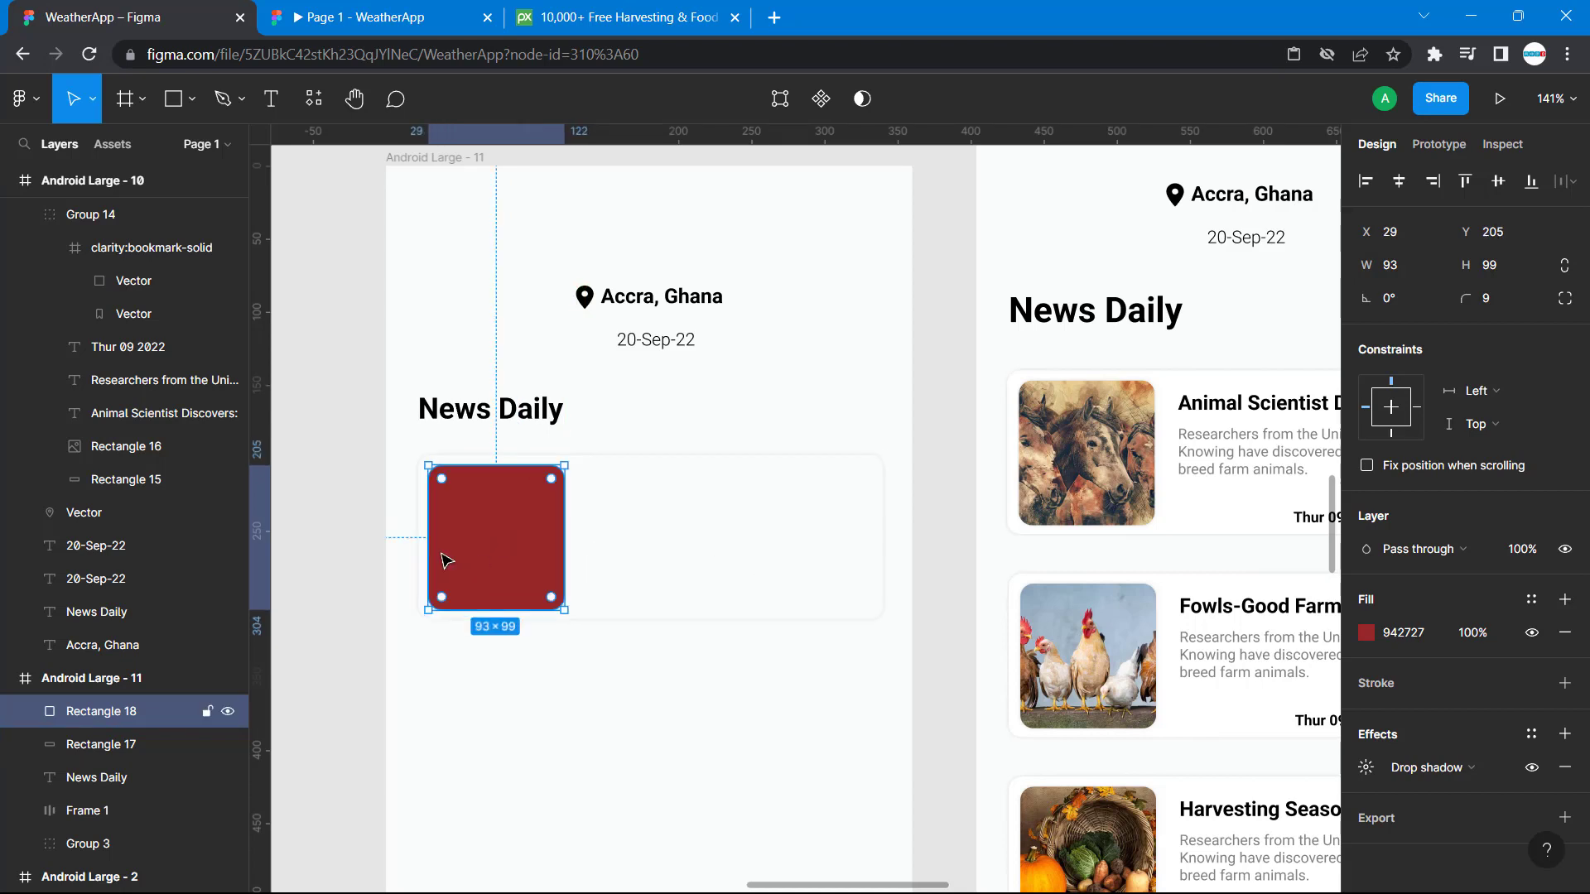
{"action": "left_click", "coordinate": [728, 582]}
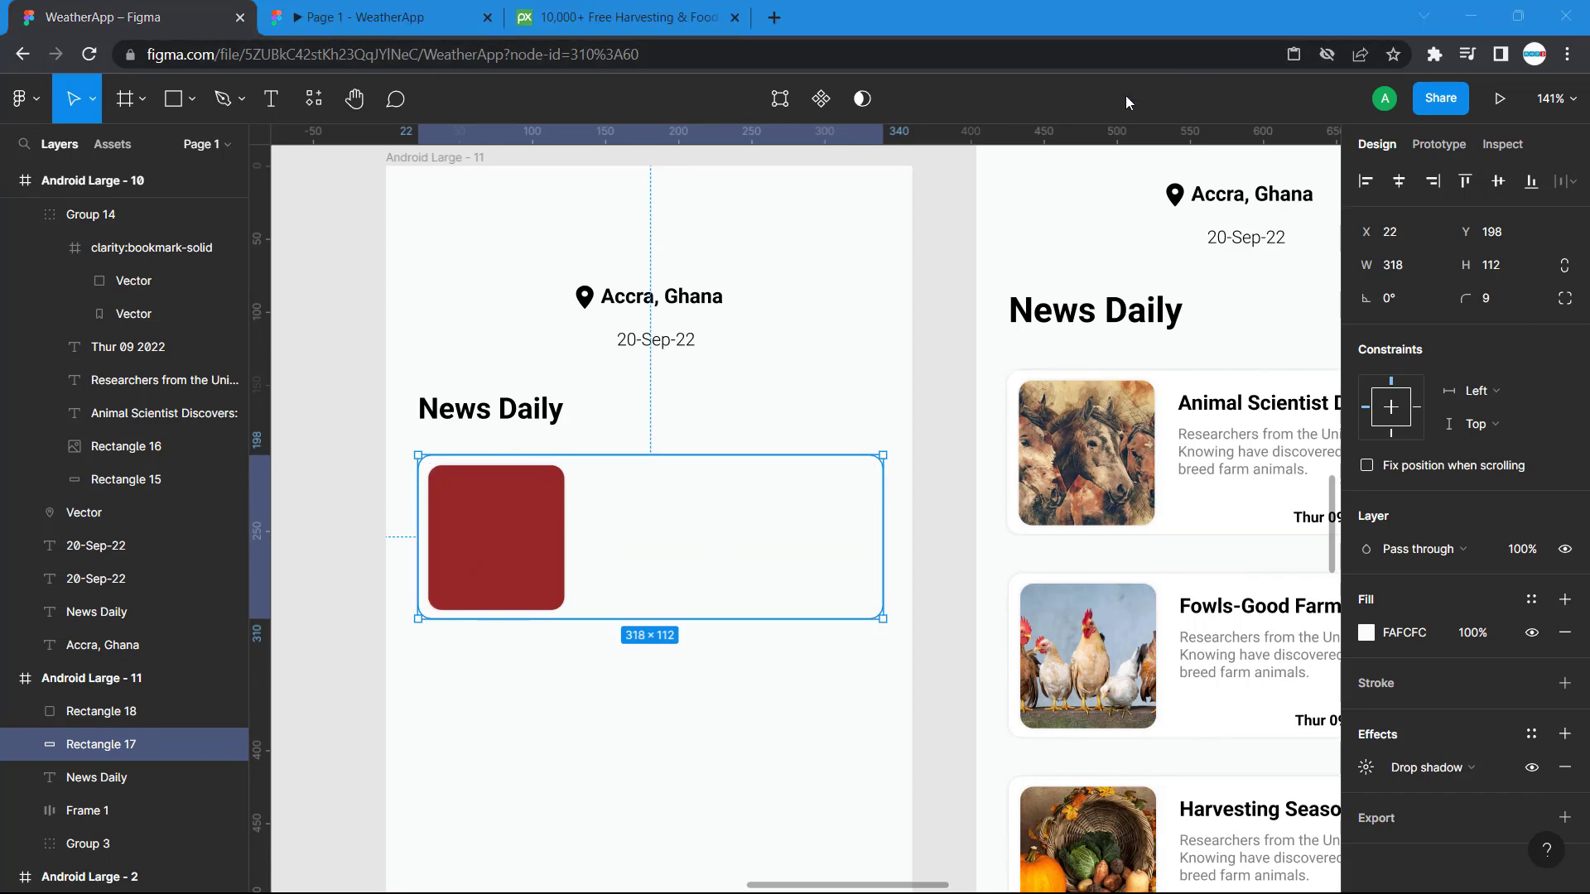
{"action": "left_click", "coordinate": [708, 698]}
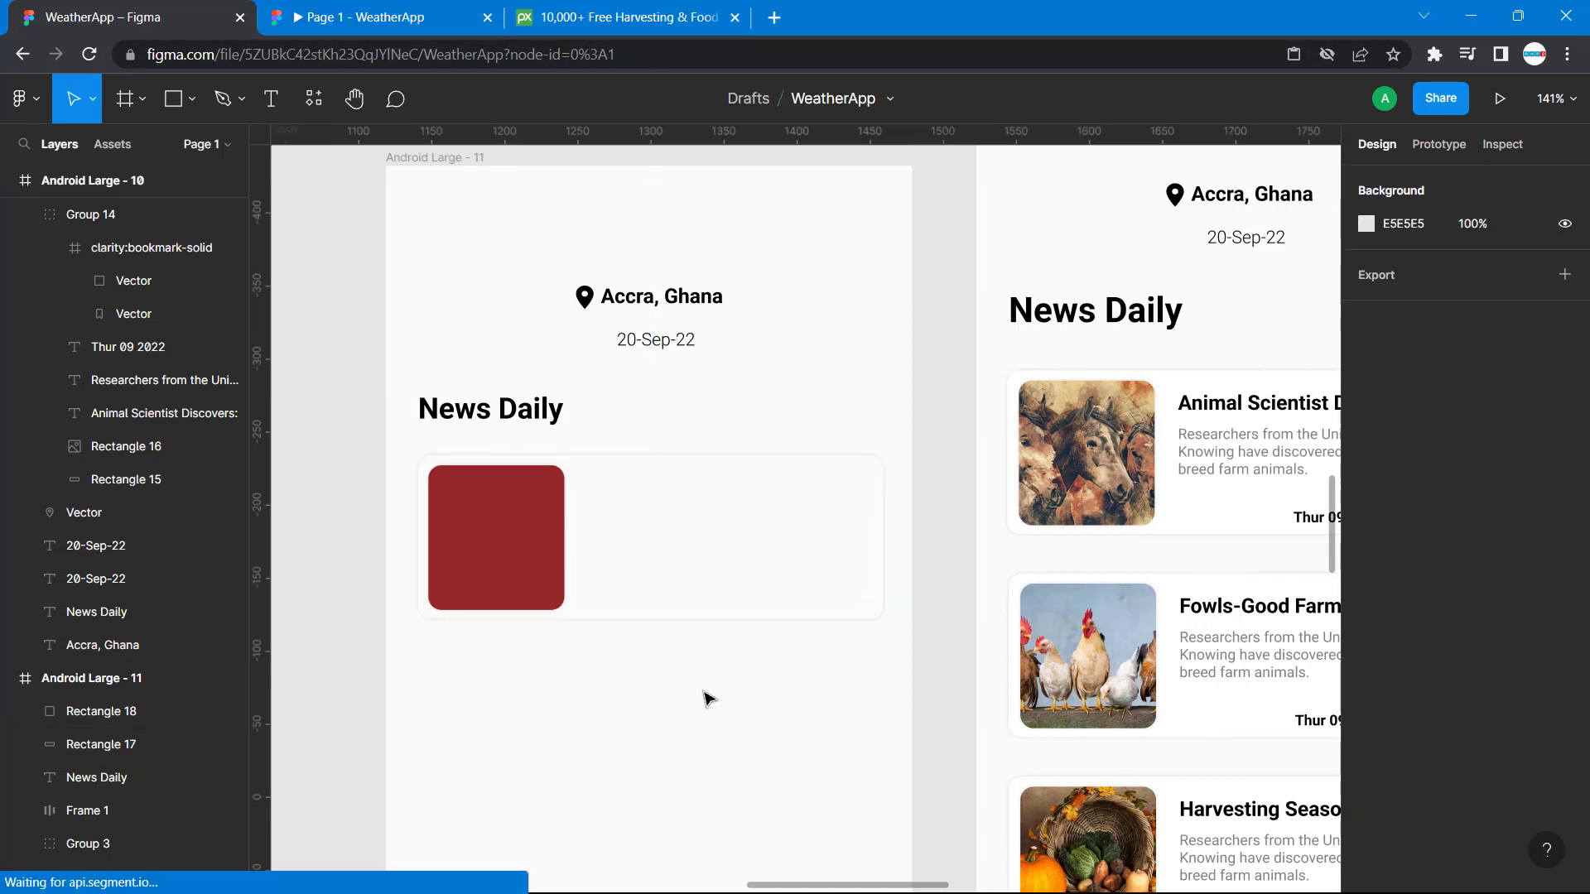
{"action": "left_click", "coordinate": [517, 530]}
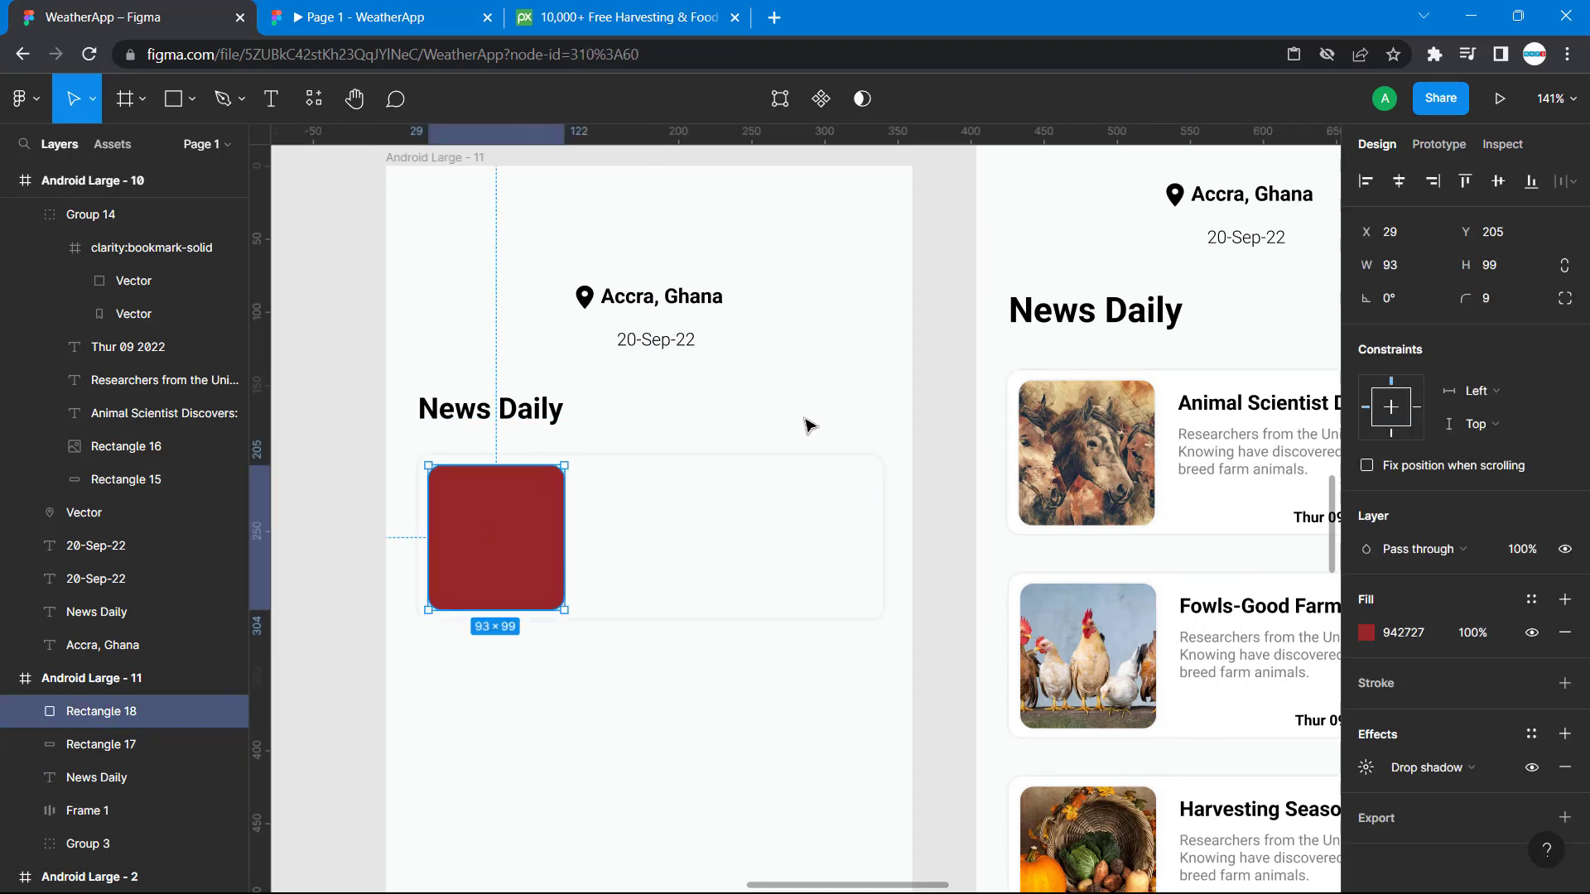
Duplicate the "News Daily" heading and place the copy at the card's upper edge, to the right of the red rectangle.
{"action": "left_click", "coordinate": [440, 414]}
{"action": "key", "text": "ctrl+v"}
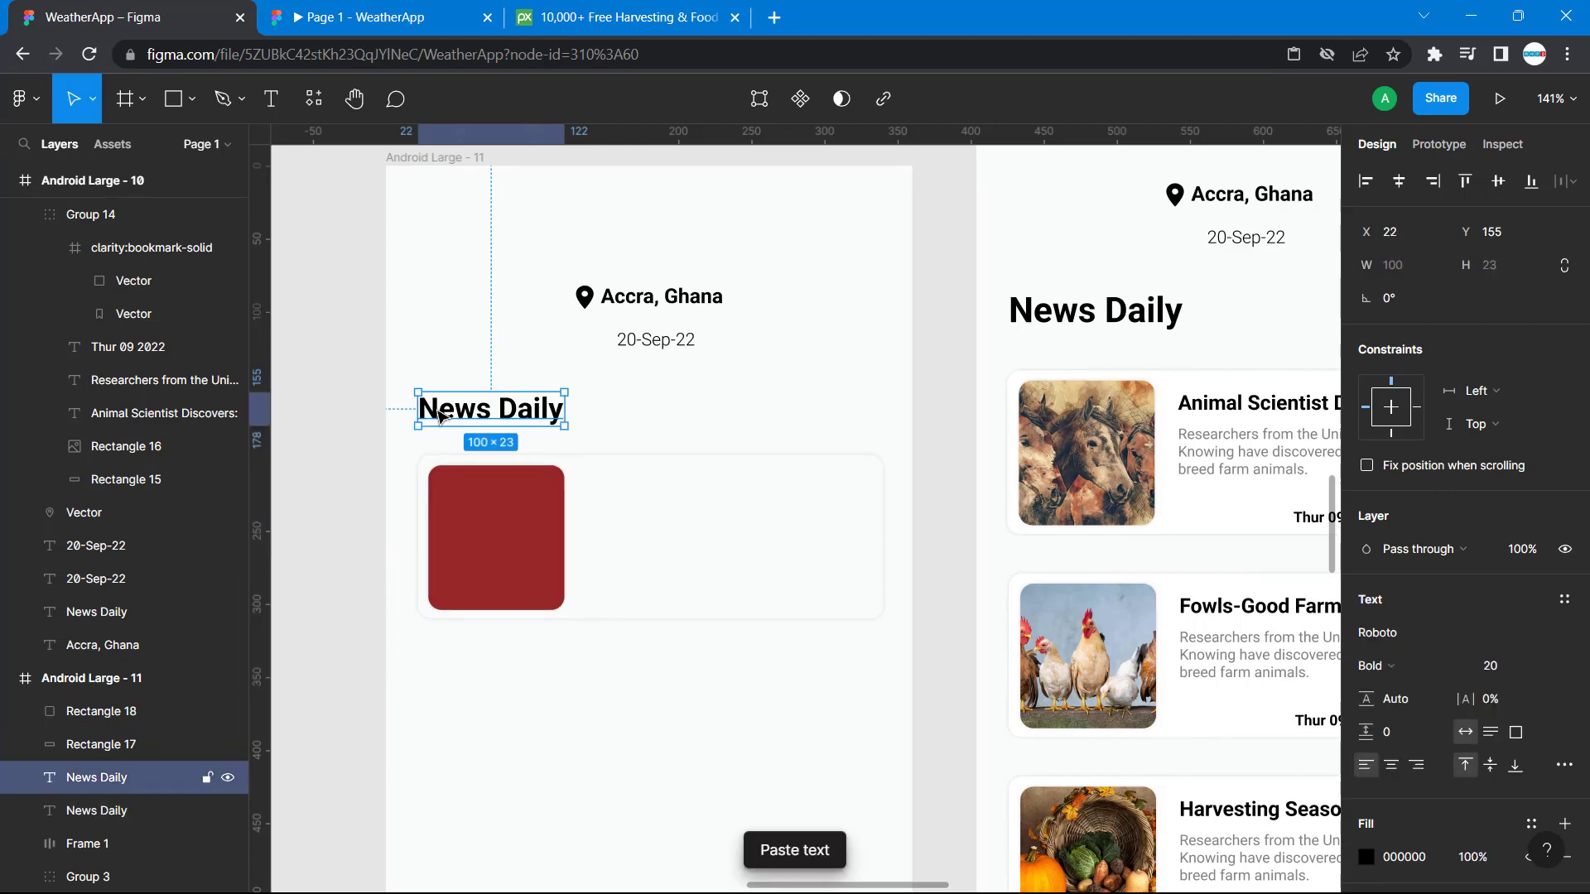
{"action": "left_click_drag", "start_coordinate": [440, 414], "coordinate": [613, 460]}
Send the card rectangle and the red rectangle to the back of the layer order.
{"action": "left_click_drag", "start_coordinate": [484, 450], "coordinate": [536, 579]}
{"action": "right_click", "coordinate": [532, 576]}
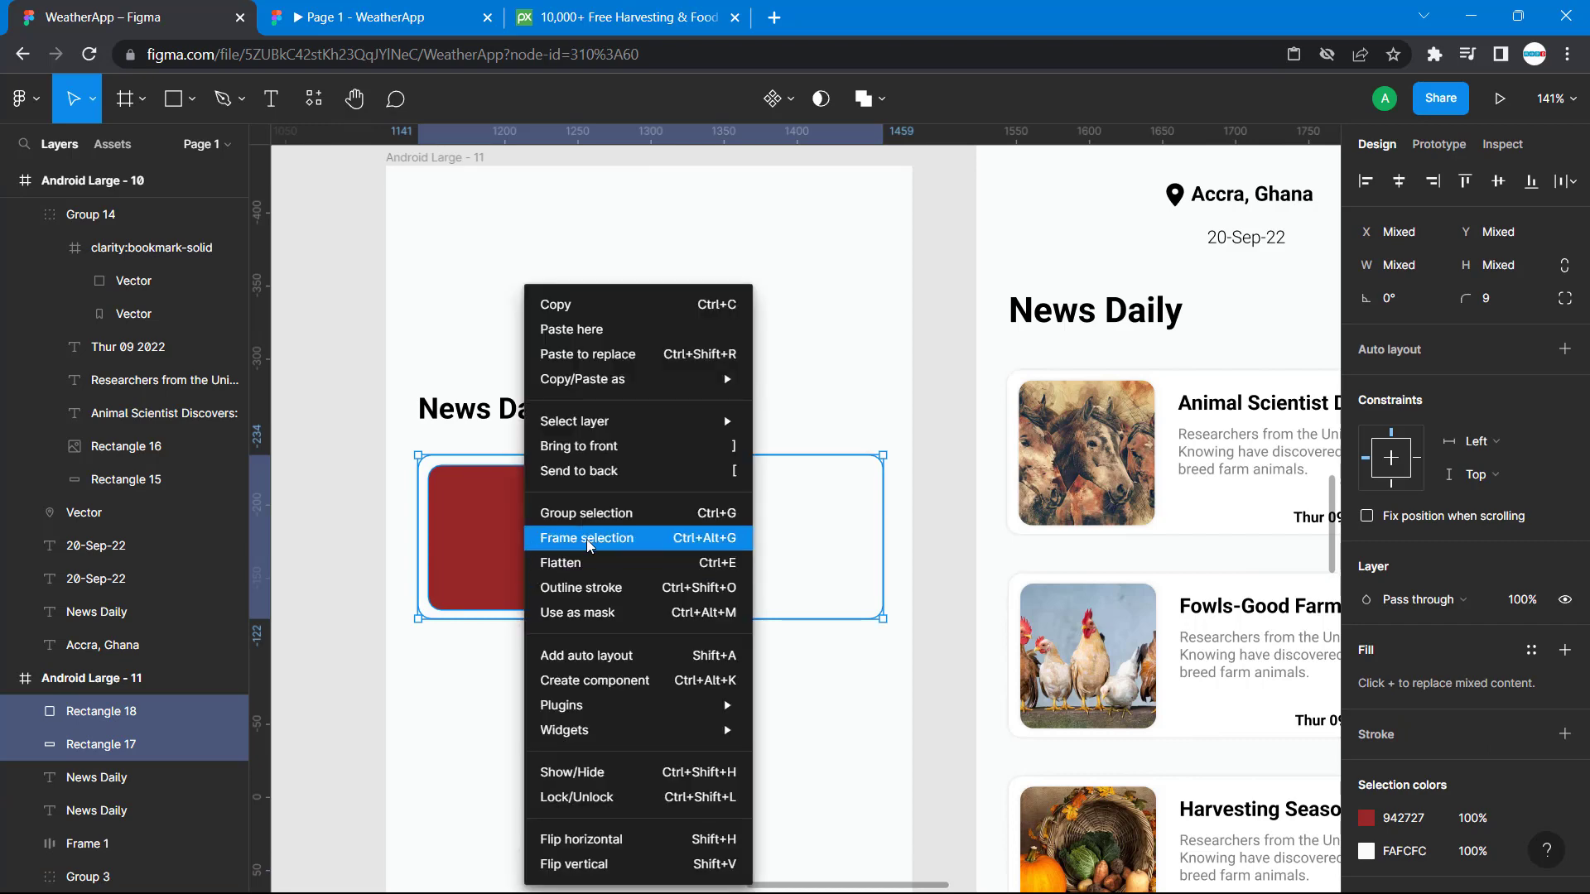
{"action": "left_click", "coordinate": [610, 471]}
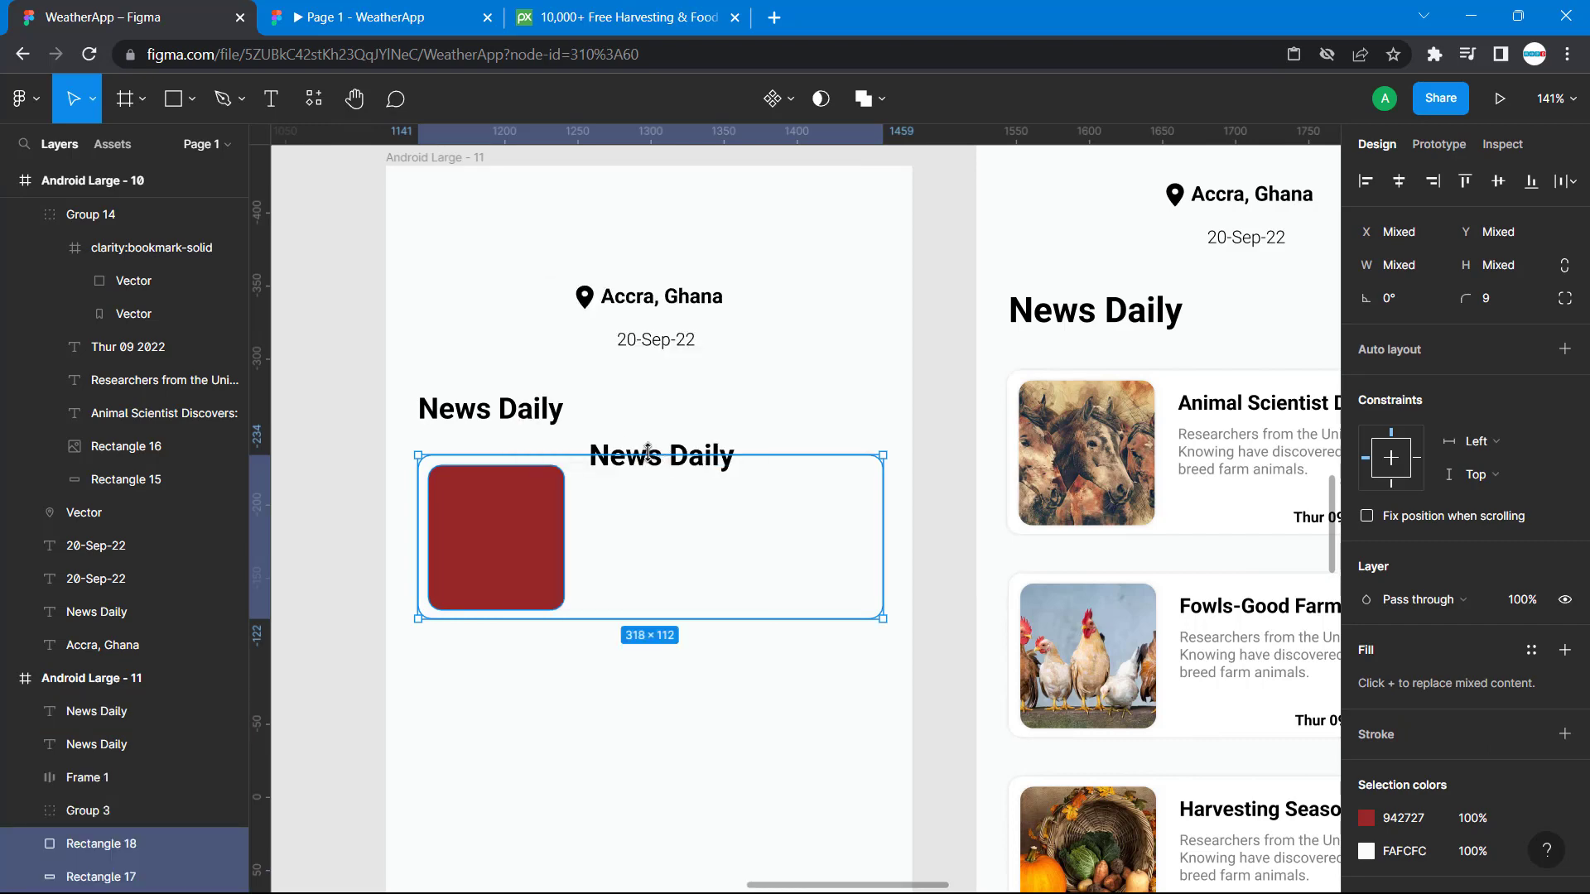
Move the heading copy to X 139, Y 205 and replace its text with the reference title "Animal Scientist Discovers:" at size 14.
{"action": "left_click", "coordinate": [679, 422]}
{"action": "left_click_drag", "start_coordinate": [637, 464], "coordinate": [634, 487]}
{"action": "double_click", "coordinate": [633, 484]}
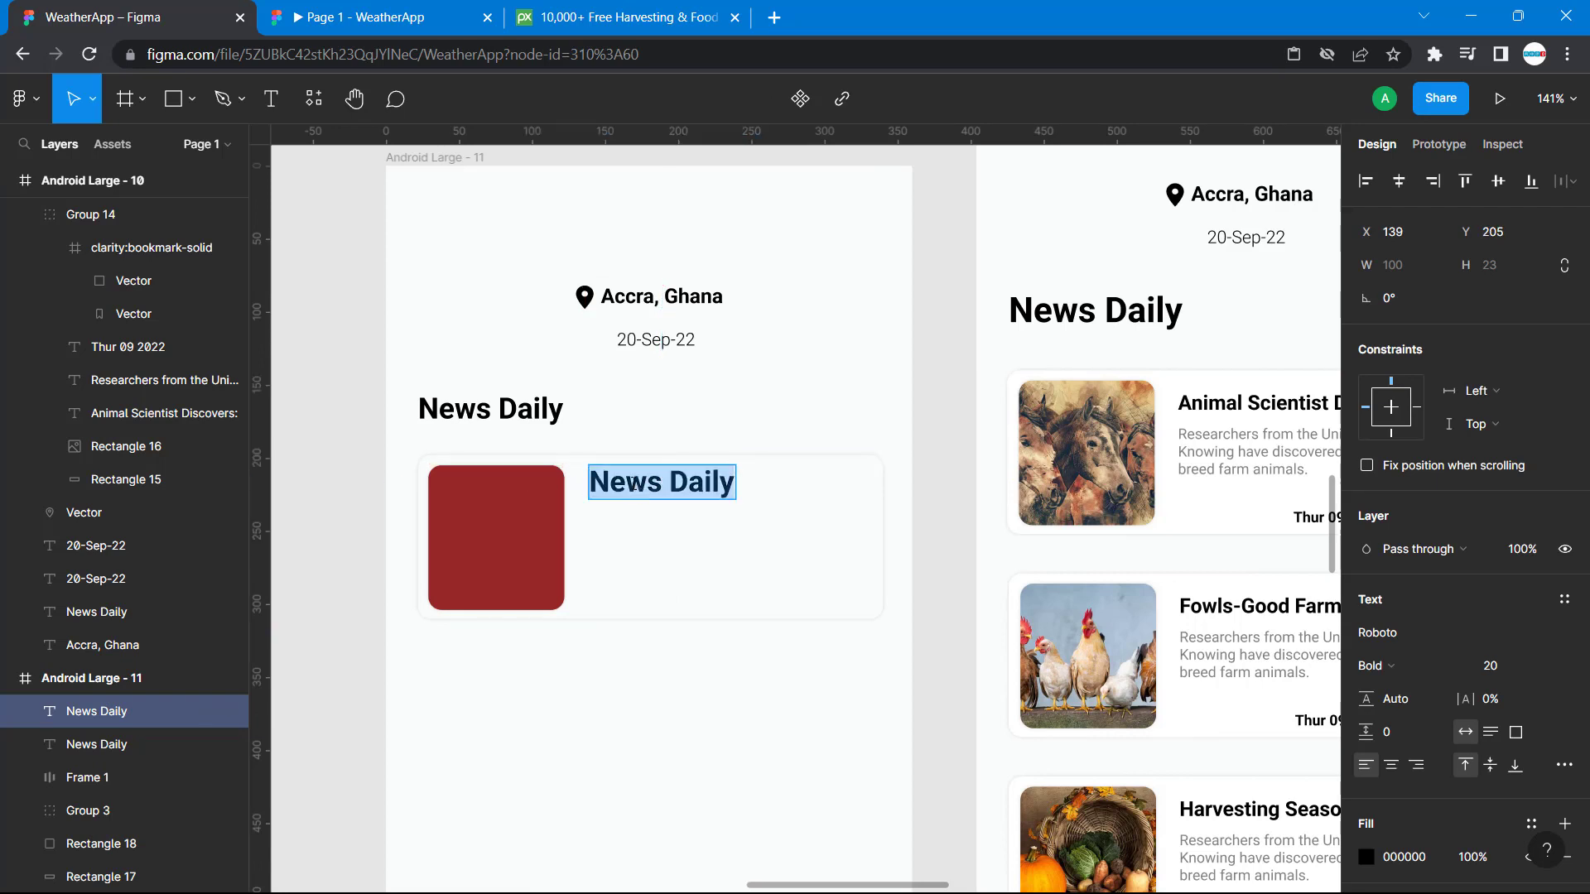
{"action": "double_click", "coordinate": [1280, 409]}
{"action": "key", "text": "ctrl+c"}
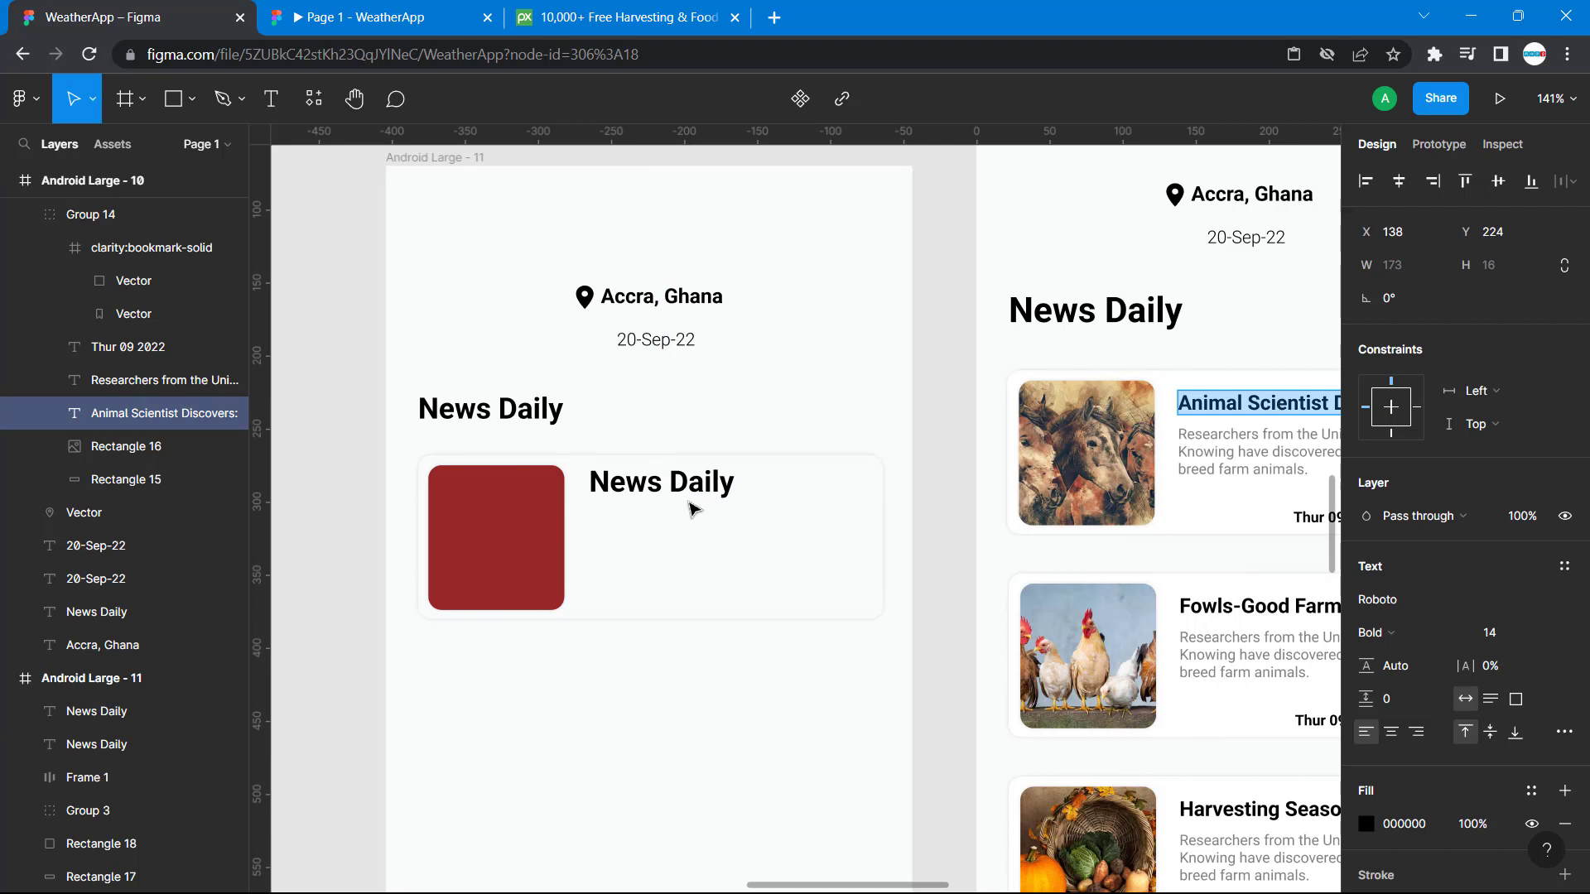
{"action": "double_click", "coordinate": [661, 480]}
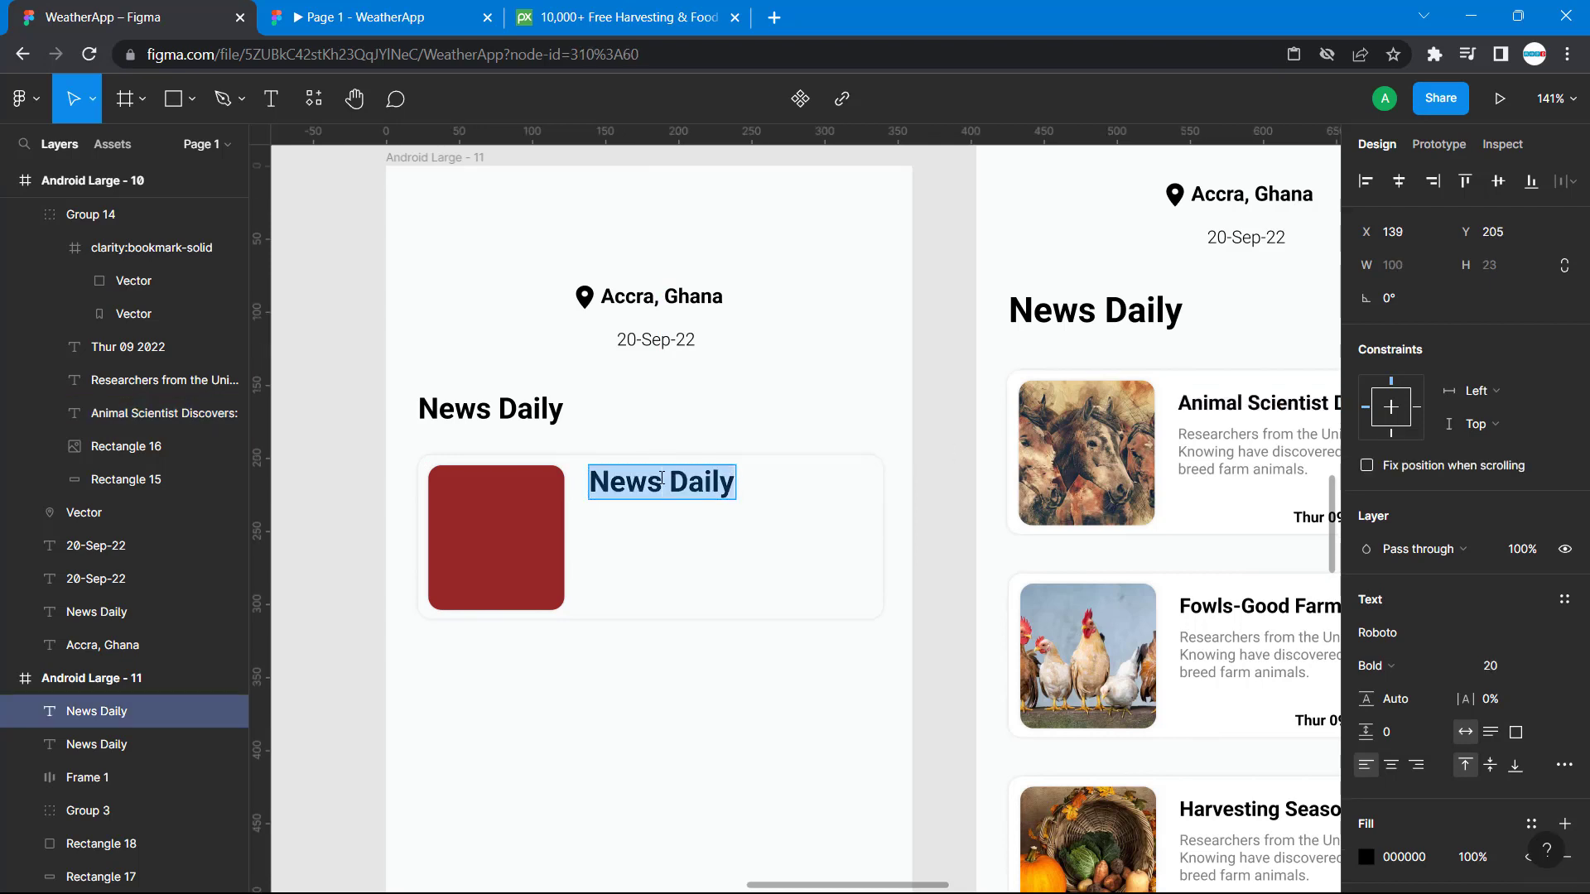
{"action": "key", "text": "ctrl+v"}
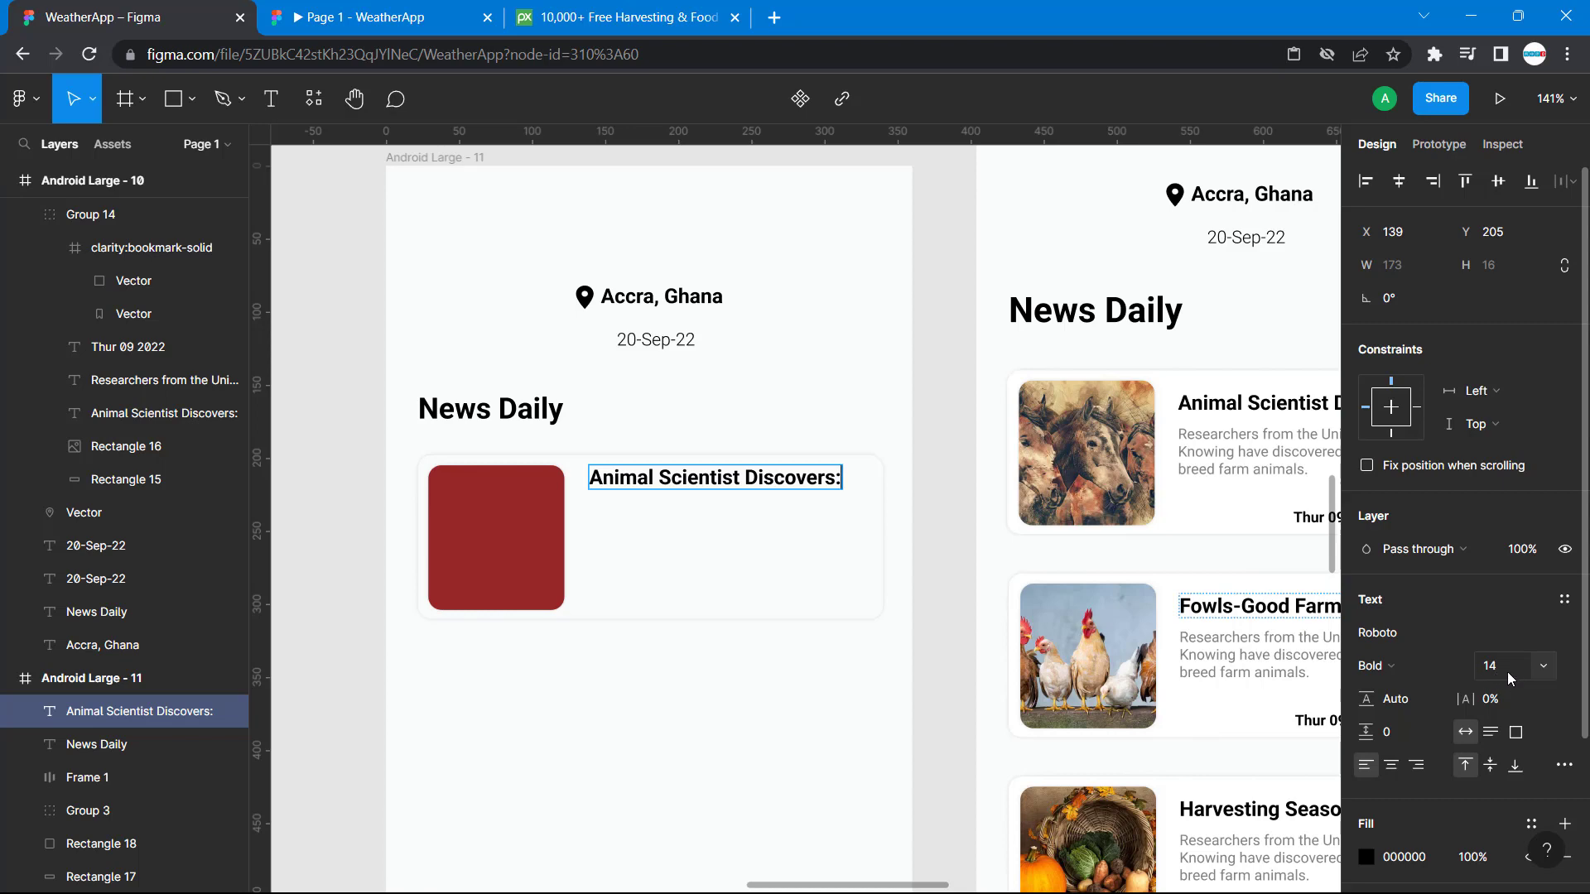
{"action": "scroll", "coordinate": [914, 478], "scroll_direction": "right", "scroll_amount": 2}
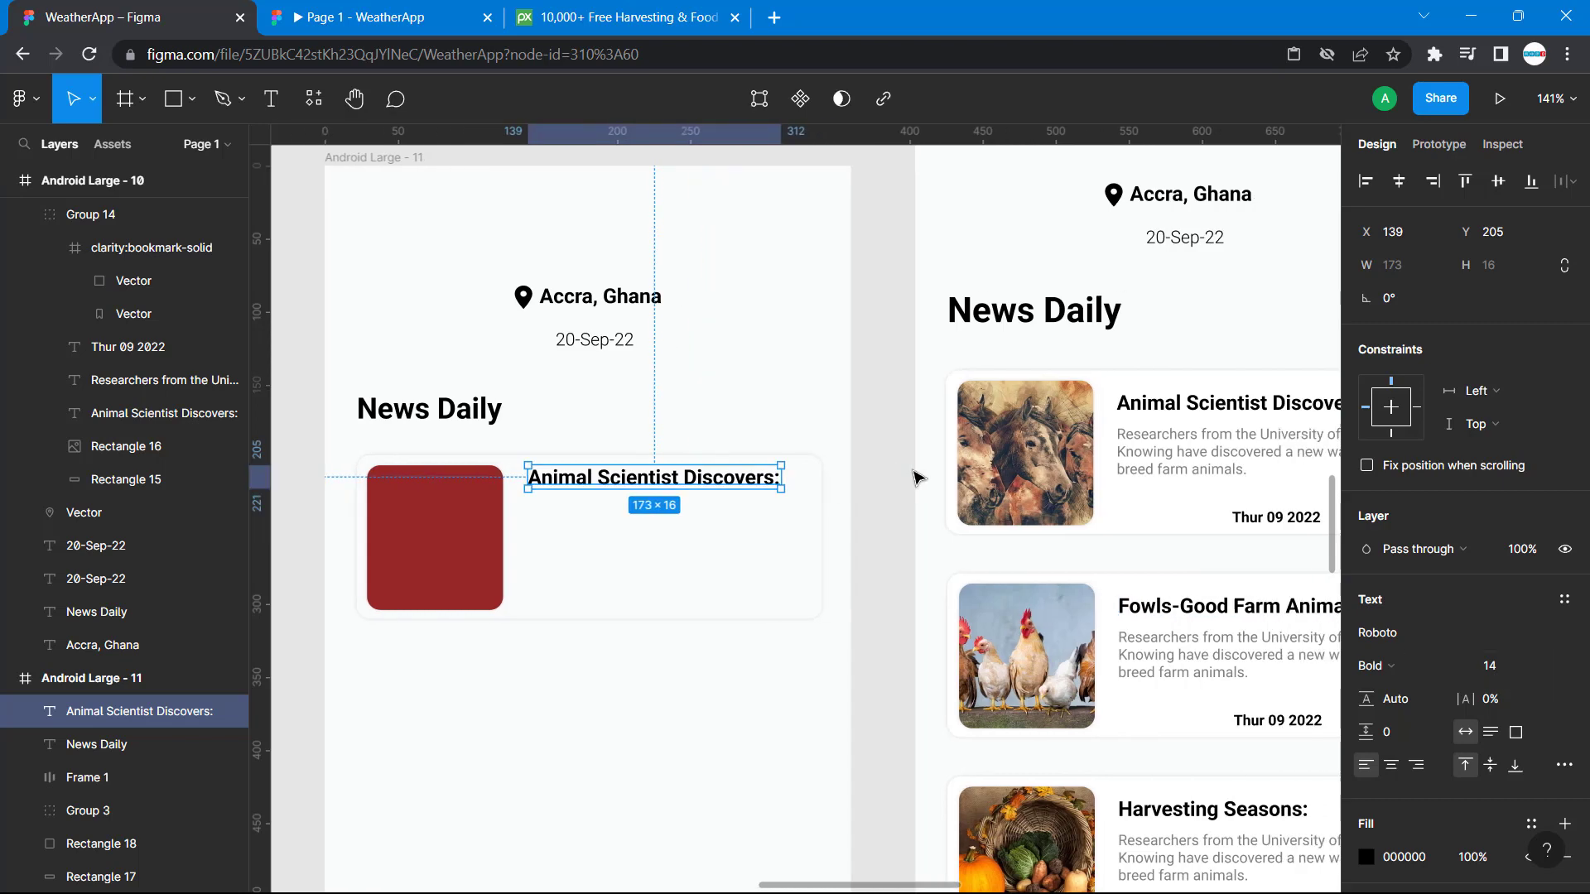
Move the "Animal Scientist Discovers:" title in the new card to X 138, Y 212, matching the reference card's spacing.
{"action": "left_click", "coordinate": [1108, 406]}
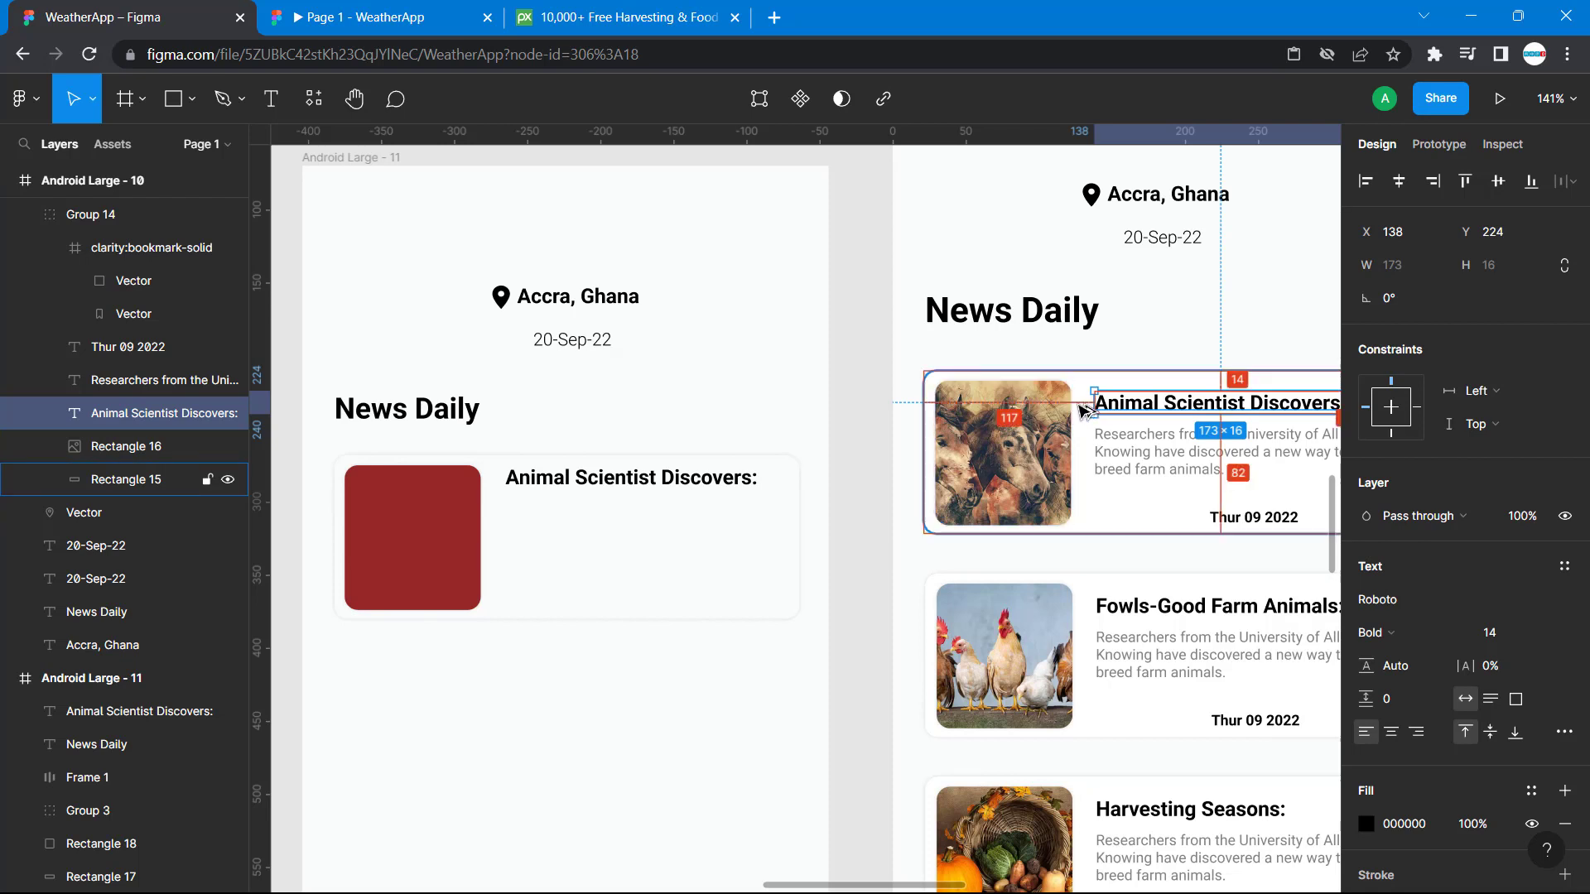
{"action": "left_click_drag", "start_coordinate": [607, 479], "coordinate": [582, 497]}
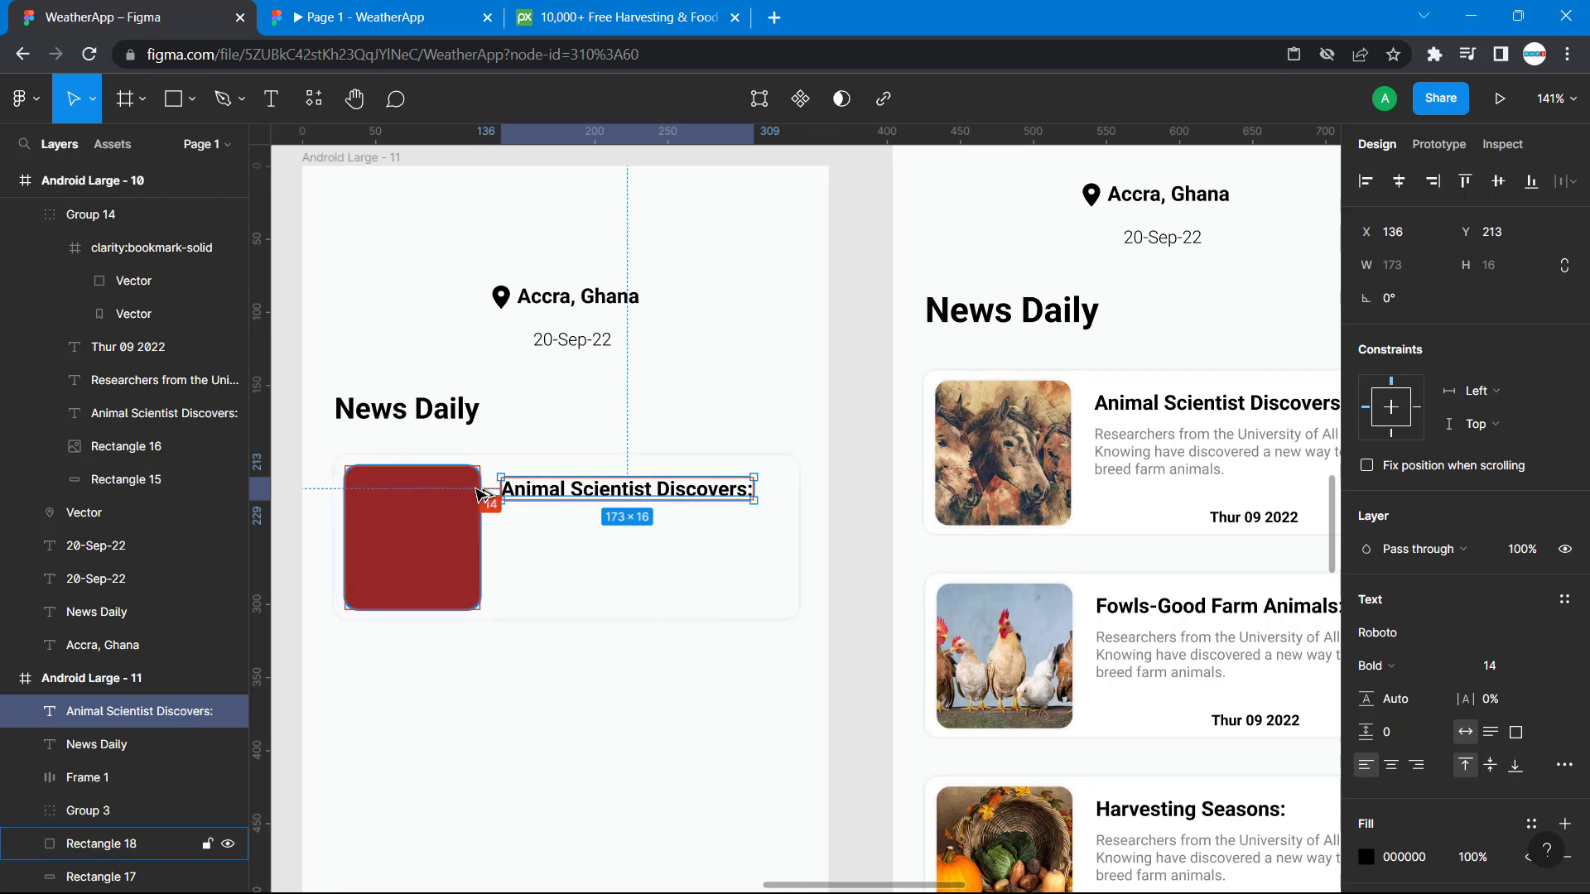
{"action": "key", "text": "Right"}
{"action": "key", "text": "Right"}
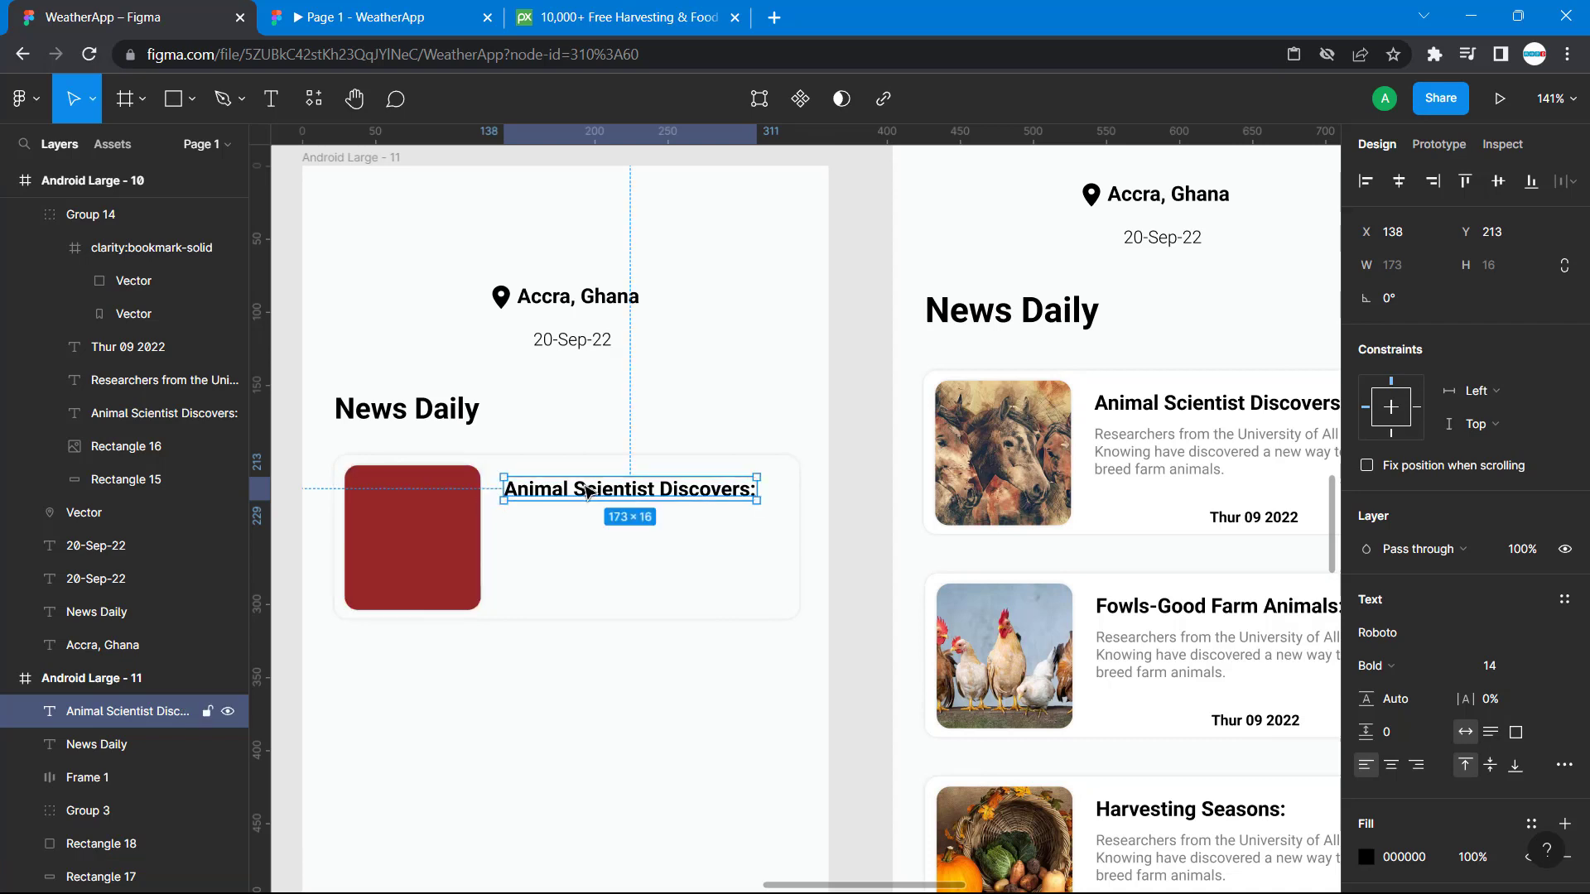
{"action": "double_click", "coordinate": [1157, 406]}
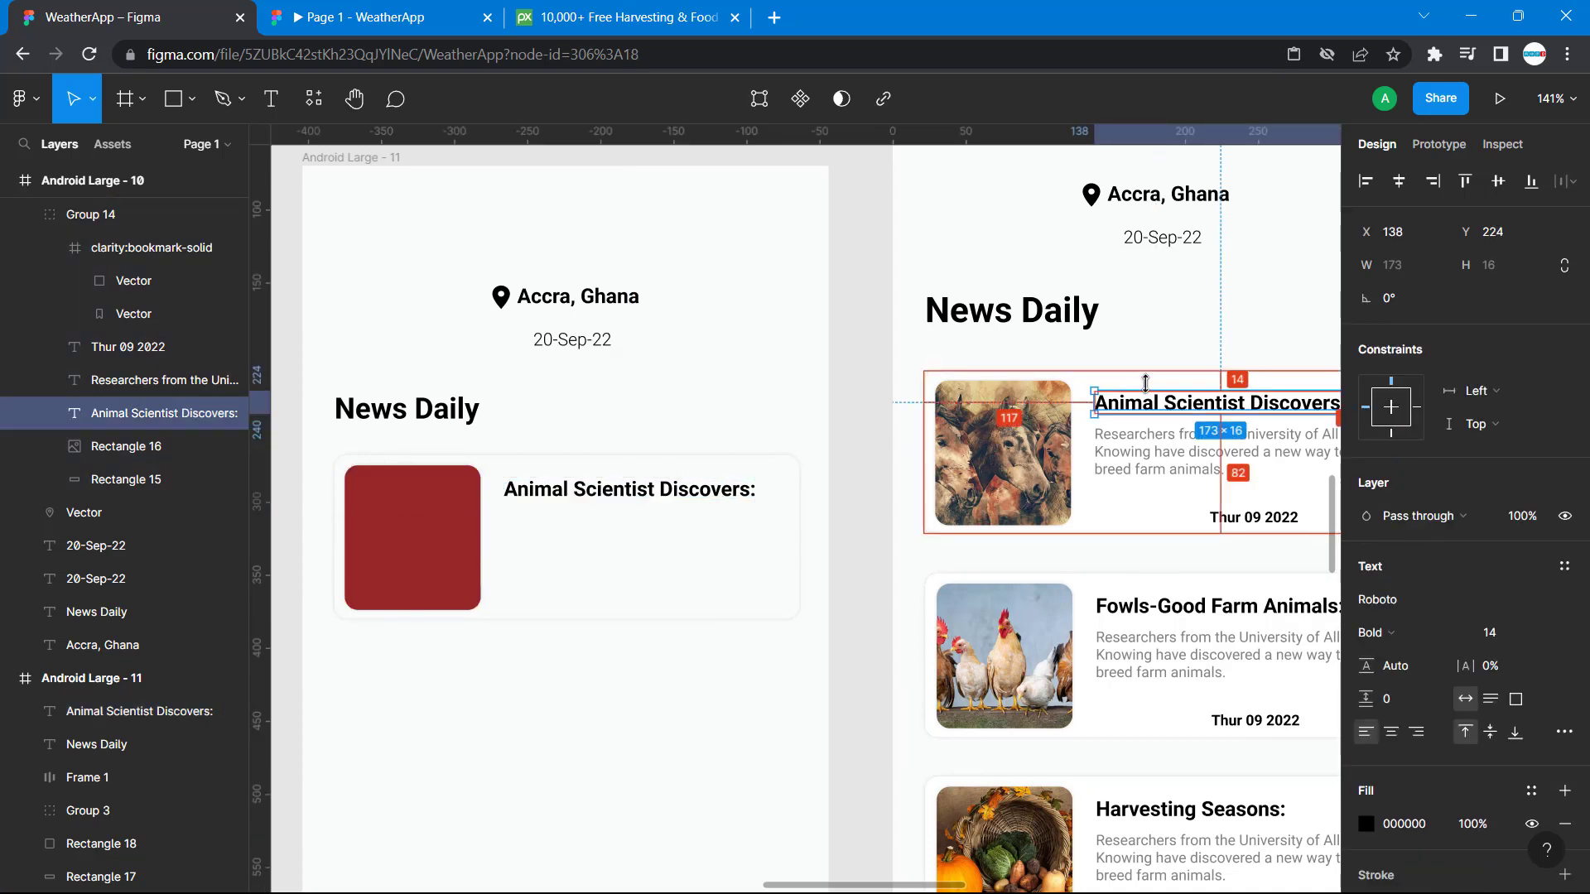
{"action": "left_click", "coordinate": [702, 490]}
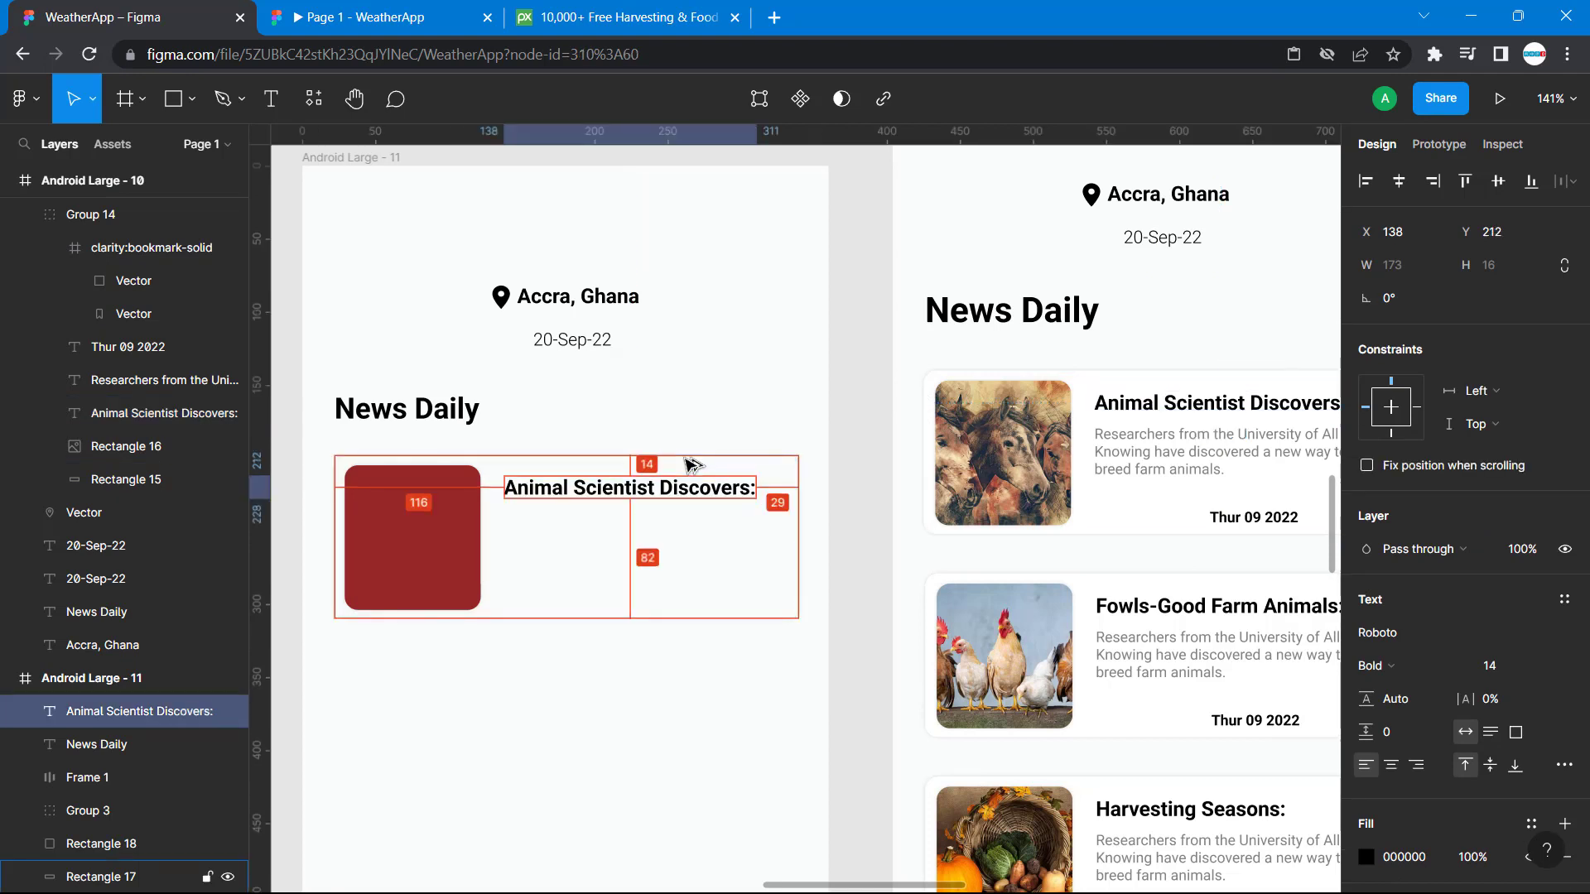
{"action": "left_click", "coordinate": [750, 447]}
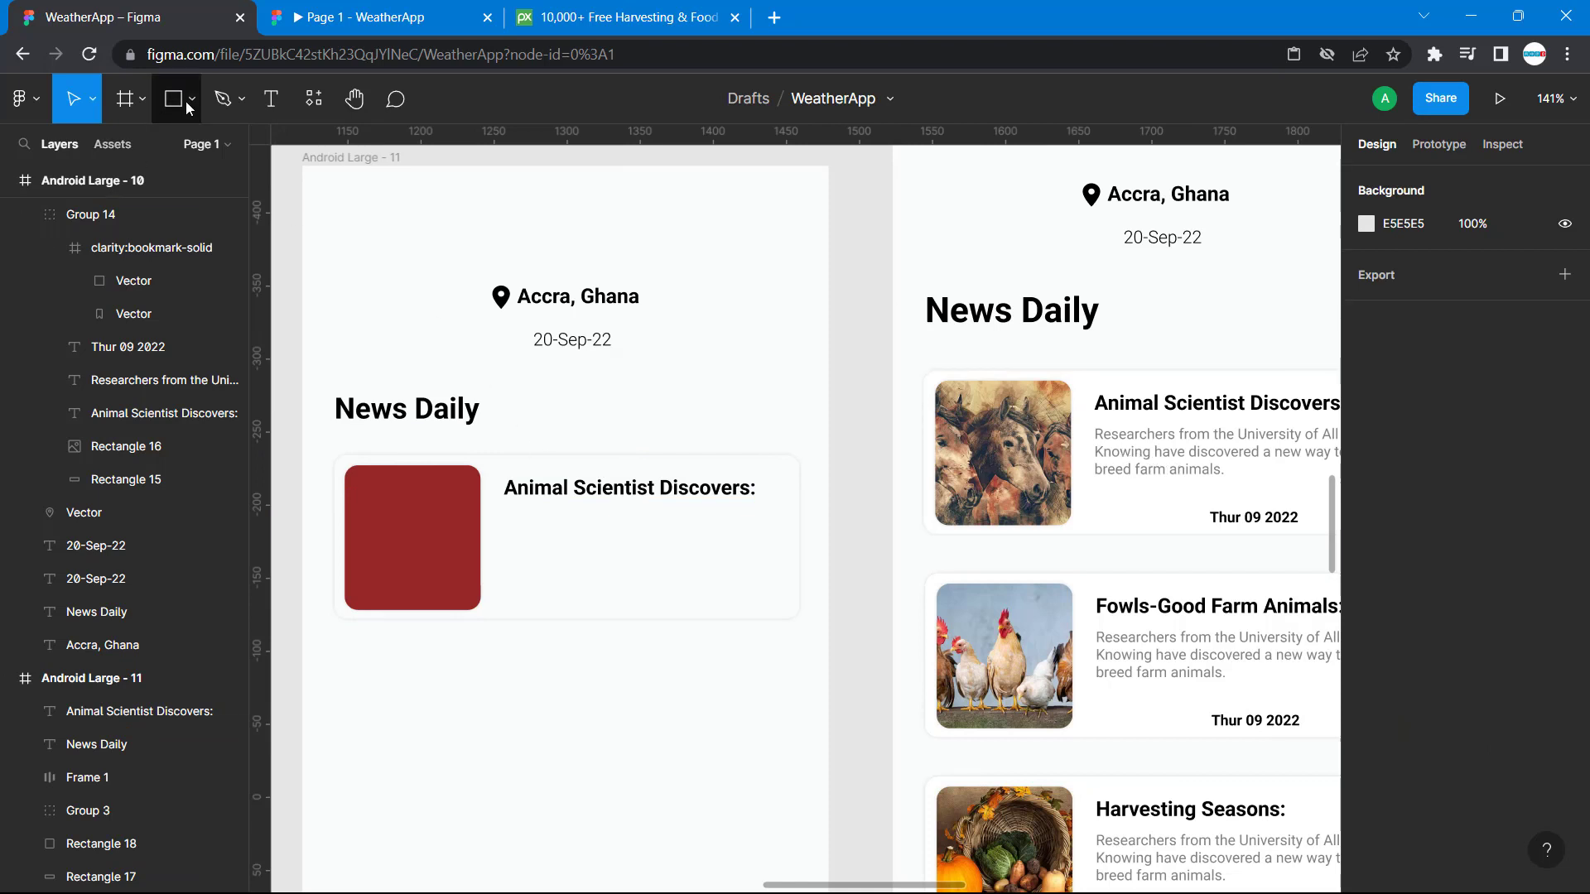
Add a text layer below the card title at X 154, Y 241 and fill it with the first reference card's description.
{"action": "left_click", "coordinate": [271, 99]}
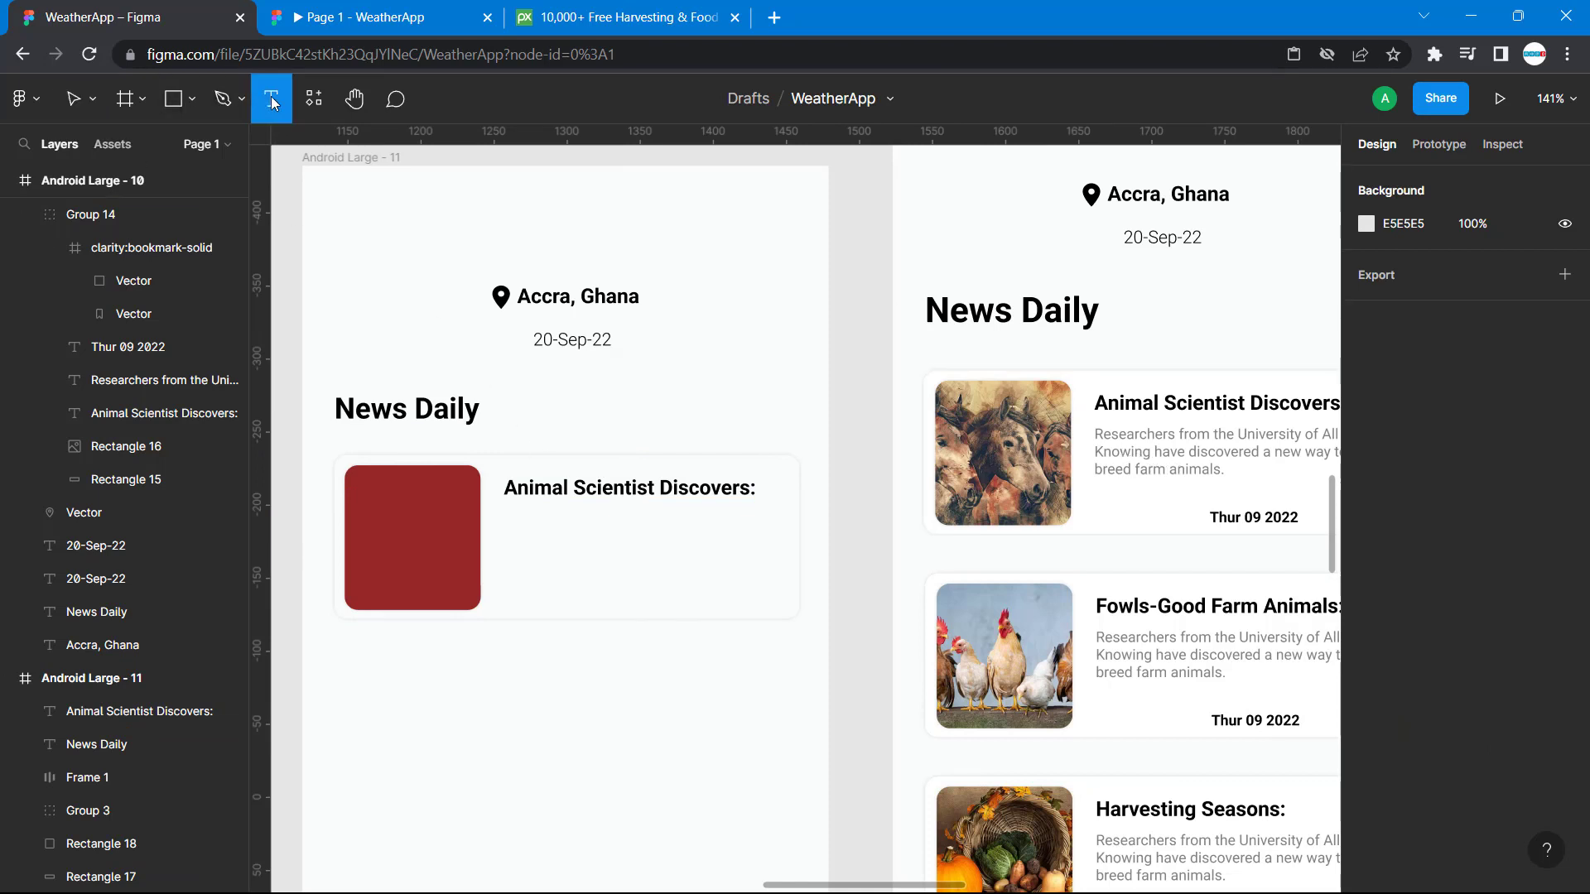
{"action": "left_click", "coordinate": [527, 519]}
{"action": "type", "text": "jjnds"}
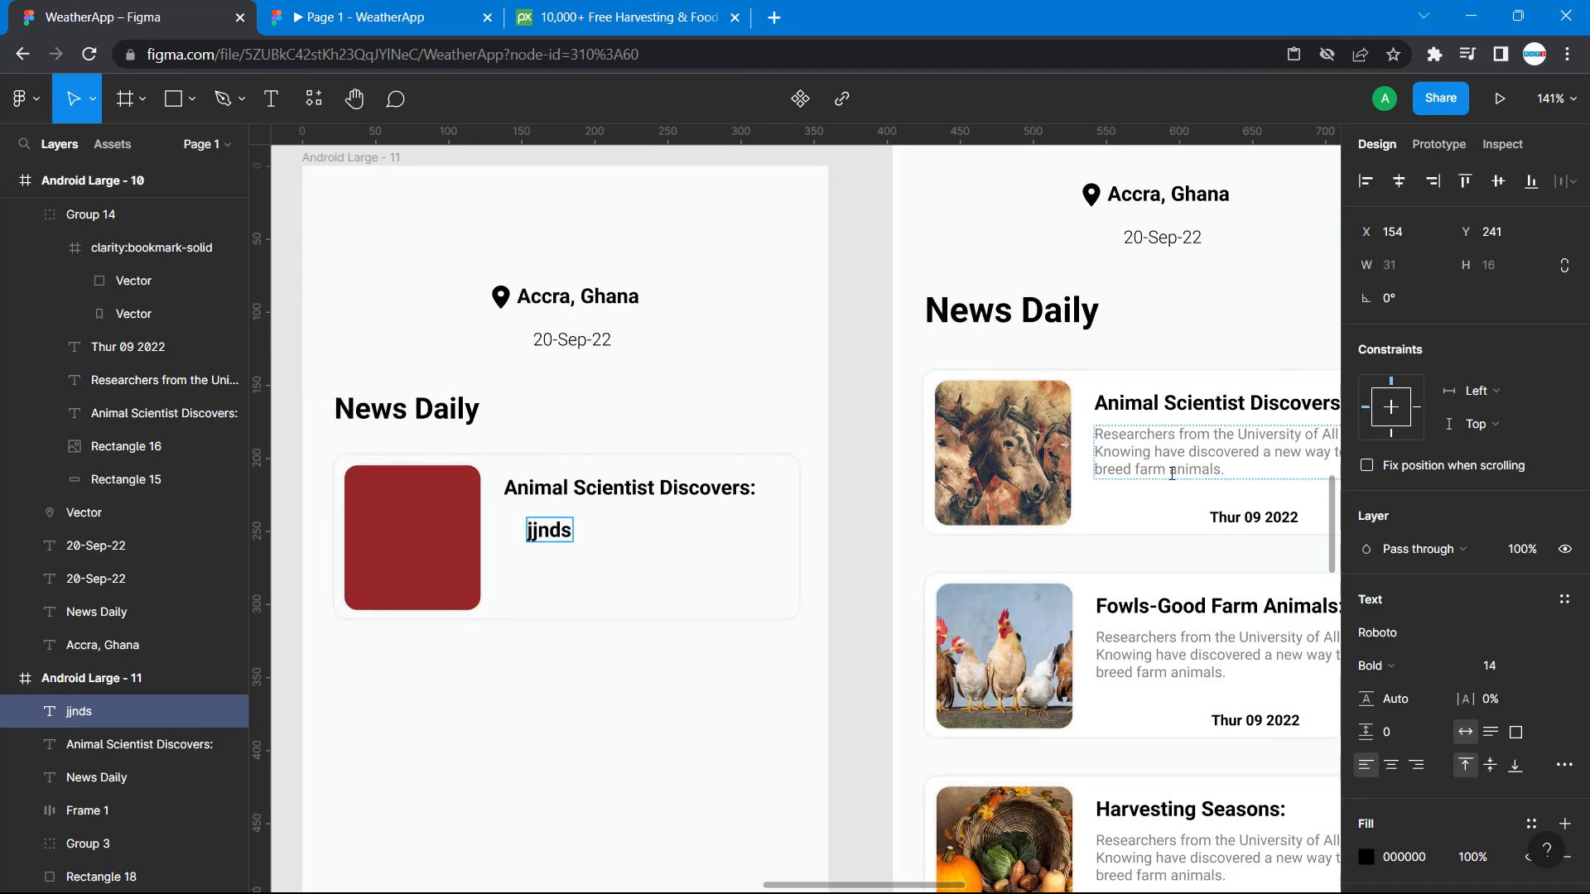
{"action": "double_click", "coordinate": [1246, 473]}
{"action": "left_click_drag", "start_coordinate": [1246, 472], "coordinate": [1094, 438]}
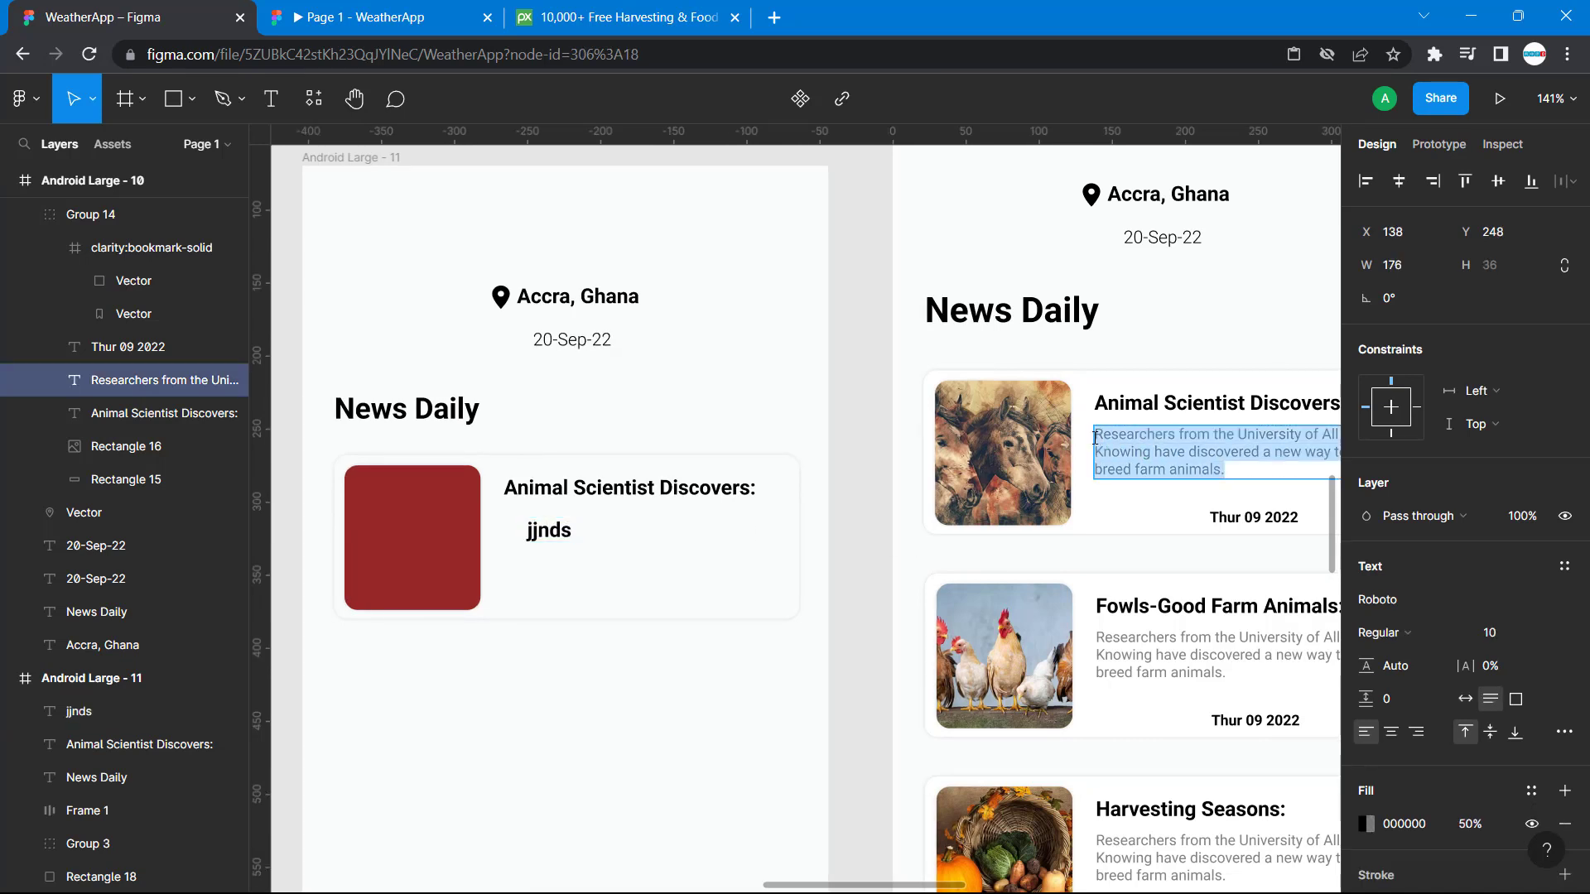
{"action": "left_click", "coordinate": [549, 530]}
{"action": "key", "text": "ctrl+v"}
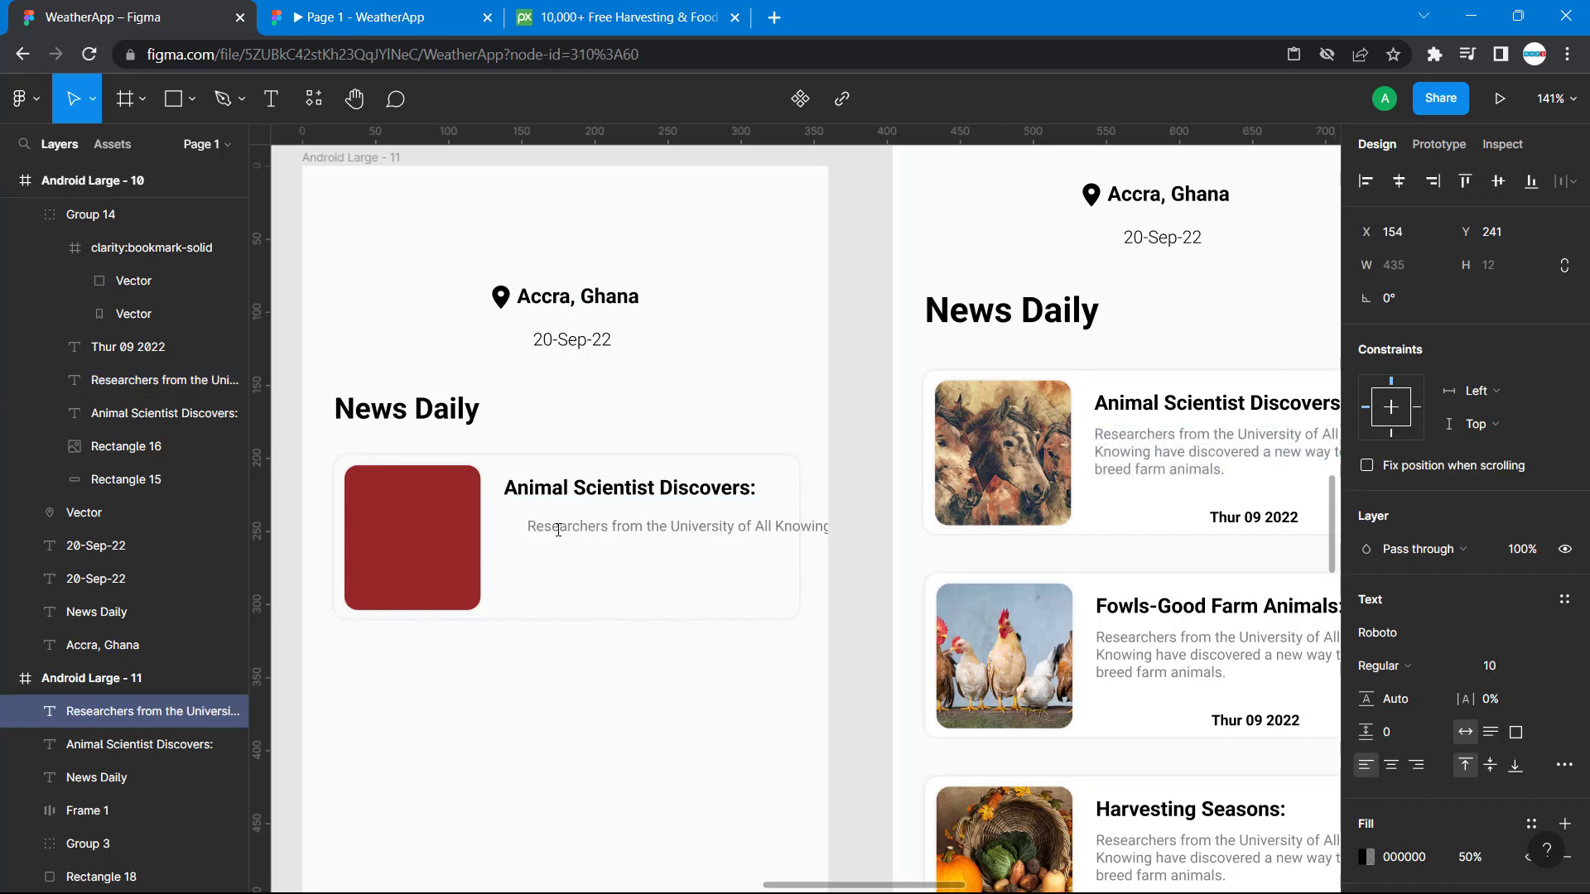
Break the card's description into three lines, starting new lines at "Knowing" and "breed farm animals.".
{"action": "scroll", "coordinate": [651, 527], "scroll_direction": "right", "scroll_amount": 3}
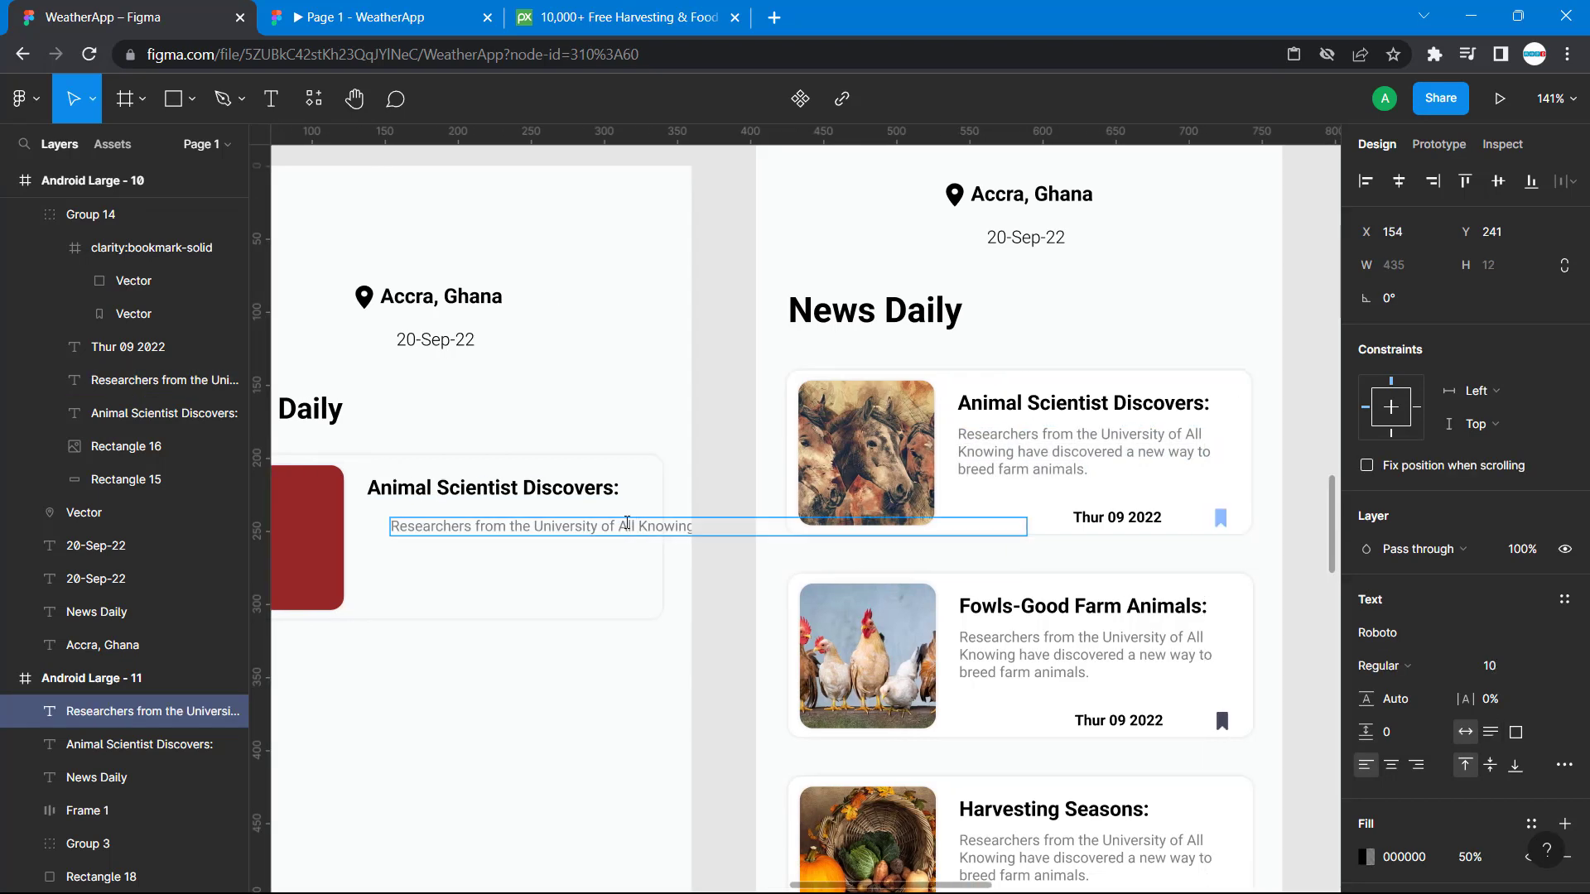
{"action": "left_click", "coordinate": [638, 525]}
{"action": "key", "text": "Return"}
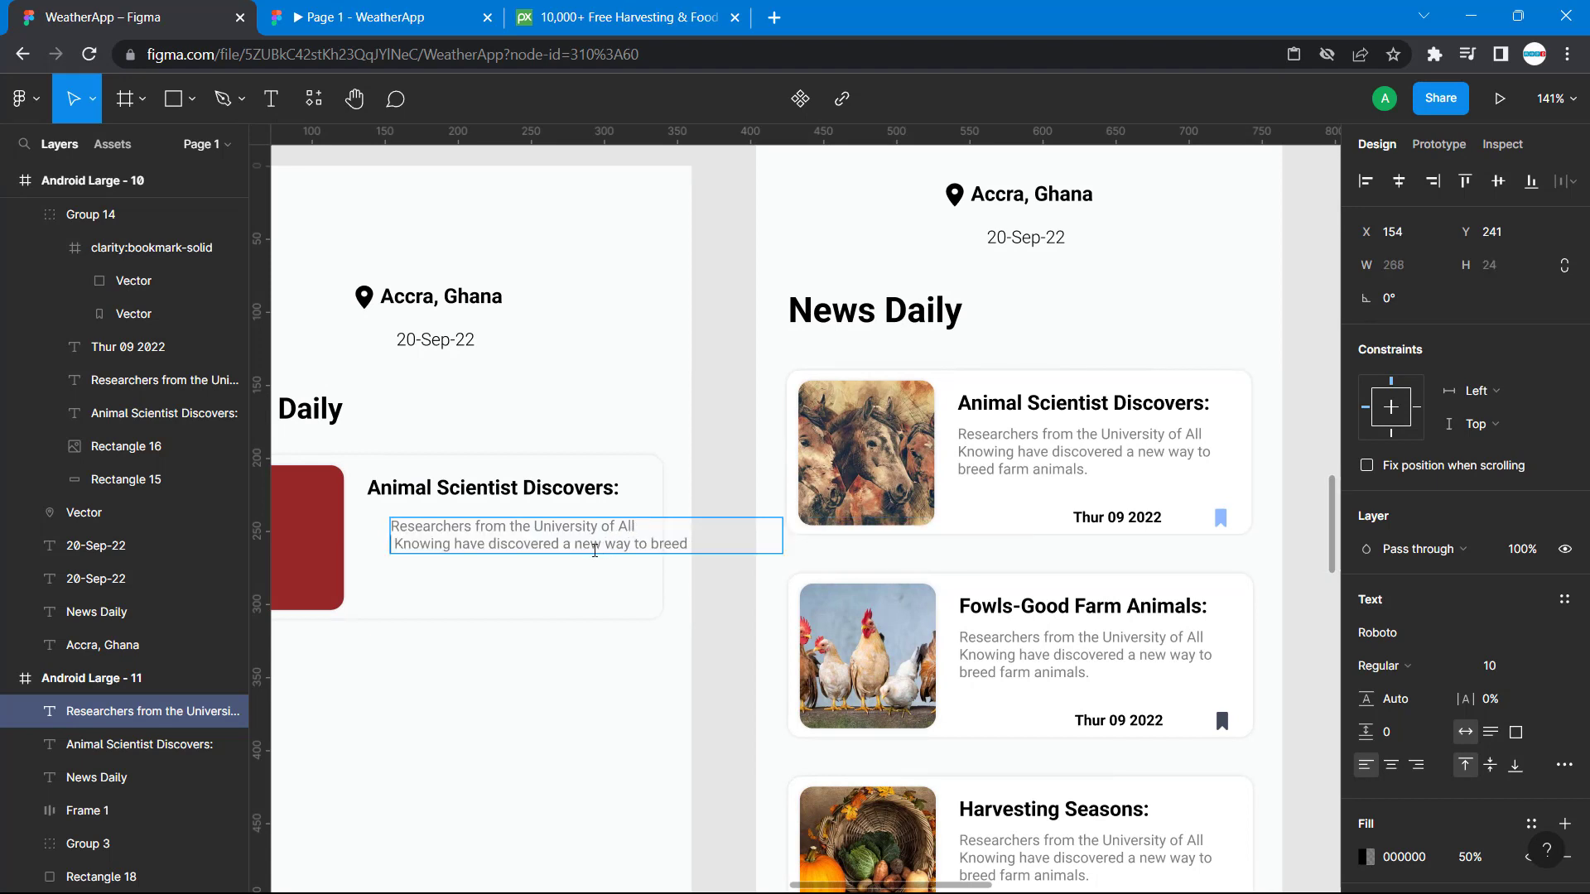
{"action": "left_click", "coordinate": [651, 544]}
{"action": "key", "text": "Return"}
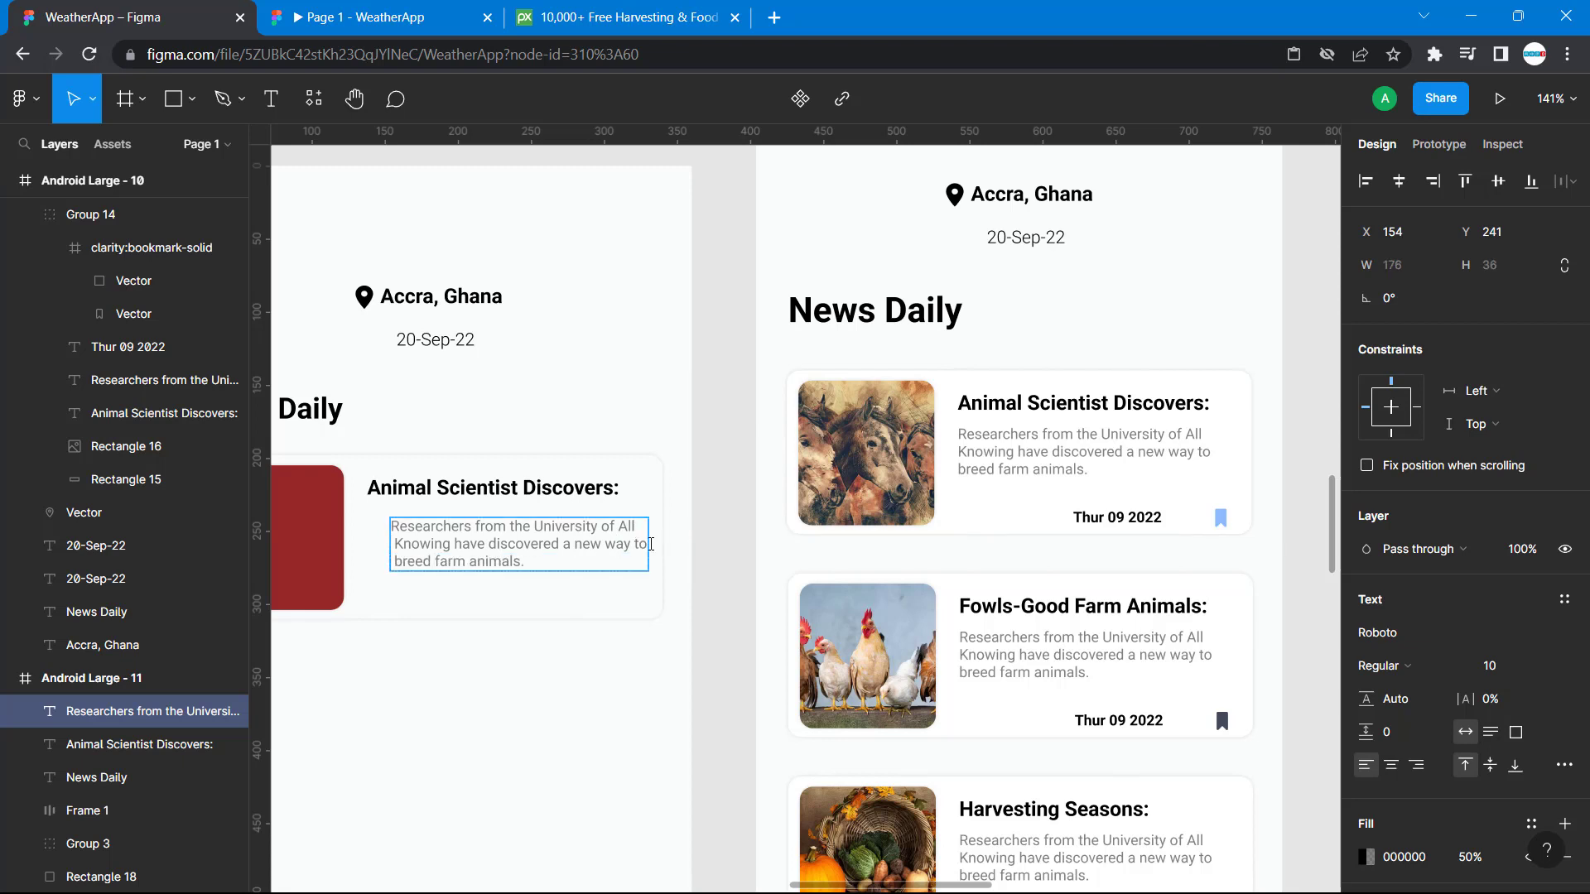
{"action": "triple_click", "coordinate": [506, 534]}
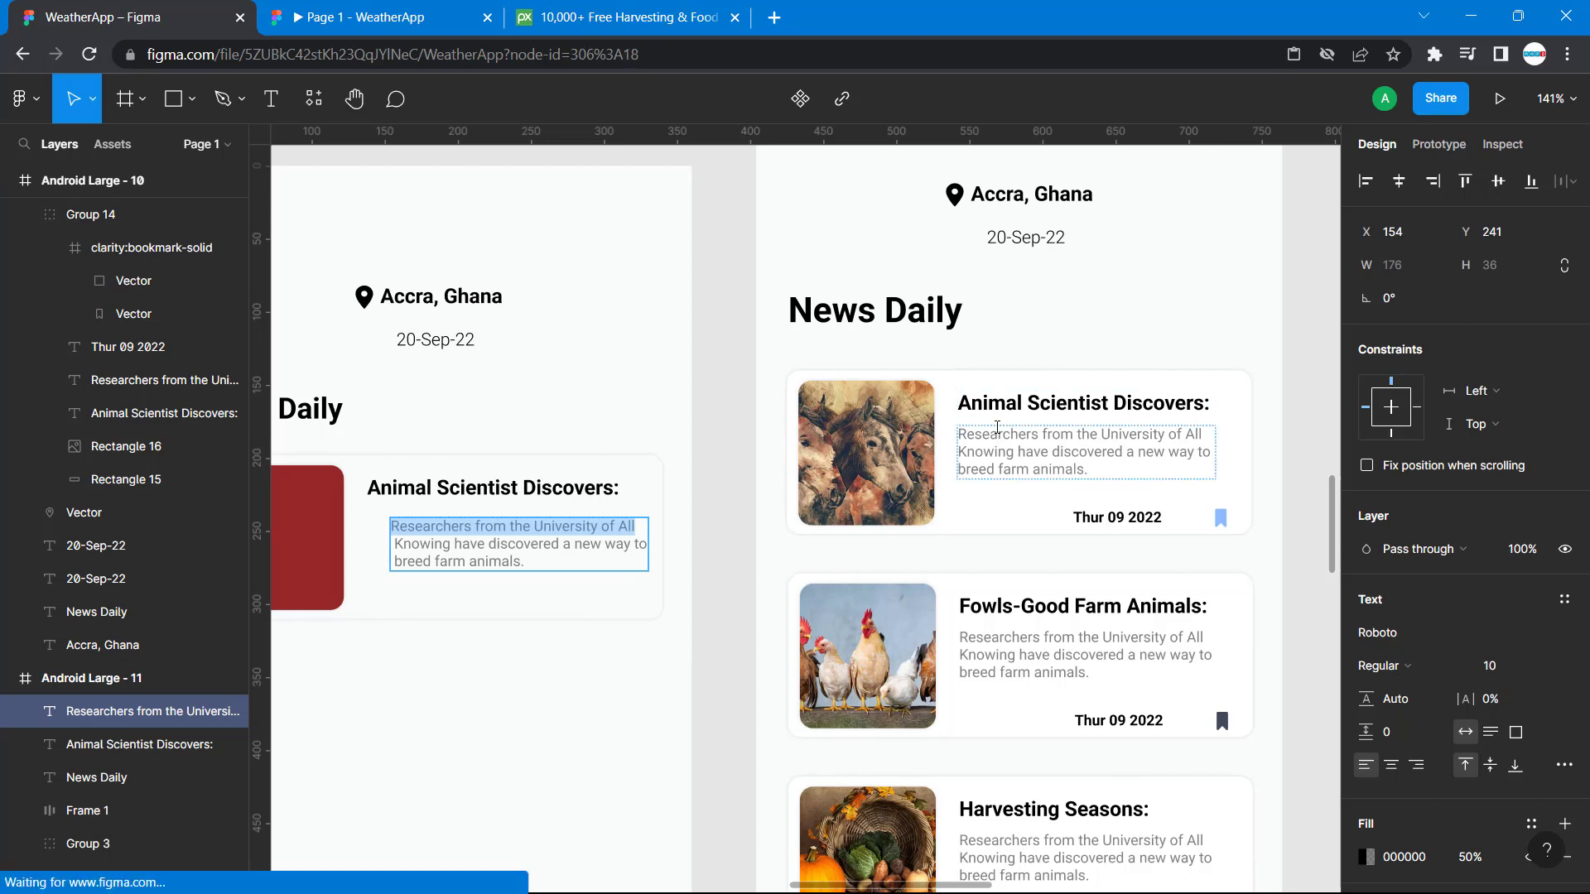
Check the reference description's spacing and move the new card's description to X 138, Y 236, aligned under the title.
{"action": "double_click", "coordinate": [997, 432]}
{"action": "left_click", "coordinate": [1083, 432]}
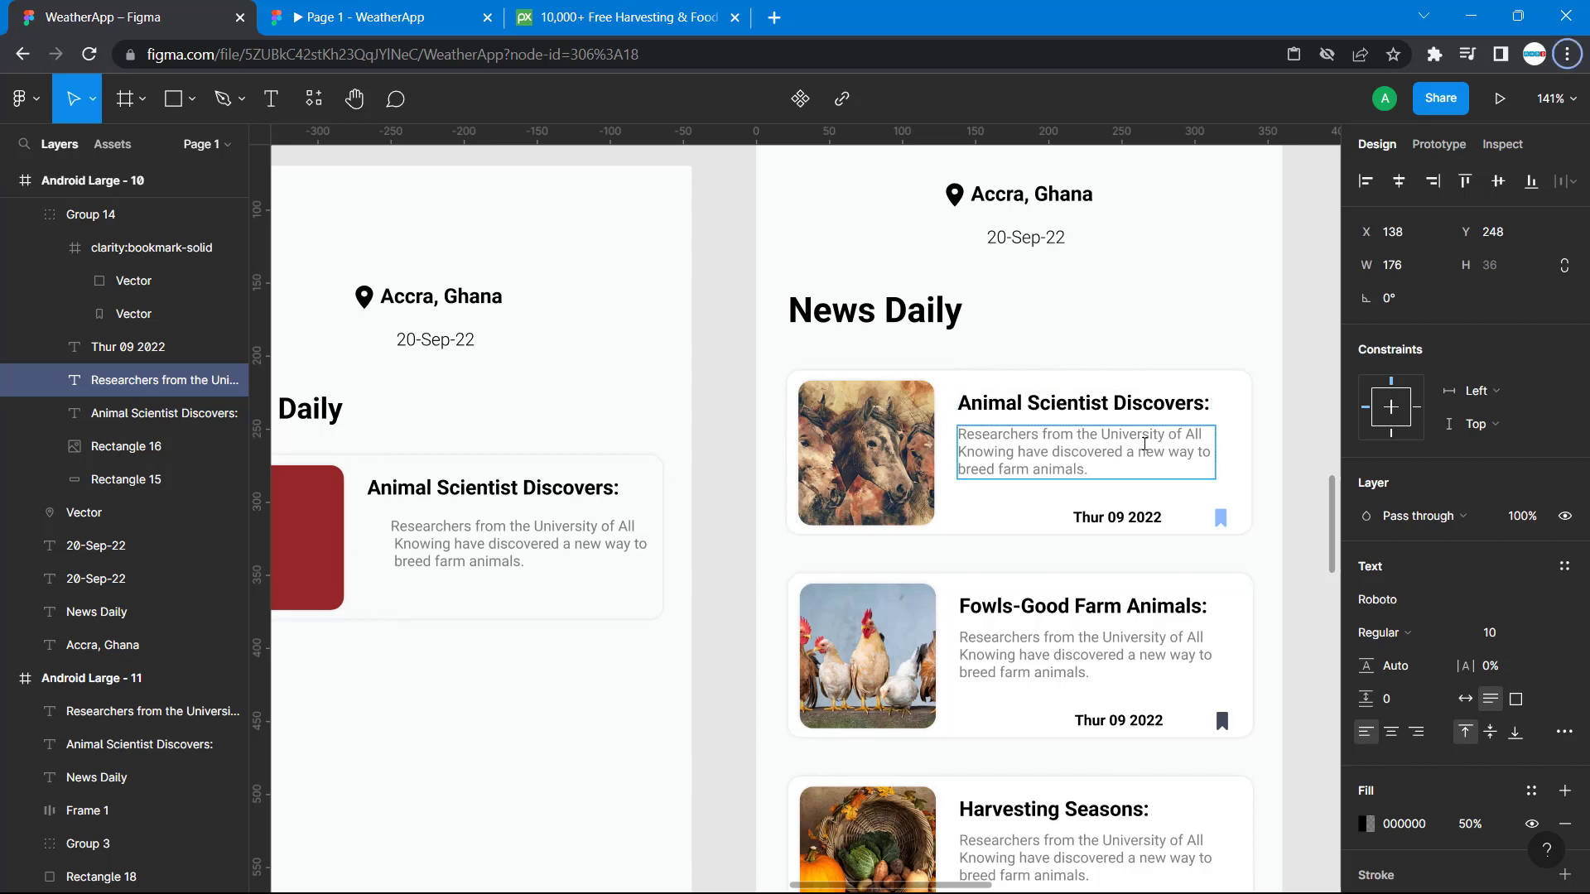
{"action": "key", "text": "Escape"}
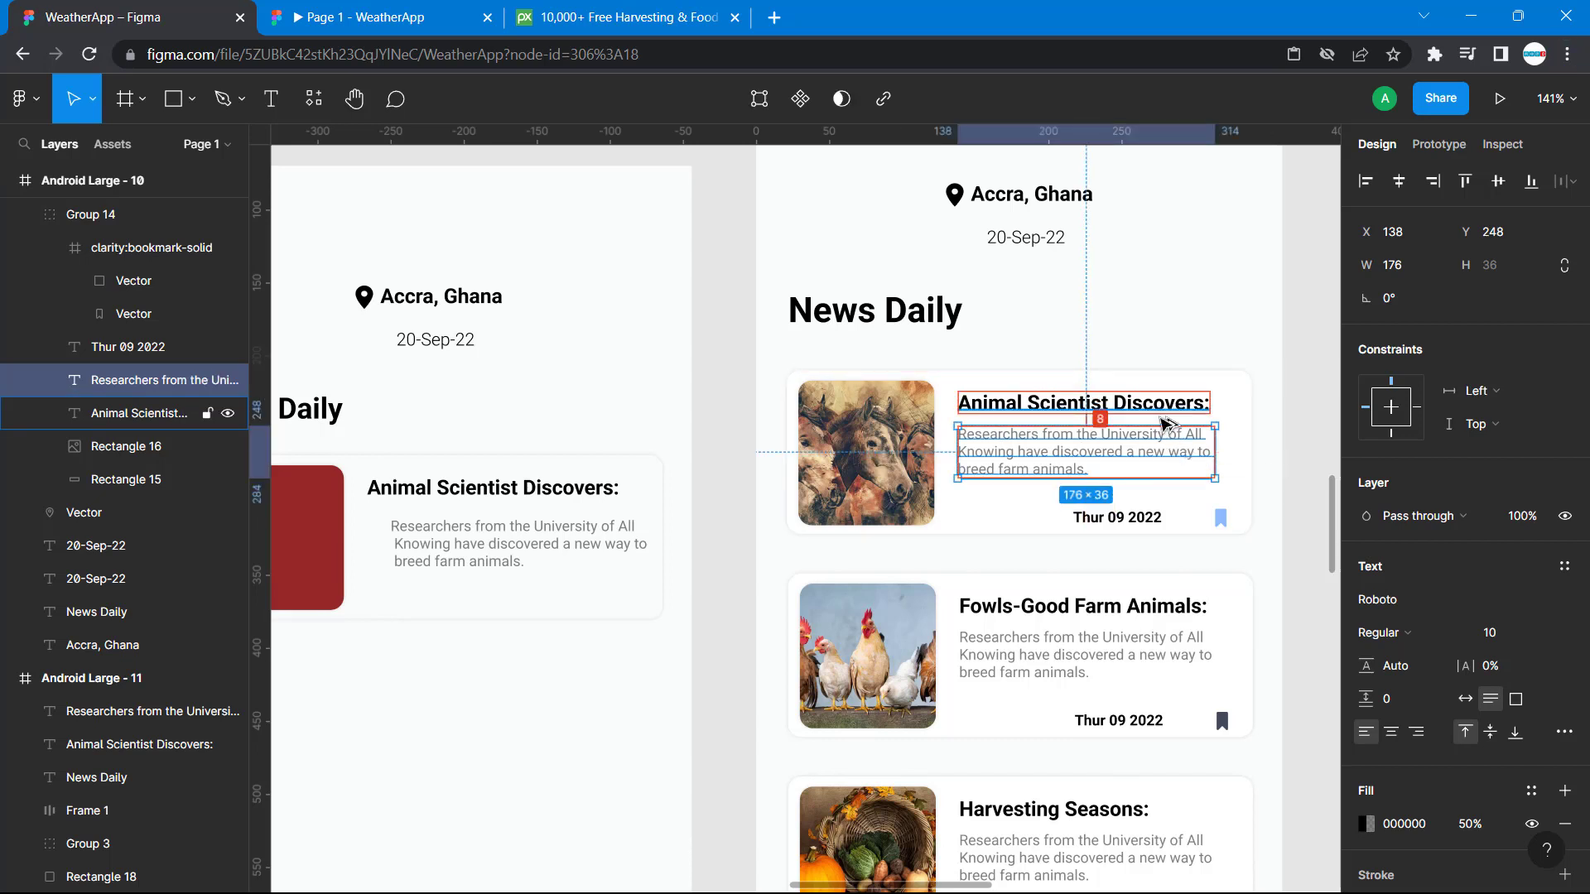
{"action": "key", "text": "alt"}
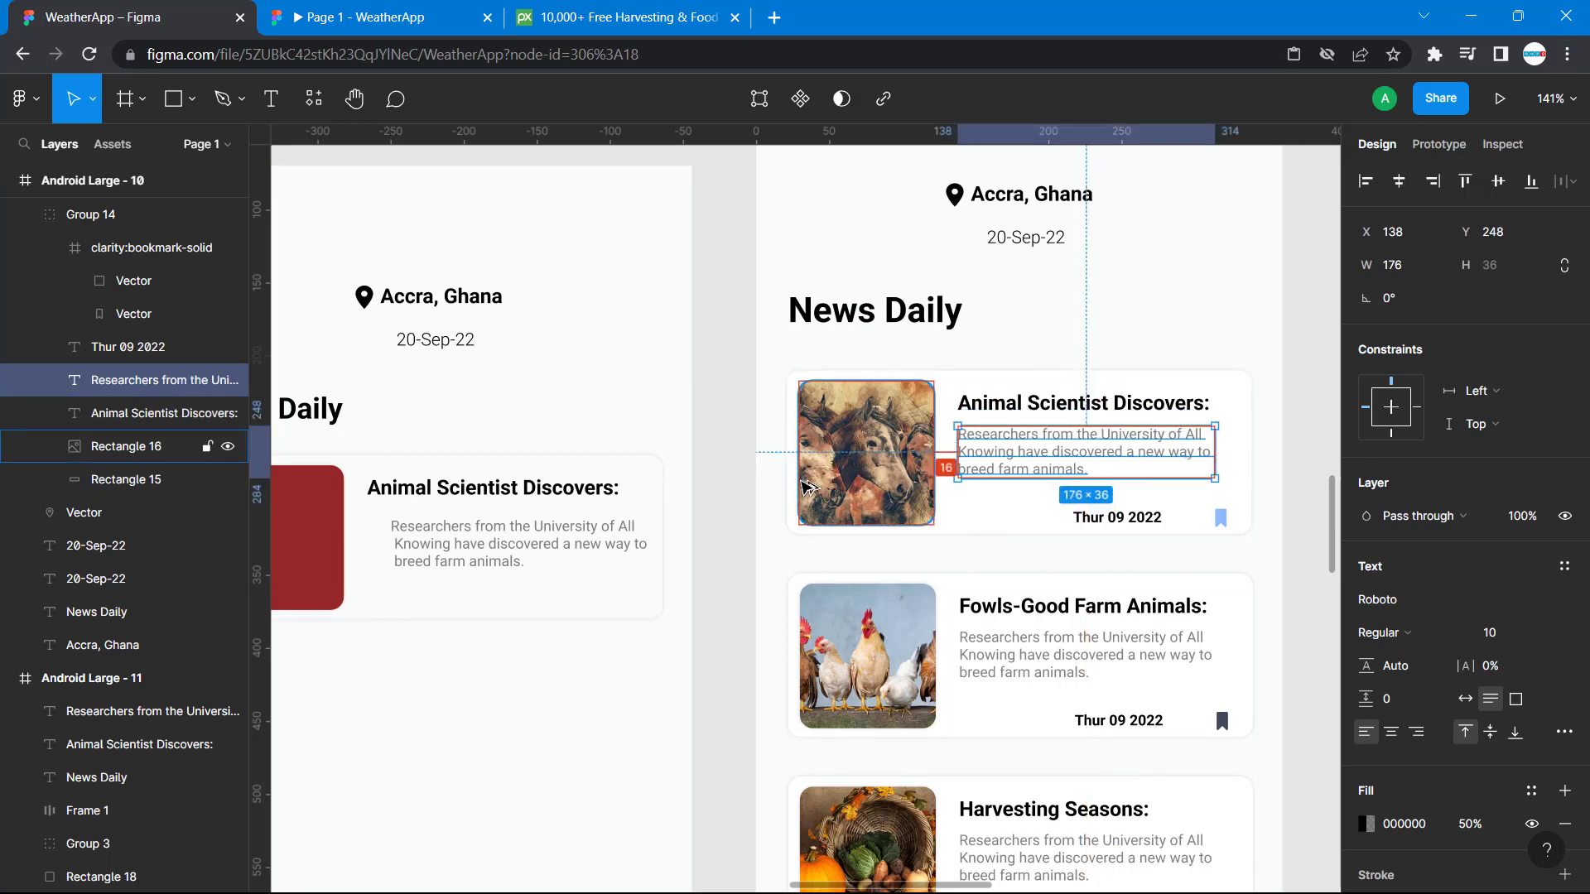
{"action": "left_click", "coordinate": [454, 530]}
{"action": "key", "text": "alt"}
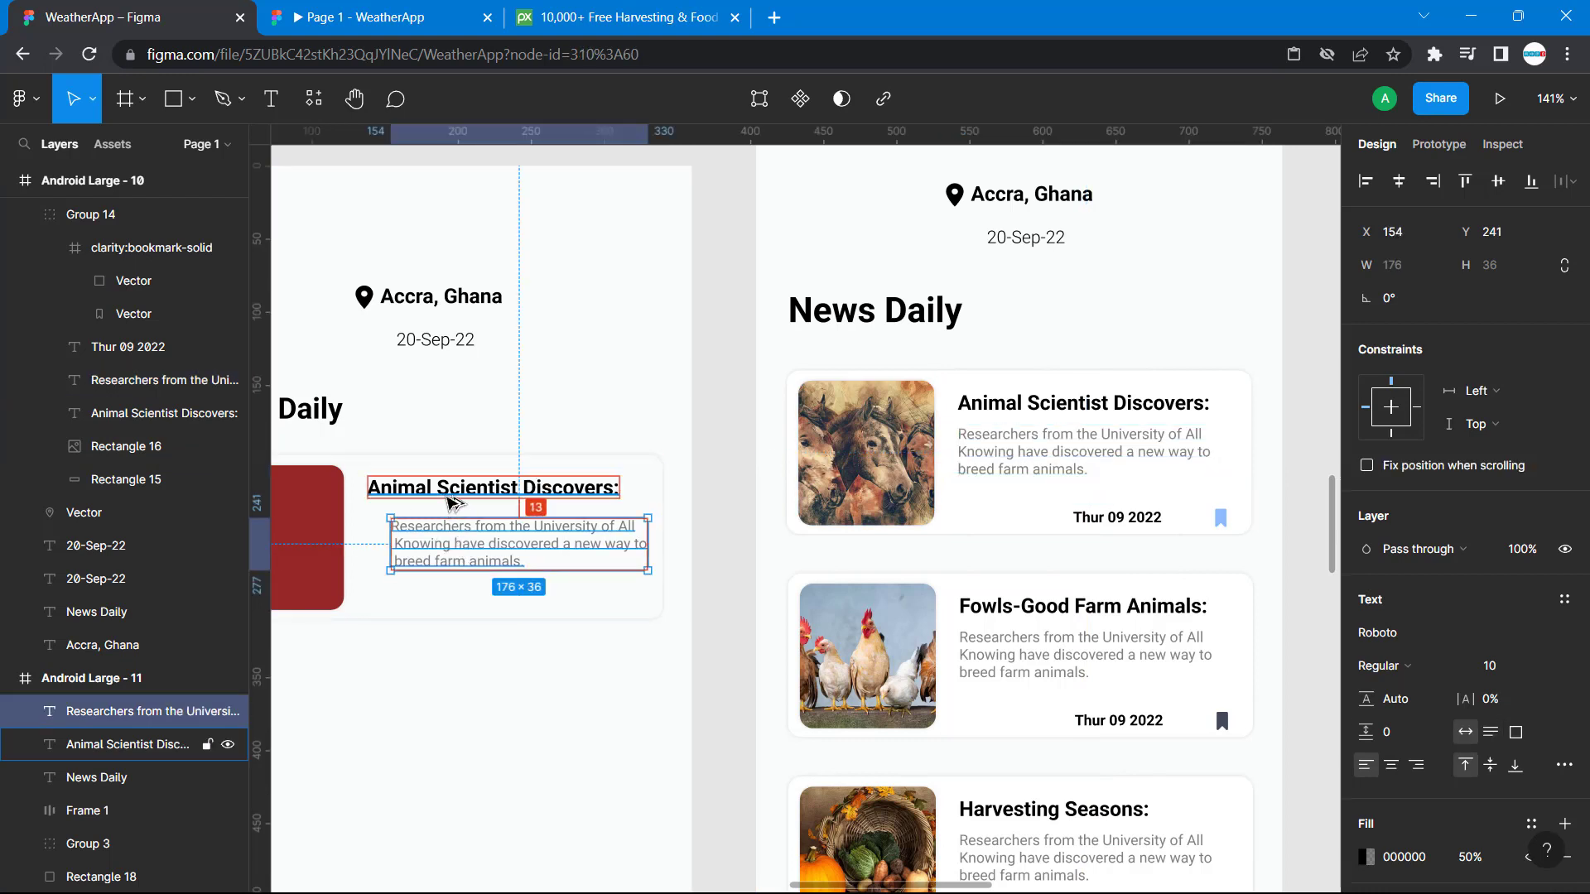
{"action": "key", "text": "Up"}
{"action": "key", "text": "Up"}
{"action": "key", "text": "Up"}
{"action": "key", "text": "Up"}
{"action": "key", "text": "Up"}
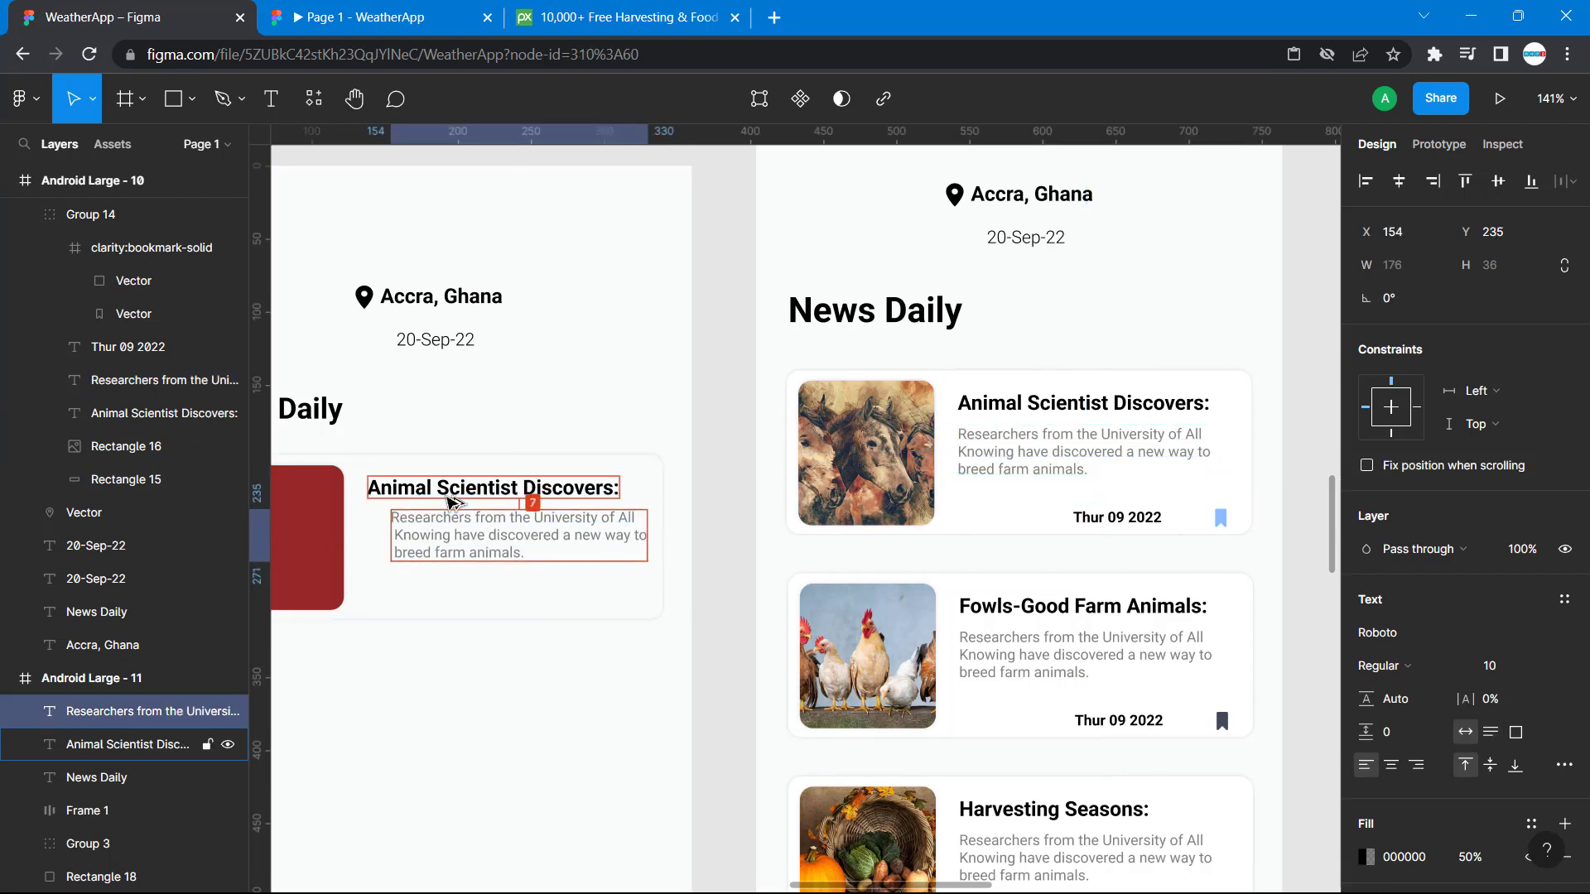
{"action": "key", "text": "Left"}
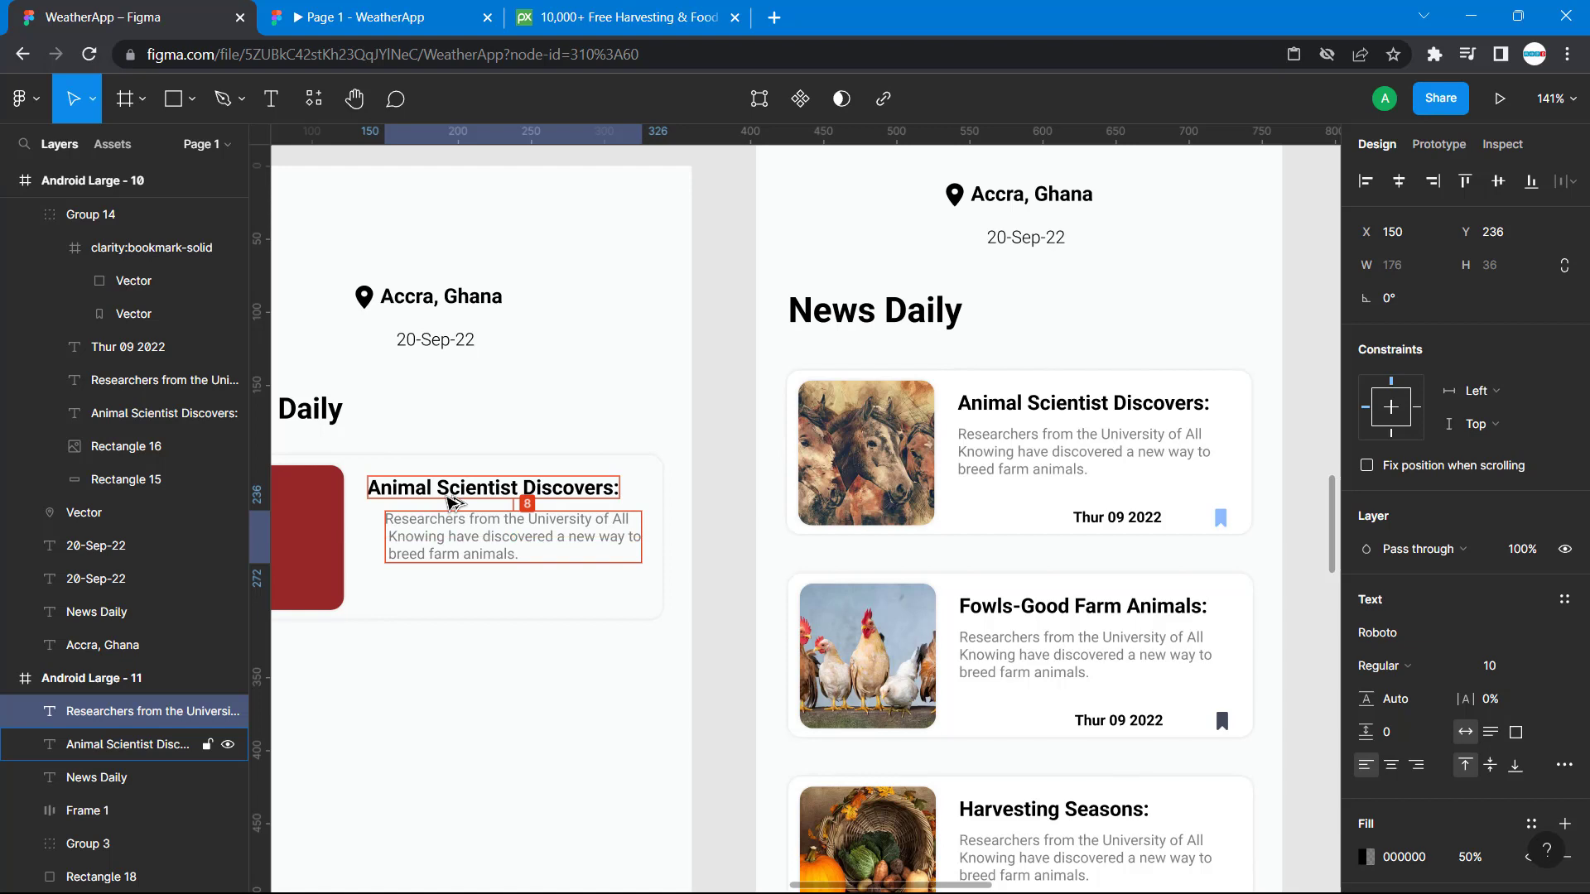
{"action": "key", "text": "Left"}
{"action": "key", "text": "Left"}
{"action": "key", "text": "Left"}
{"action": "key", "text": "Left"}
{"action": "key", "text": "Left"}
{"action": "key", "text": "Left"}
{"action": "key", "text": "Left"}
{"action": "key", "text": "Left"}
{"action": "key", "text": "Left"}
{"action": "key", "text": "Left"}
{"action": "key", "text": "Left"}
{"action": "key", "text": "Left"}
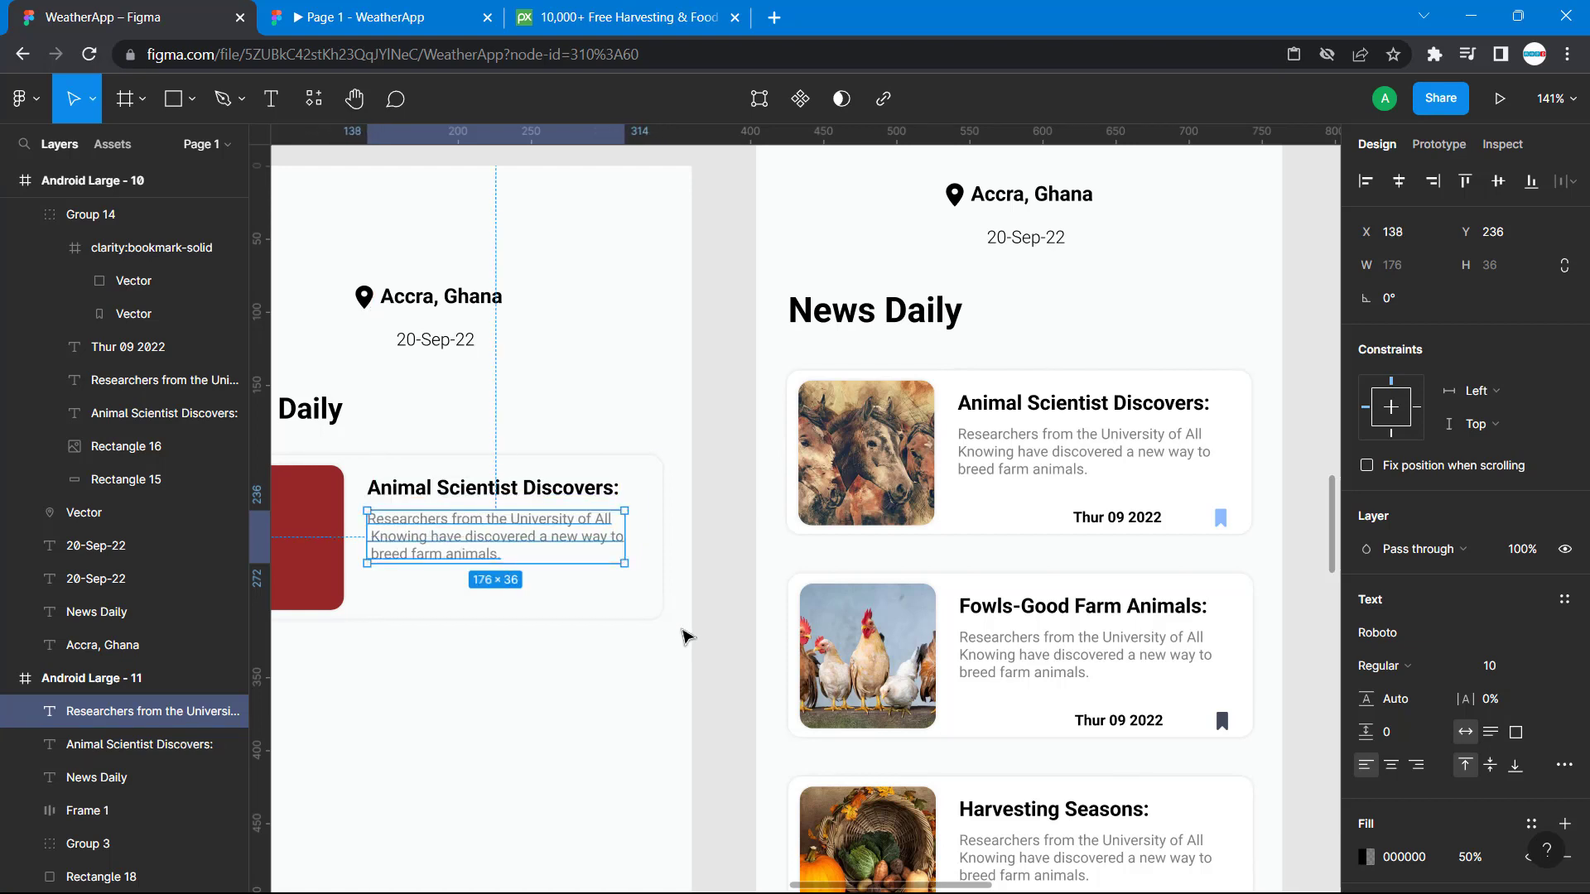
{"action": "left_click", "coordinate": [697, 671]}
Paste another copy of the description text and try to place a duplicate beneath the card's existing description.
{"action": "scroll", "coordinate": [698, 672], "scroll_direction": "left", "scroll_amount": 2}
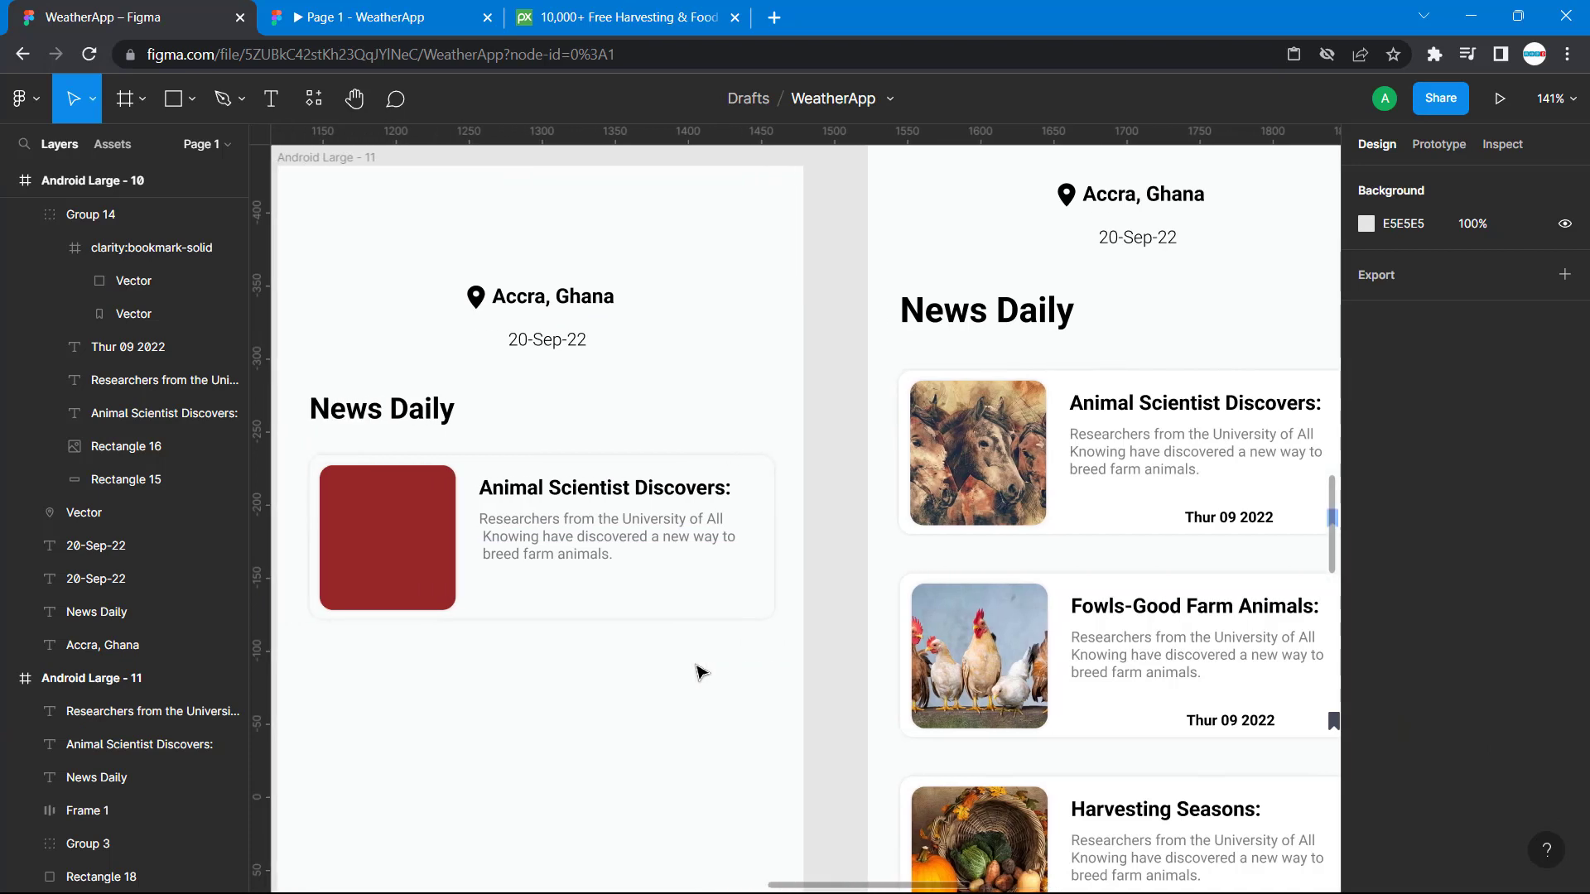
{"action": "left_click", "coordinate": [551, 688]}
{"action": "key", "text": "ctrl+v"}
{"action": "scroll", "coordinate": [675, 709], "scroll_direction": "down", "scroll_amount": 2}
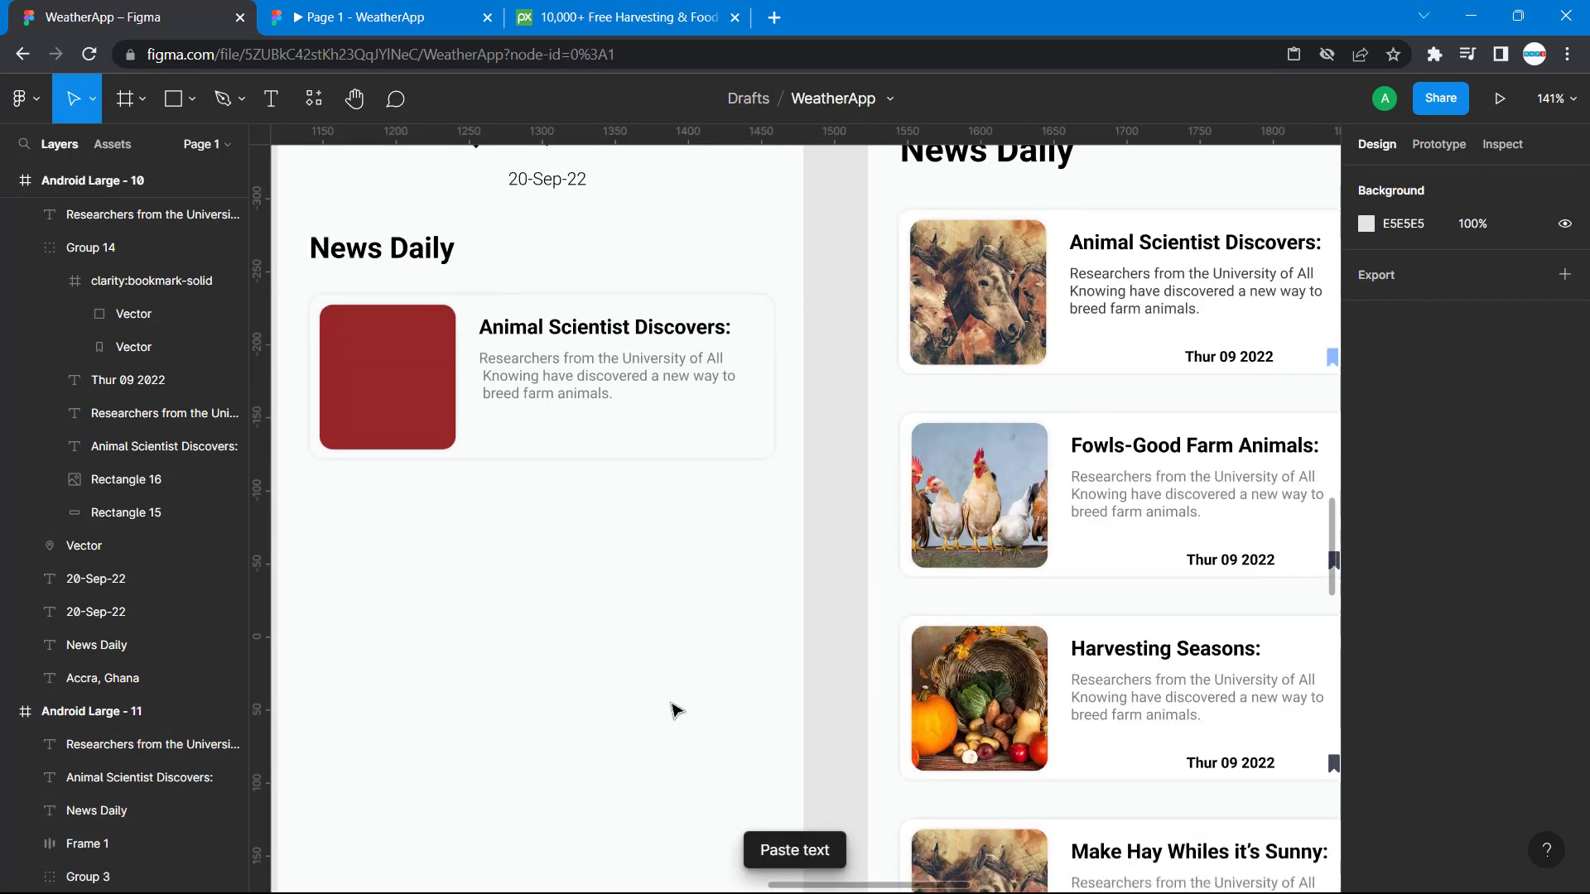
{"action": "scroll", "coordinate": [675, 709], "scroll_direction": "down", "scroll_amount": 1}
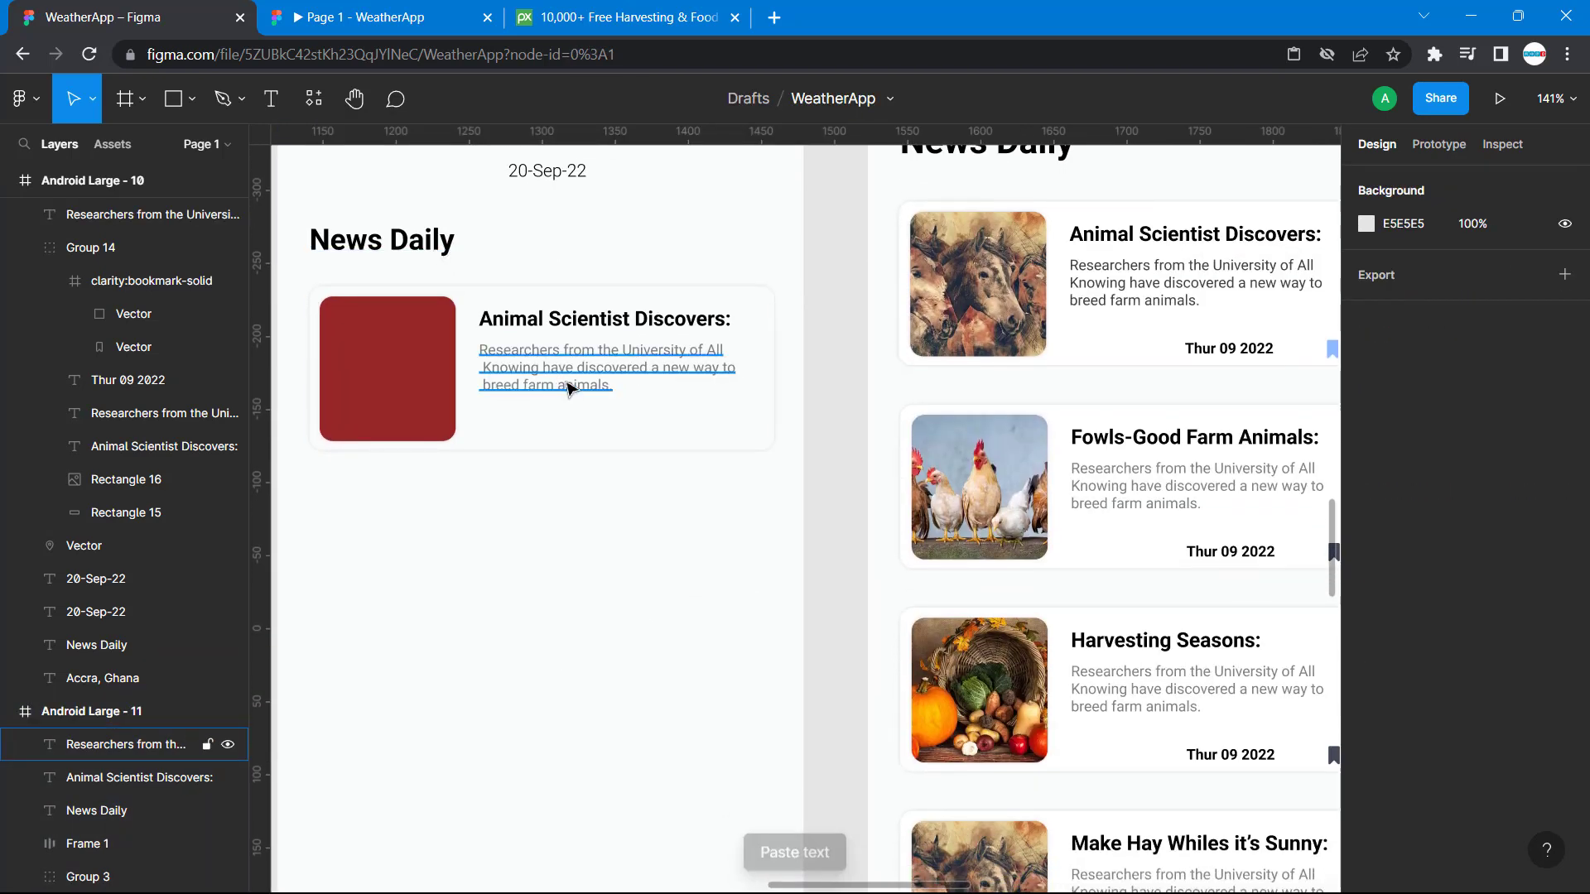
{"action": "left_click_drag", "start_coordinate": [566, 379], "coordinate": [568, 479]}
{"action": "key", "text": "Escape"}
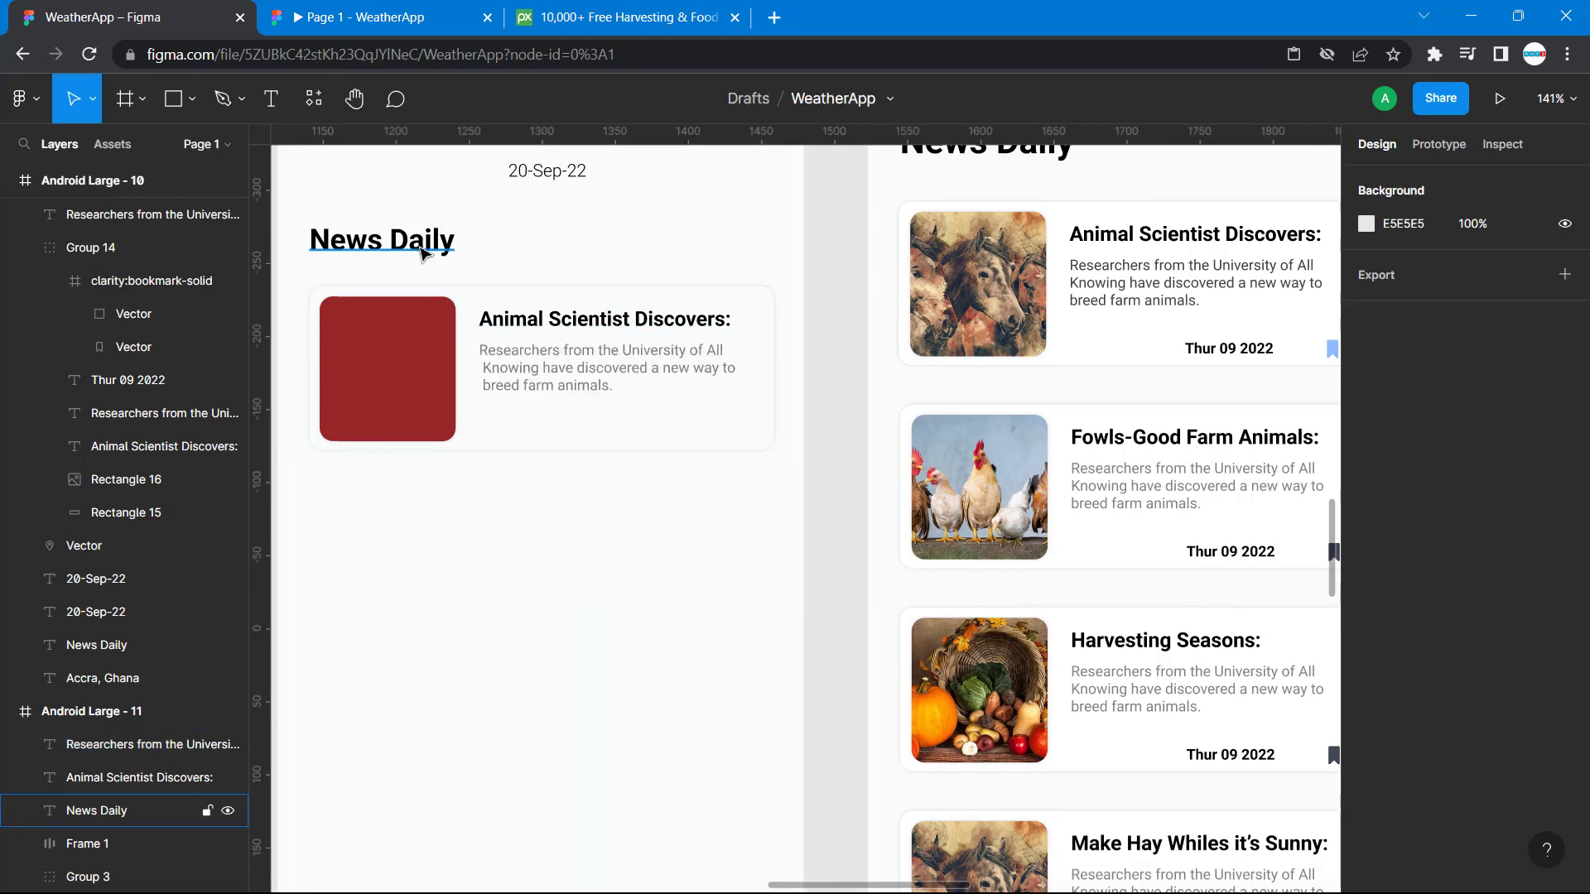
Duplicate the new card's title and place the copy below the description at X 163, Y 280.
{"action": "left_click", "coordinate": [510, 322]}
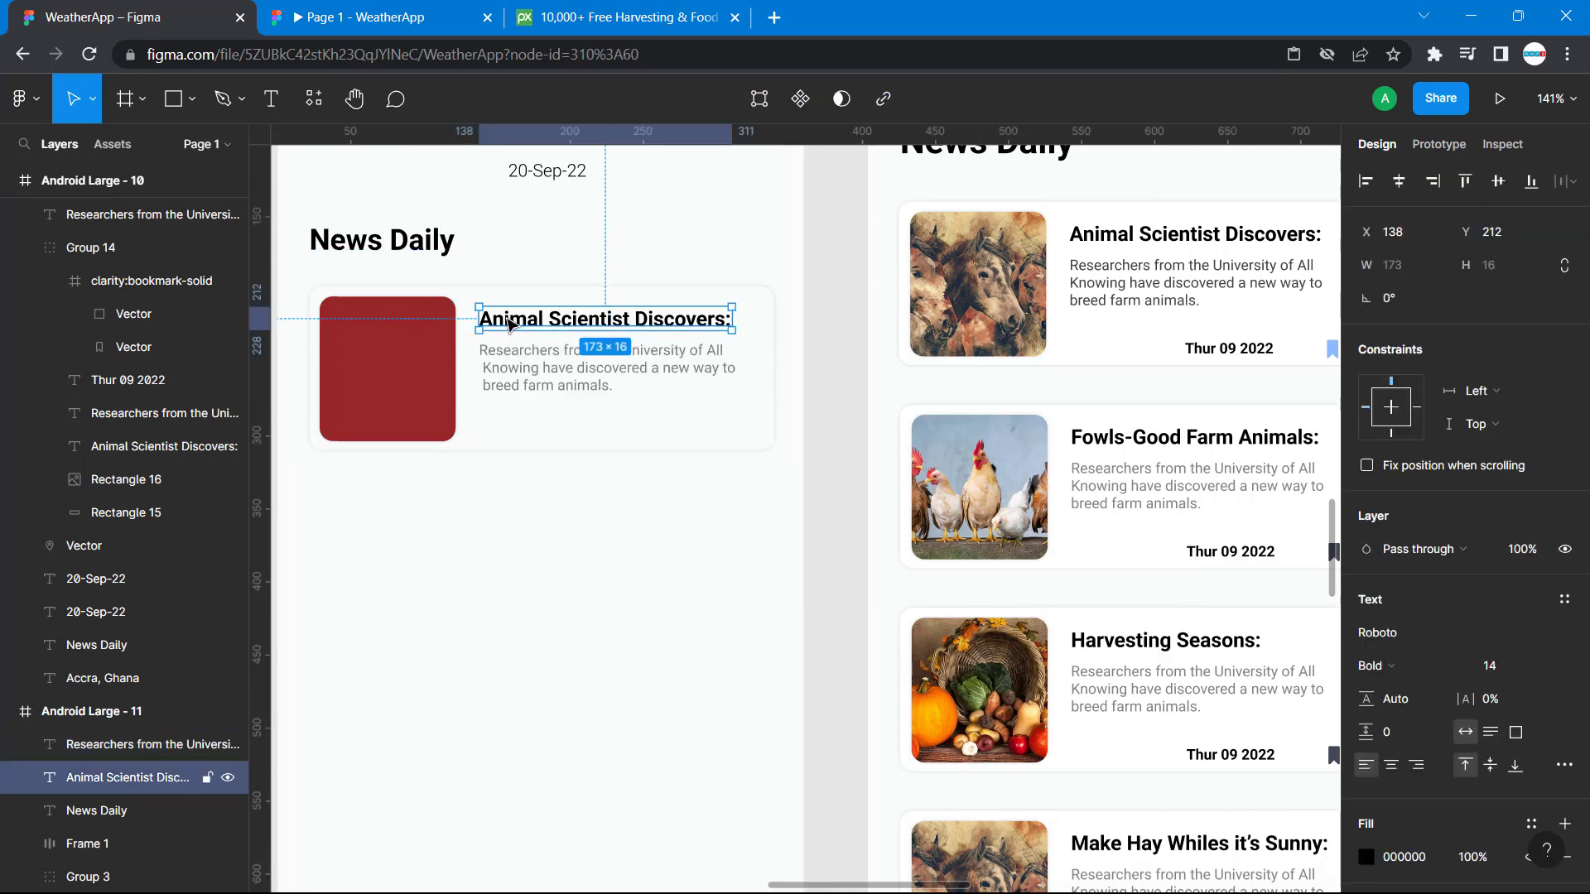
{"action": "key", "text": "ctrl+v"}
{"action": "left_click_drag", "start_coordinate": [510, 322], "coordinate": [546, 424]}
Replace the duplicated title's text with the date "Thur 09 2022".
{"action": "double_click", "coordinate": [547, 426]}
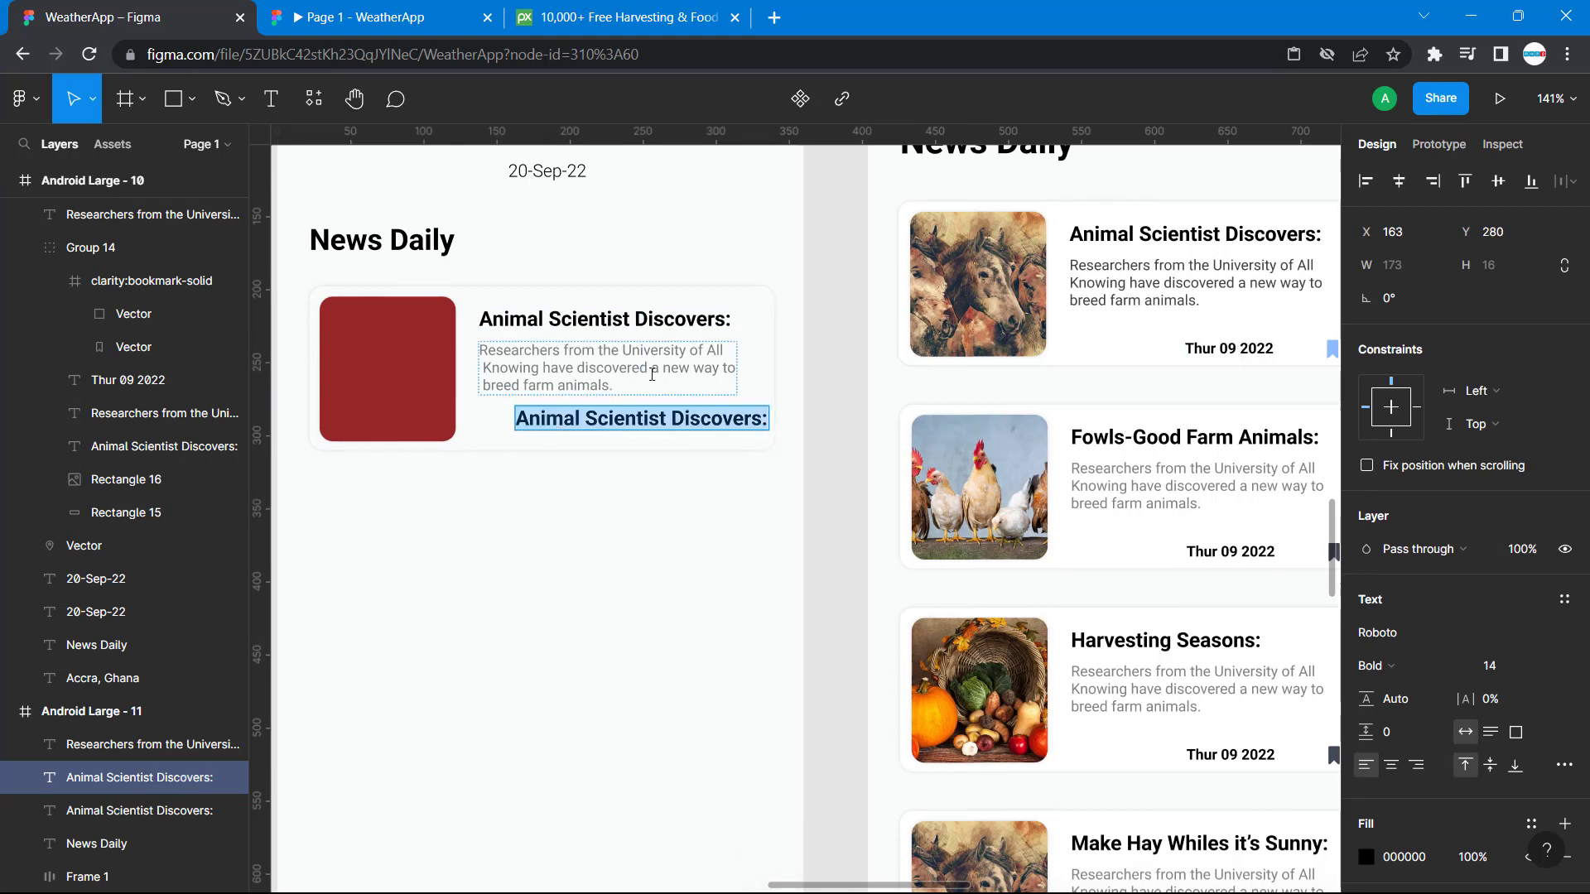
{"action": "type", "text": "Thurd"}
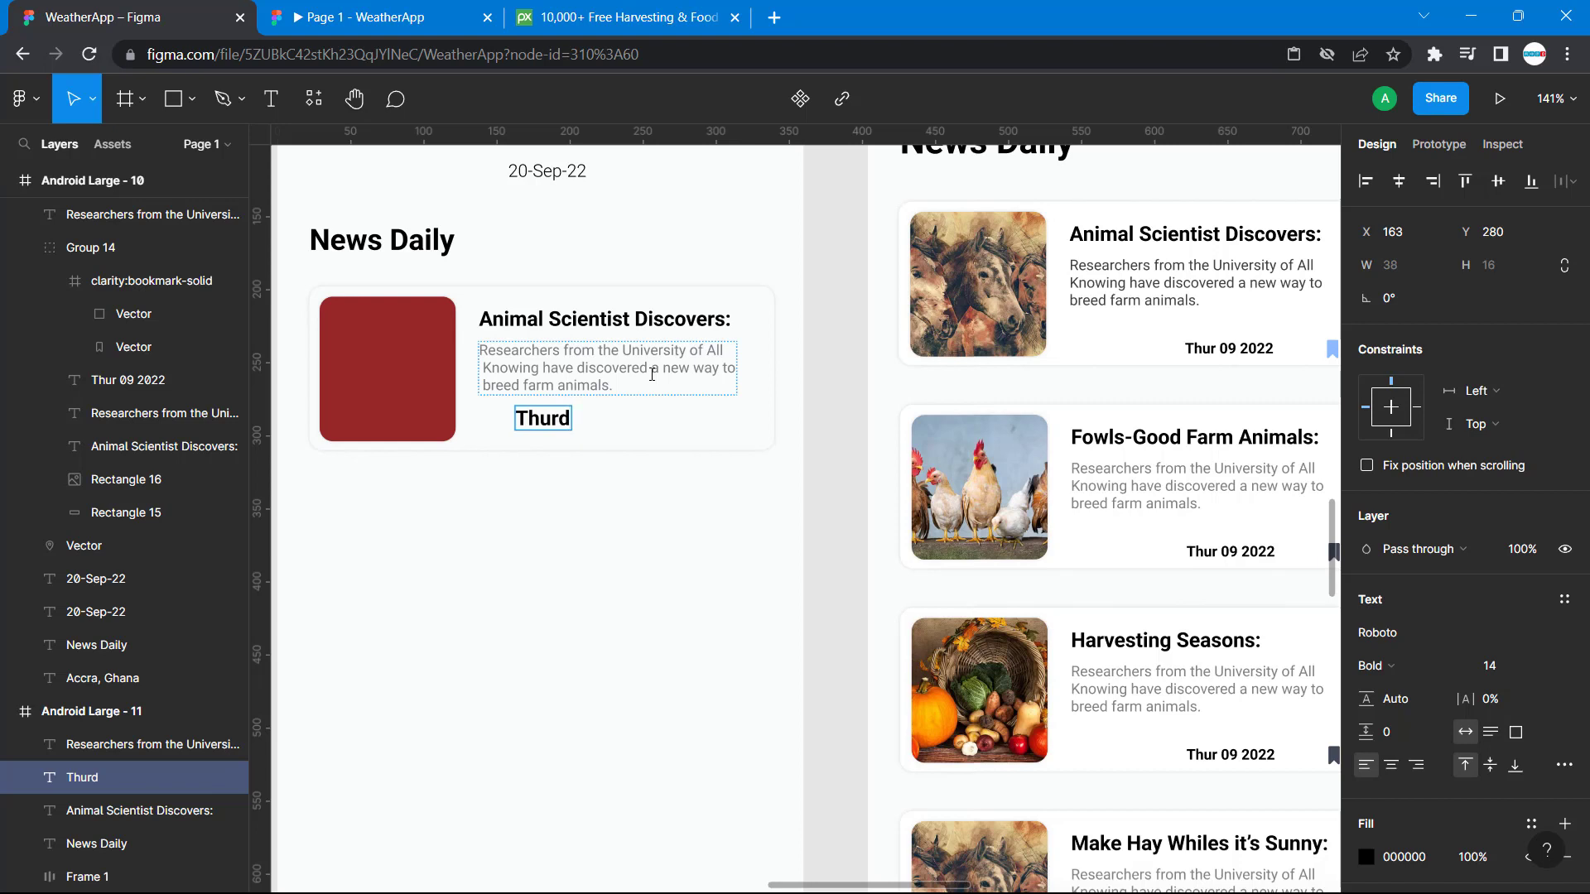
{"action": "key", "text": "BackSpace"}
{"action": "type", "text": "09 2022"}
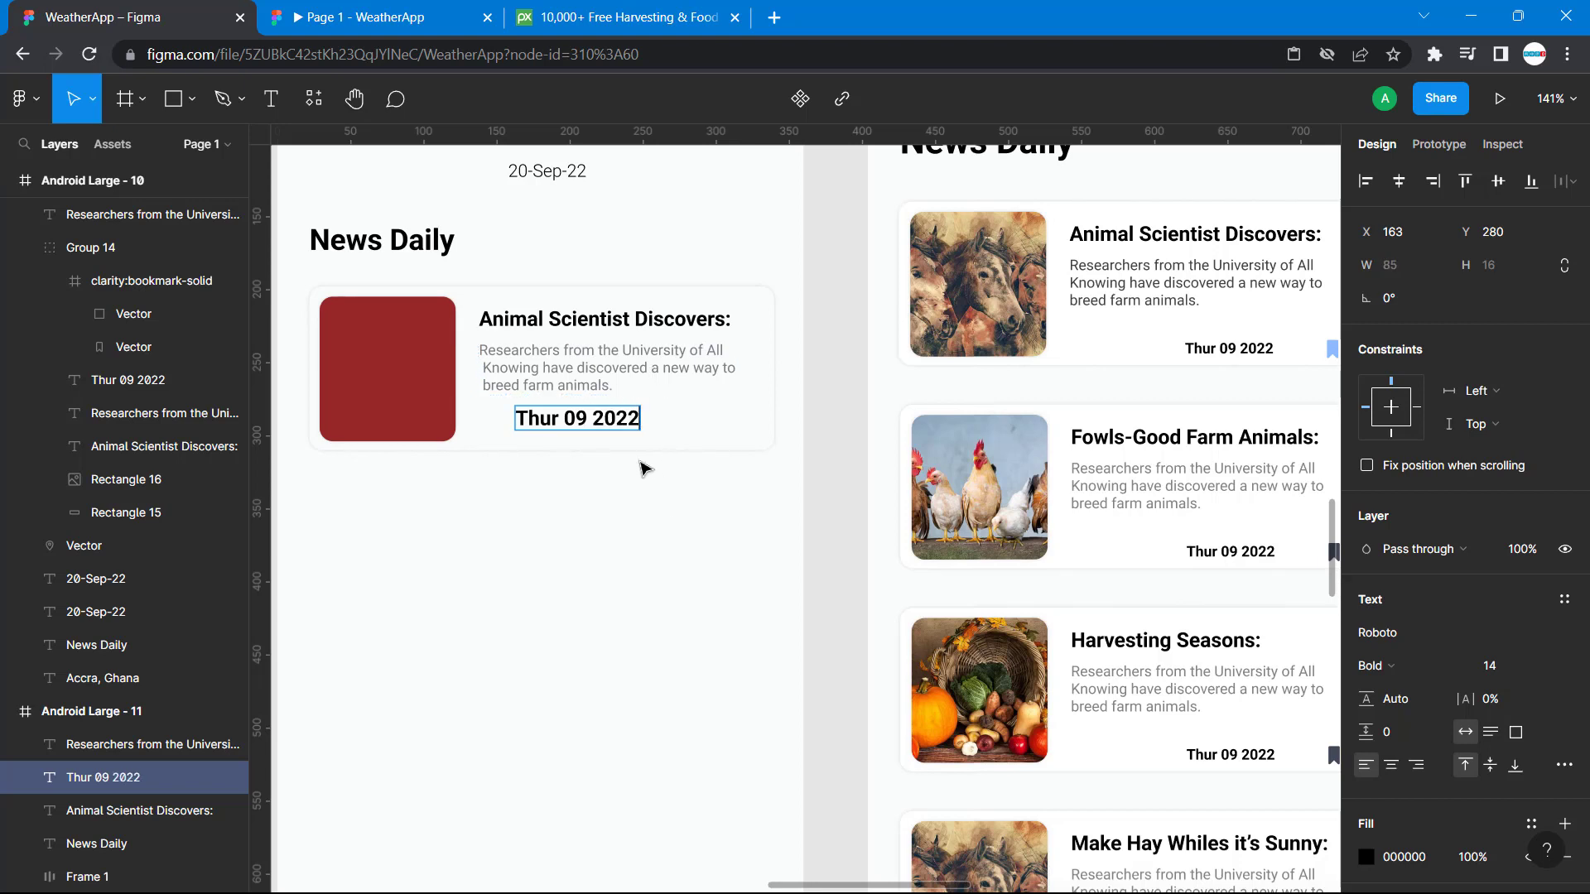
Set the new card's date text to font size 10, matching the reference date.
{"action": "left_click", "coordinate": [1240, 349]}
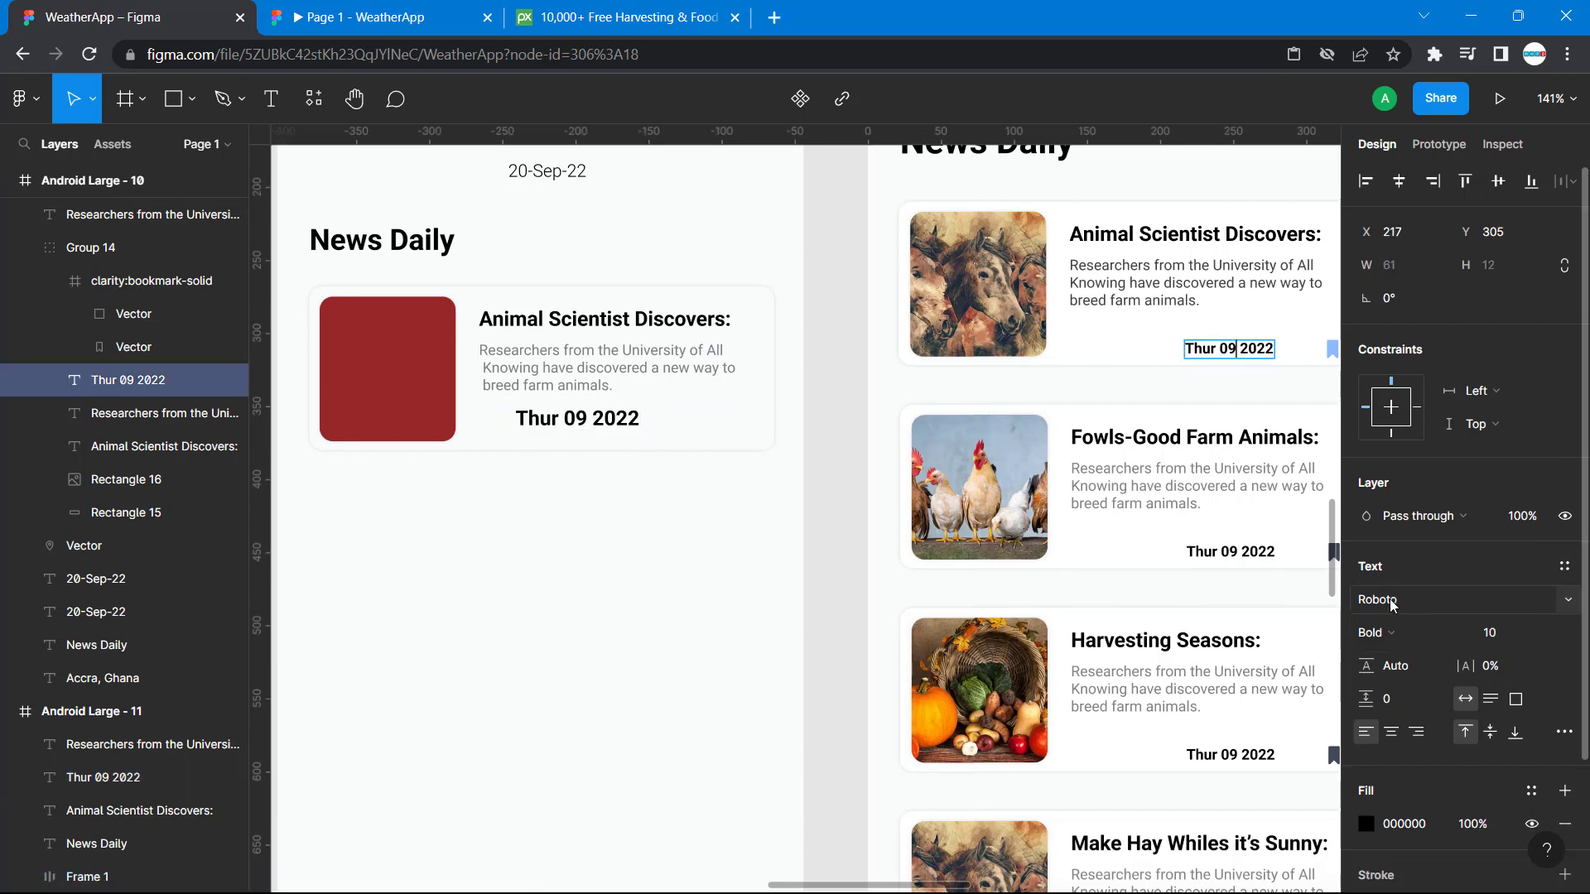
{"action": "double_click", "coordinate": [575, 420]}
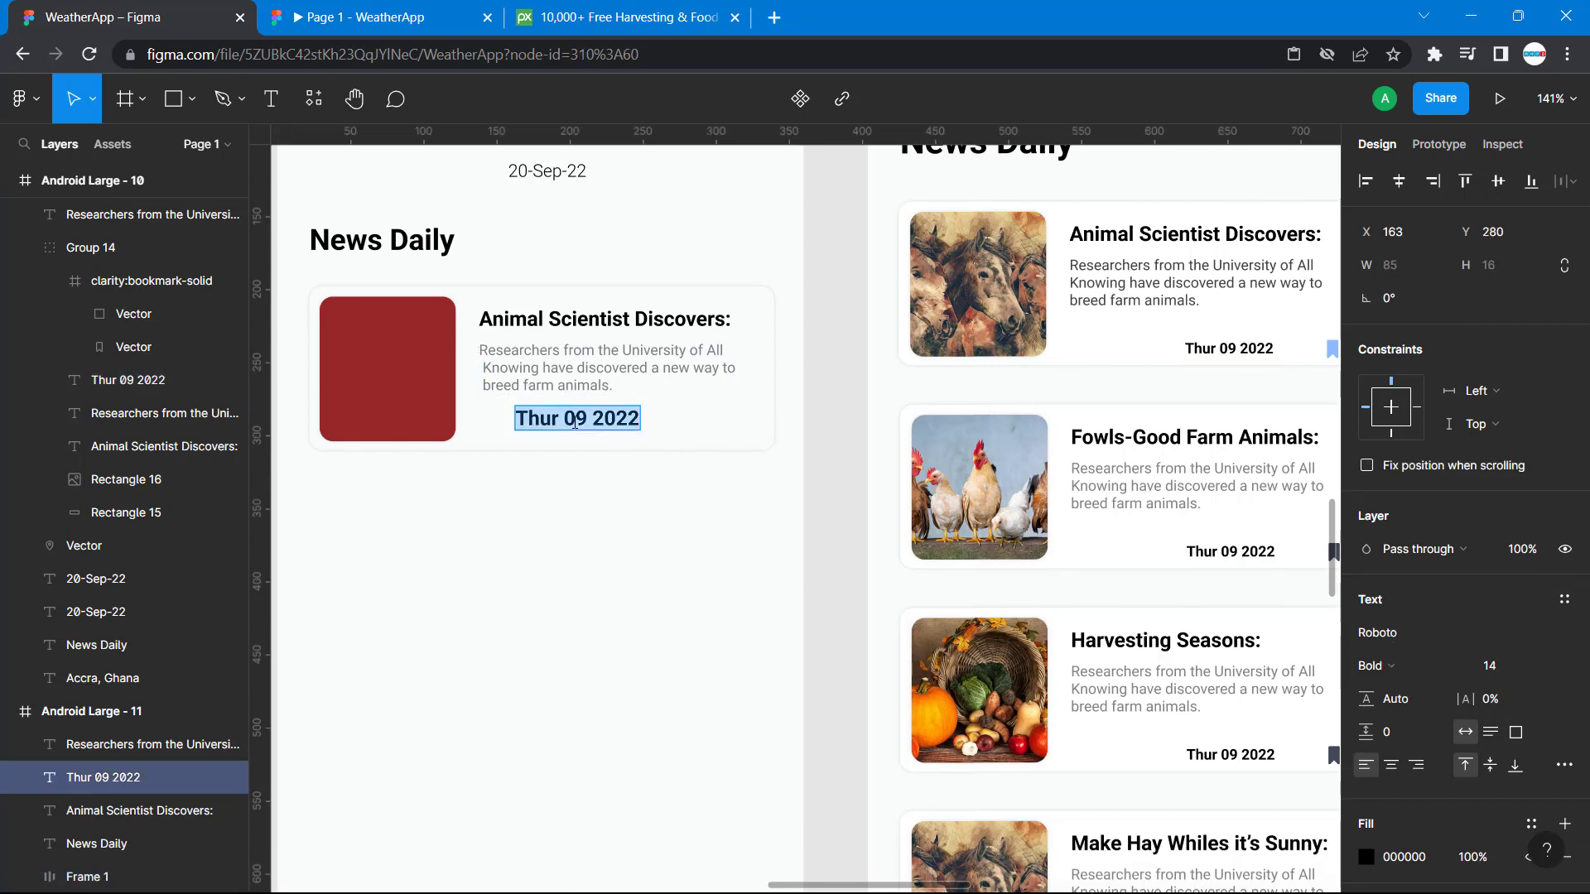
{"action": "left_click", "coordinate": [1494, 670]}
{"action": "type", "text": "10"}
{"action": "key", "text": "Return"}
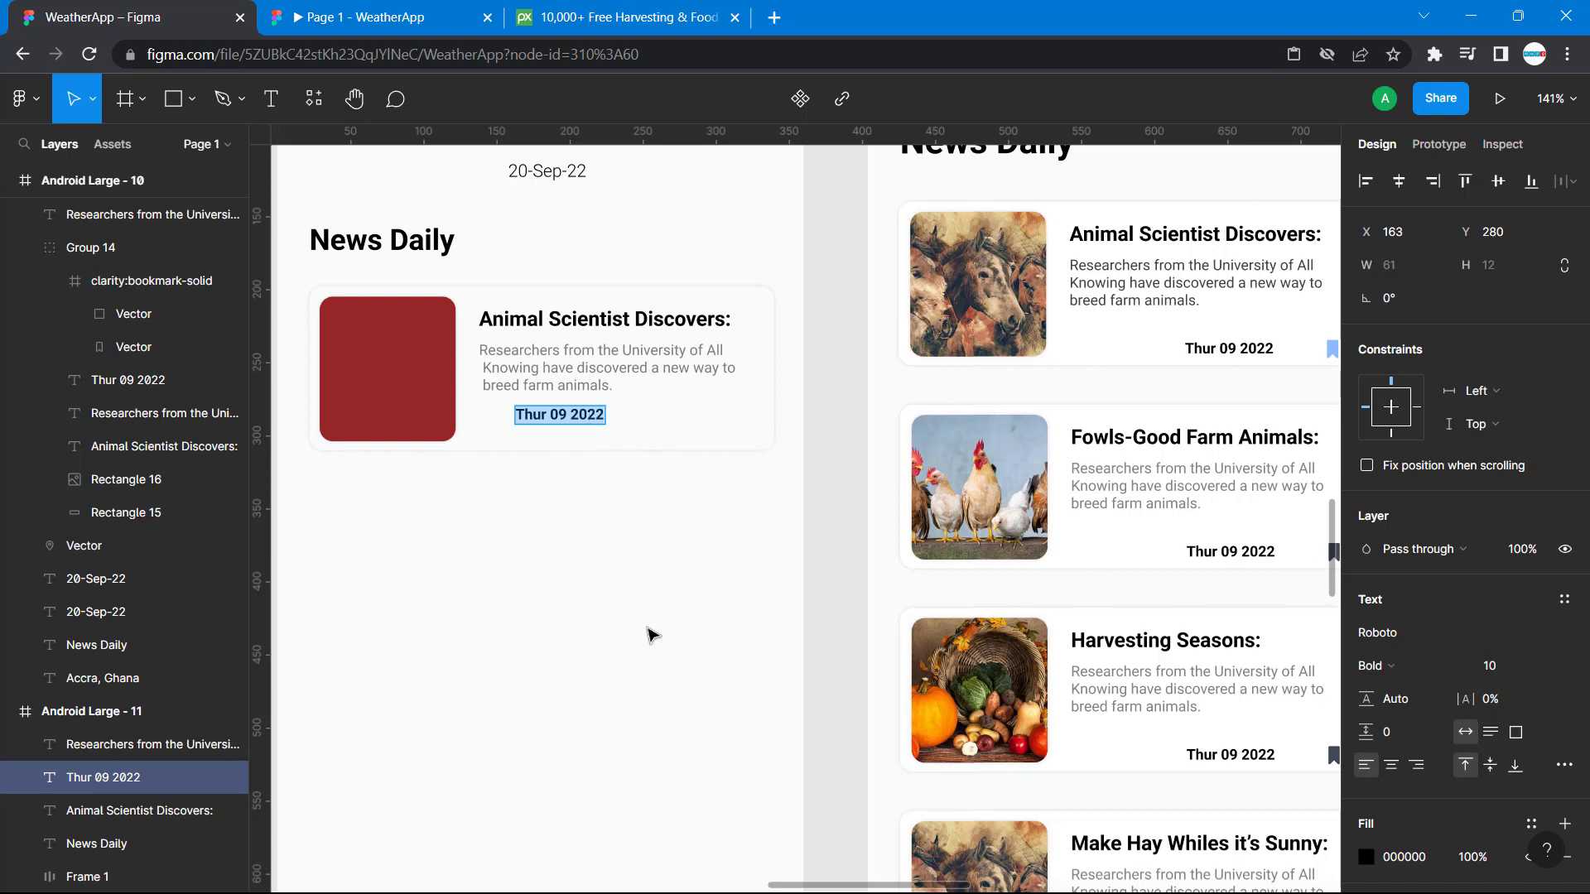
{"action": "key", "text": "Escape"}
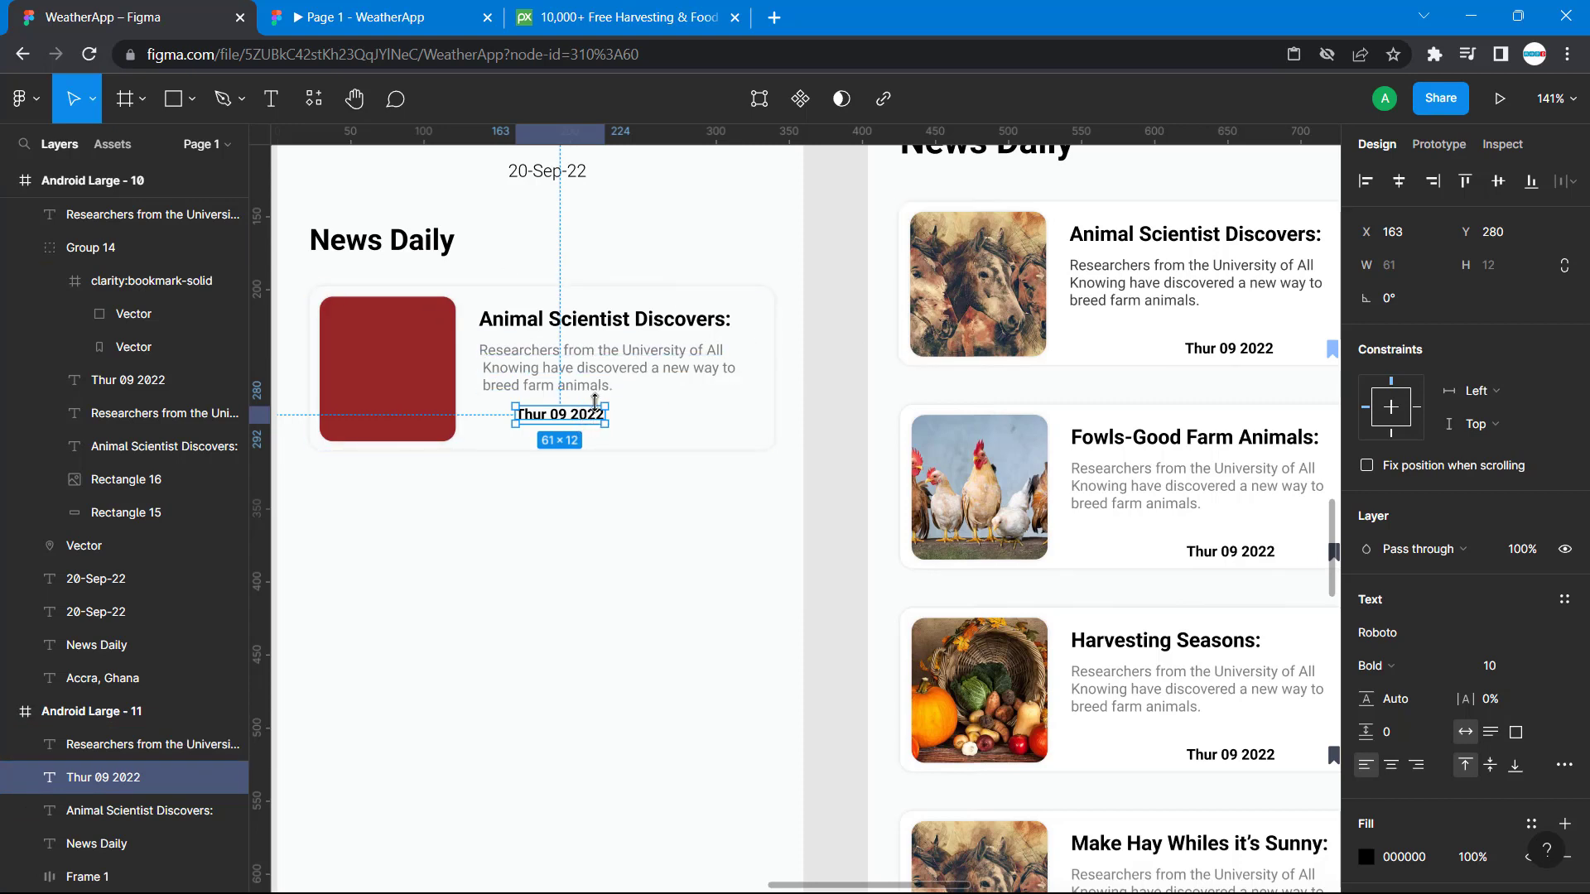
Move the new card's date to its lower right at X 226, Y 293, comparing its spacing with the reference card's date.
{"action": "left_click_drag", "start_coordinate": [603, 423], "coordinate": [678, 435]}
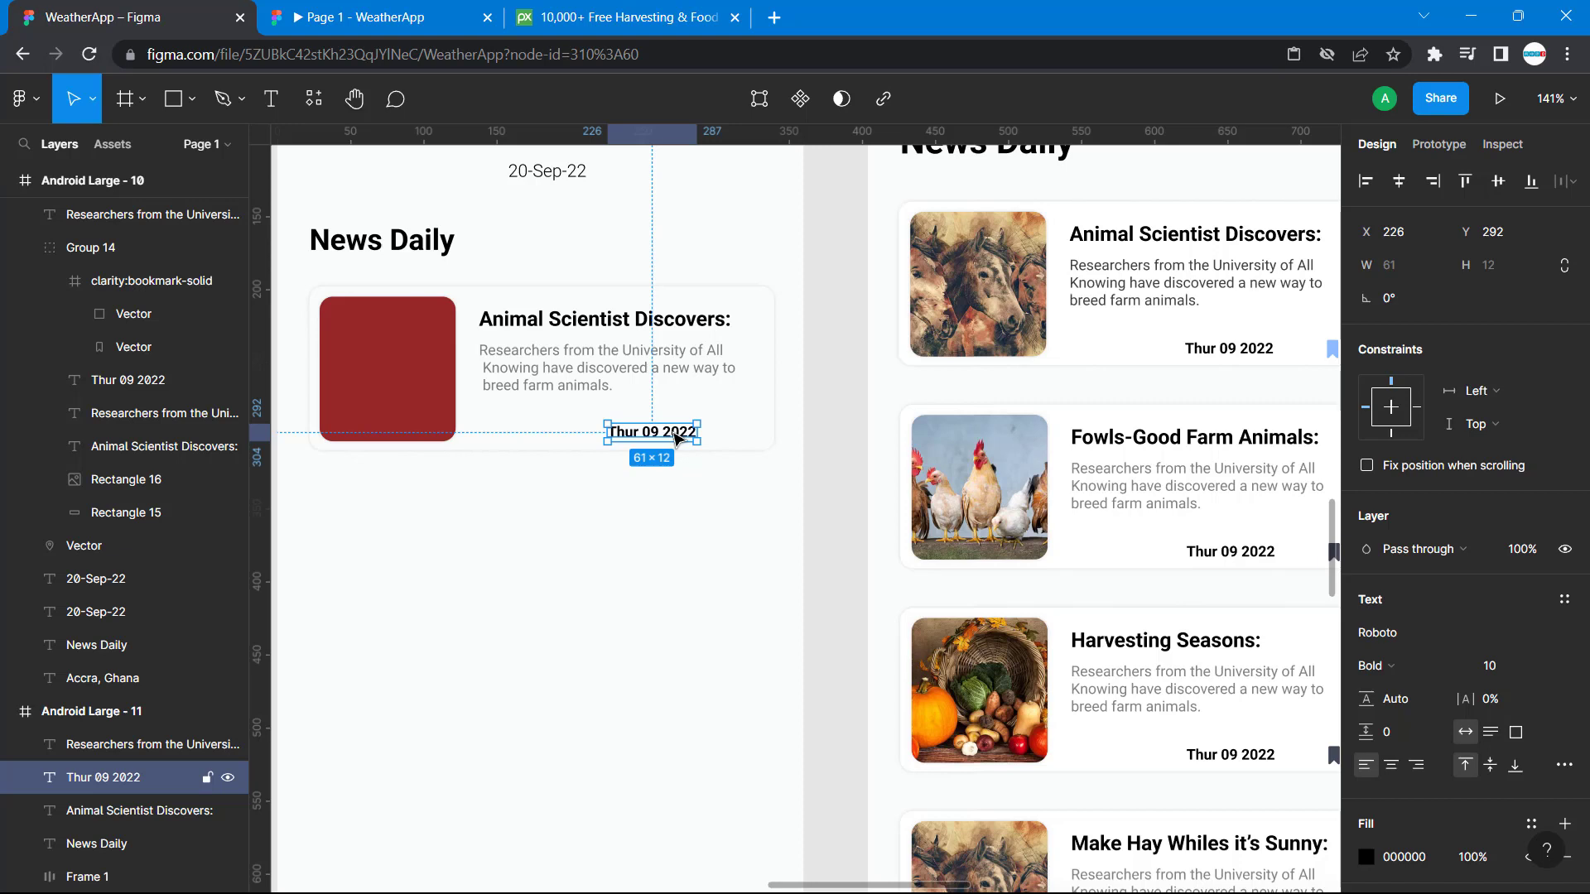
{"action": "double_click", "coordinate": [1234, 356]}
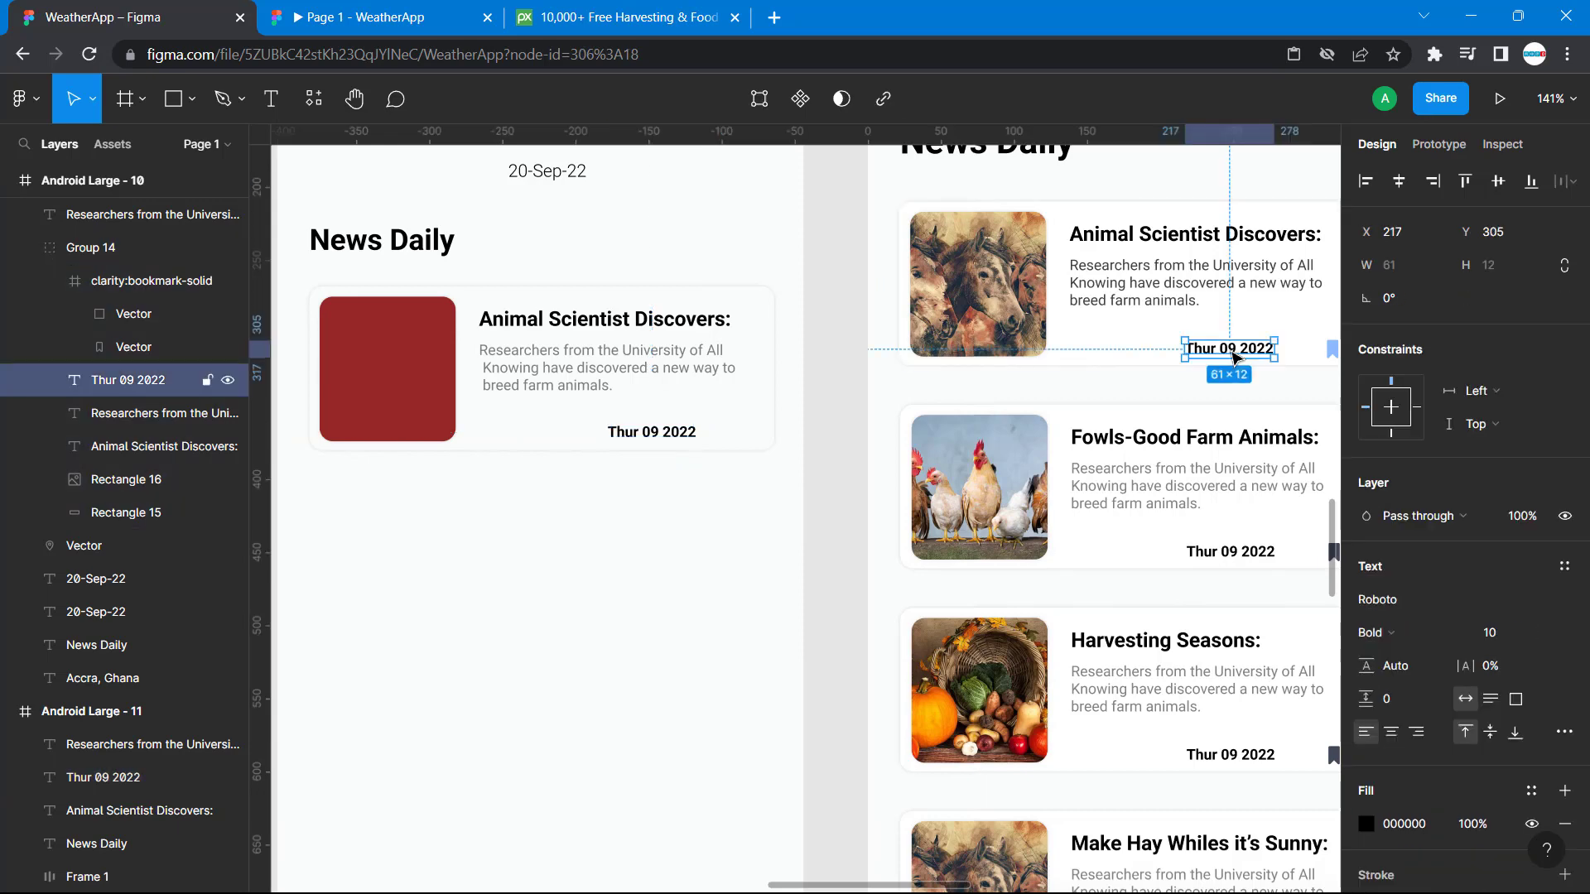
{"action": "key", "text": "alt"}
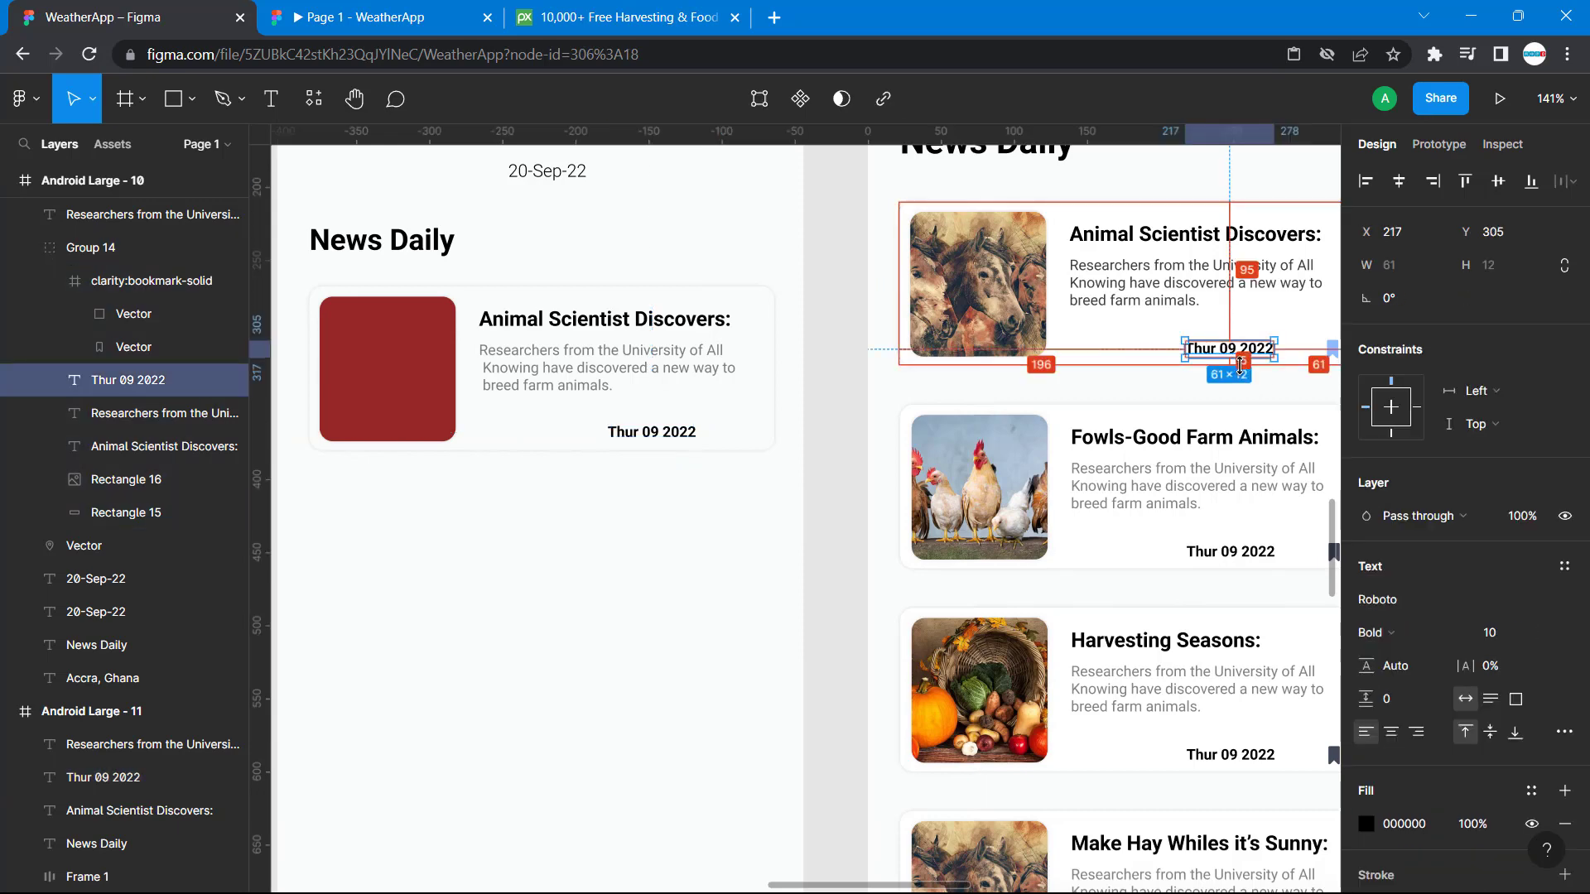
{"action": "left_click", "coordinate": [683, 433]}
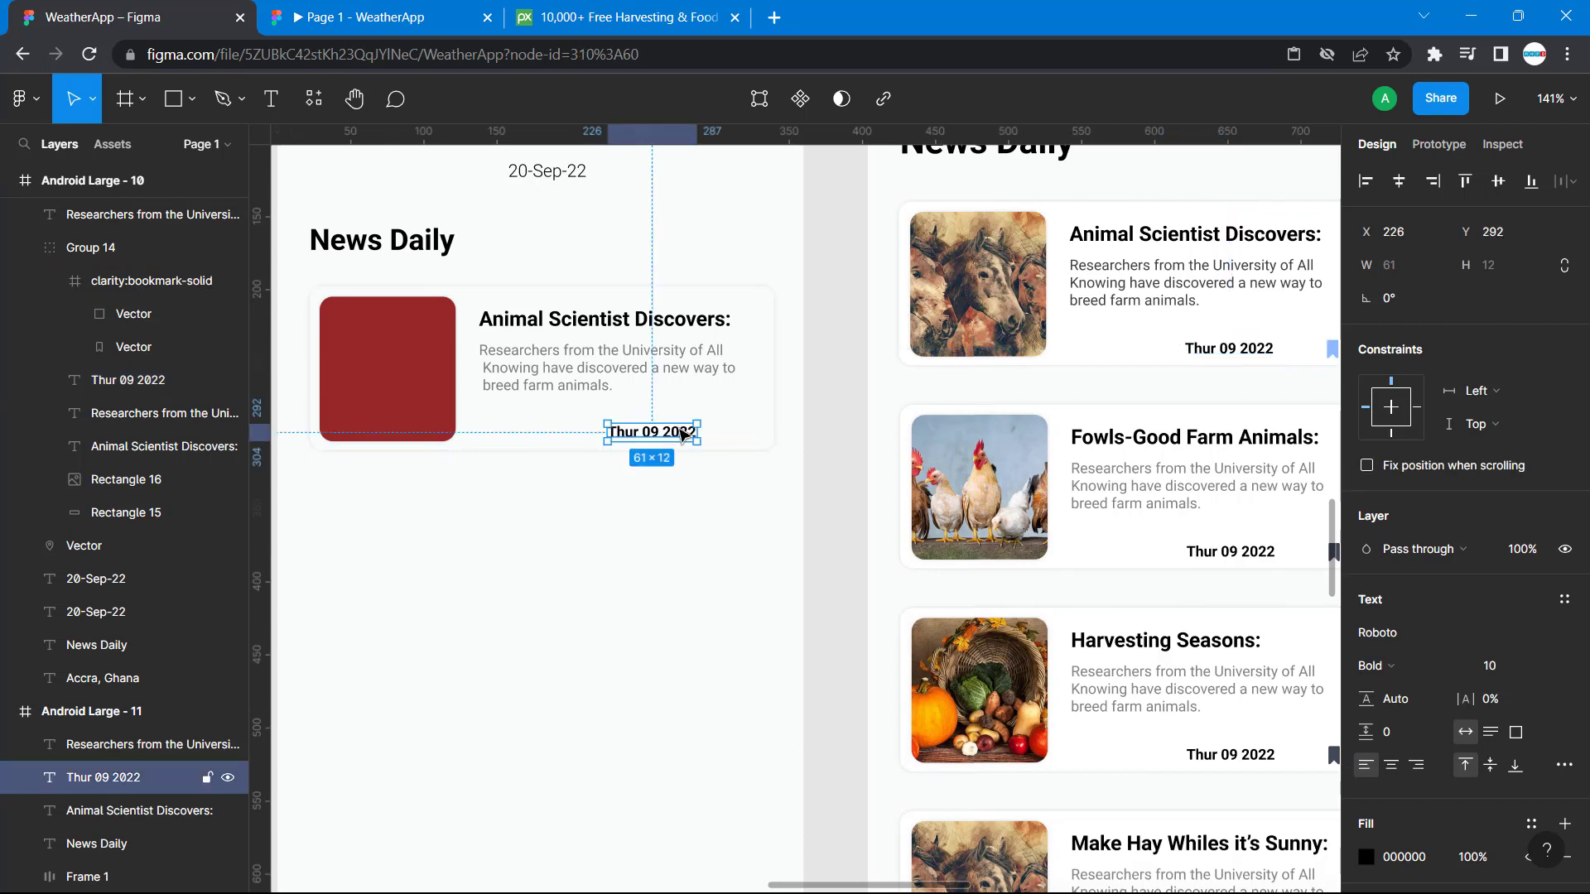
{"action": "key", "text": "alt"}
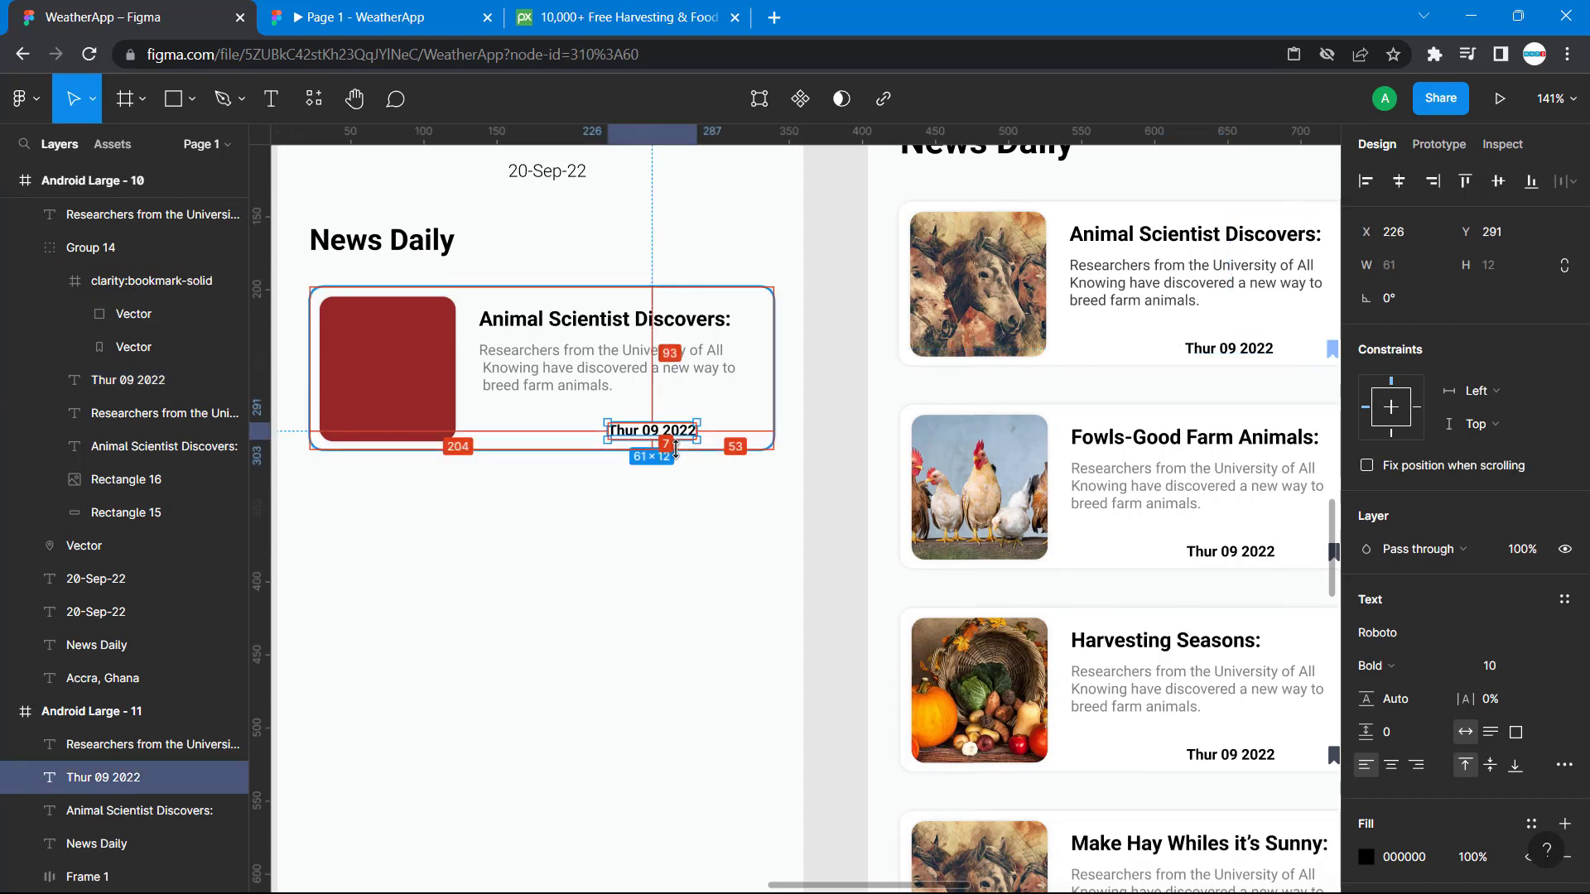
{"action": "key", "text": "Down"}
{"action": "left_click", "coordinate": [702, 501]}
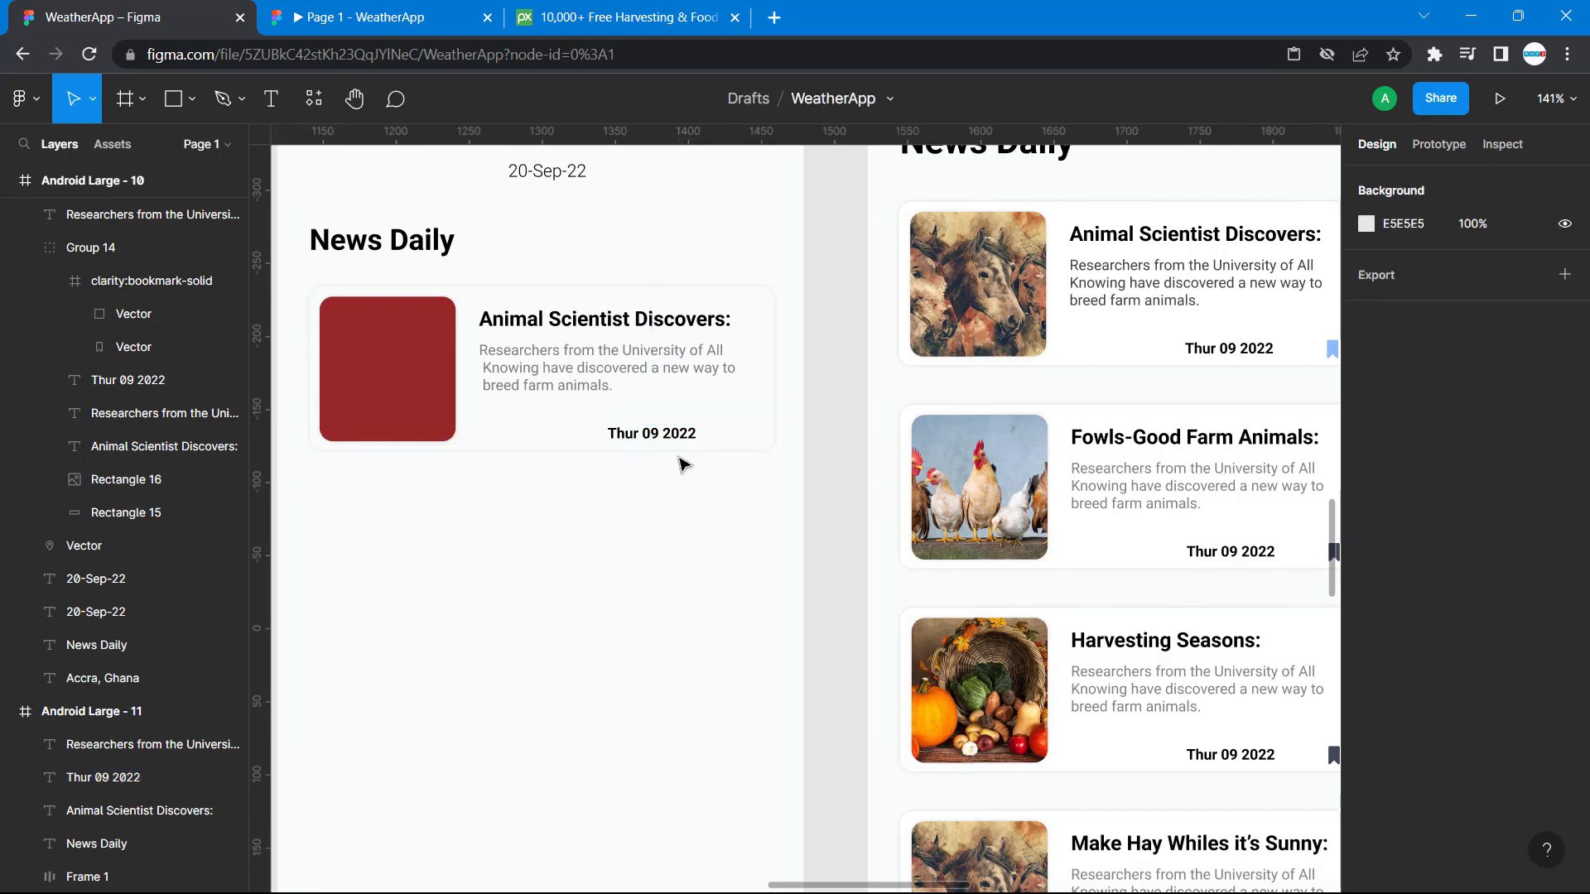
{"action": "scroll", "coordinate": [1263, 381], "scroll_direction": "right", "scroll_amount": 3}
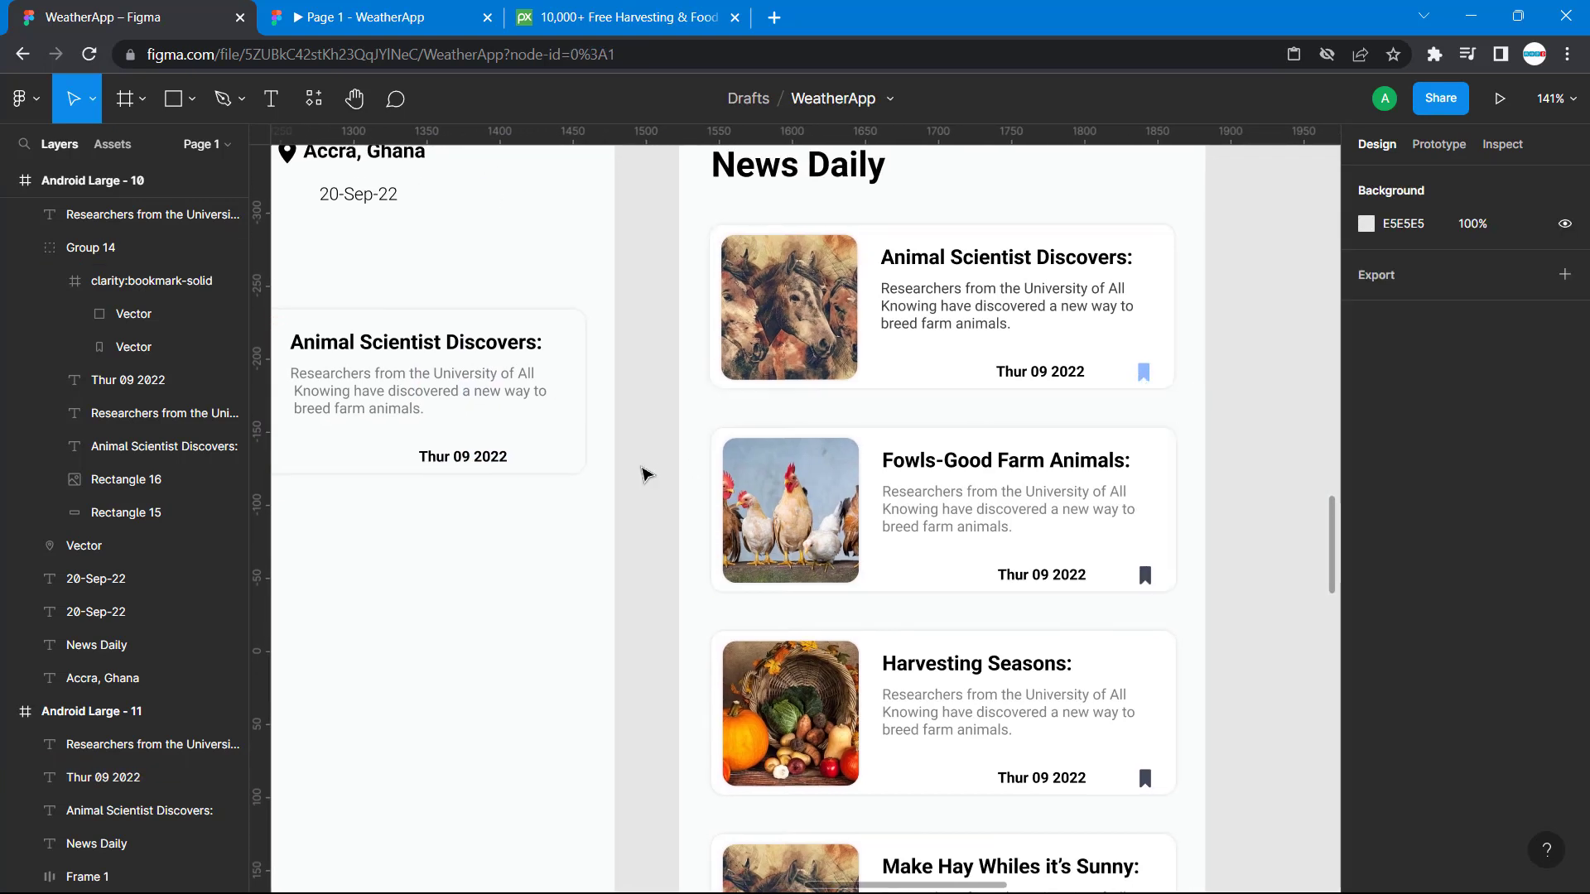
{"action": "right_click", "coordinate": [641, 470]}
{"action": "mouse_move", "coordinate": [693, 637]}
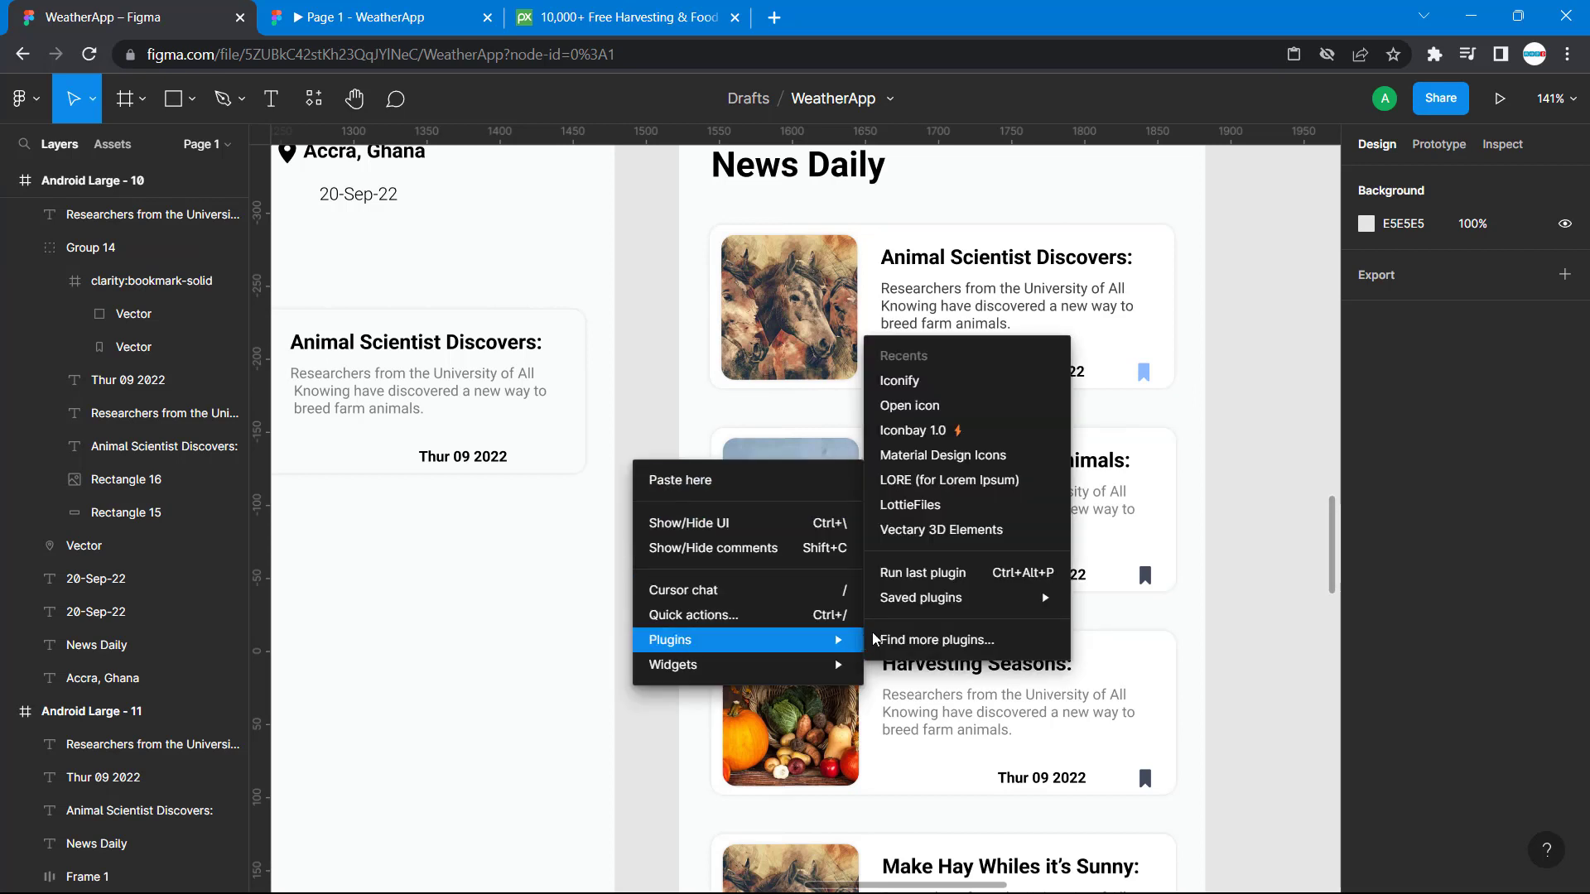
{"action": "mouse_move", "coordinate": [923, 607]}
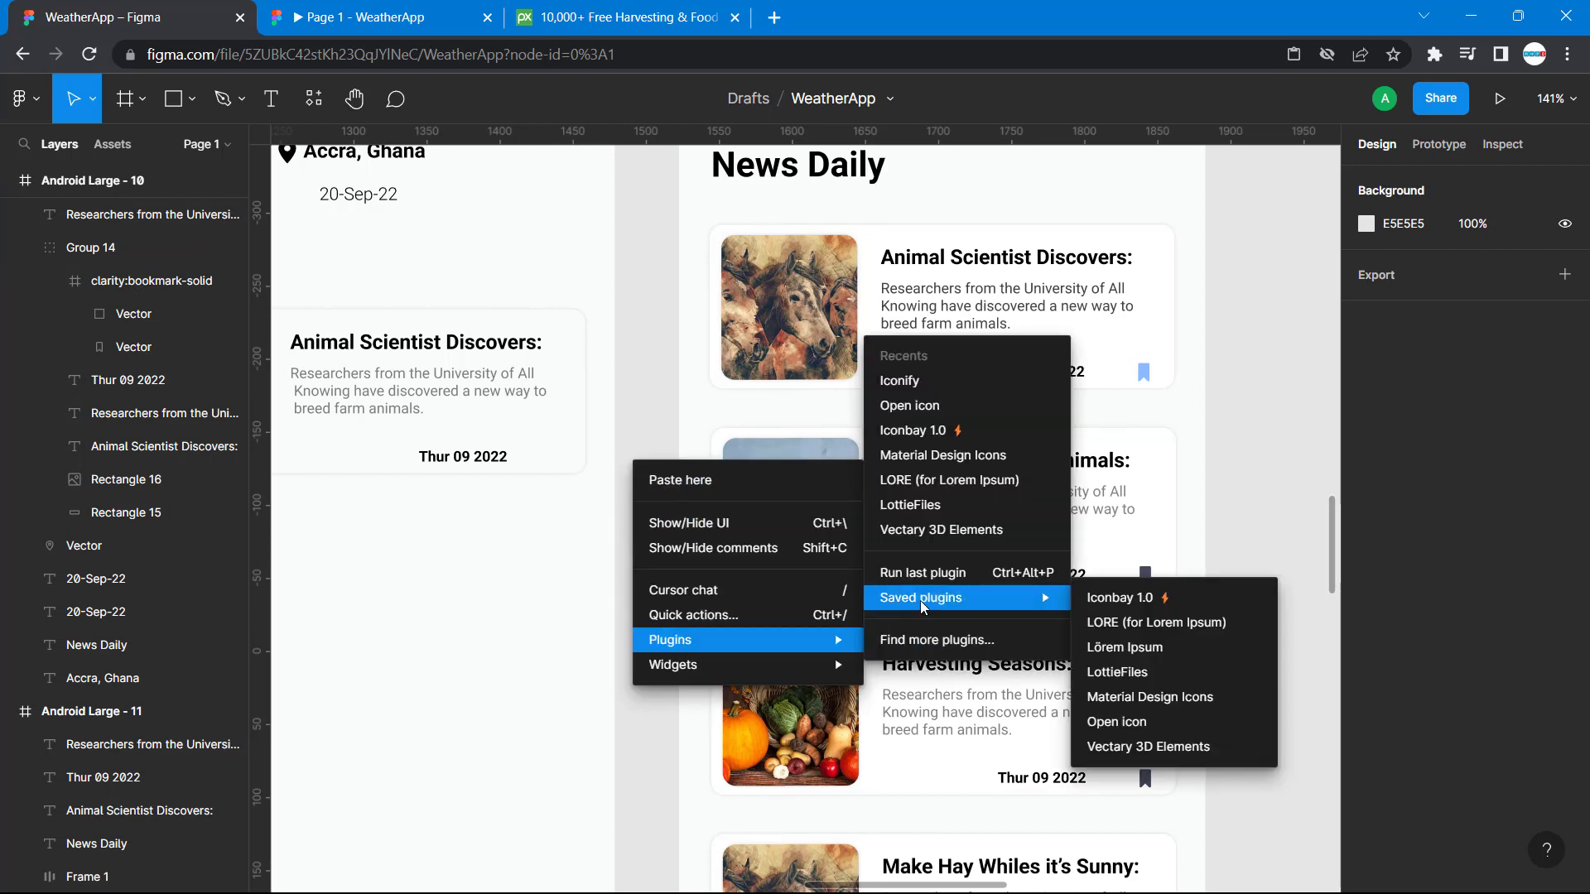
{"action": "left_click", "coordinate": [1133, 602]}
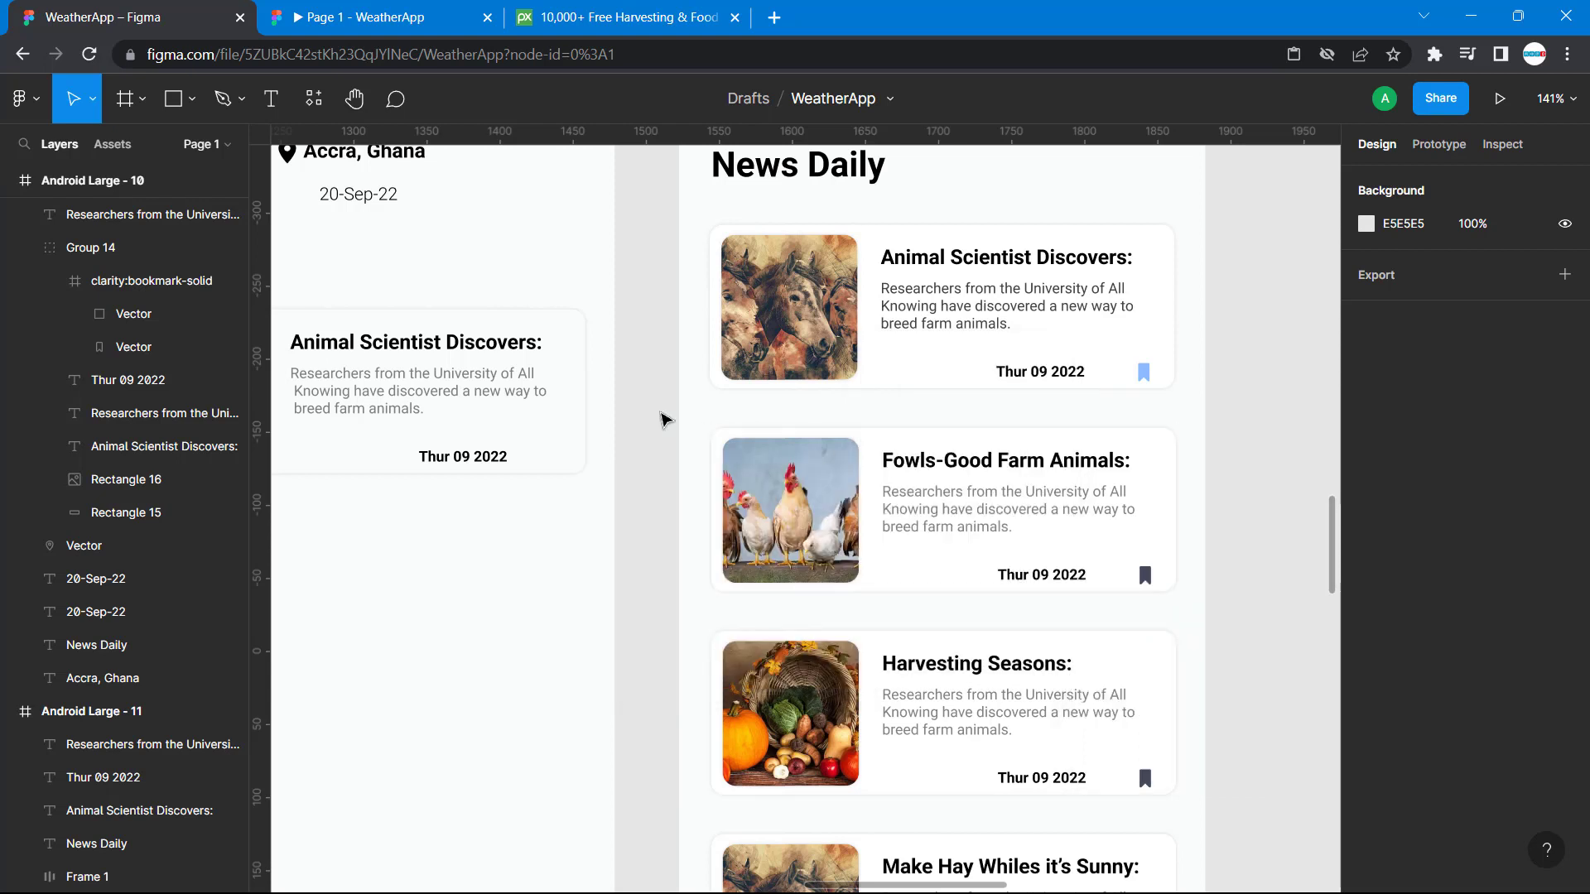
{"action": "scroll", "coordinate": [662, 420], "scroll_direction": "left", "scroll_amount": 2}
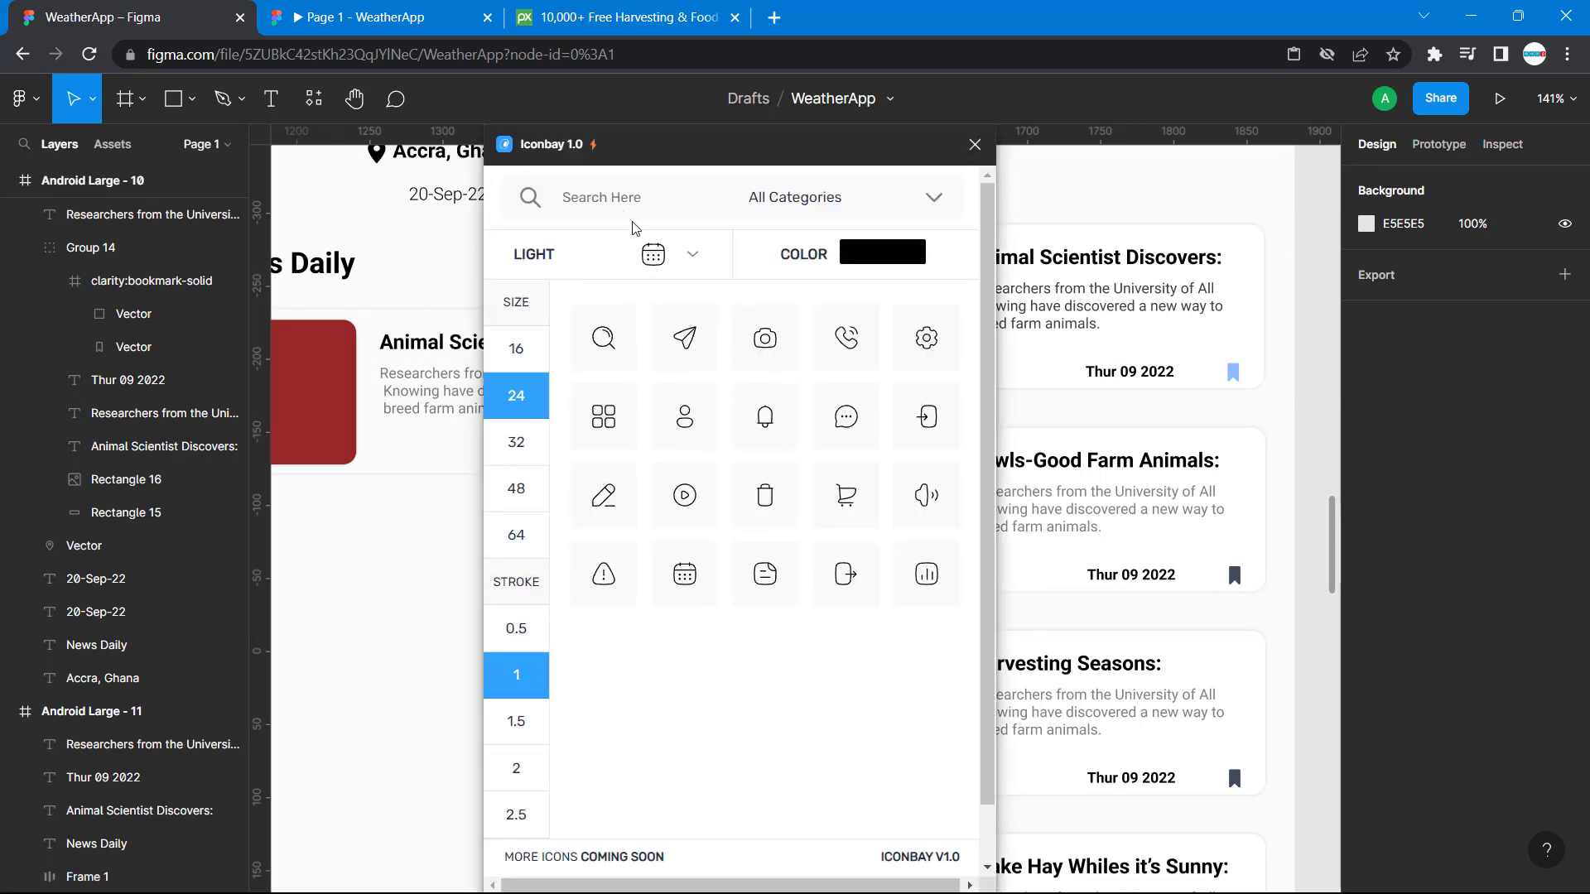
{"action": "left_click", "coordinate": [975, 145]}
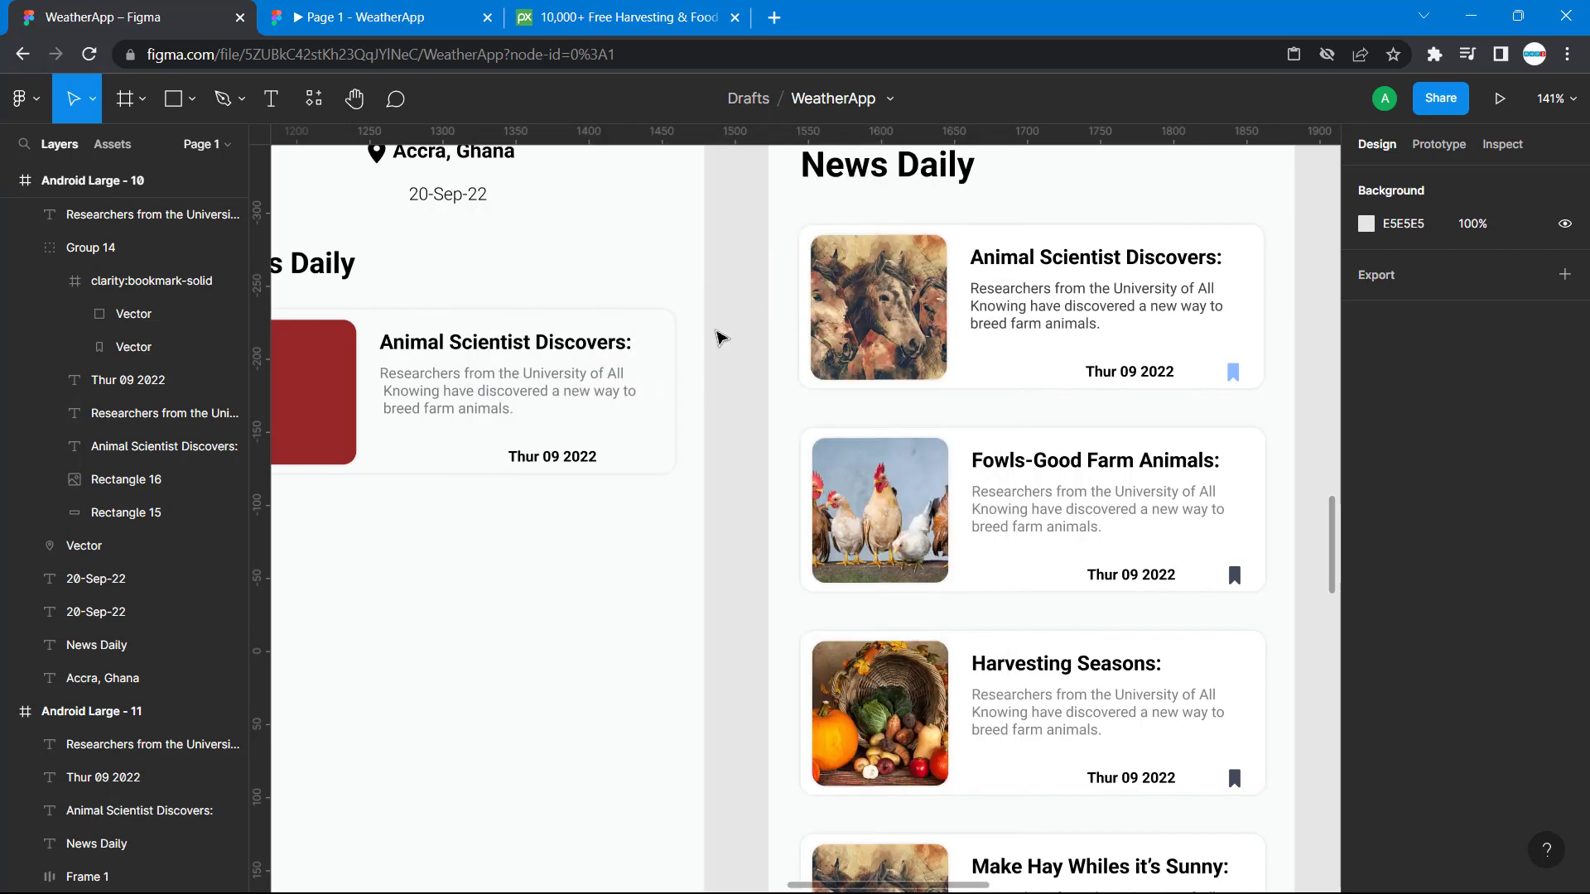
Search the Iconify plugin for "bookmark" and import the clarity:bookmark-solid icon onto the canvas.
{"action": "right_click", "coordinate": [717, 336]}
{"action": "mouse_move", "coordinate": [868, 522]}
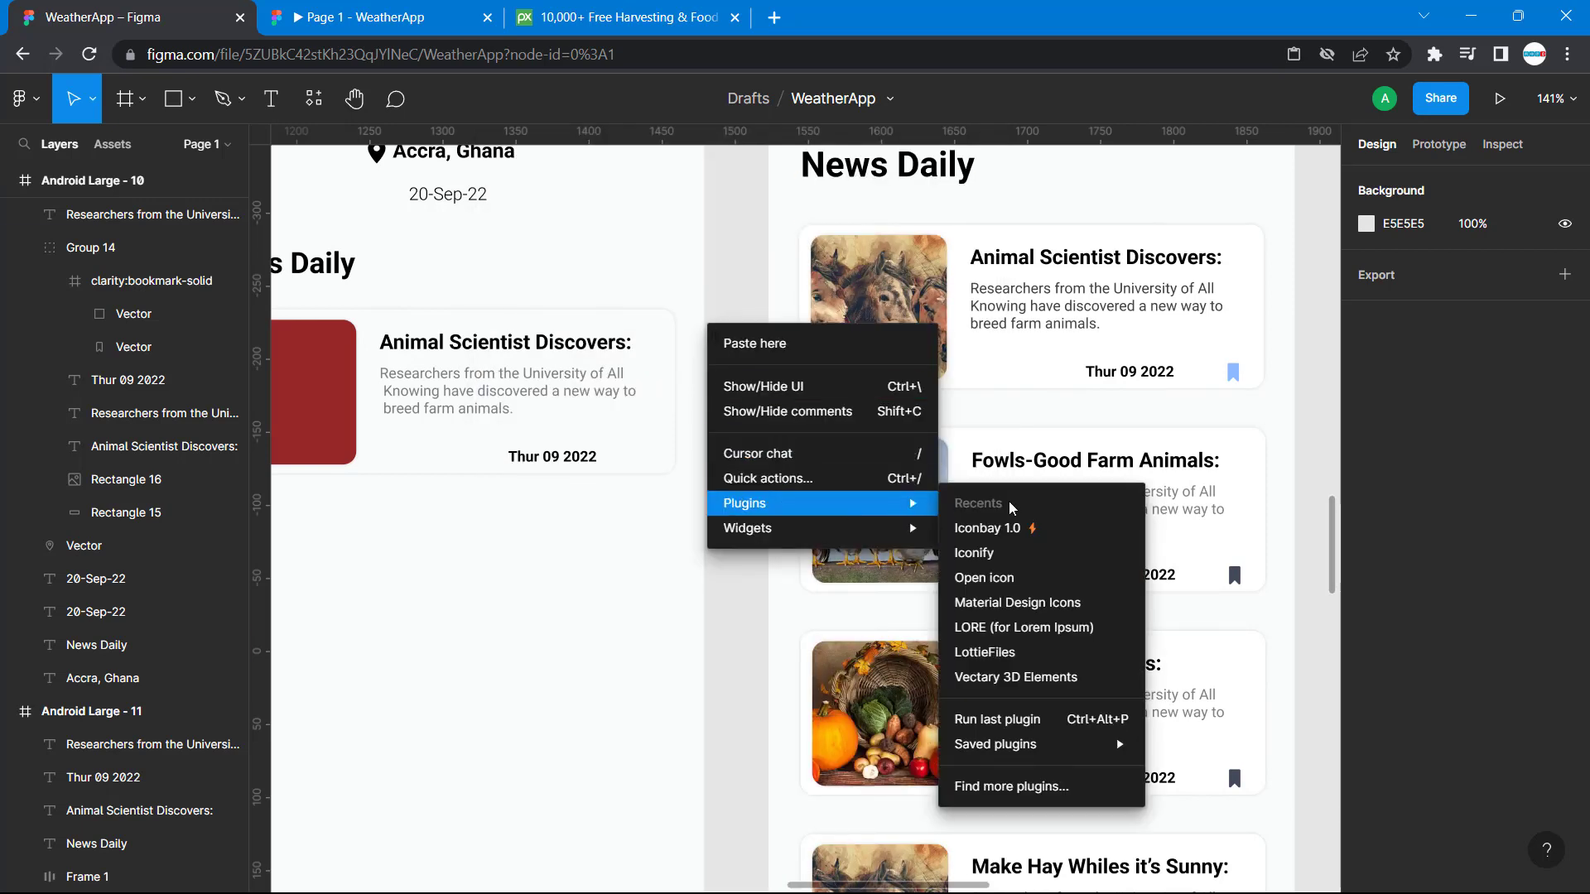
{"action": "left_click", "coordinate": [985, 552]}
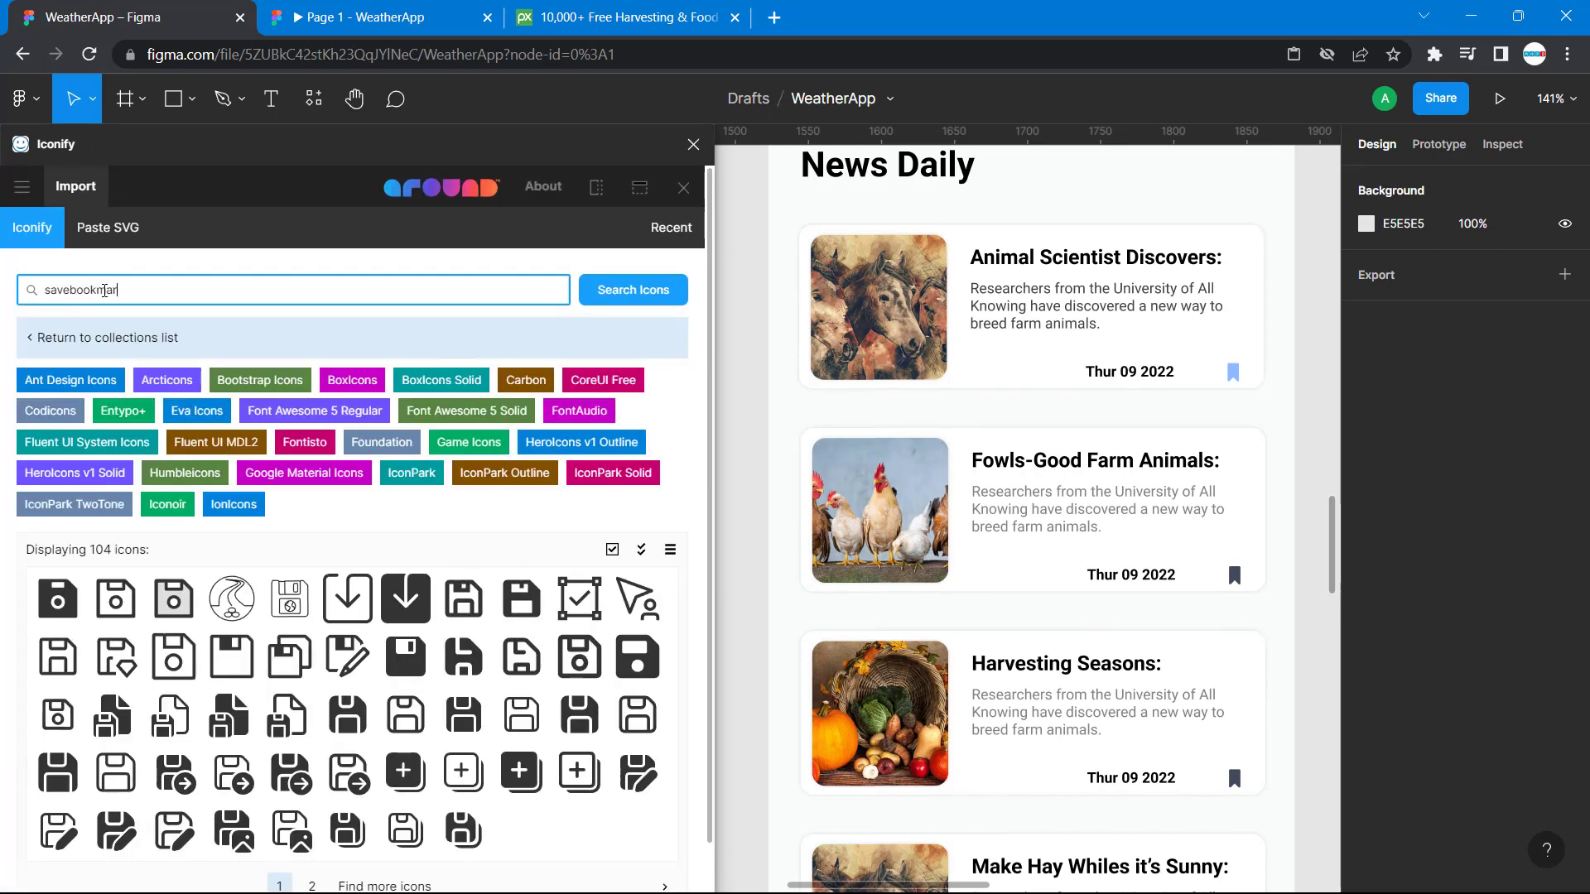
{"action": "type", "text": "bookmark"}
{"action": "key", "text": "Return"}
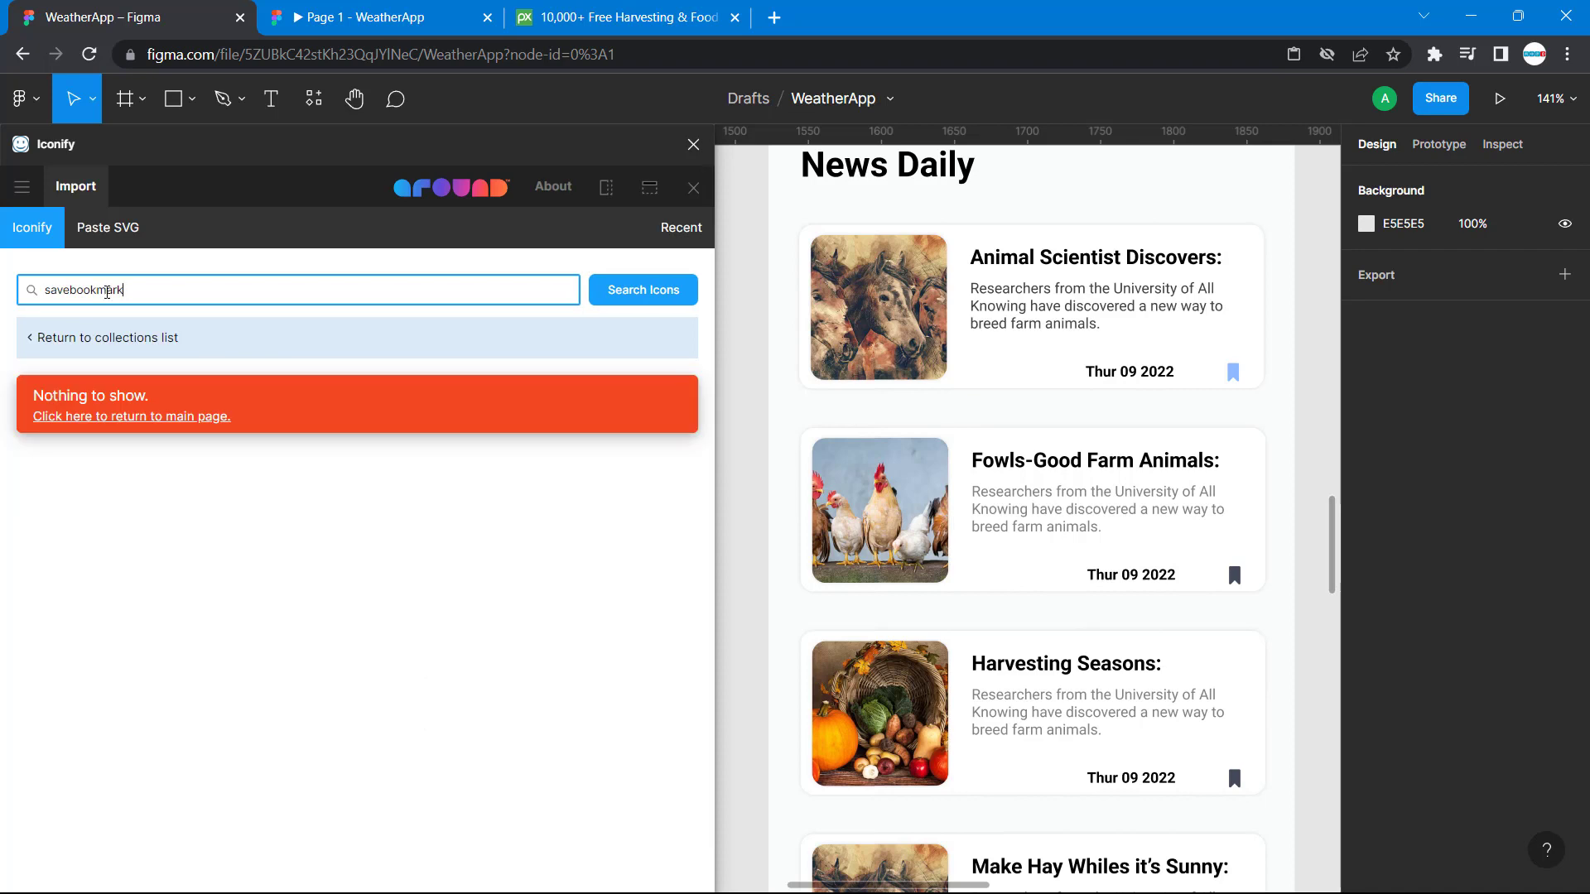
{"action": "left_click_drag", "start_coordinate": [72, 292], "coordinate": [2, 307]}
{"action": "key", "text": "BackSpace"}
{"action": "key", "text": "Return"}
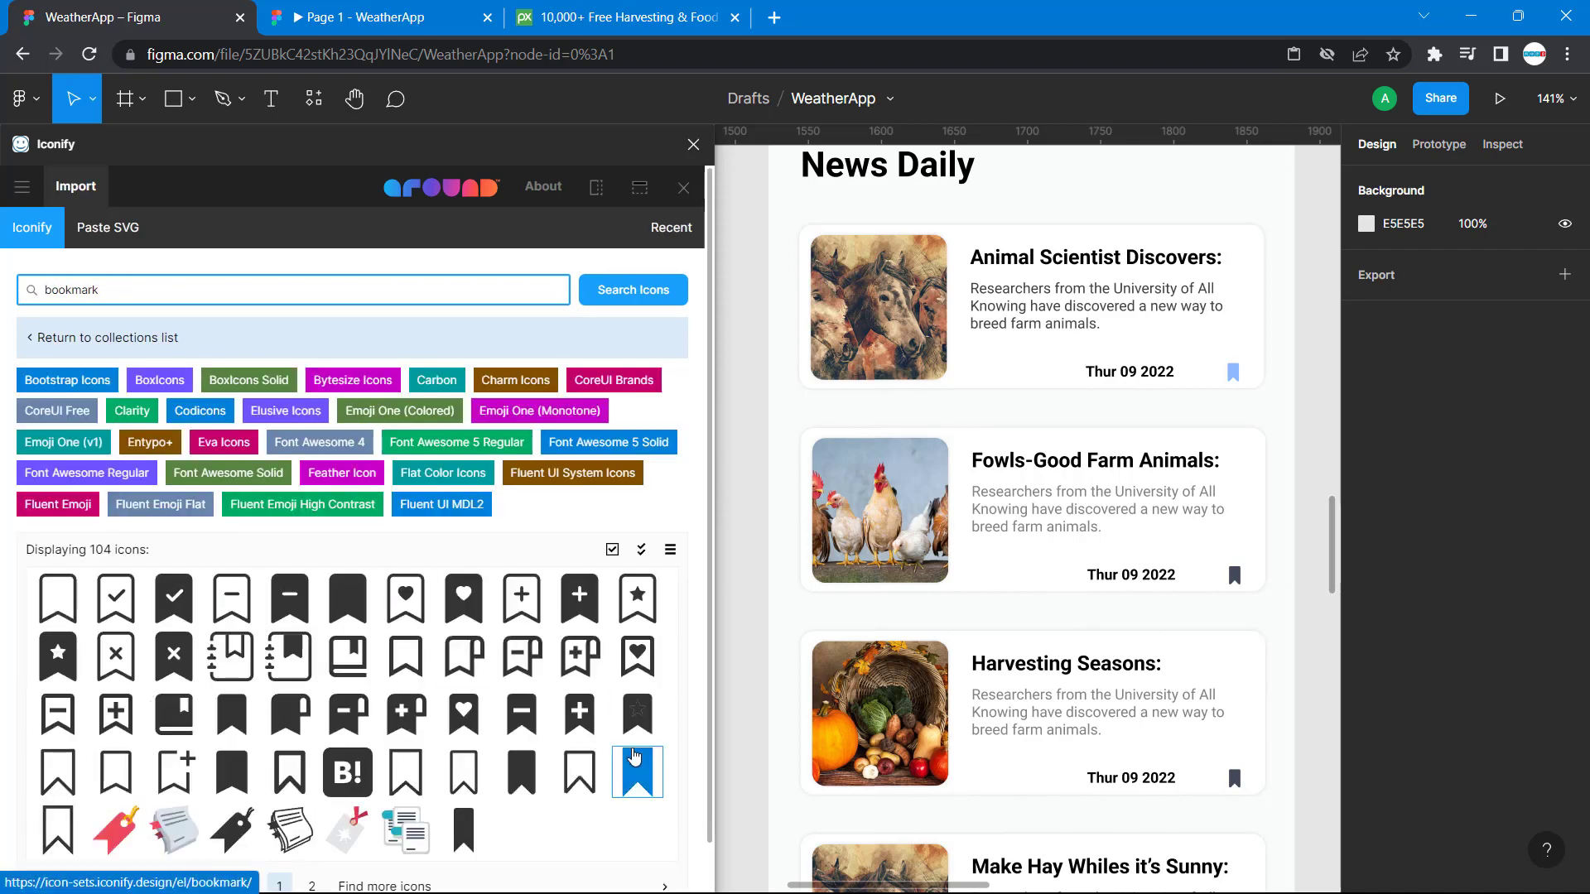
{"action": "left_click_drag", "start_coordinate": [522, 772], "coordinate": [735, 540]}
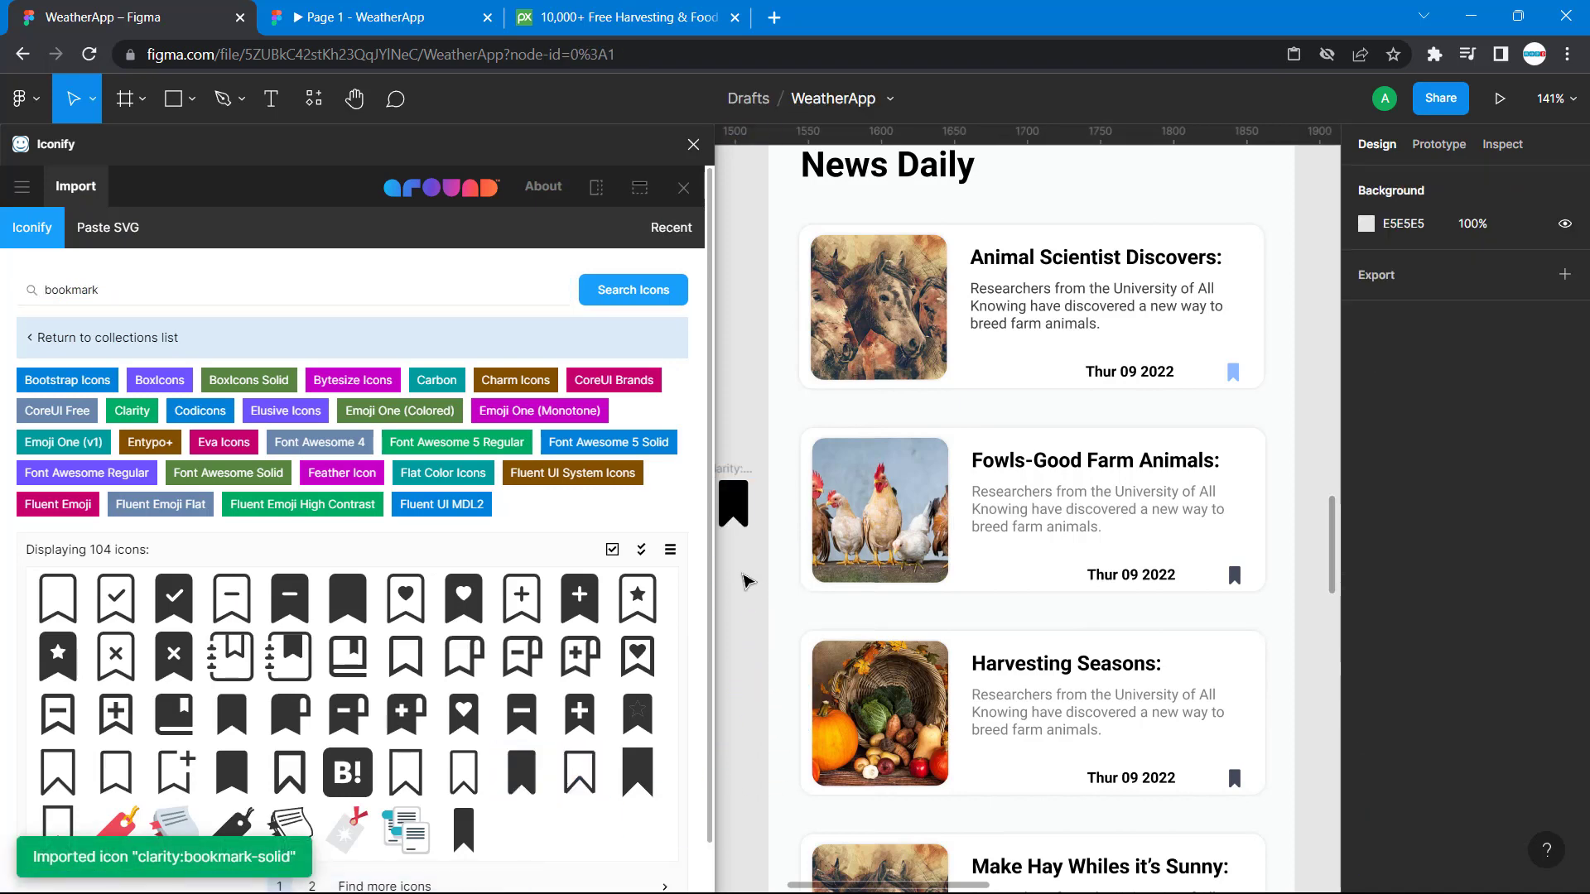
{"action": "left_click", "coordinate": [693, 145]}
Place the imported bookmark icon beside the new card's date at X 305, Y 292, sized 12 × 12.
{"action": "left_click", "coordinate": [733, 499]}
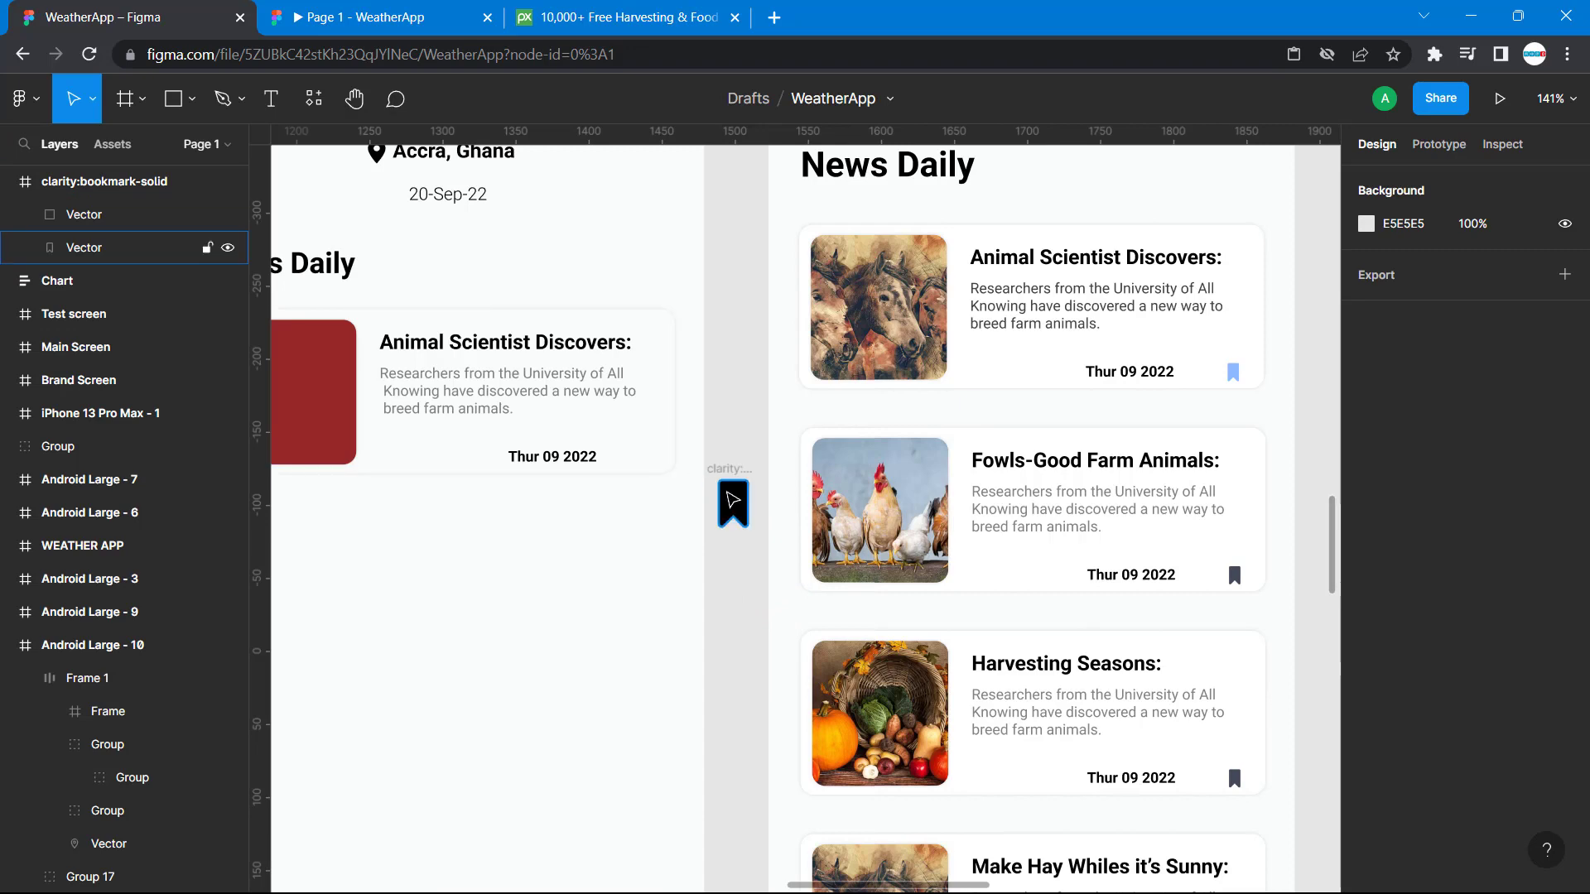
{"action": "left_click", "coordinate": [730, 487]}
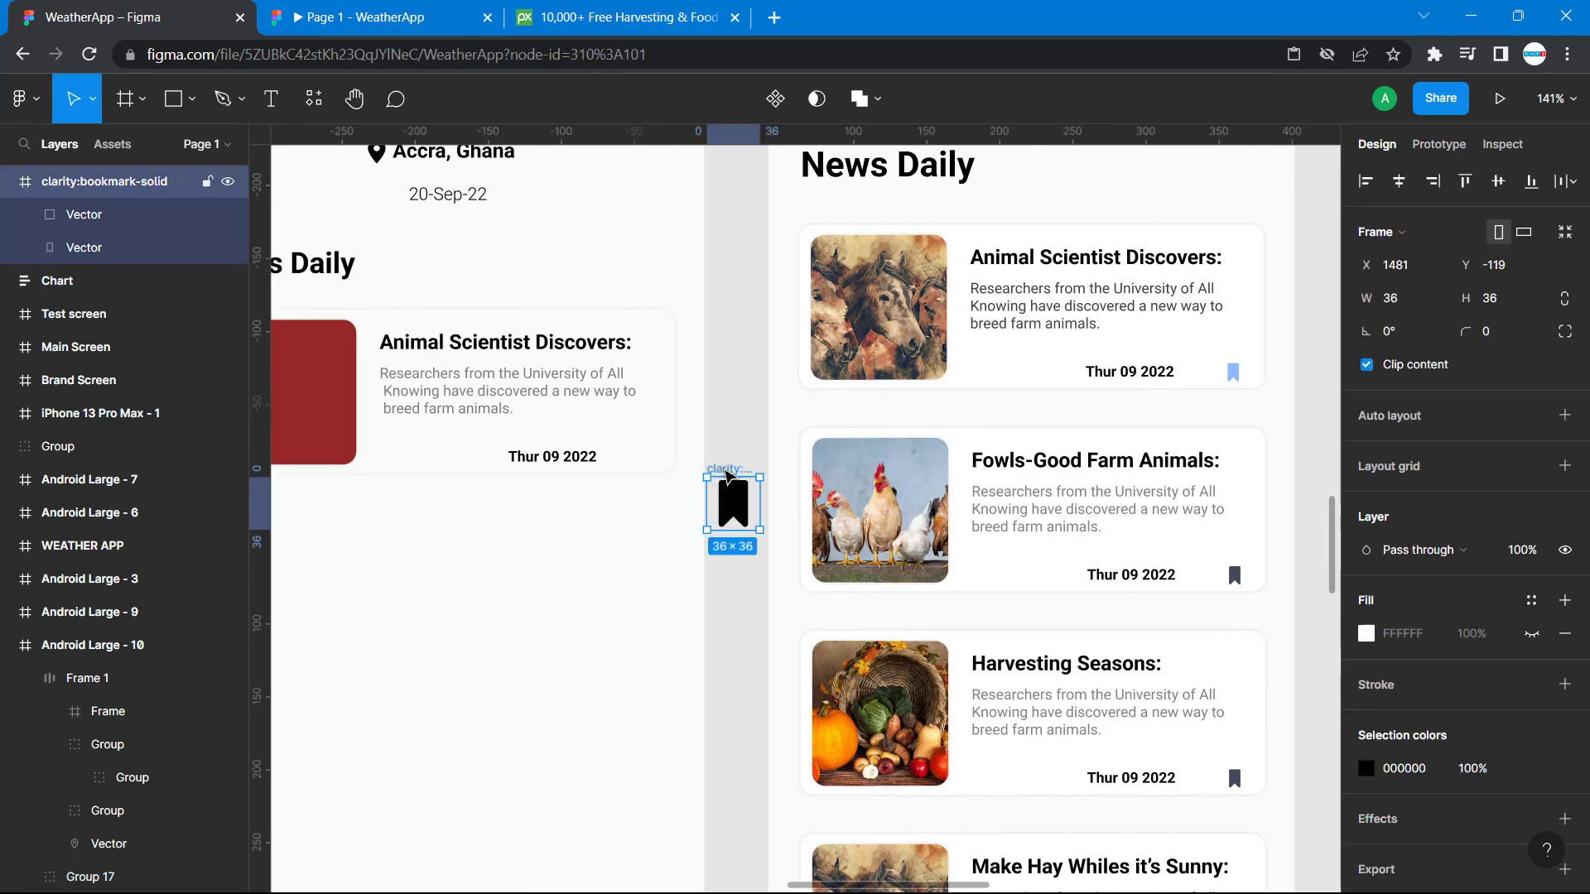
{"action": "left_click_drag", "start_coordinate": [734, 505], "coordinate": [634, 455]}
{"action": "left_click", "coordinate": [750, 580]}
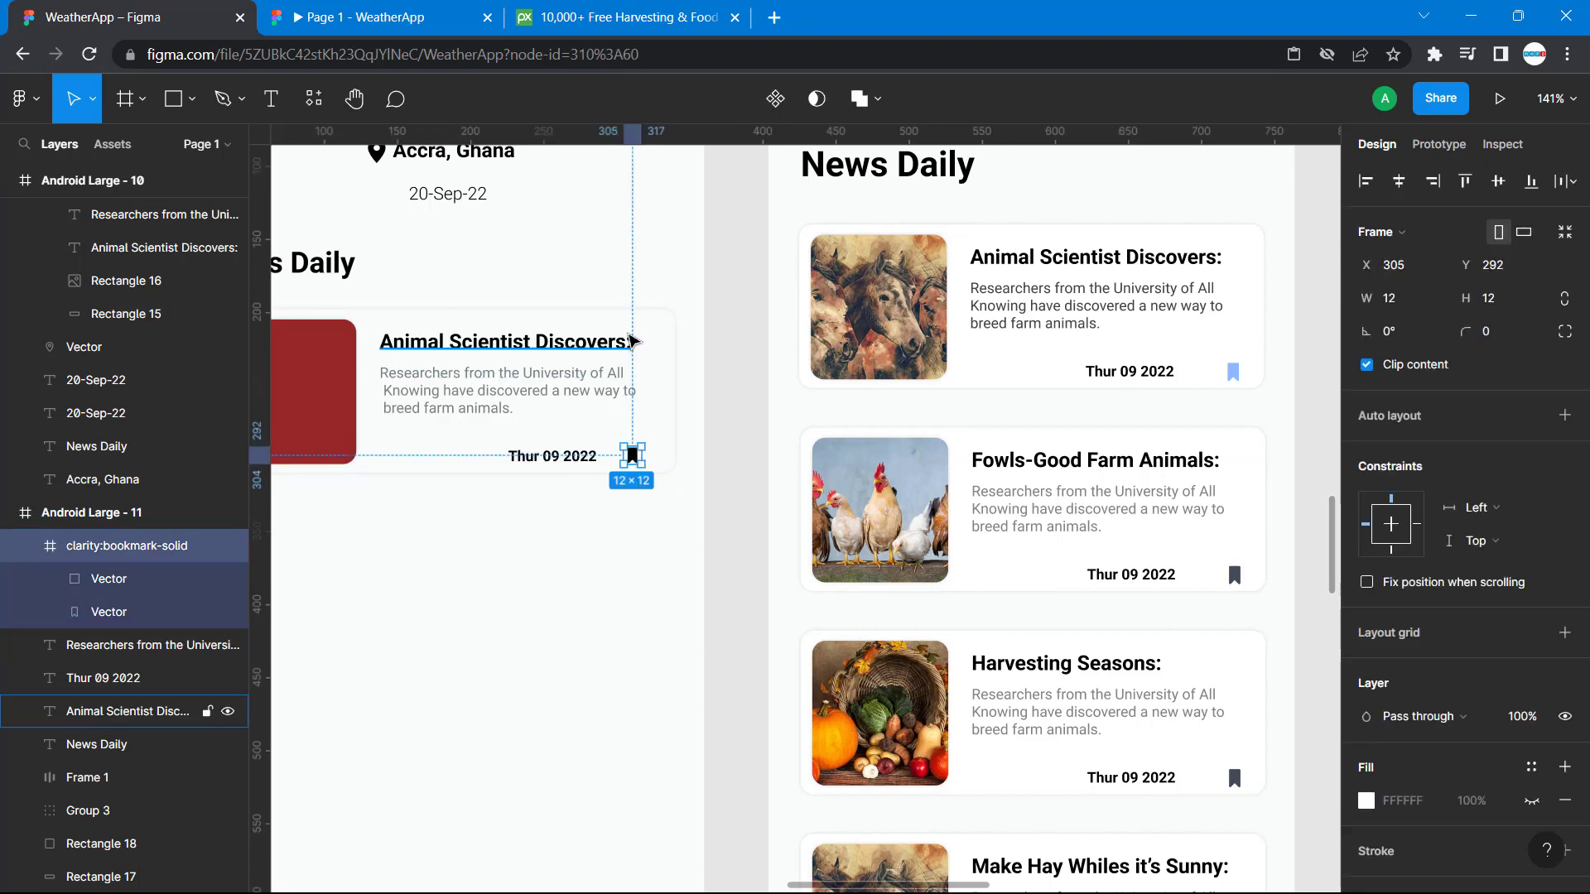
Examine the spacing and alignment of the new card's date and bookmark icon against the reference cards.
{"action": "key", "text": "alt"}
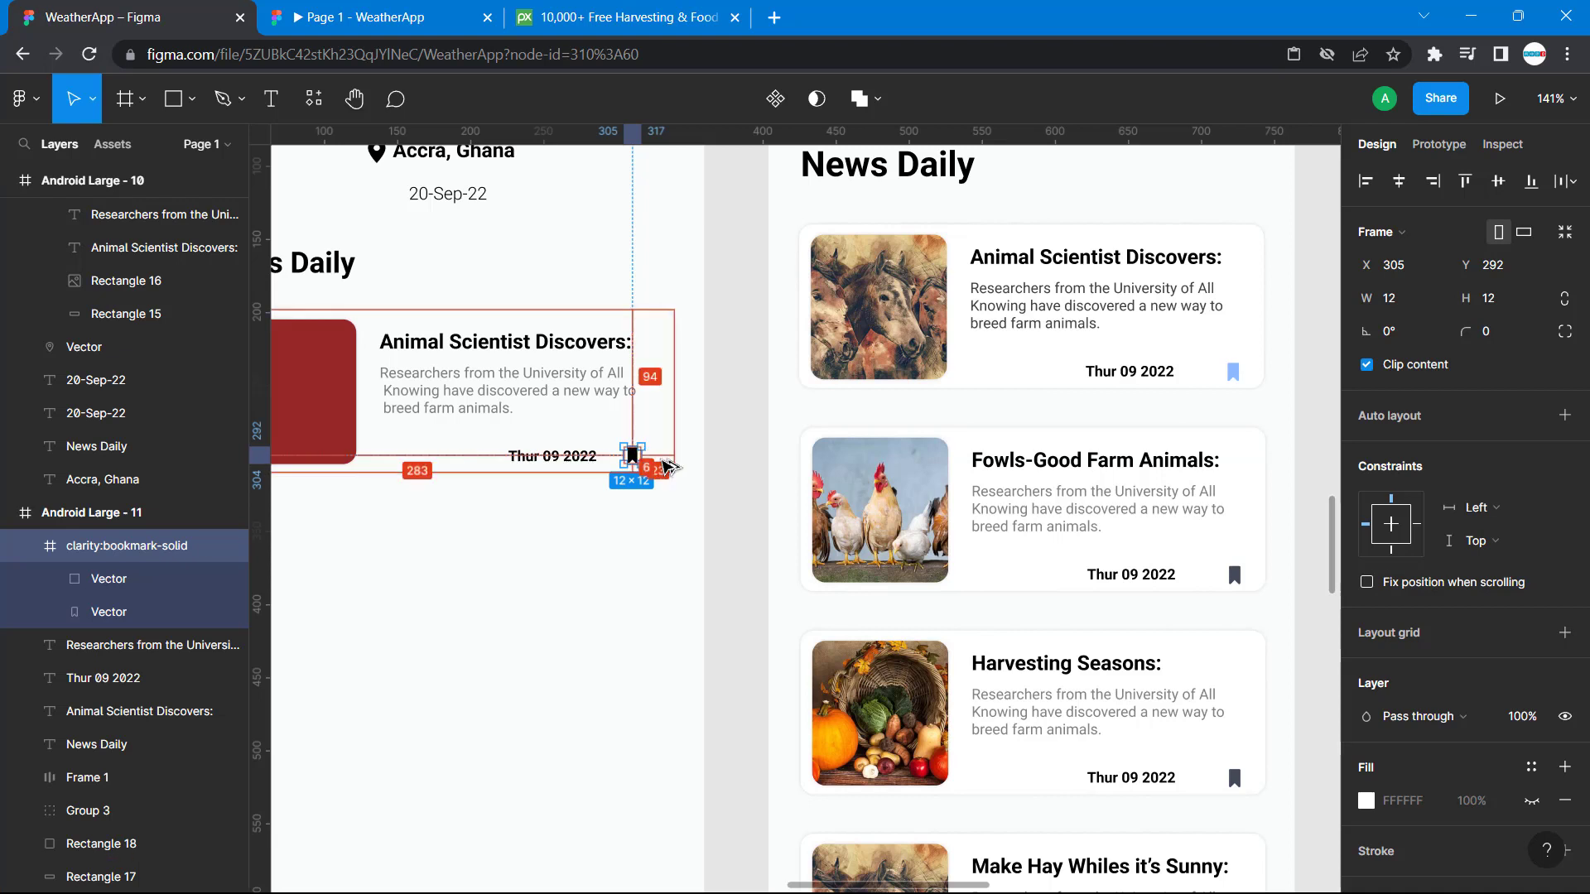
{"action": "left_click", "coordinate": [589, 457]}
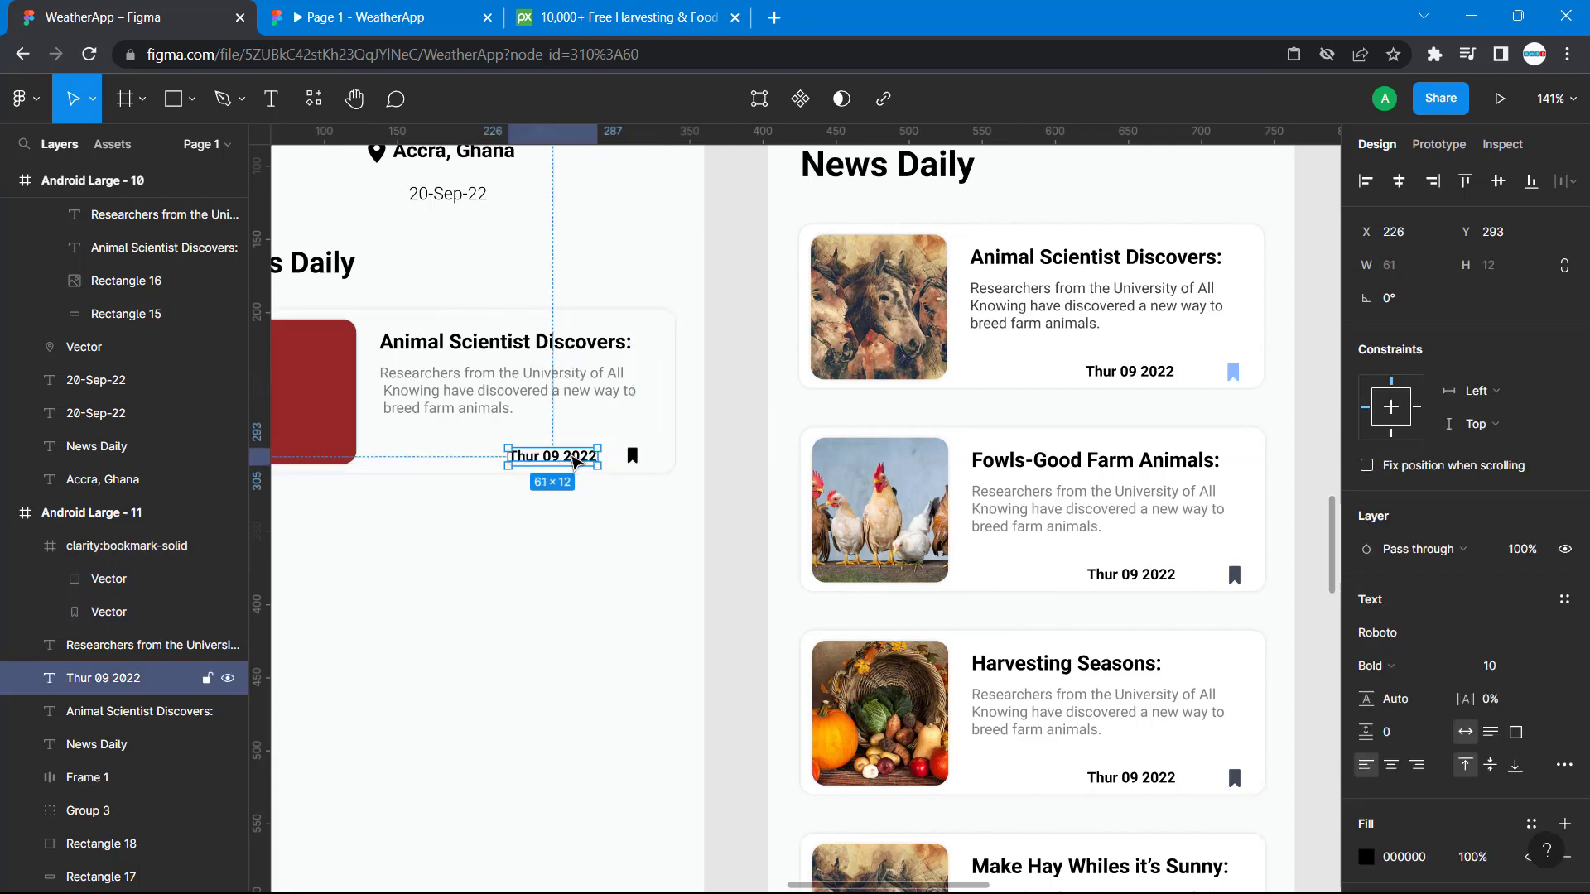
{"action": "left_click", "coordinate": [720, 542]}
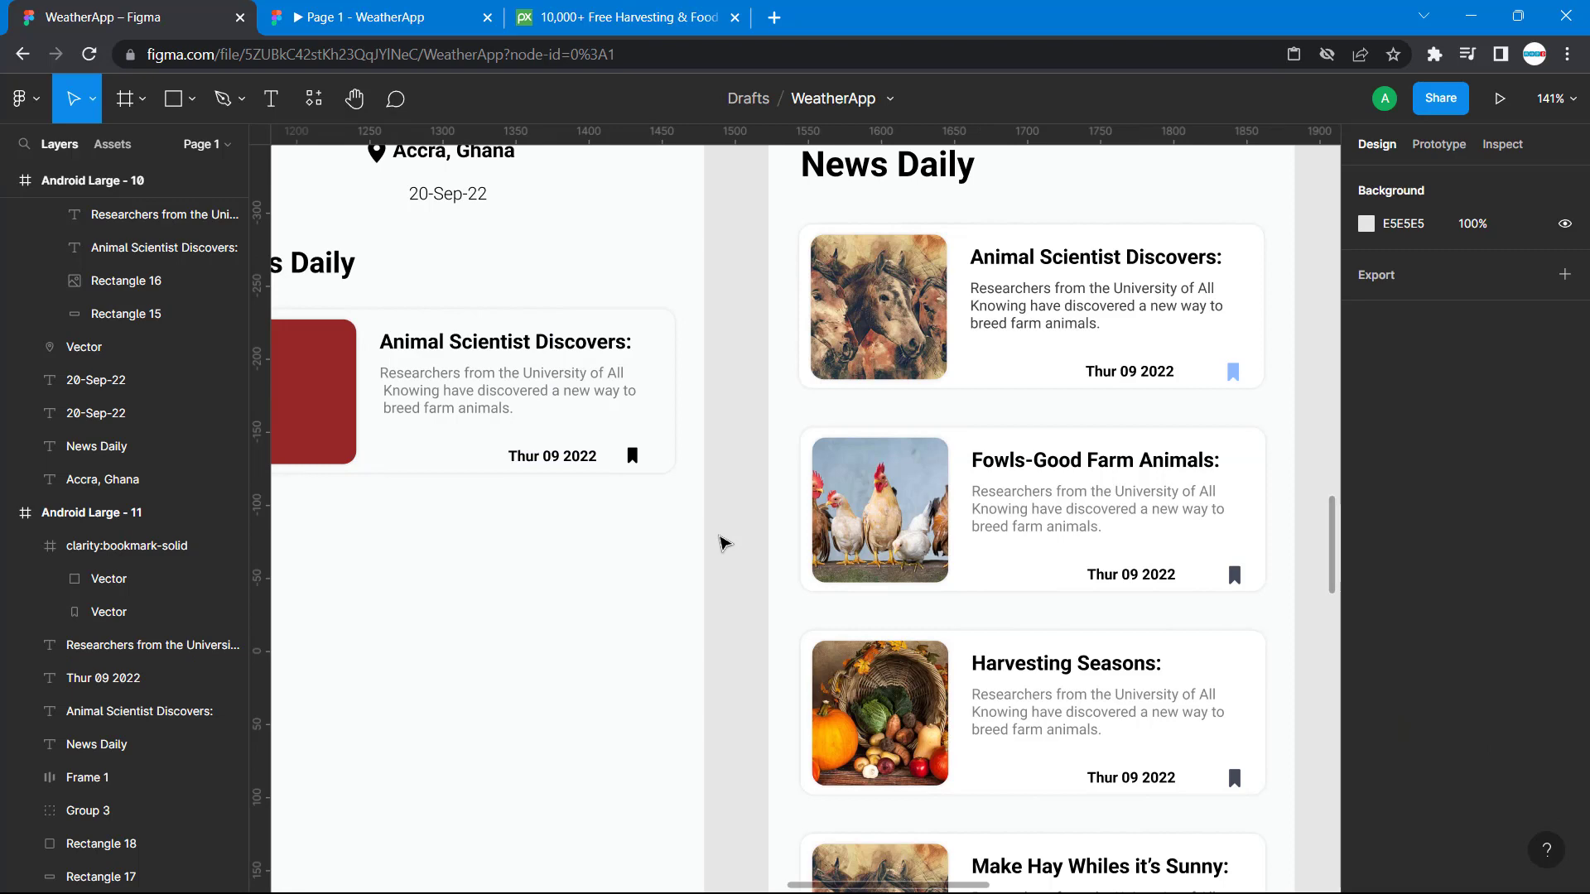
{"action": "scroll", "coordinate": [720, 542], "scroll_direction": "up", "scroll_amount": 1}
{"action": "left_click", "coordinate": [645, 460]}
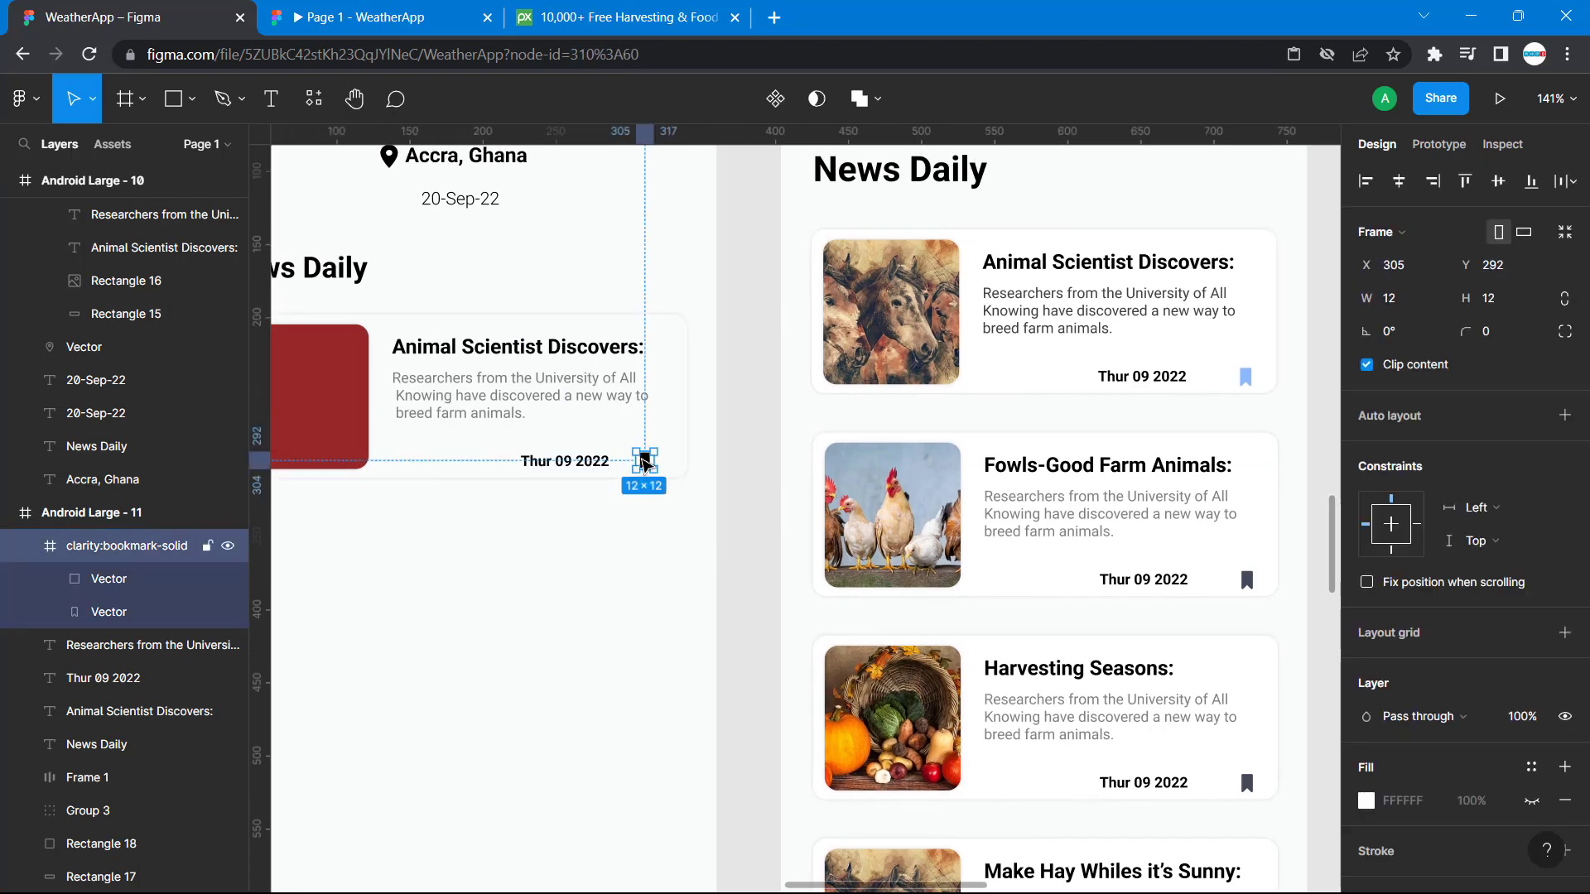
{"action": "left_click", "coordinate": [607, 464]}
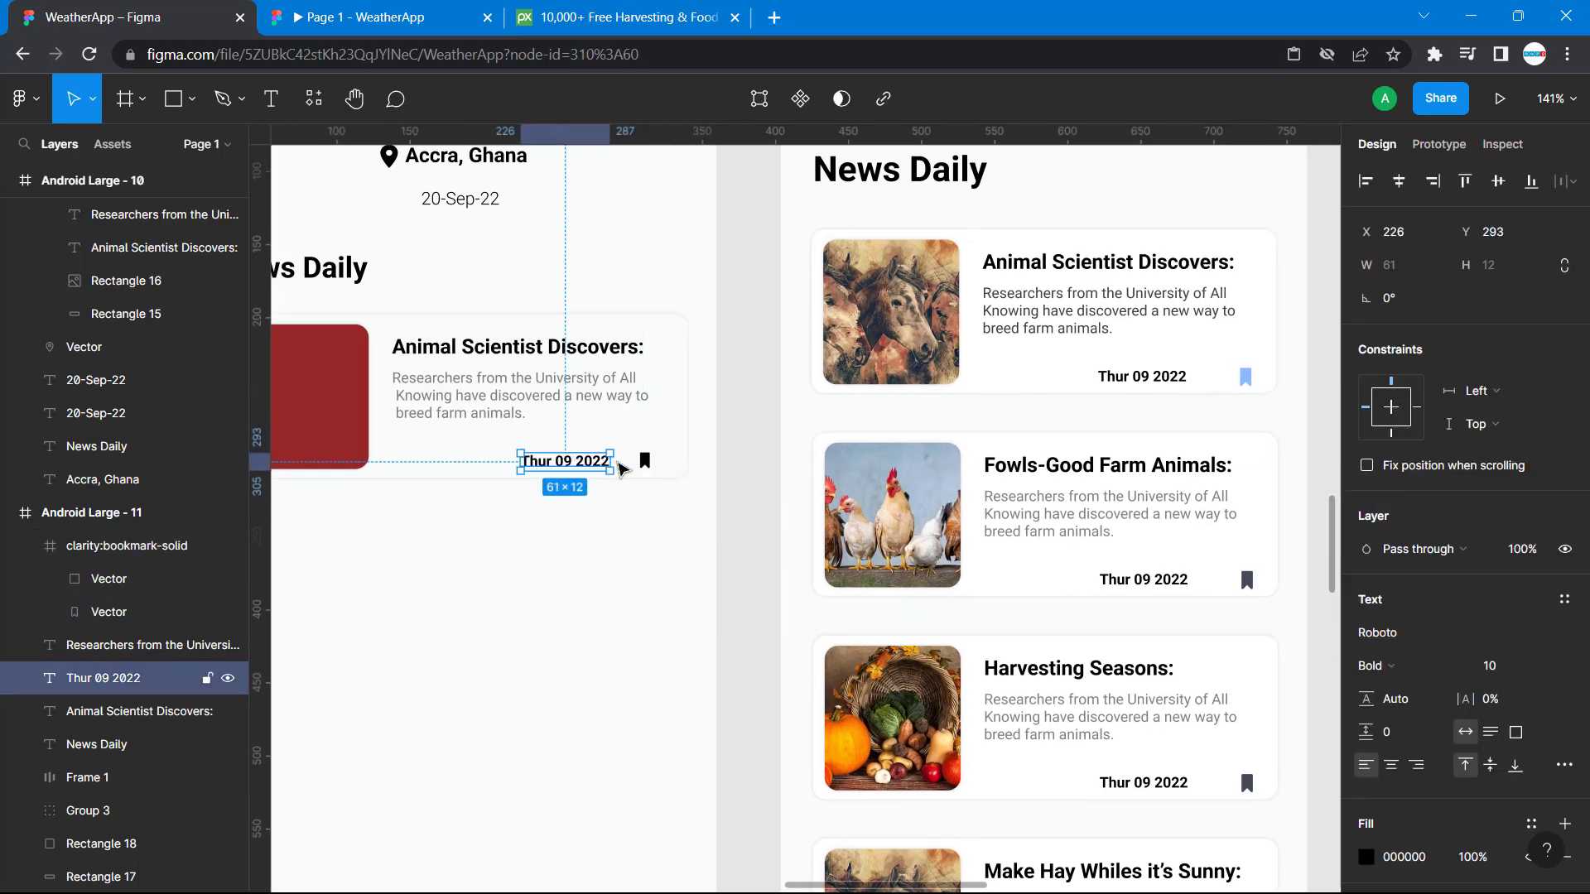
{"action": "left_click", "coordinate": [645, 461], "text": "shift"}
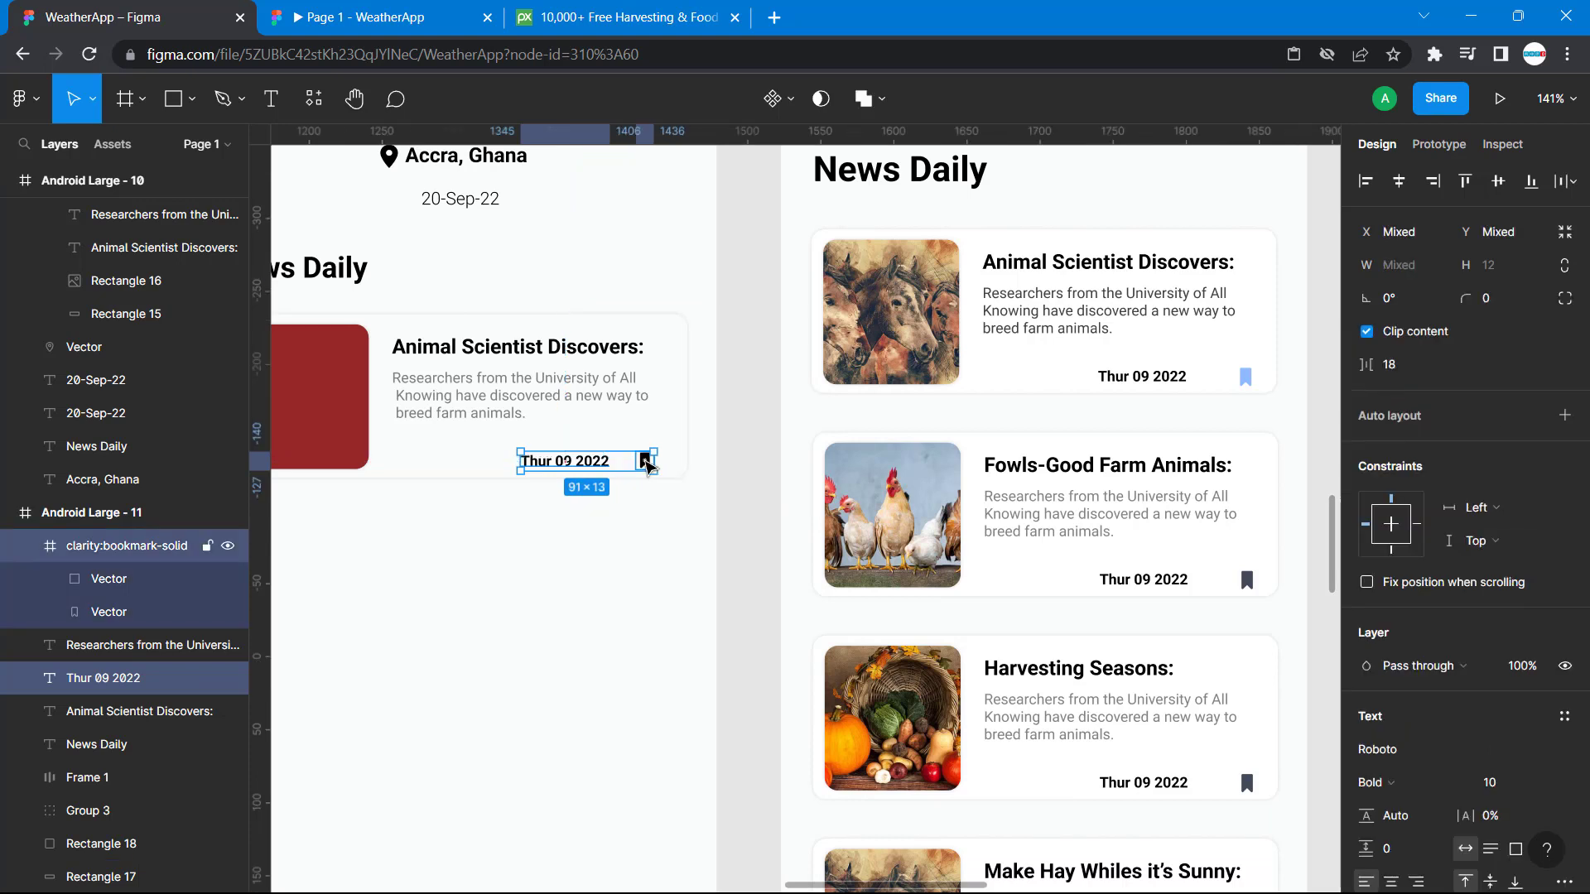
{"action": "scroll", "coordinate": [673, 567], "scroll_direction": "left", "scroll_amount": 4}
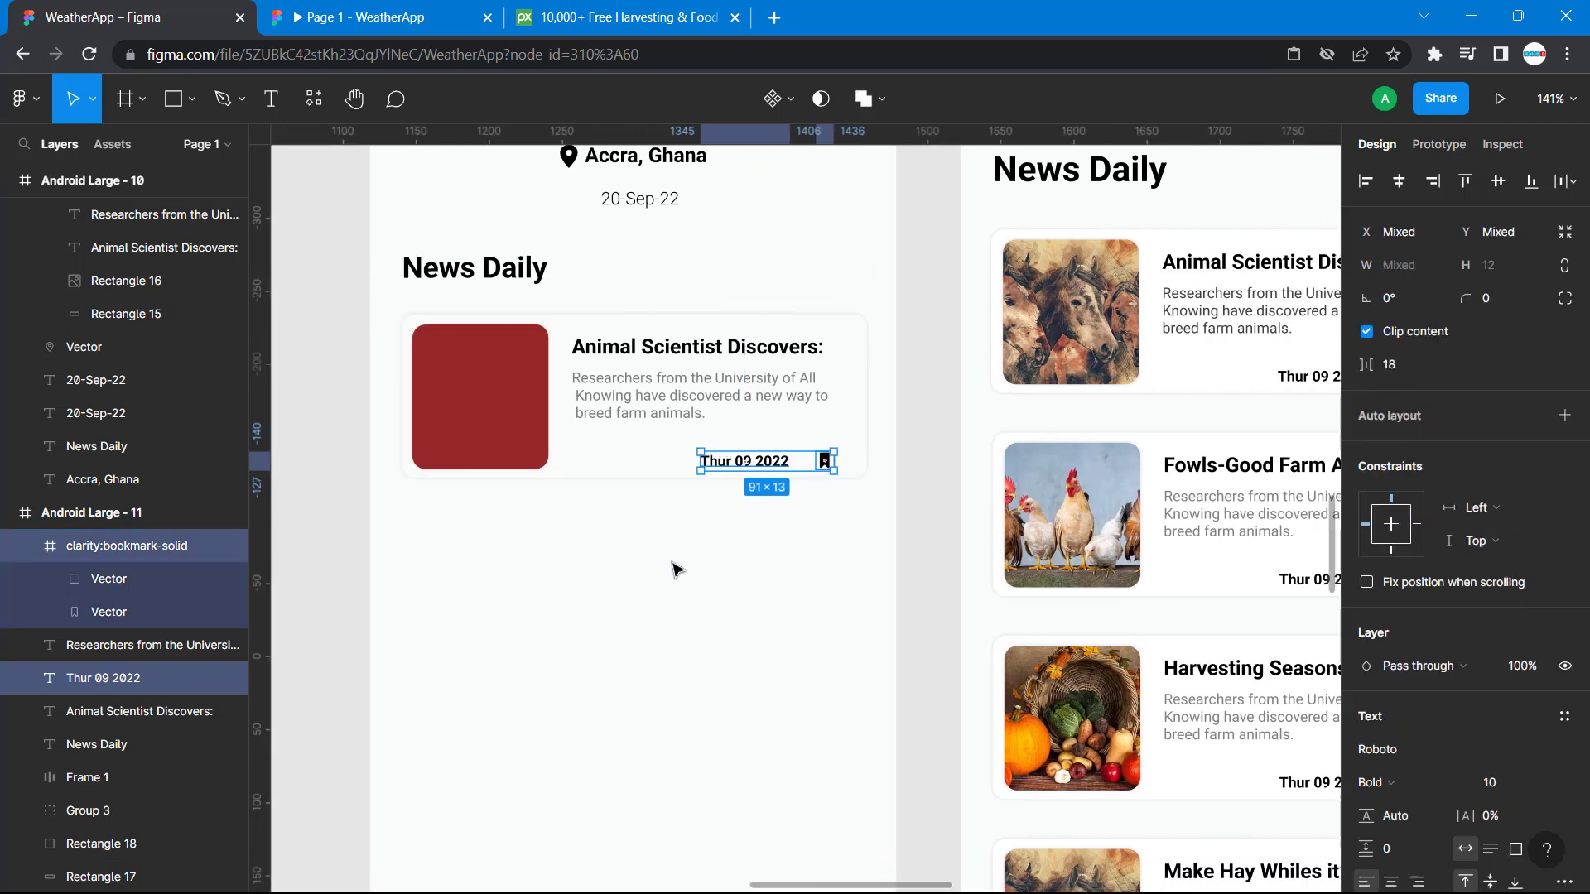
{"action": "left_click", "coordinate": [794, 585]}
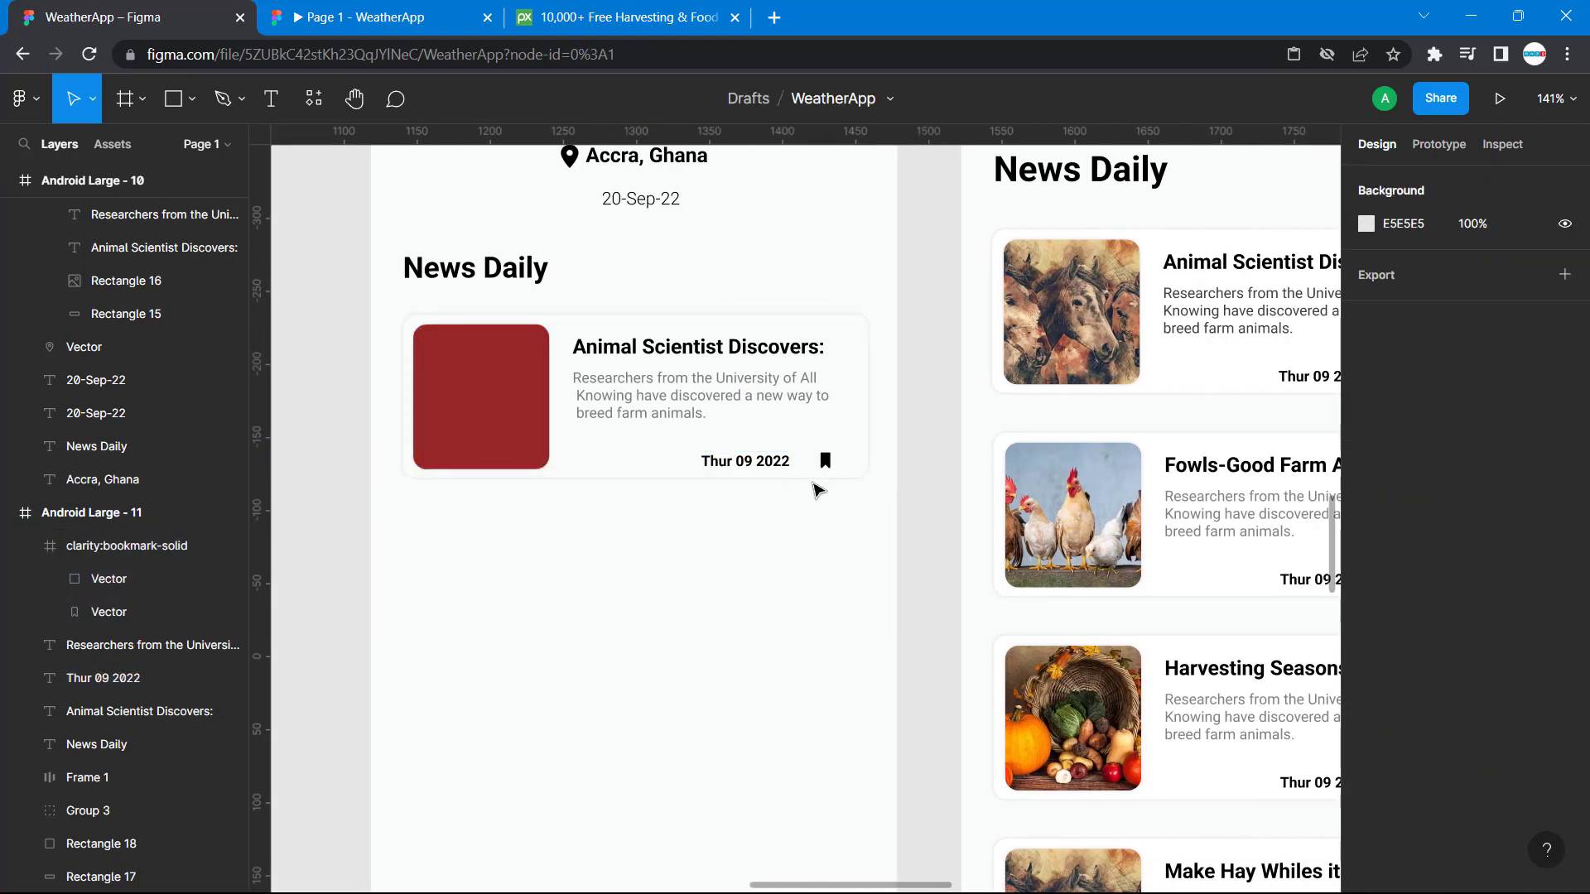
{"action": "left_click", "coordinate": [827, 459]}
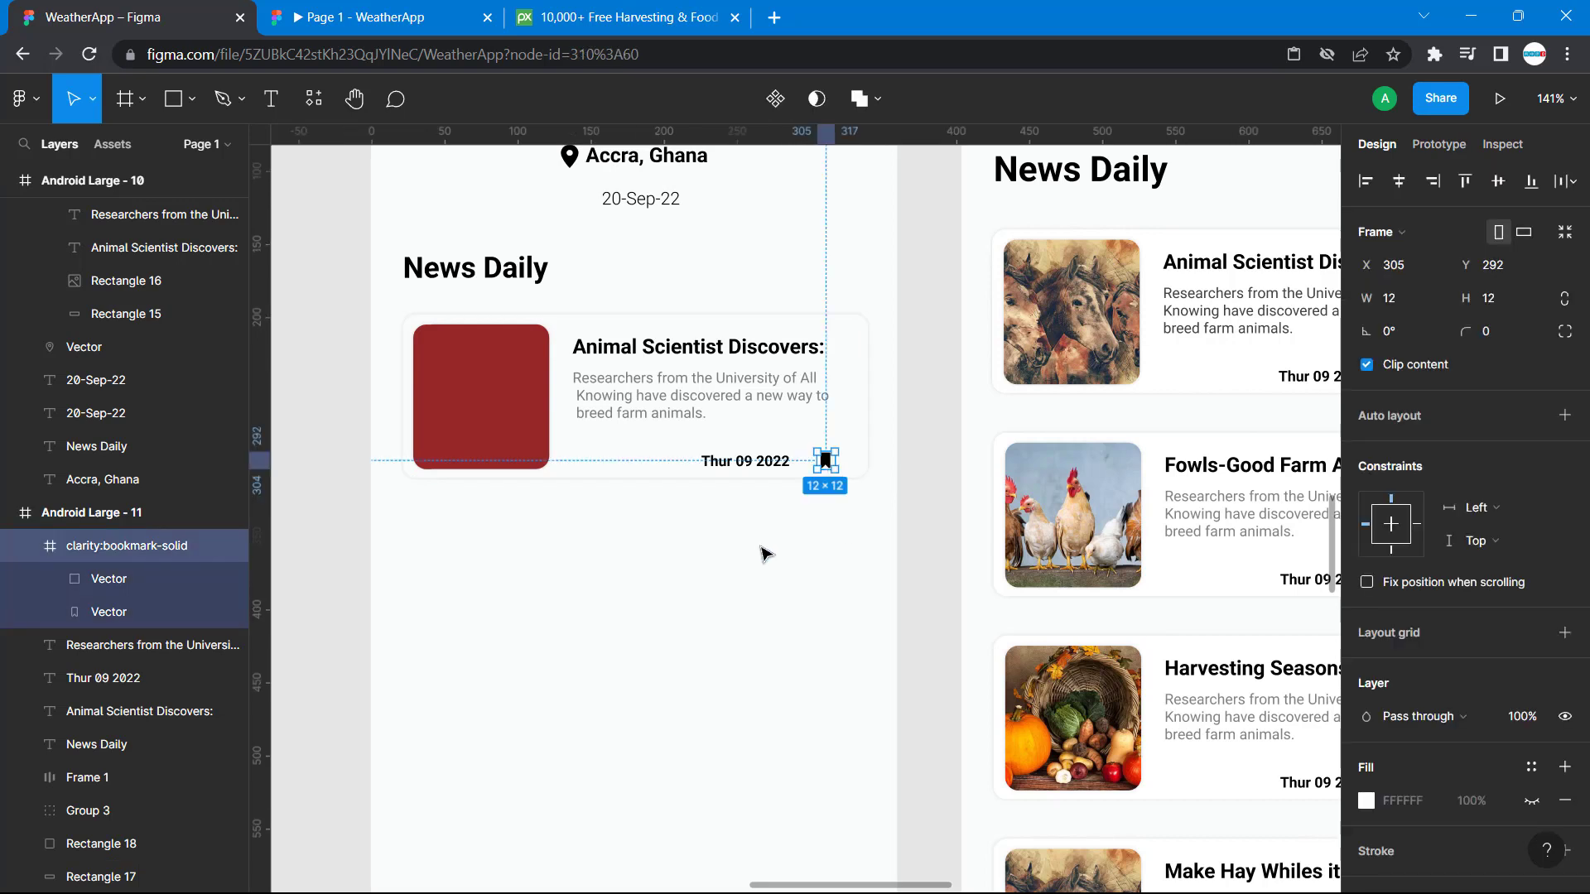
{"action": "left_click", "coordinate": [770, 546]}
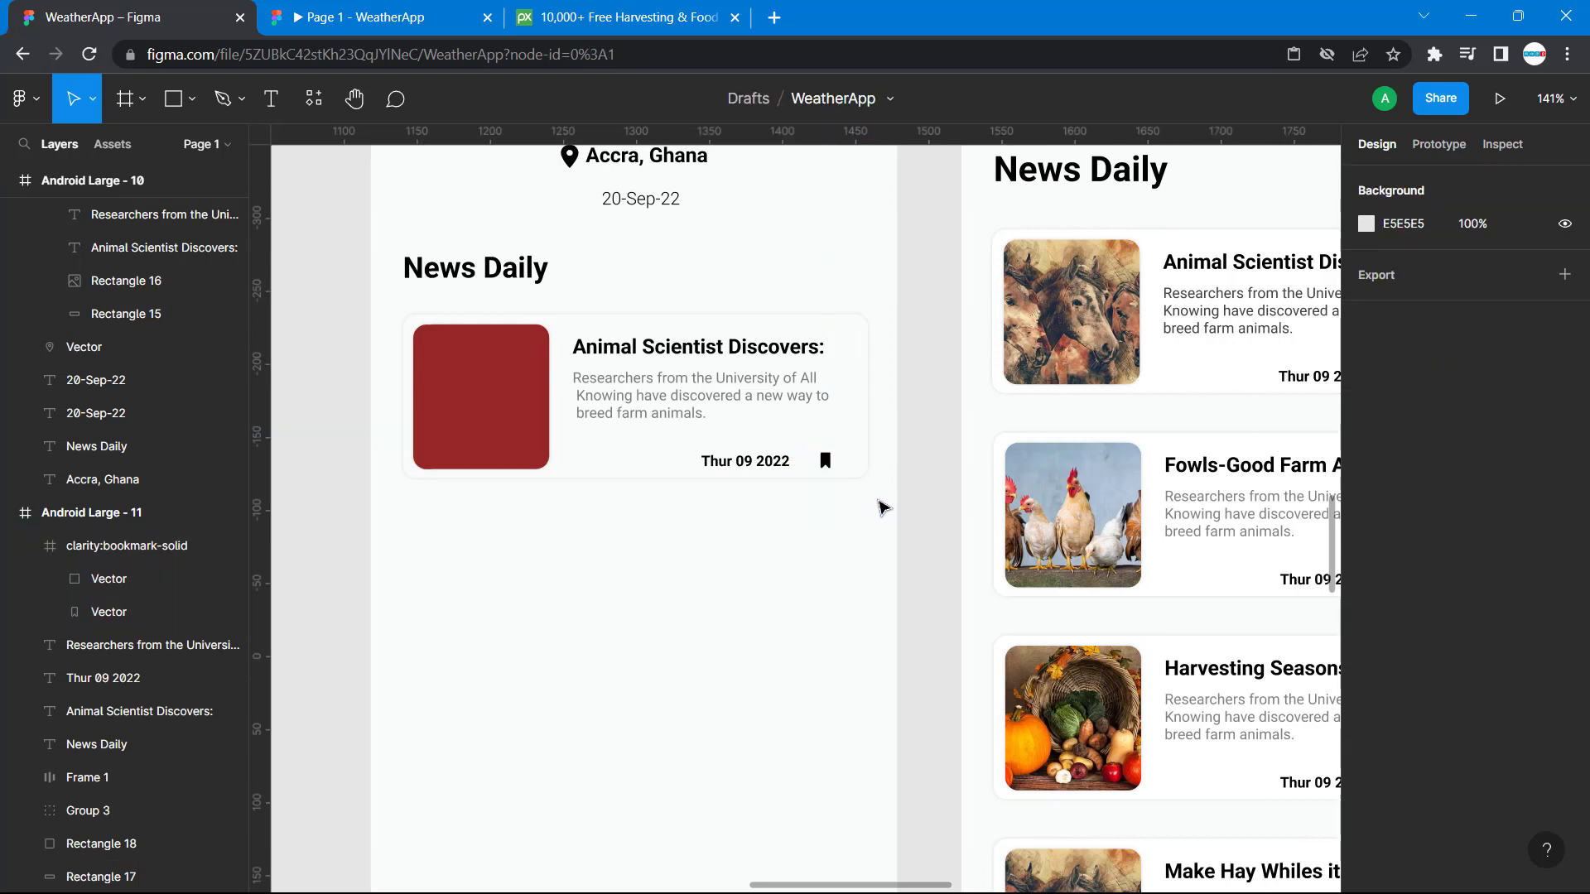
{"action": "scroll", "coordinate": [897, 543], "scroll_direction": "right", "scroll_amount": 5}
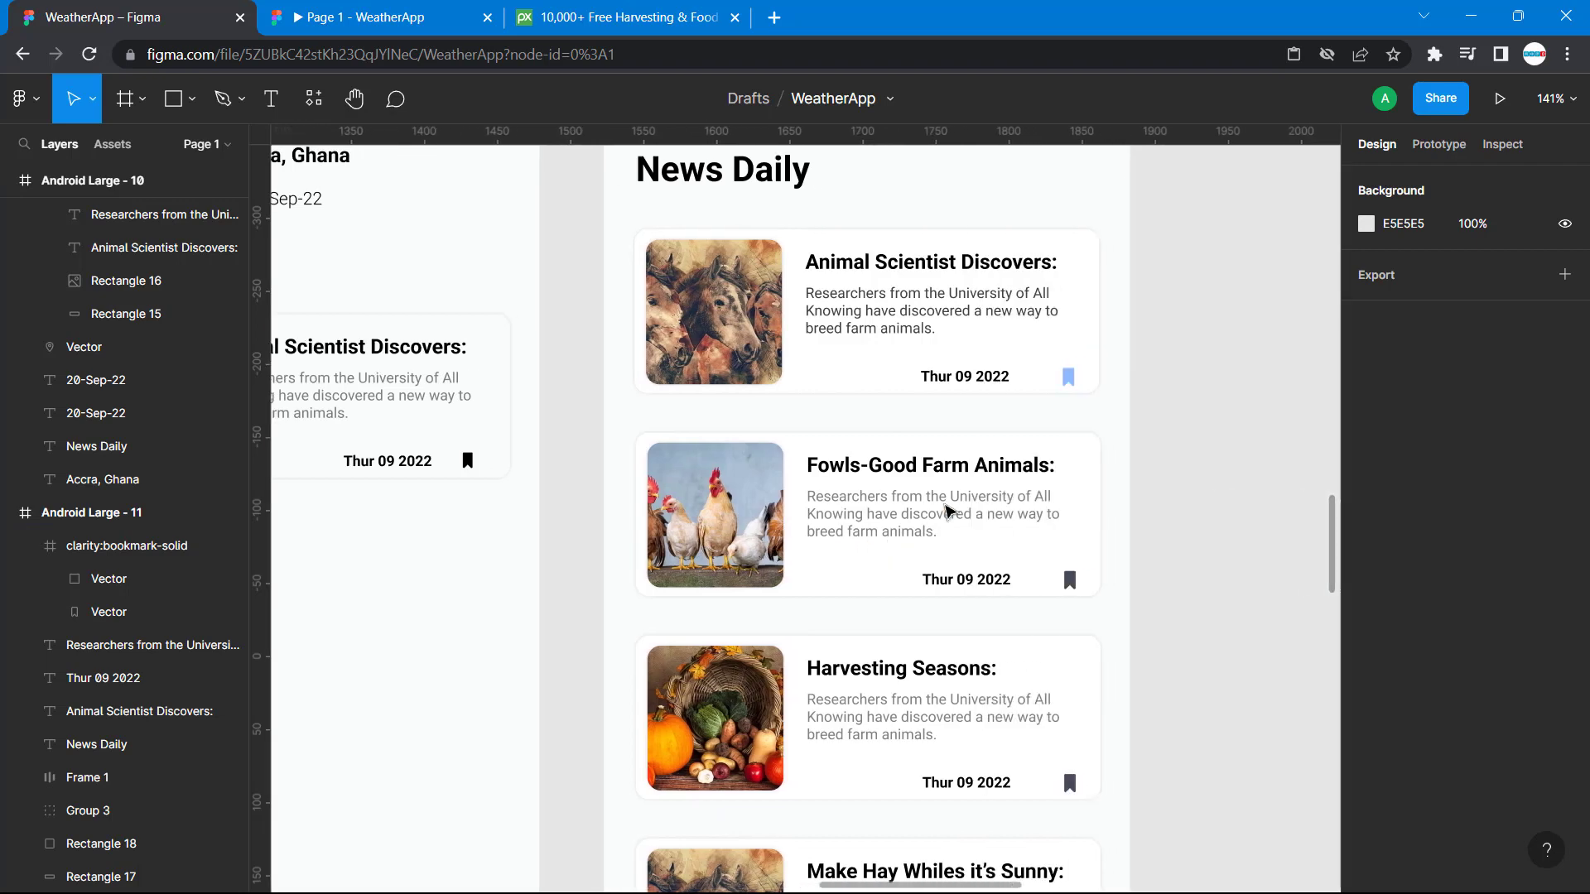
{"action": "scroll", "coordinate": [479, 488], "scroll_direction": "left", "scroll_amount": 5}
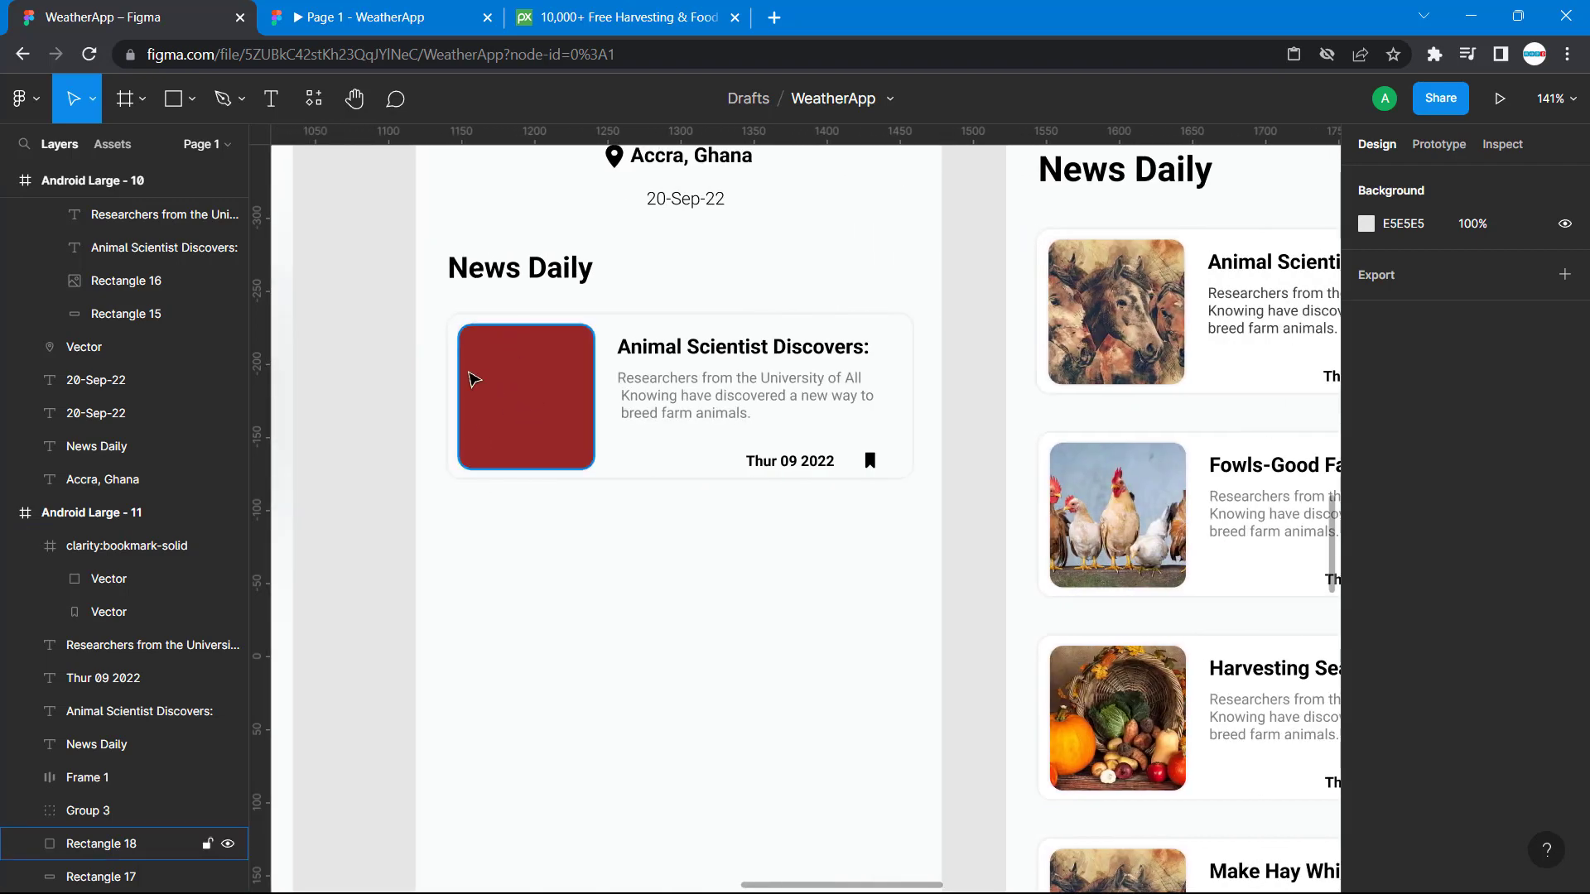